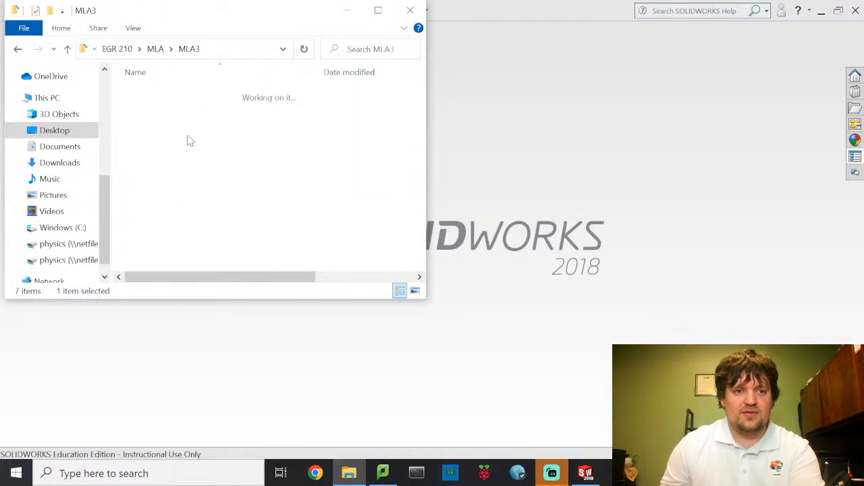
Duplicate the MLA3 folder within the parent MLA folder.
left_click(155, 48)
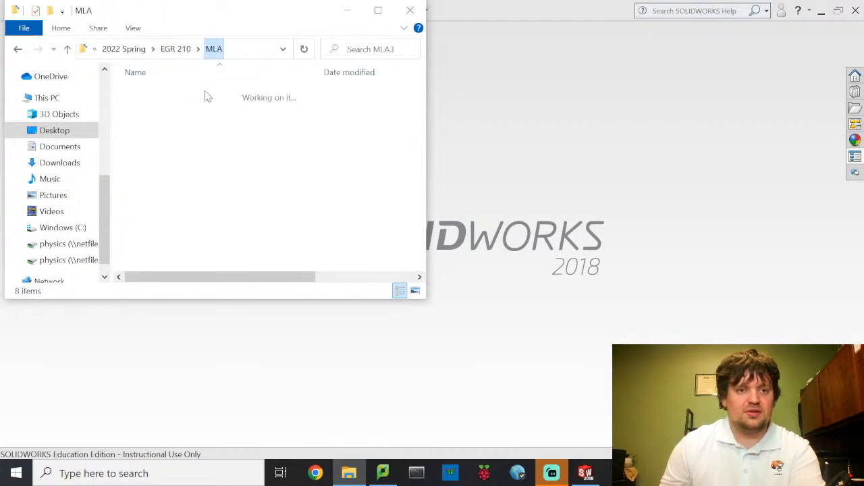
right_click(168, 95)
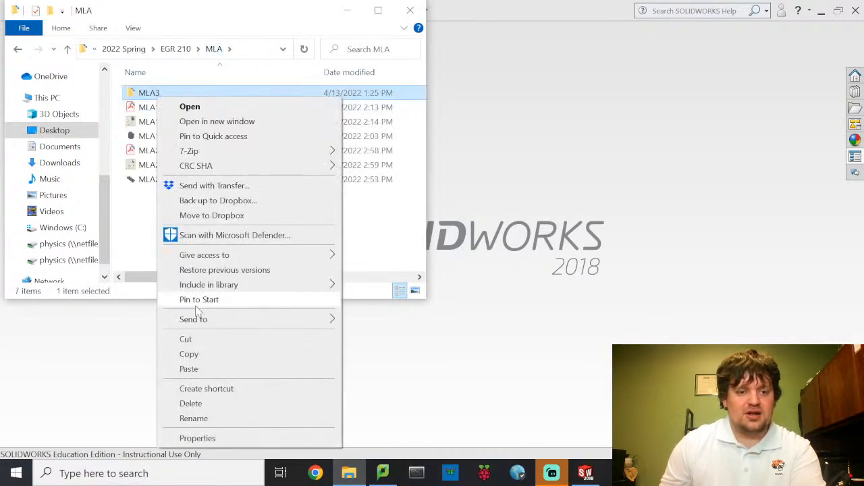
left_click(193, 354)
left_click(190, 237)
right_click(189, 237)
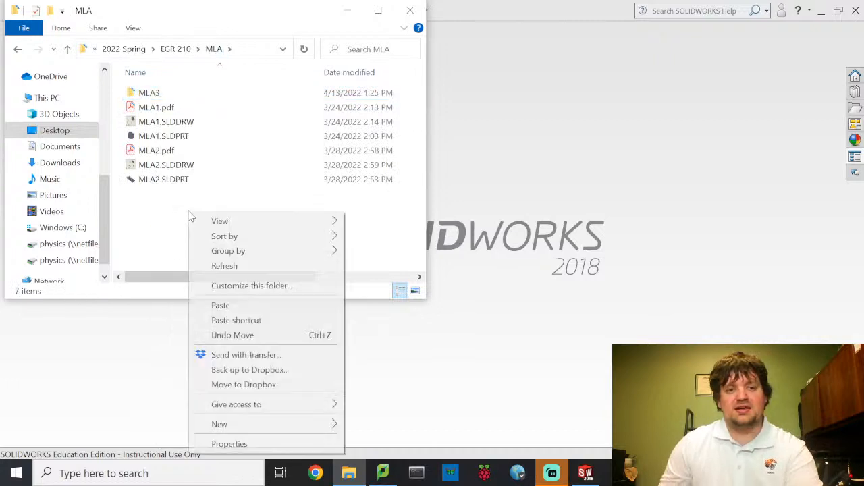
left_click(240, 308)
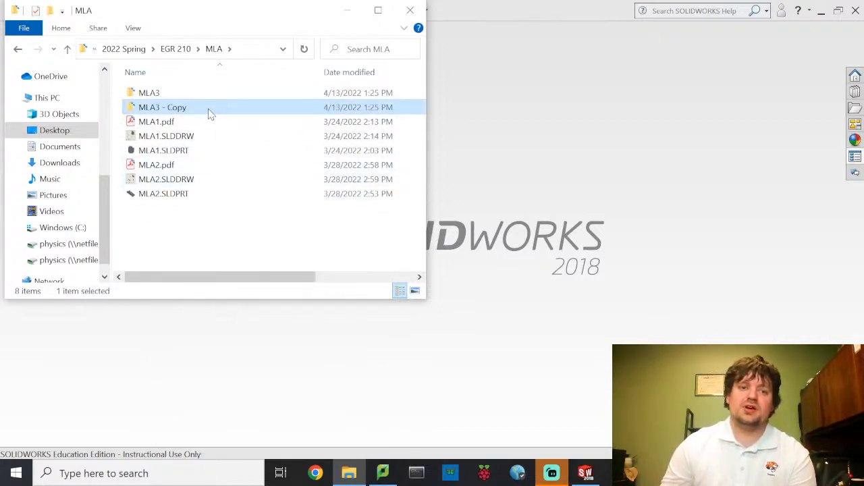
Rename the duplicated folder as MLA4 and open it.
left_click(209, 113)
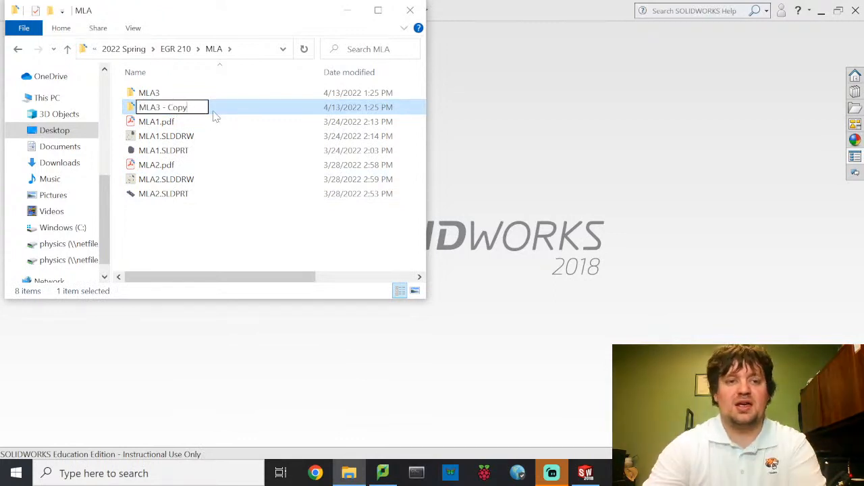
key("BackSpace")
key("BackSpace")
key("BackSpace")
key("BackSpace")
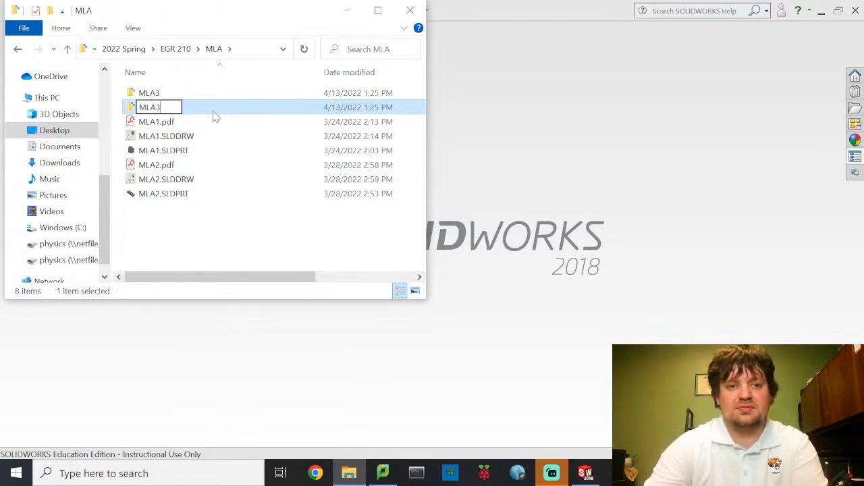
key("BackSpace")
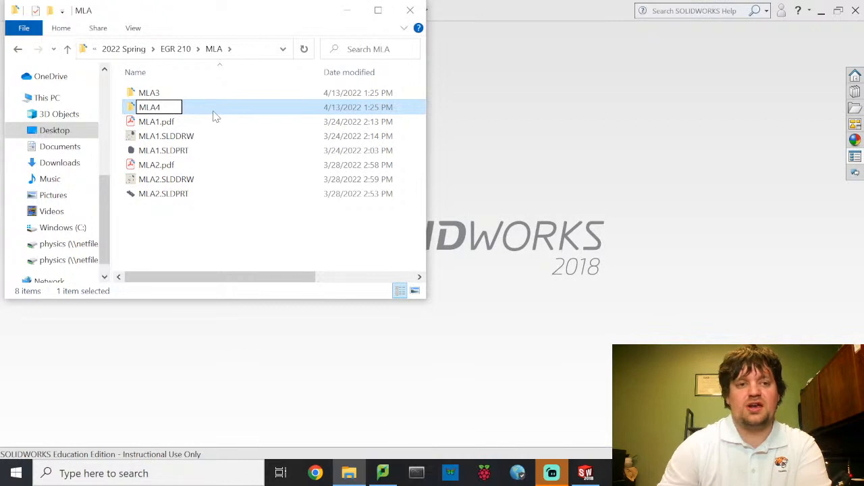
key("Return")
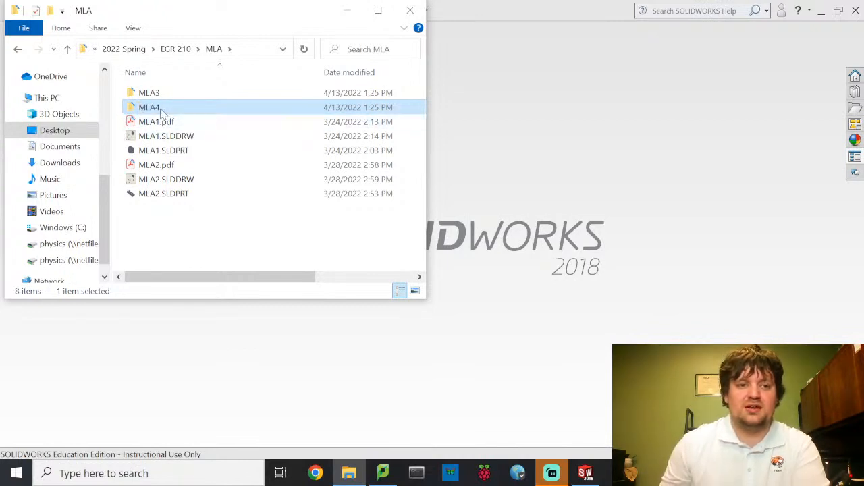
double_click(150, 108)
Rename the back panel part file as MLA4 - BackPanel - 15x6x0.75 in wood plank.SLDPRT.
left_click(162, 94)
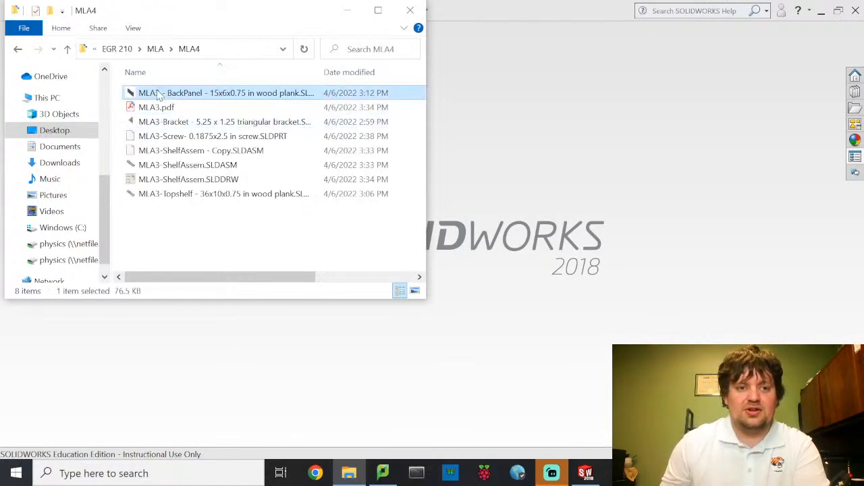
left_click(162, 95)
left_click(160, 94)
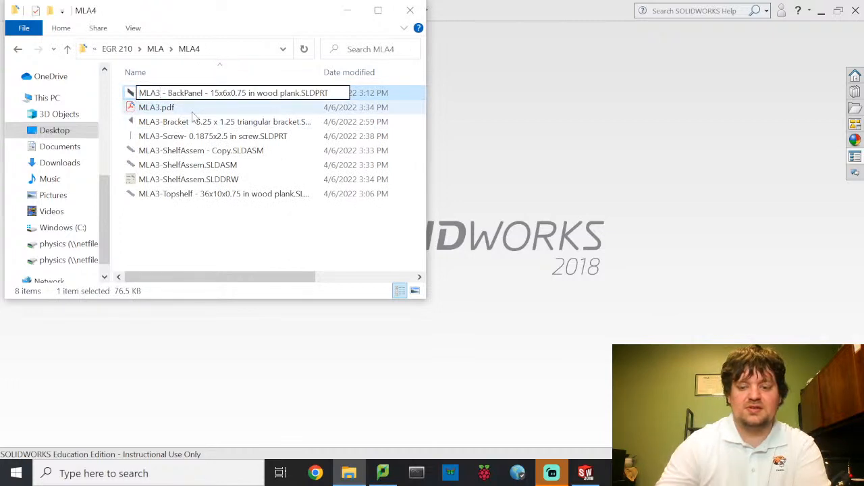
key("BackSpace")
type("4")
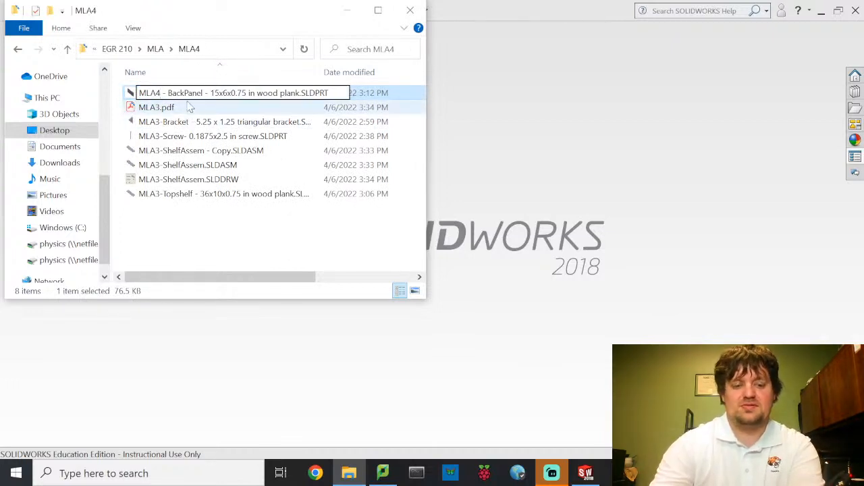
left_click(190, 229)
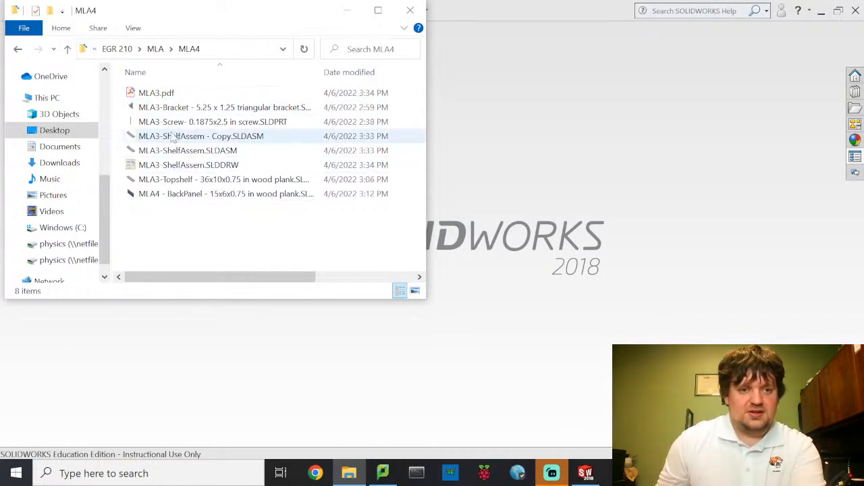
Rename the bracket part file as MLA4-Bracket - 5.25 x 1.25 triangular bracket.SLDPRT.
left_click(165, 111)
left_click(162, 111)
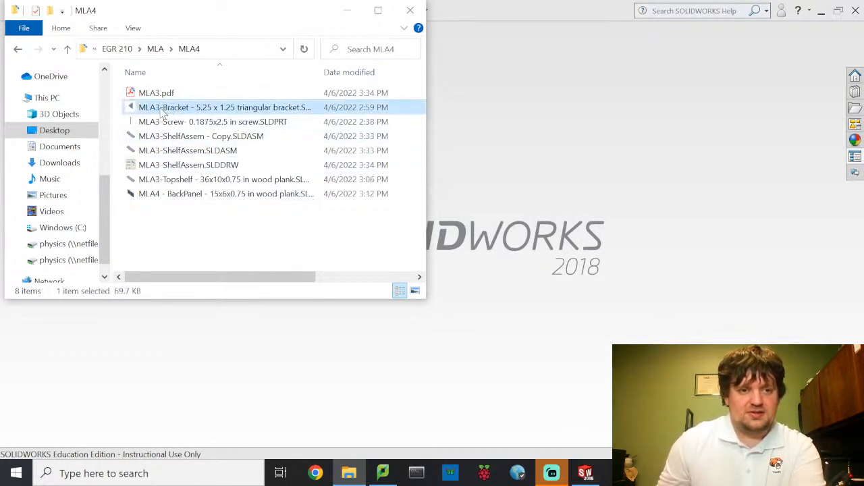
left_click(158, 108)
key("BackSpace")
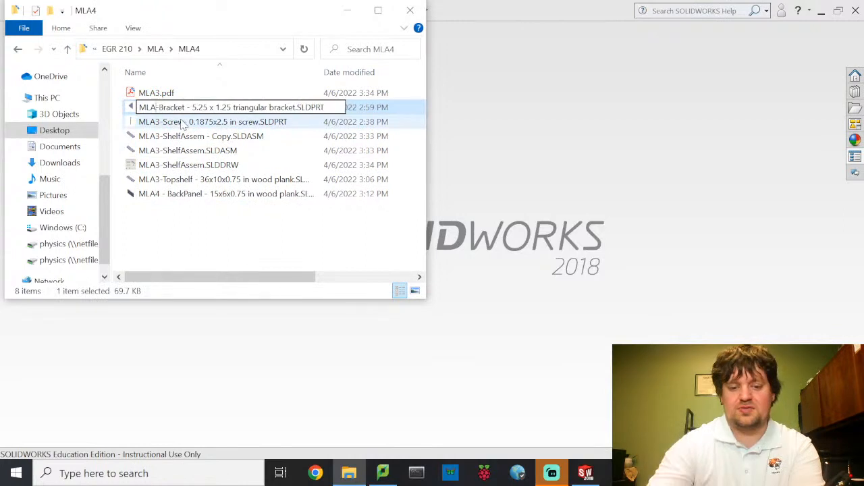
type("4")
left_click(177, 238)
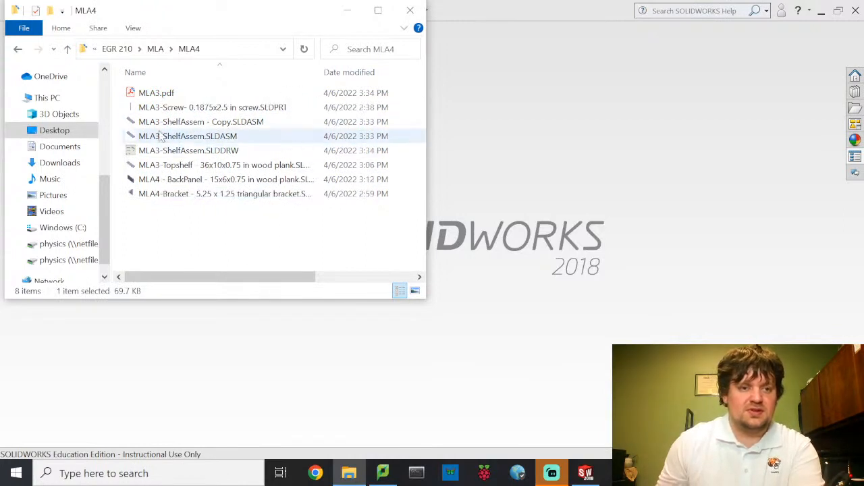
Rename the screw part file as MLA4-Screw- 0.1875x2.5 in screw.SLDPRT.
left_click(165, 112)
left_click(159, 108)
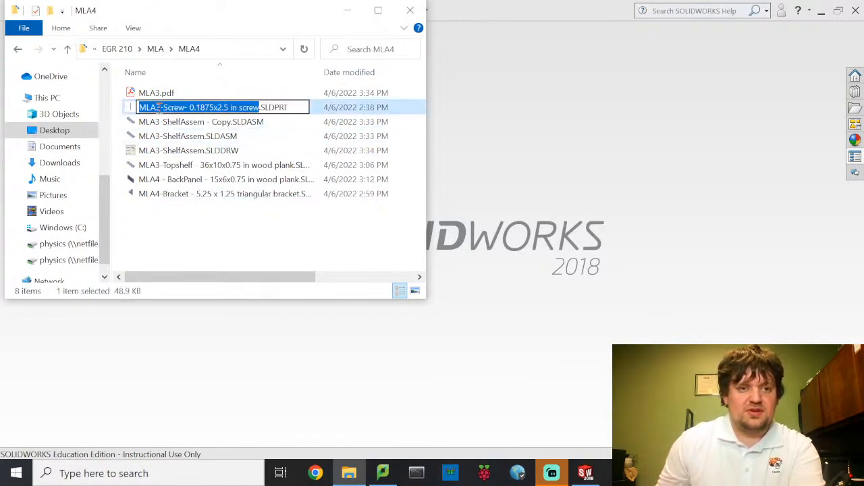
left_click(160, 107)
key("BackSpace")
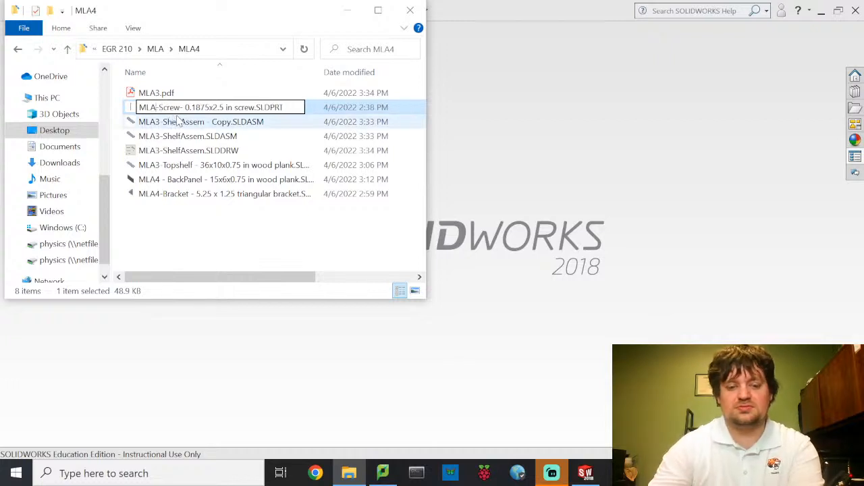
type("4")
key("Return")
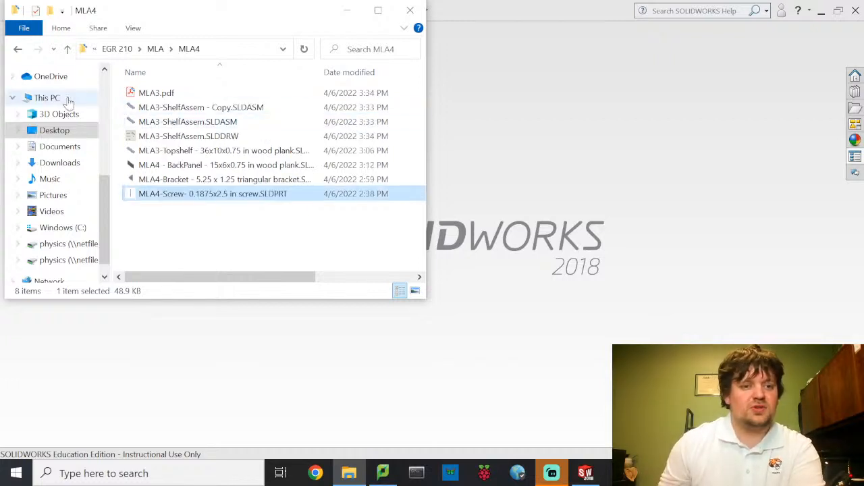
Copy all files from the MLA3 folder into MLA4, replacing those with the same names, and delete the back panel, bracket and screw files prefixed MLA4.
left_click(155, 49)
double_click(170, 92)
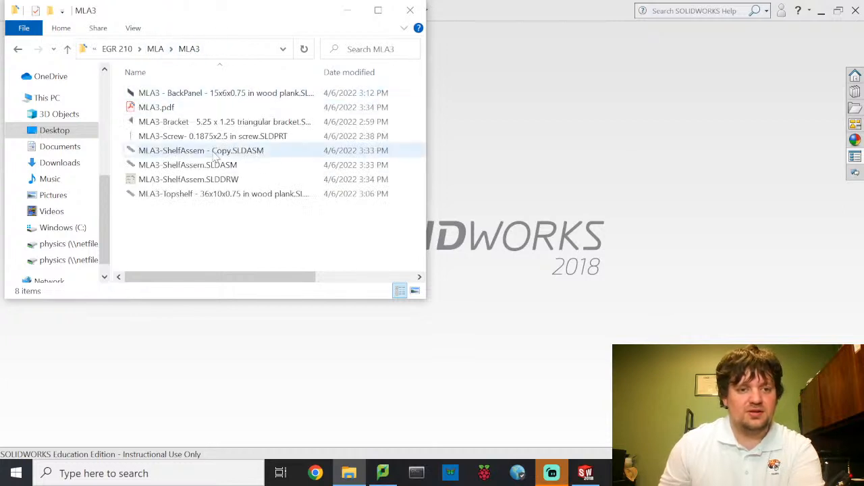
left_click_drag(224, 243, 169, 92)
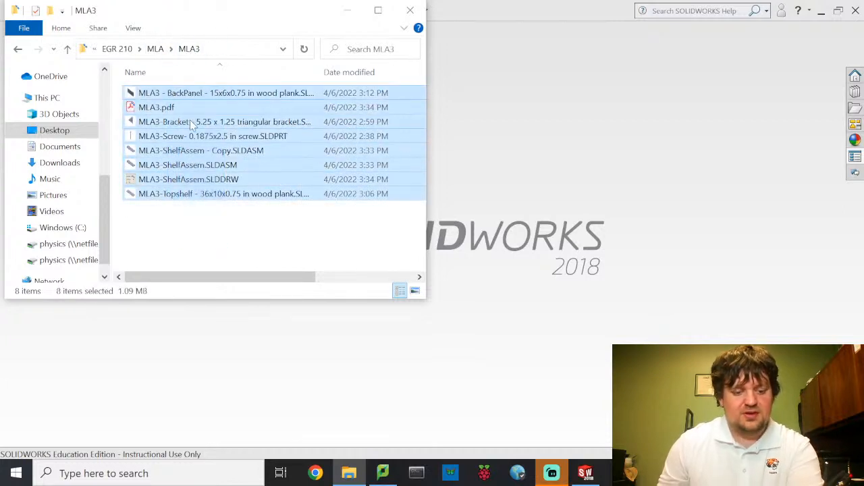
left_click(155, 48)
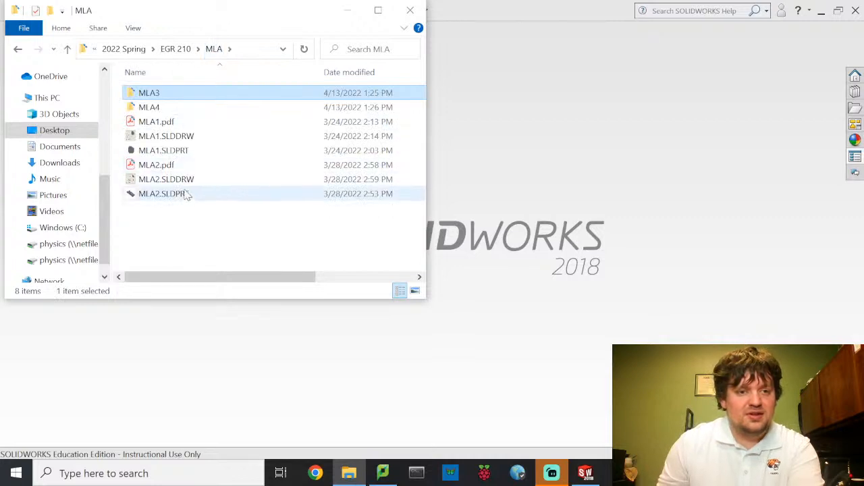
double_click(180, 107)
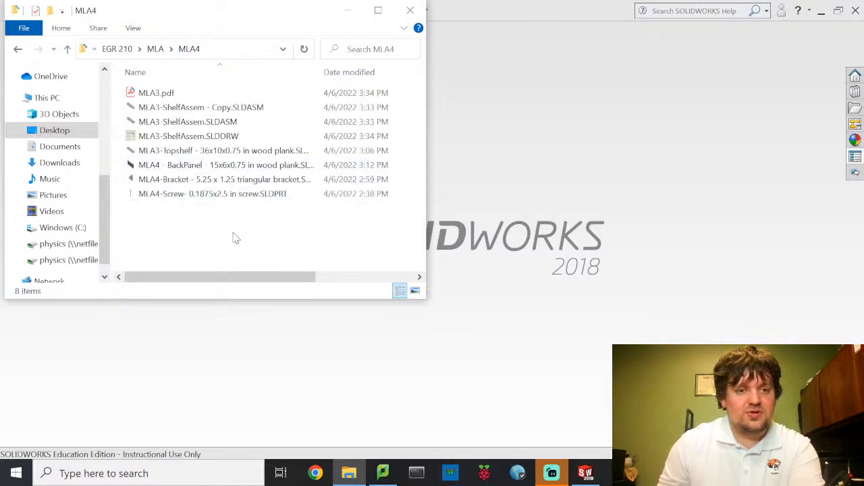
key("ctrl+v")
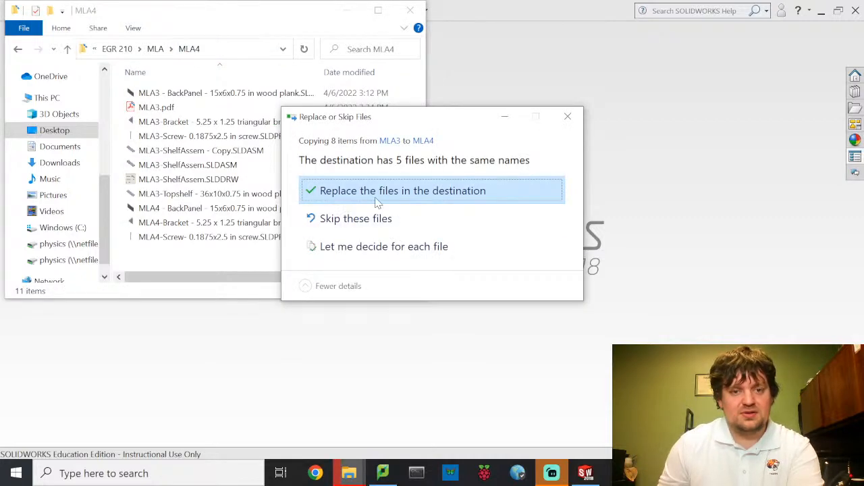
left_click(402, 191)
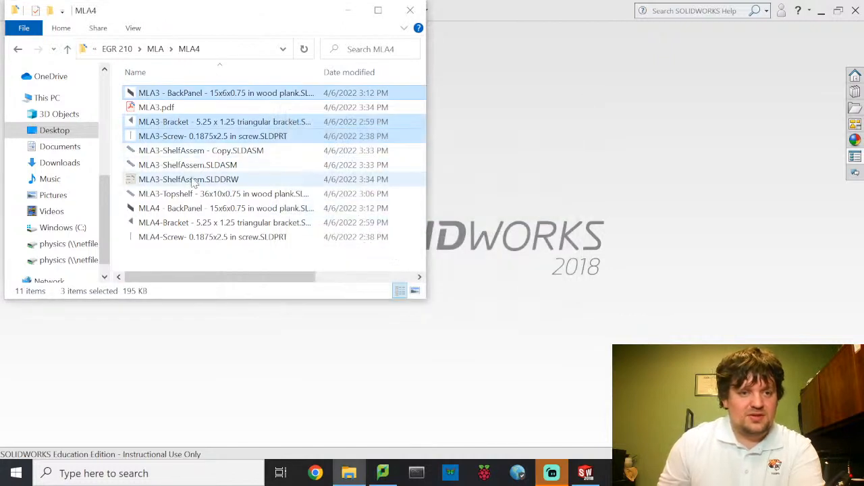
left_click_drag(202, 253, 197, 215)
key("Delete")
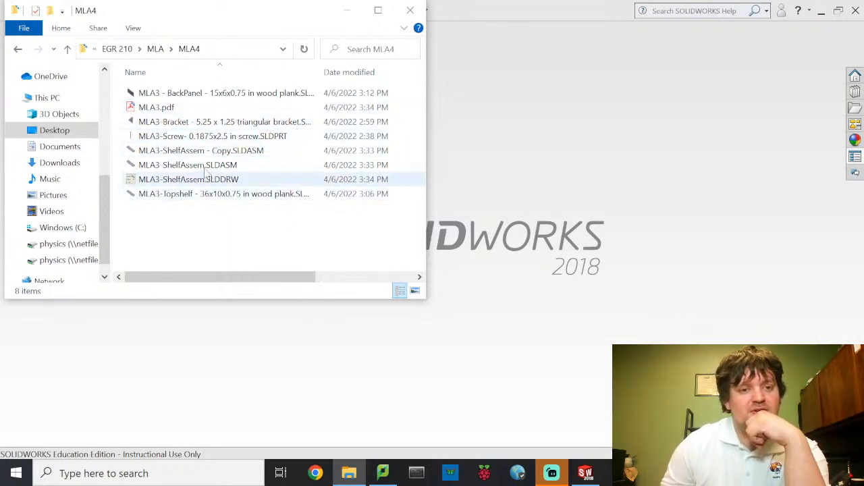
Delete the drawing MLA3-ShelfAssem.SLDDRW and the file MLA3.pdf from the MLA4 folder.
left_click(267, 181)
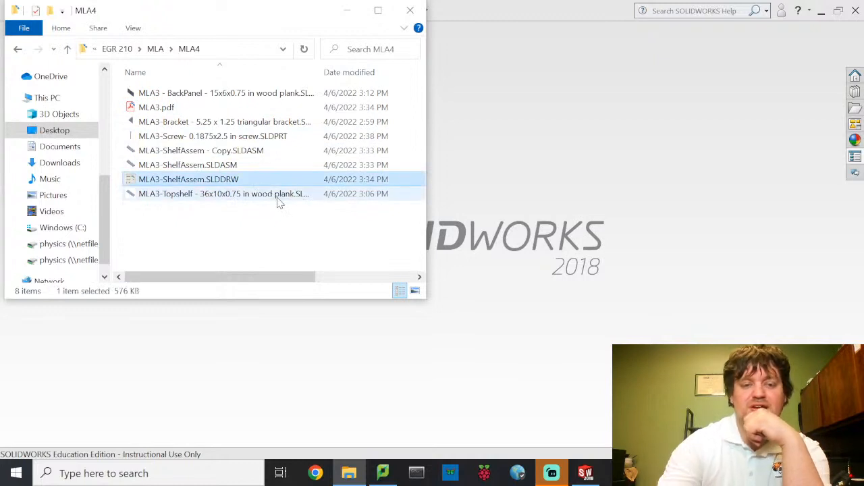
key("Delete")
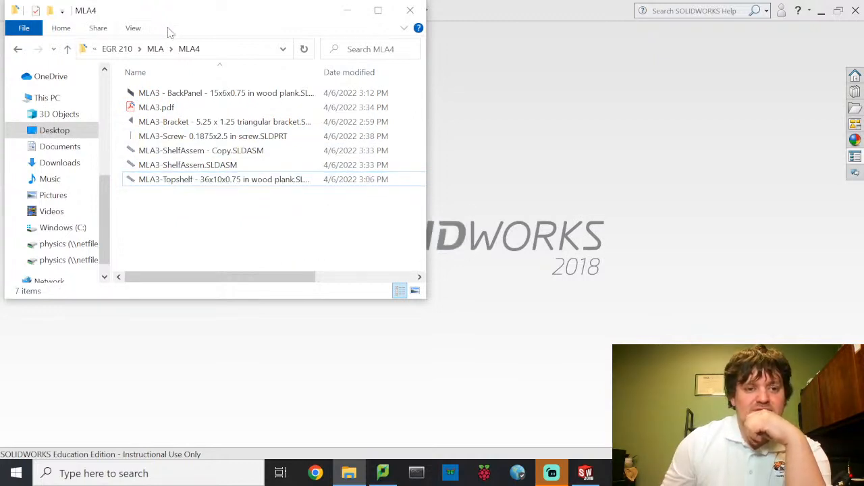
left_click(196, 108)
key("Delete")
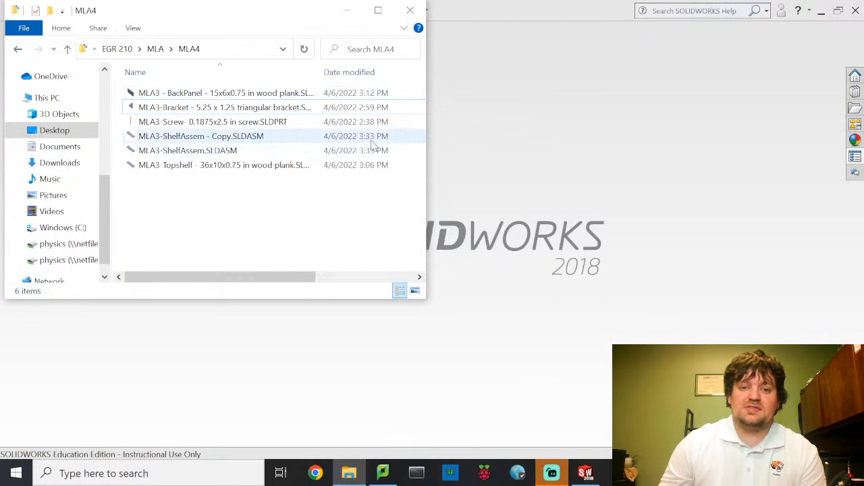
left_click(491, 141)
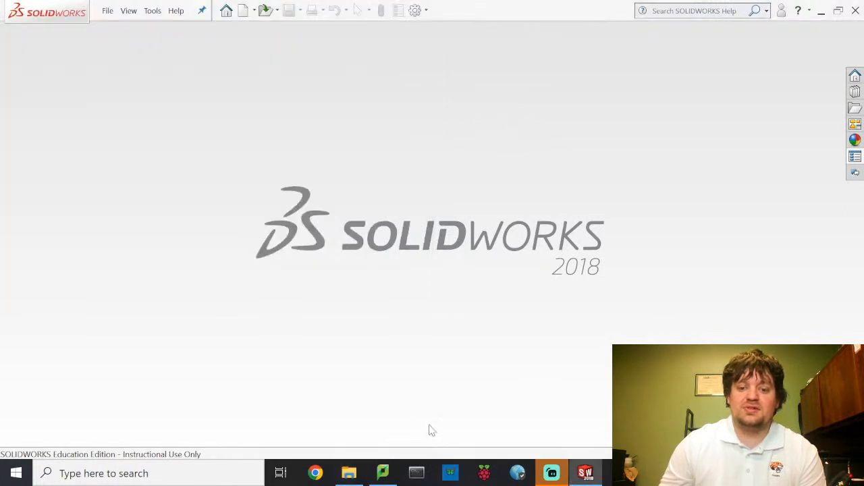
left_click(584, 472)
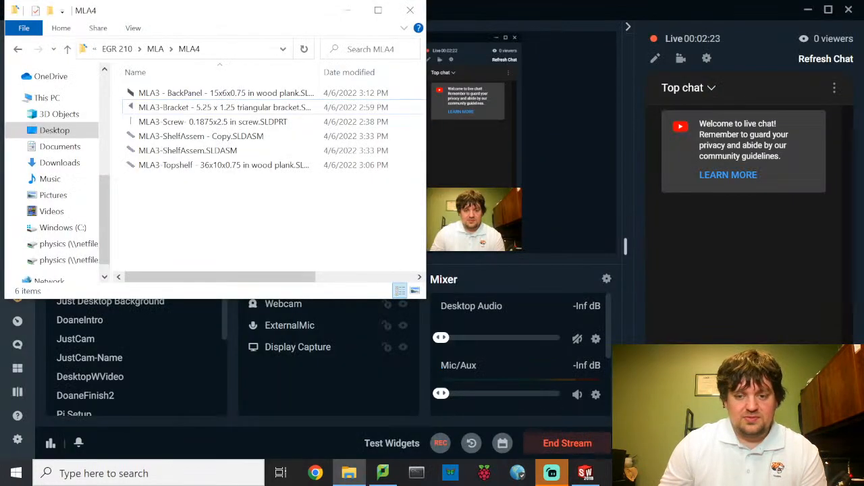
left_click(585, 473)
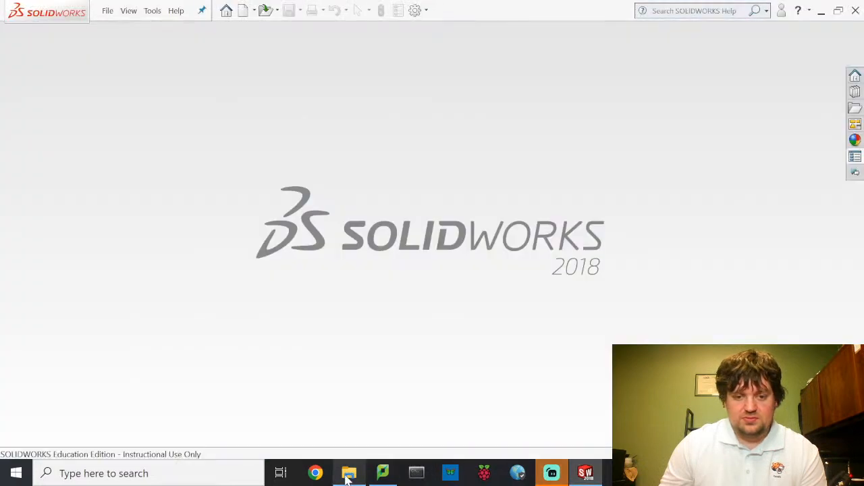
left_click(349, 472)
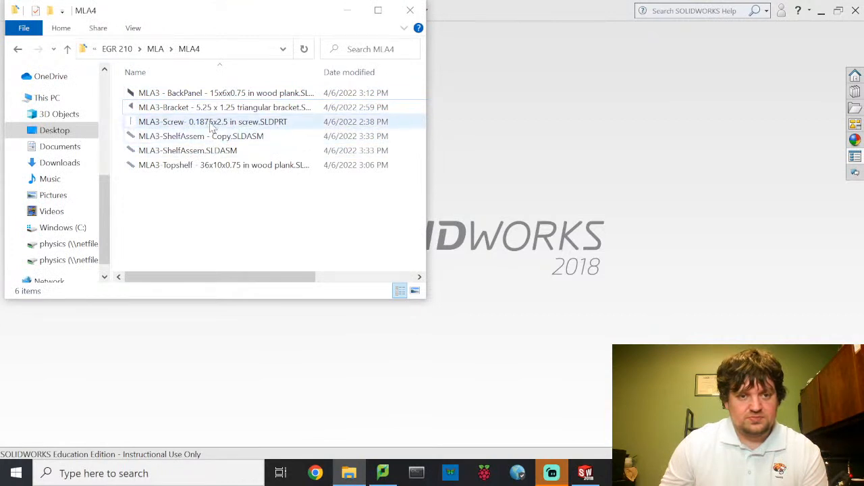
Delete MLA3-ShelfAssem - Copy.SLDASM from the MLA4 folder and open the MLA3-Topshelf part in SOLIDWORKS.
left_click(230, 137)
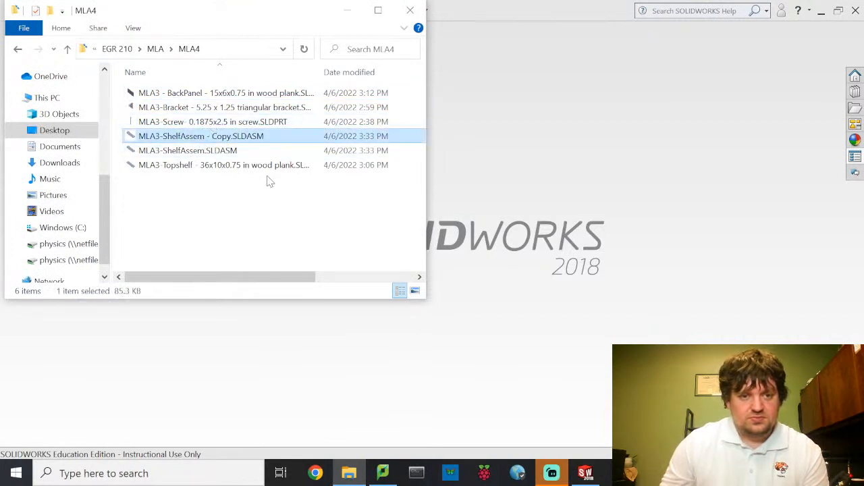
key("Delete")
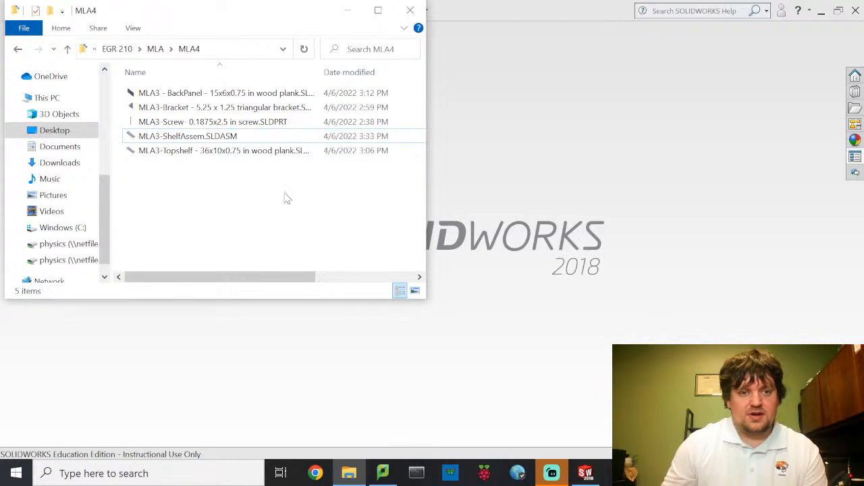
double_click(241, 153)
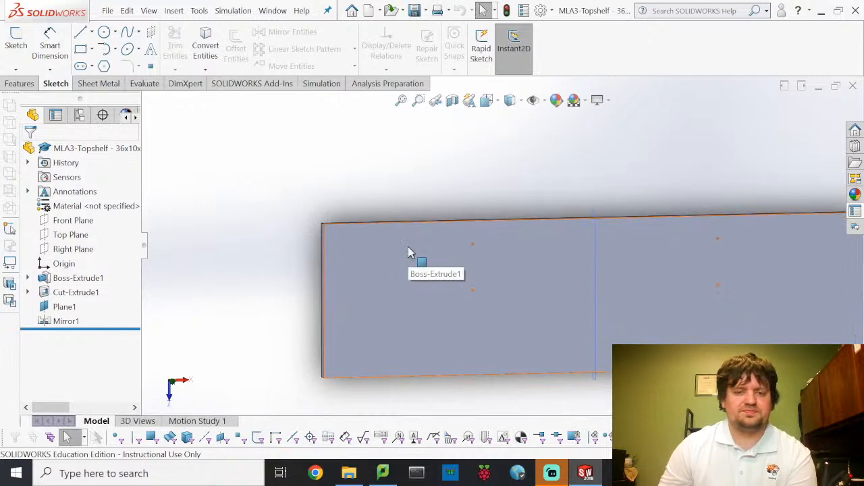
left_click(57, 118)
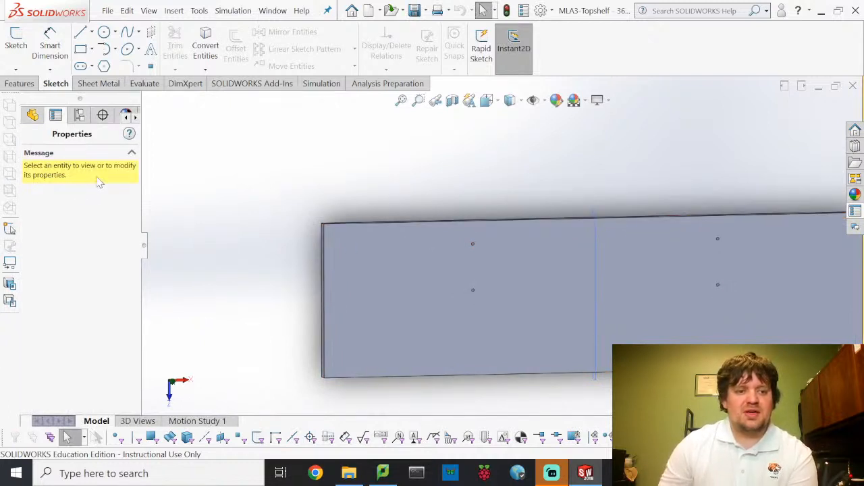
left_click(389, 256)
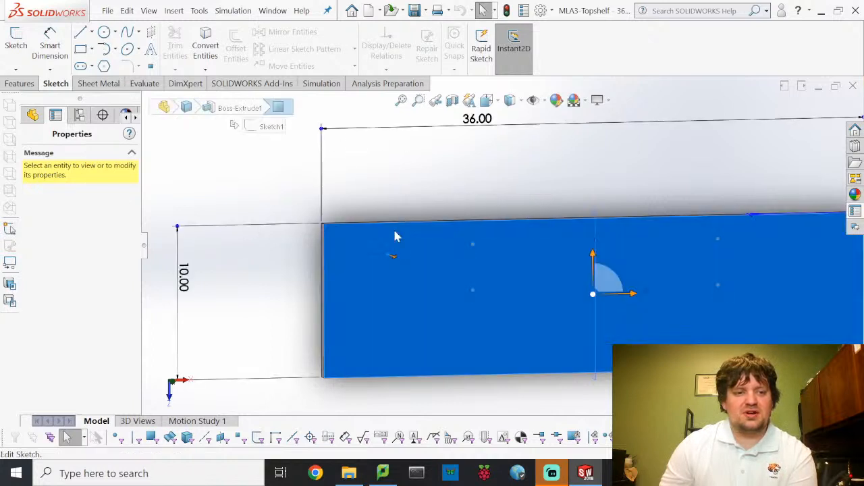
left_click(33, 115)
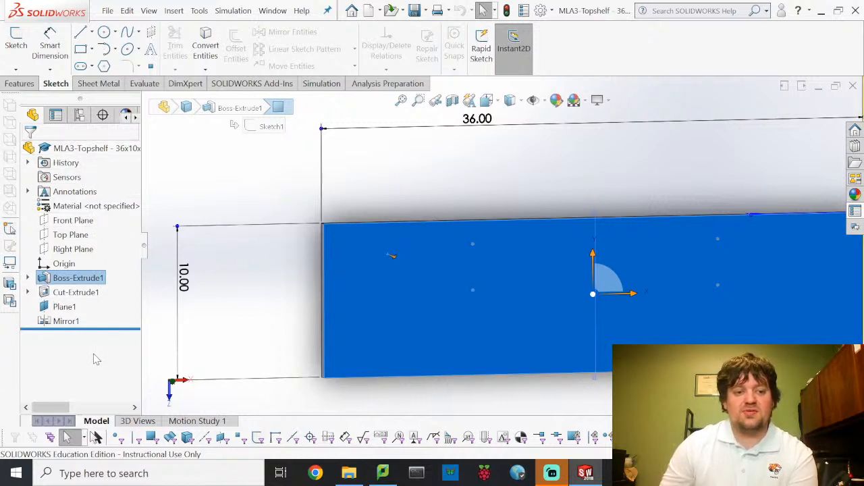
left_click(193, 170)
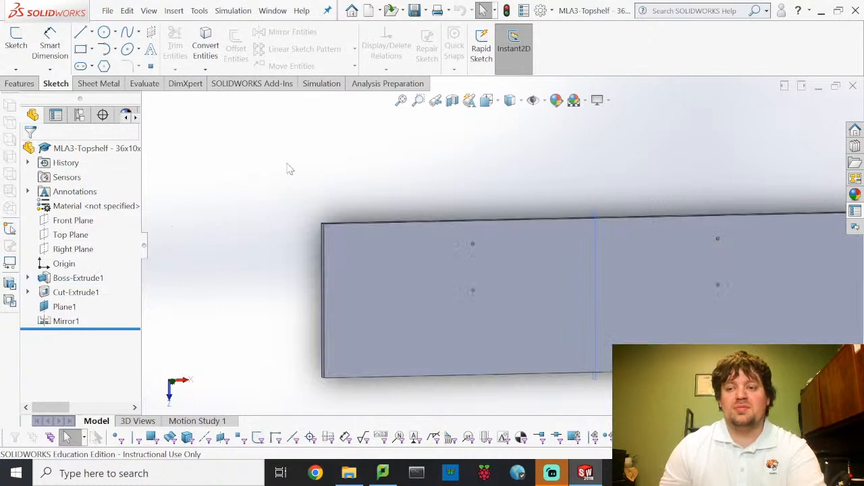
Show the custom properties form of the top shelf part and look through its material choices.
left_click(854, 212)
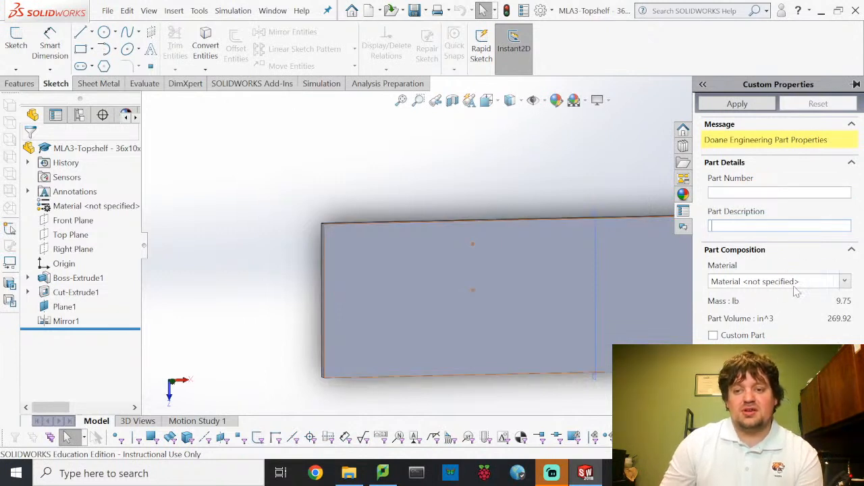
left_click(844, 281)
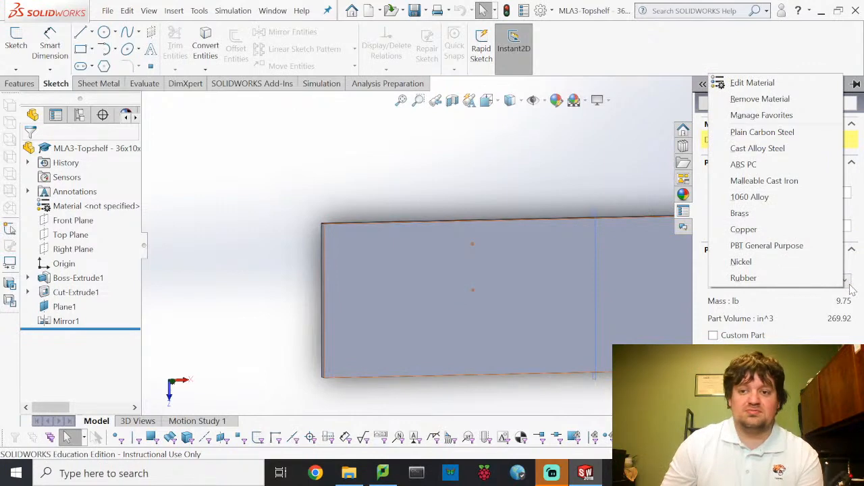
left_click(839, 358)
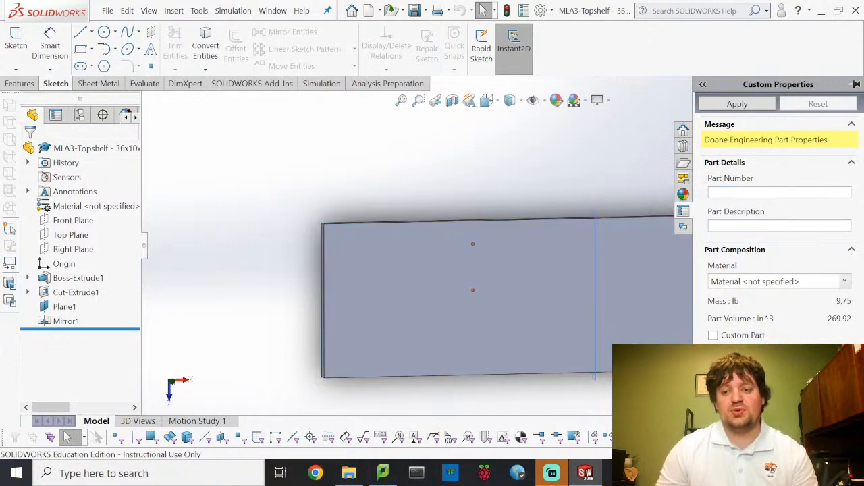
Locate DoanePartProperties.prtprp in the EGR 210 folder in File Explorer and check the part's property template options in SOLIDWORKS.
left_click(350, 473)
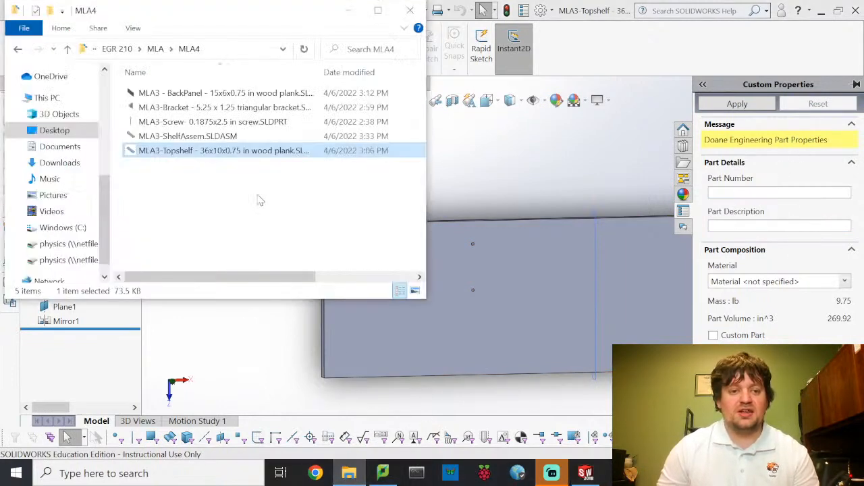
left_click(117, 49)
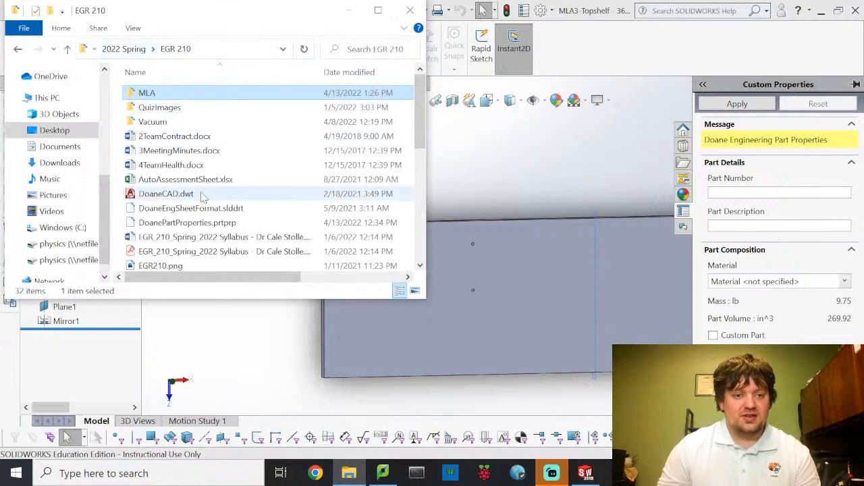
left_click(195, 224)
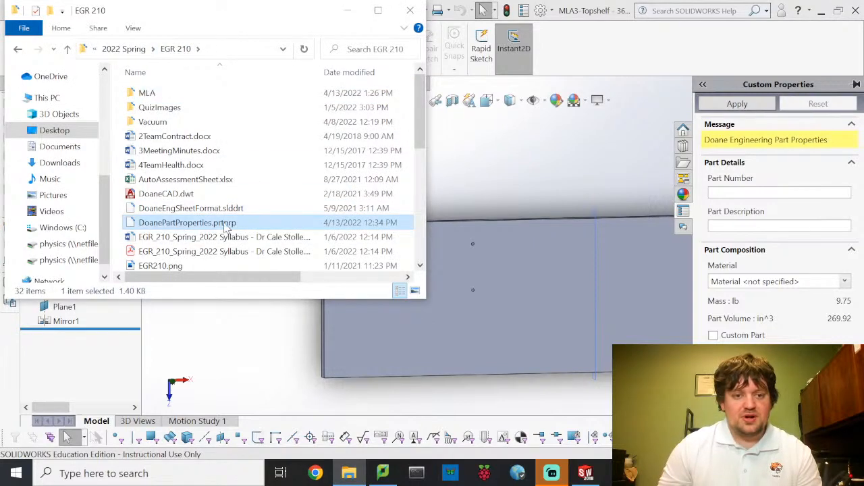
left_click(351, 10)
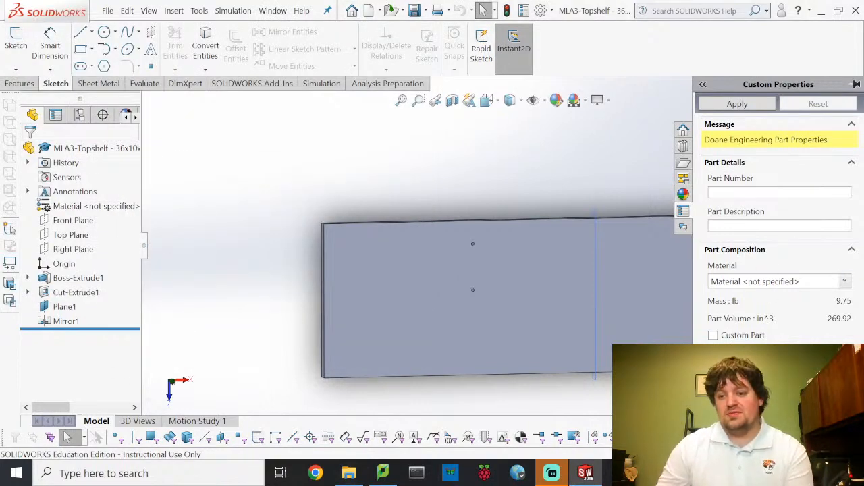
left_click(852, 441)
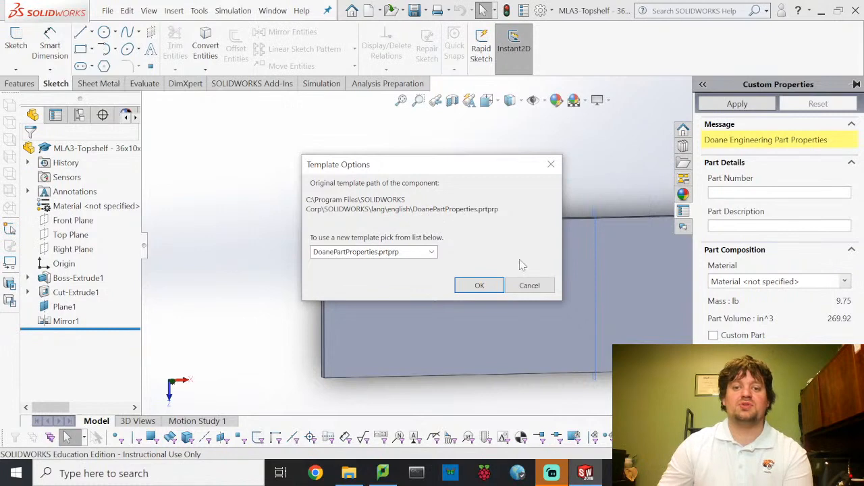
left_click(540, 284)
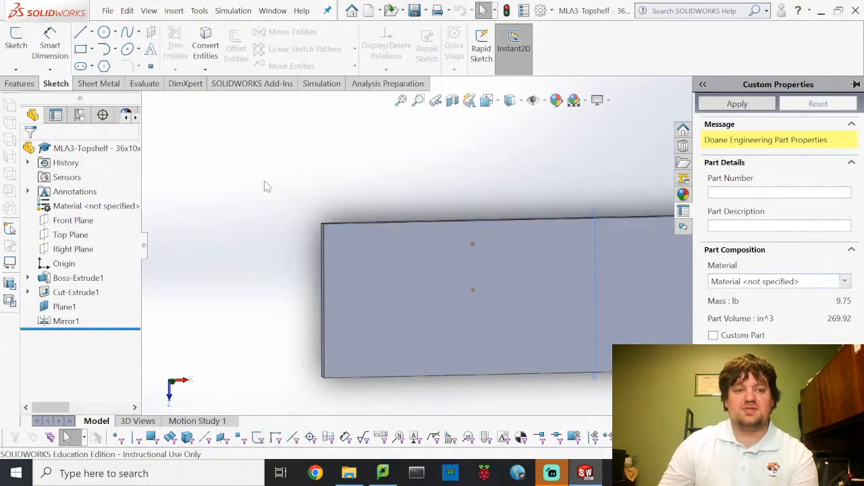
Show the Custom Property Files folder under File Locations in the system options.
left_click(197, 11)
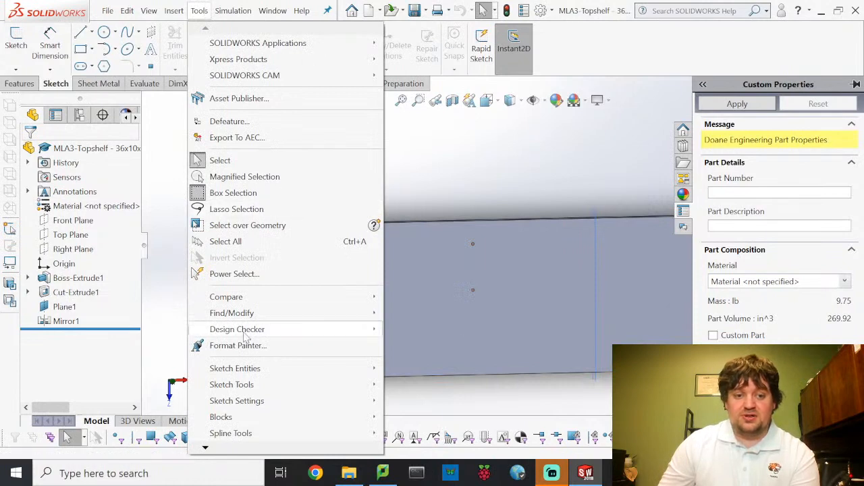
mouse_move(231, 451)
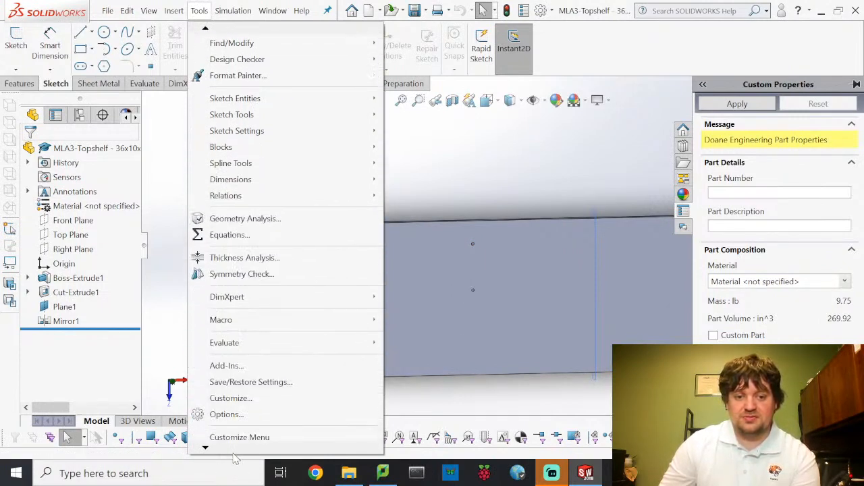
left_click(227, 399)
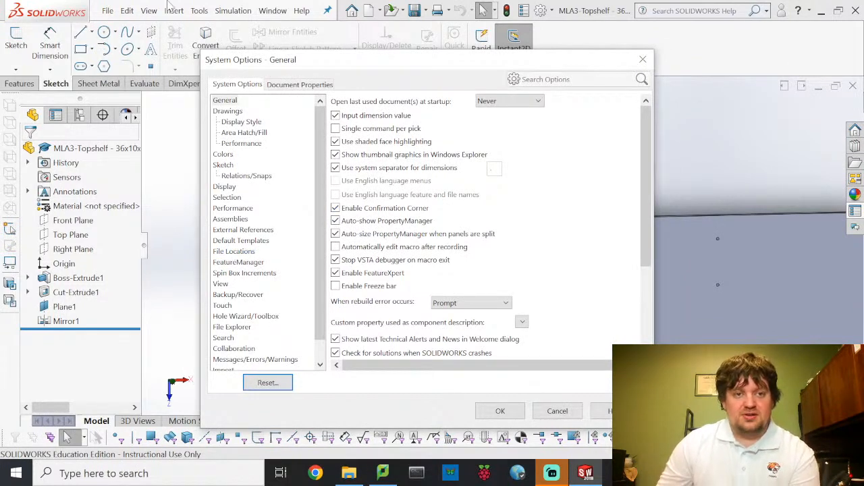
left_click(236, 252)
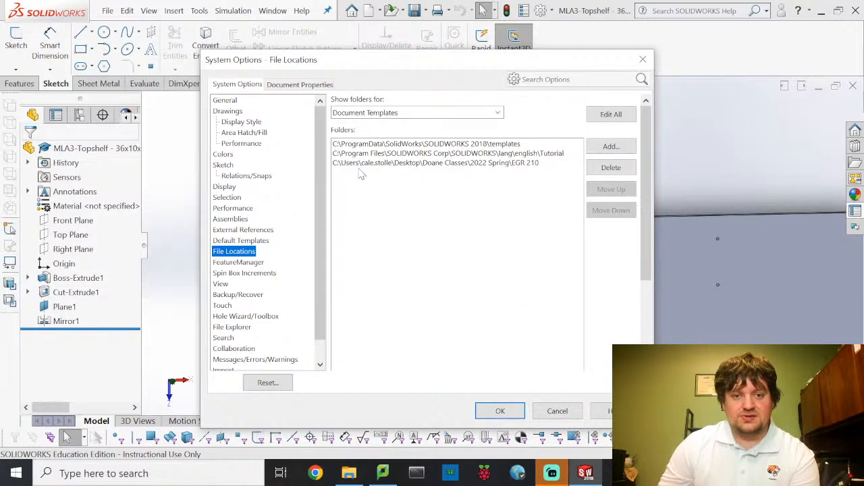
left_click(400, 114)
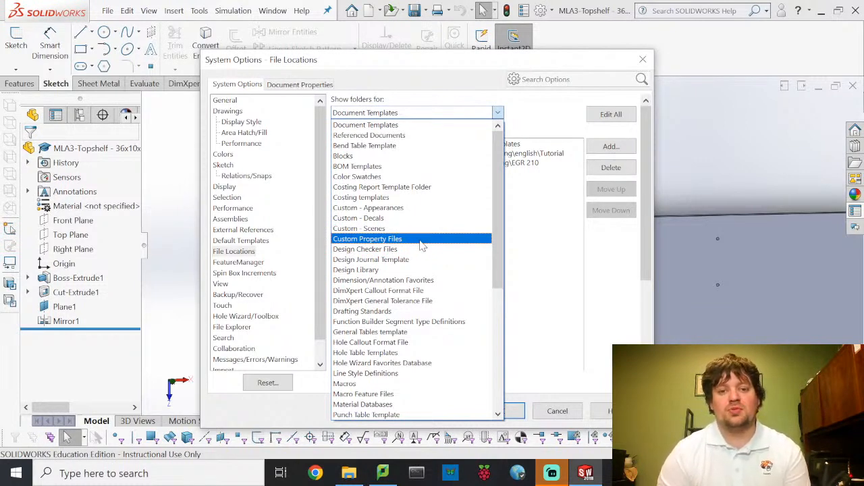
left_click(404, 239)
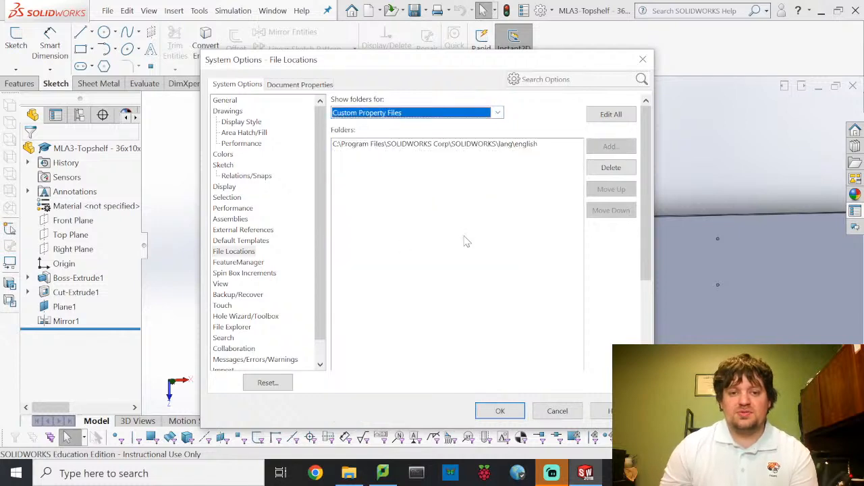
Open all file locations for editing and copy the Custom Property Files path C:\Program Files\SOLIDWORKS Corp\SOLIDWORKS\lang\english.
left_click(610, 115)
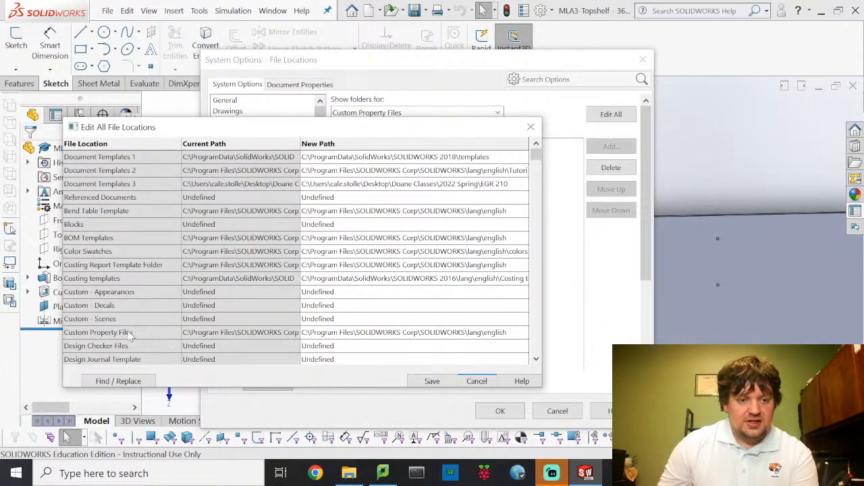
left_click(343, 332)
key("ctrl+c")
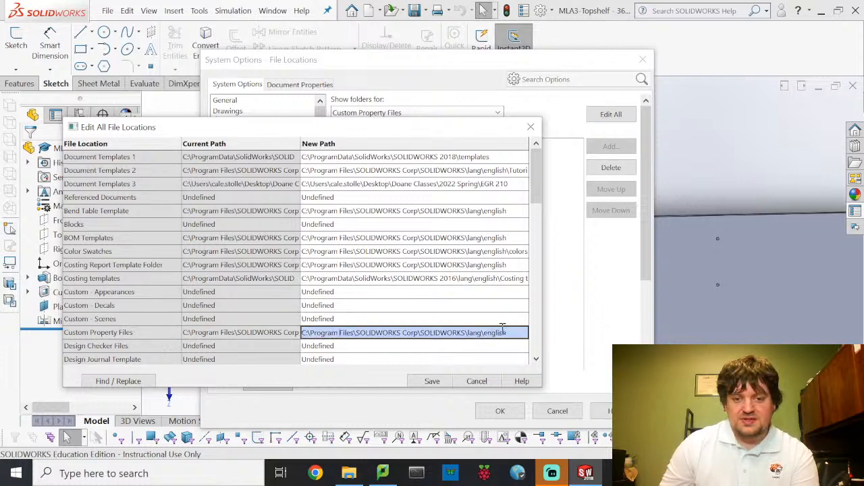
left_click_drag(517, 329, 303, 332)
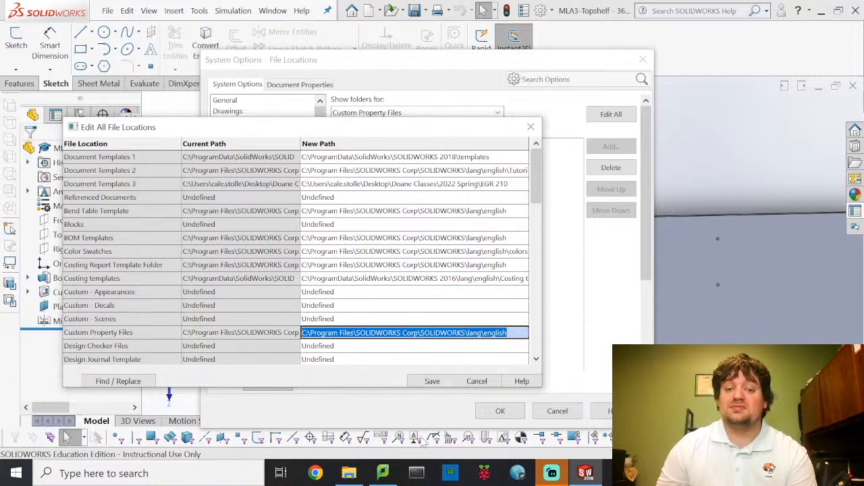
Switch to File Explorer and open the Desktop folder in a second window beside the EGR 210 window.
left_click(347, 473)
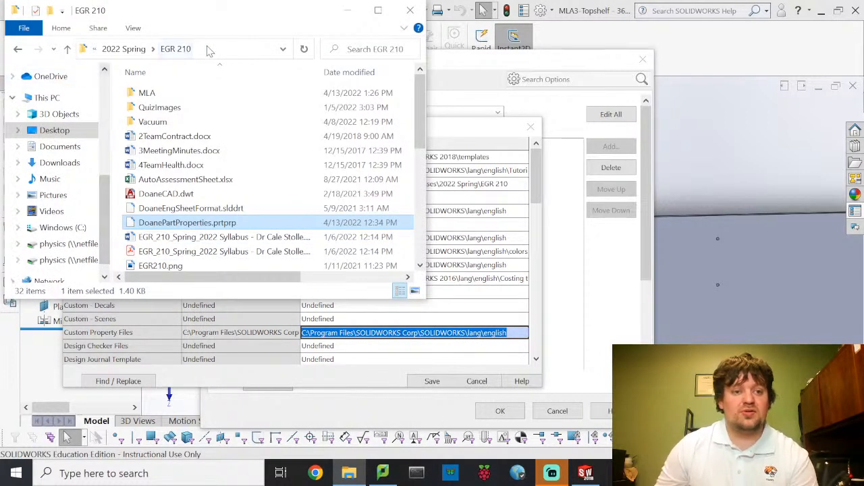
left_click(210, 228)
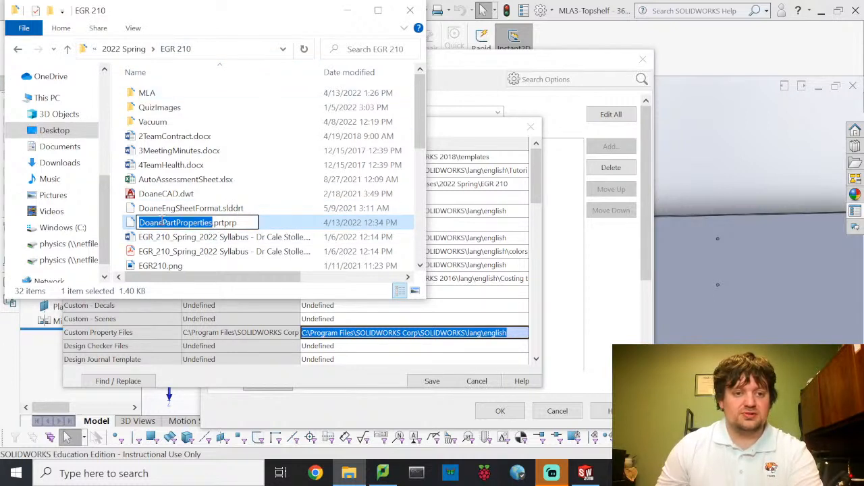
left_click(134, 228)
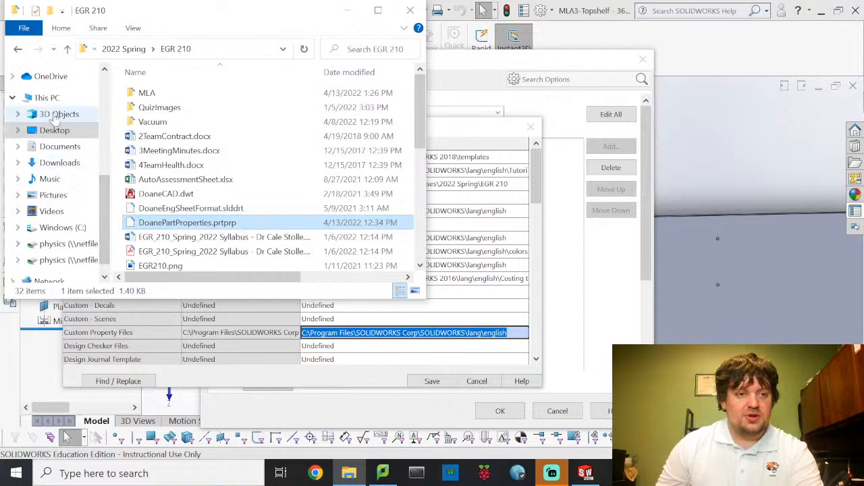
right_click(55, 131)
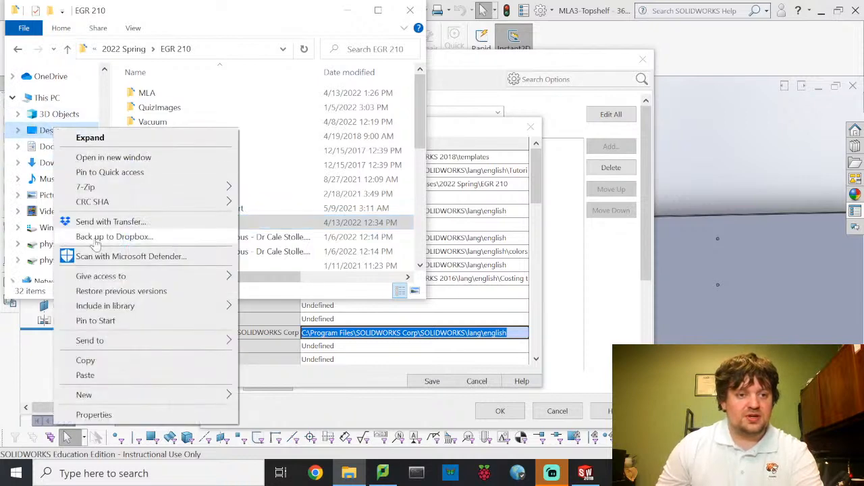
left_click(121, 162)
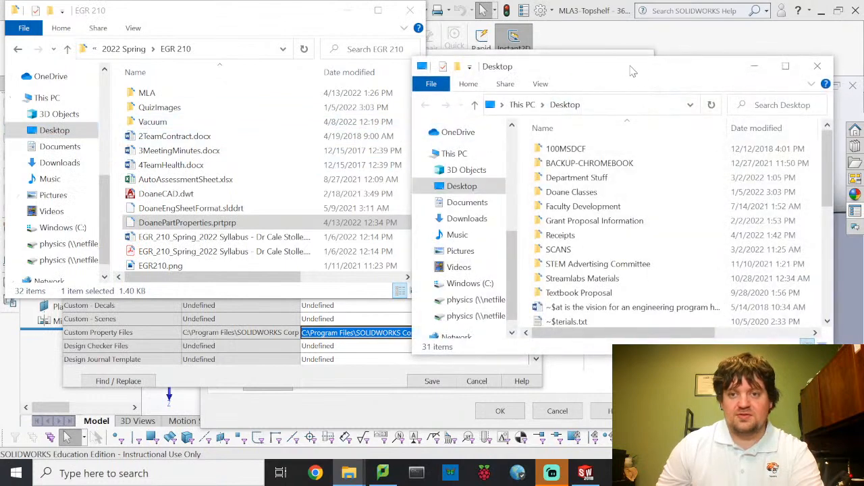
left_click_drag(631, 66, 665, 58)
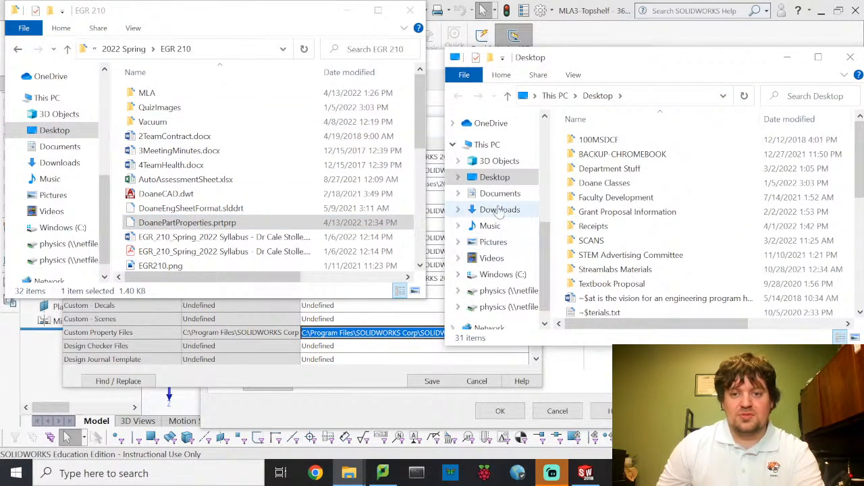
Take the second File Explorer window to the copied Custom Property Files path ending in SOLIDWORKS\lang\english.
left_click(663, 97)
left_click(596, 372)
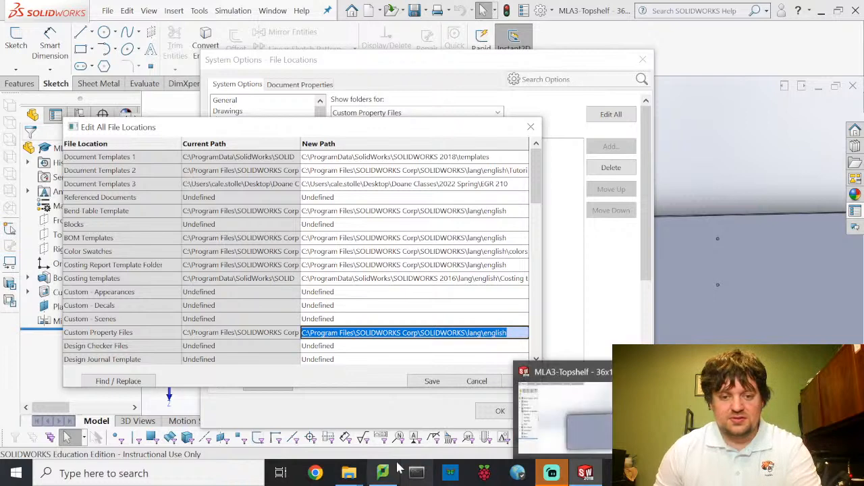
mouse_move(349, 474)
left_click(410, 422)
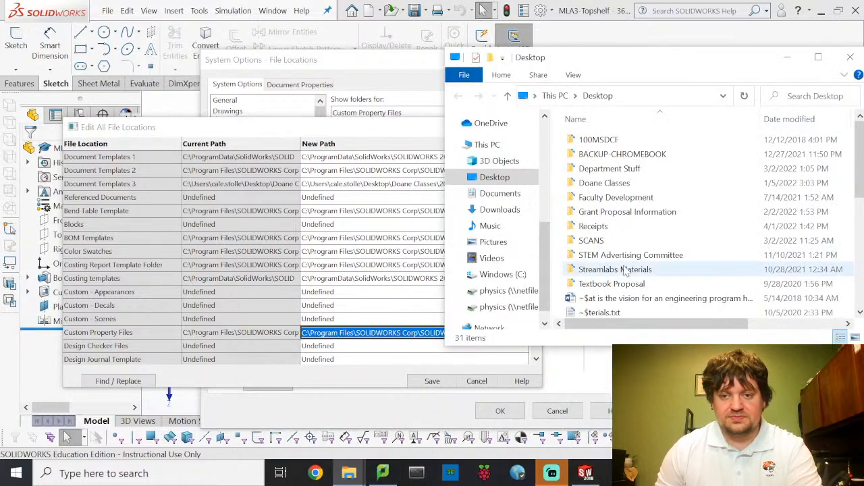
left_click(627, 96)
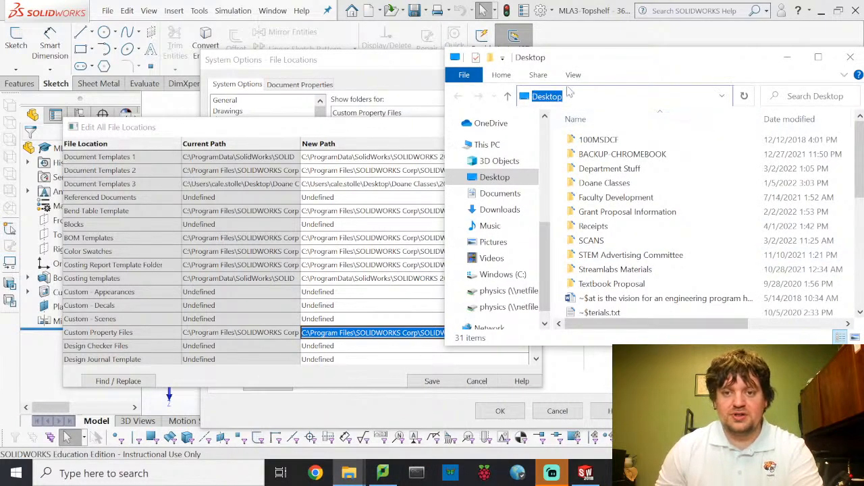
key("ctrl+v")
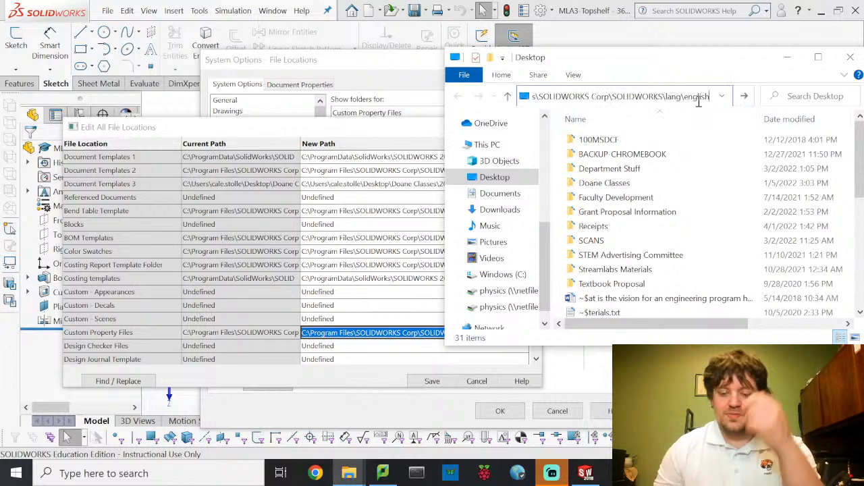
key("Return")
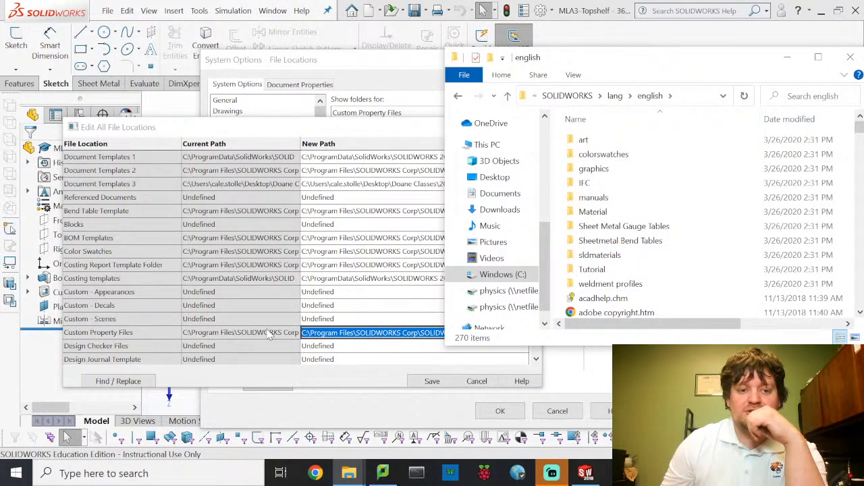
Look through the SOLIDWORKS\lang\english folder for the DoanePartProperties.prtprp file.
scroll(648, 222, "down", 4)
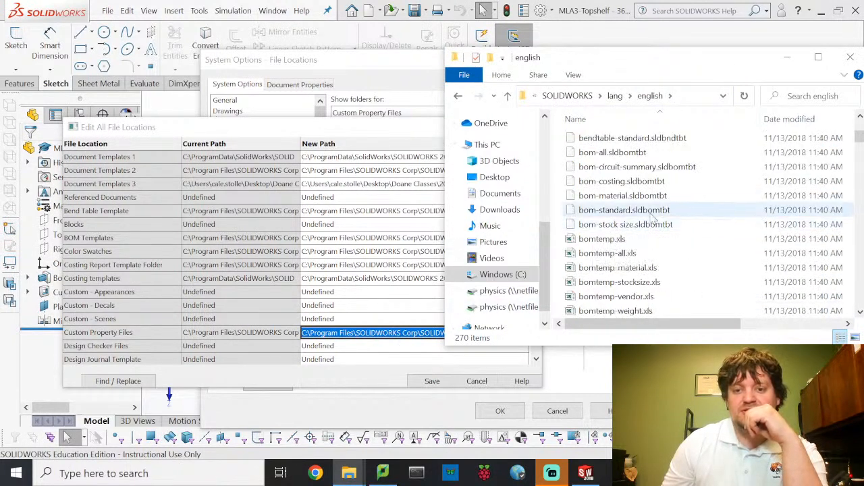
scroll(648, 223, "down", 7)
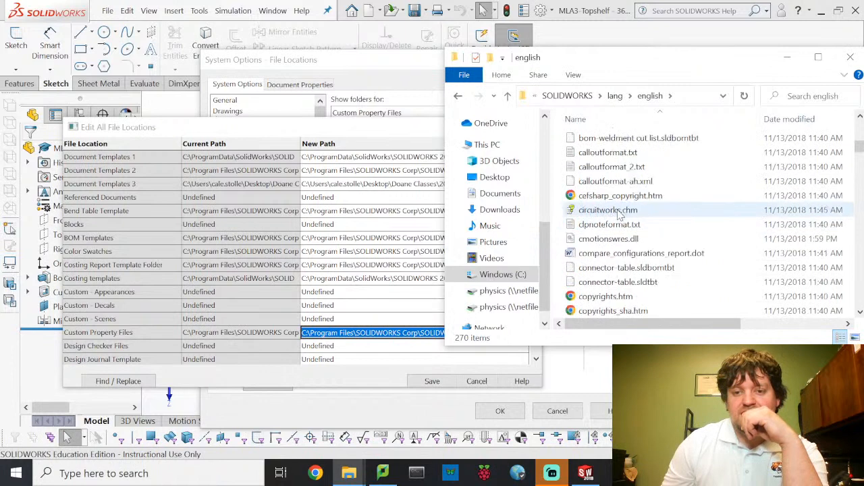
scroll(620, 215, "down", 6)
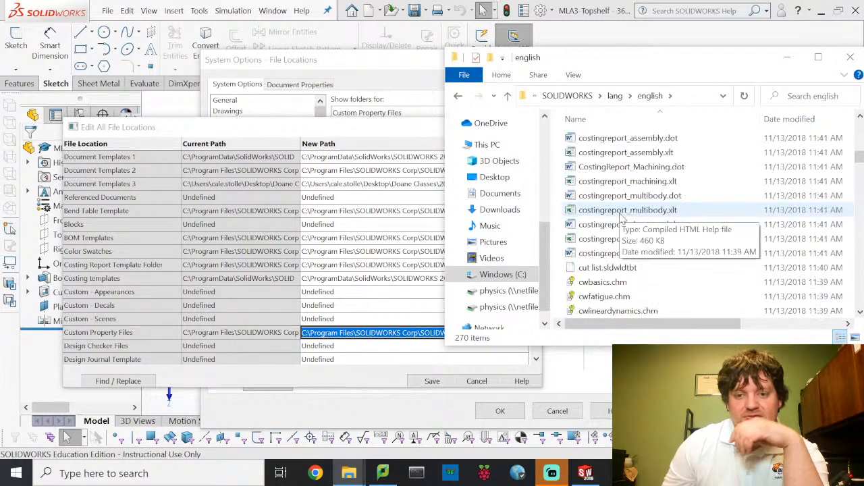
scroll(620, 215, "down", 3)
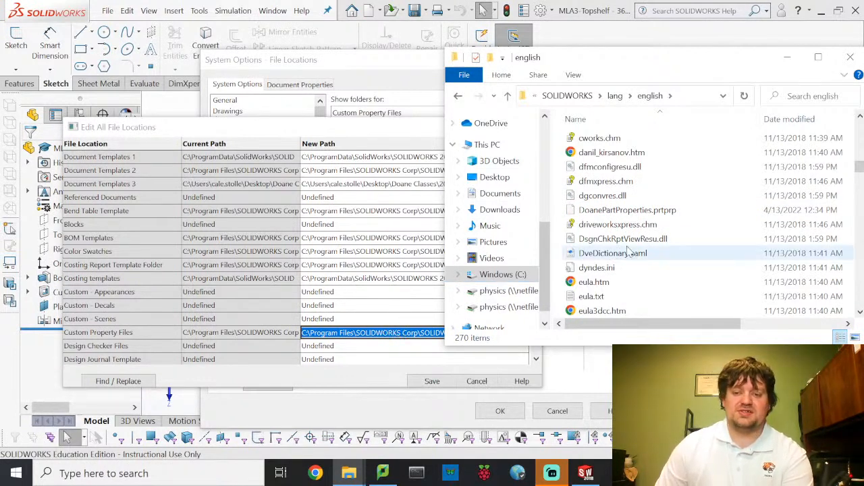
Highlight the Custom Property Files path again and show the EGR 210 and english folder windows side by side to compare DoanePartProperties.prtprp.
left_click(368, 333)
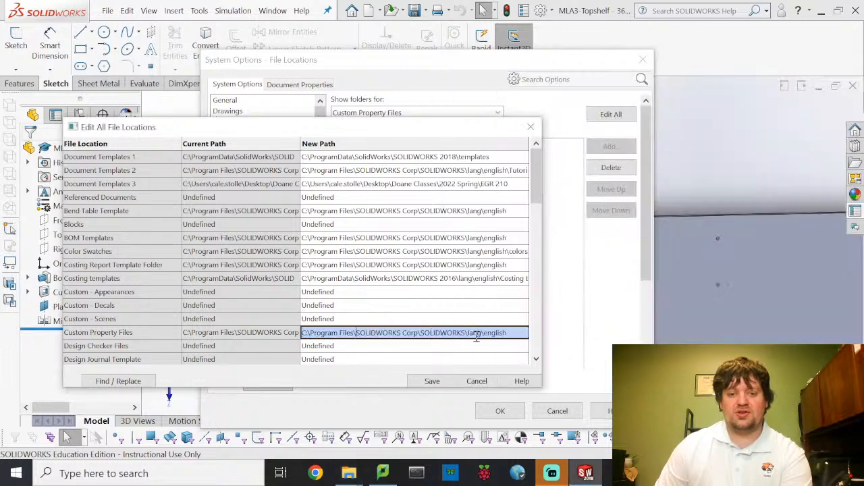
left_click_drag(513, 333, 285, 335)
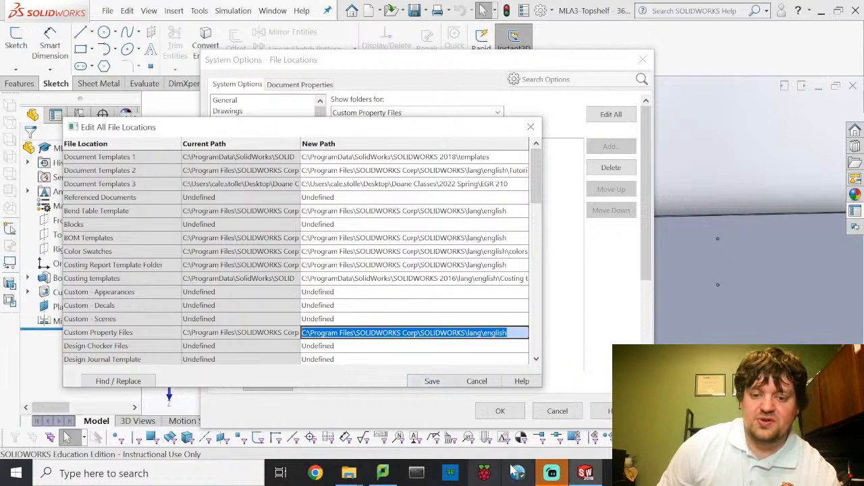
left_click(349, 473)
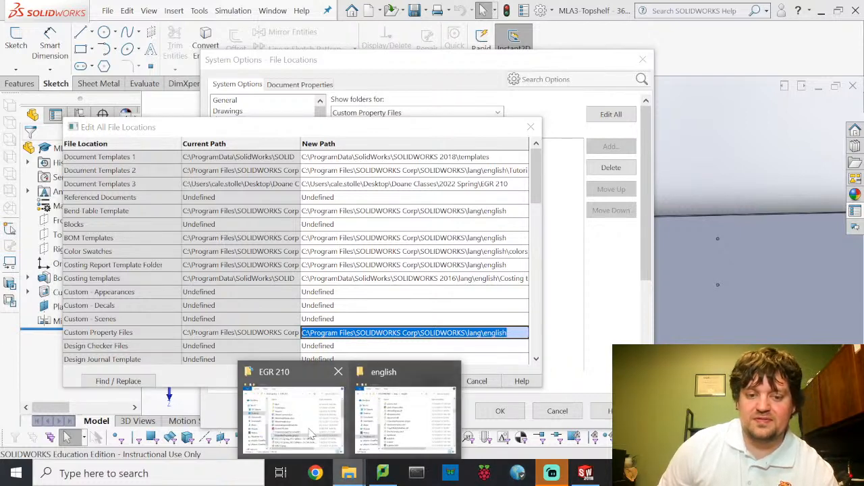
left_click(293, 413)
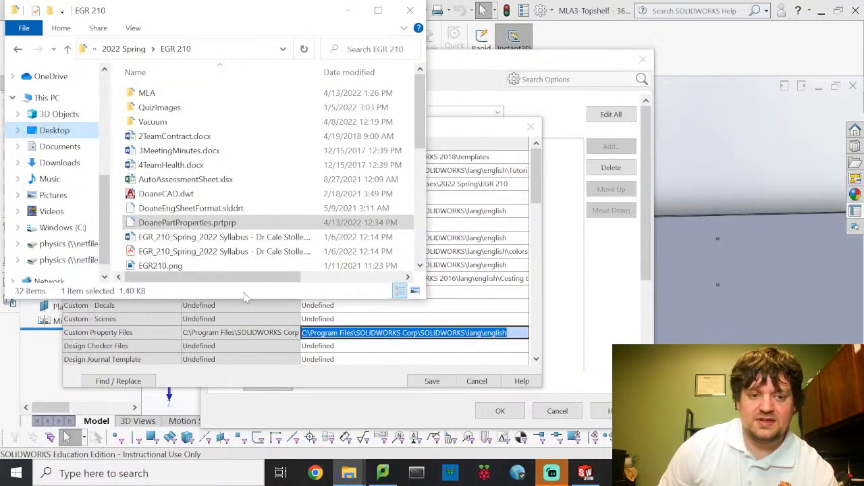
left_click(349, 473)
left_click(413, 382)
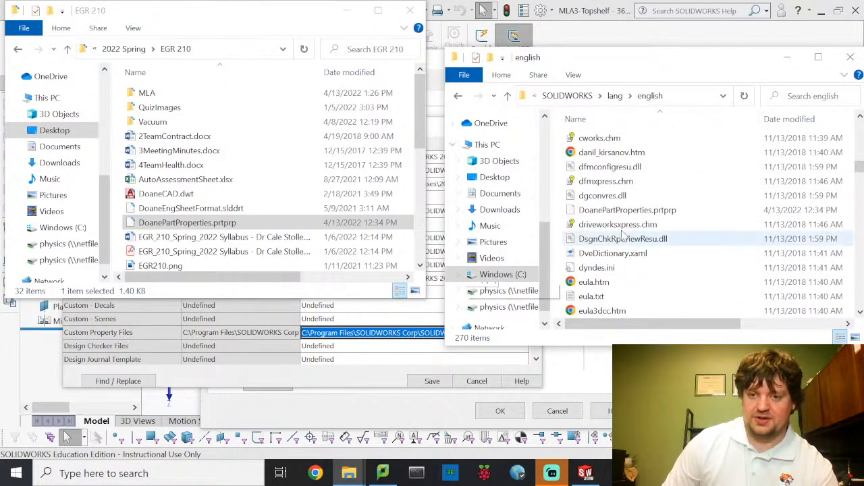
Return to SOLIDWORKS, save the edited file locations and accept the system options.
left_click(569, 357)
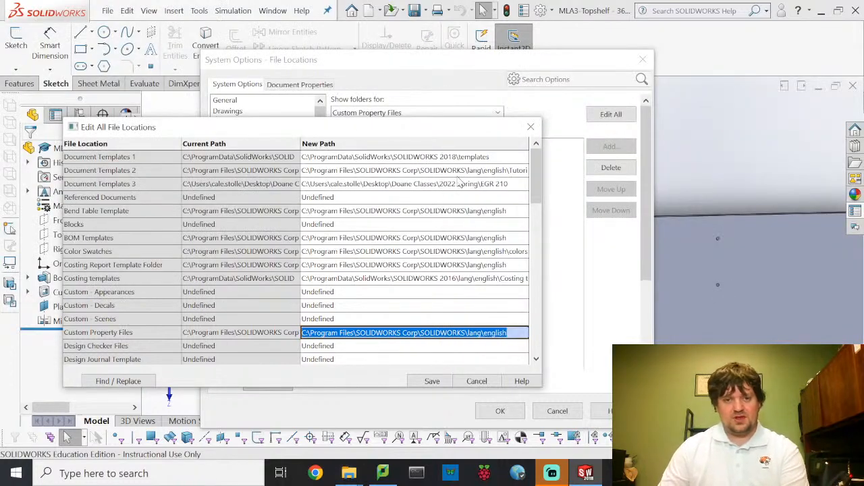
left_click(432, 382)
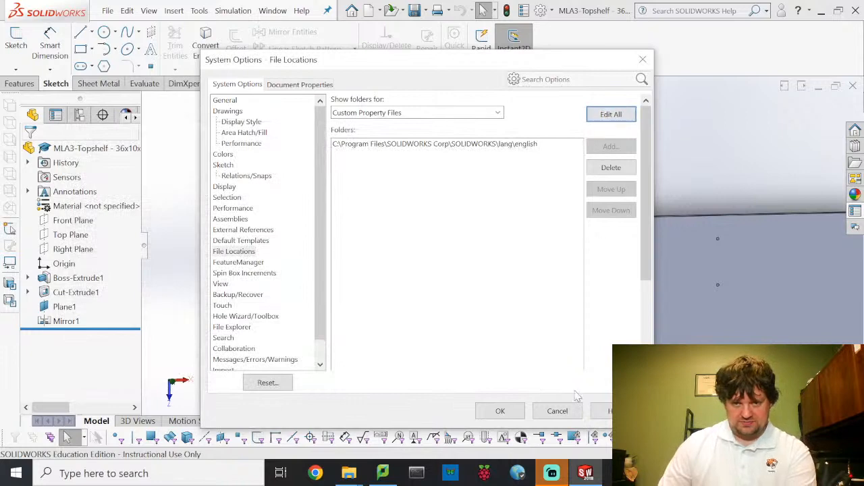
left_click(500, 411)
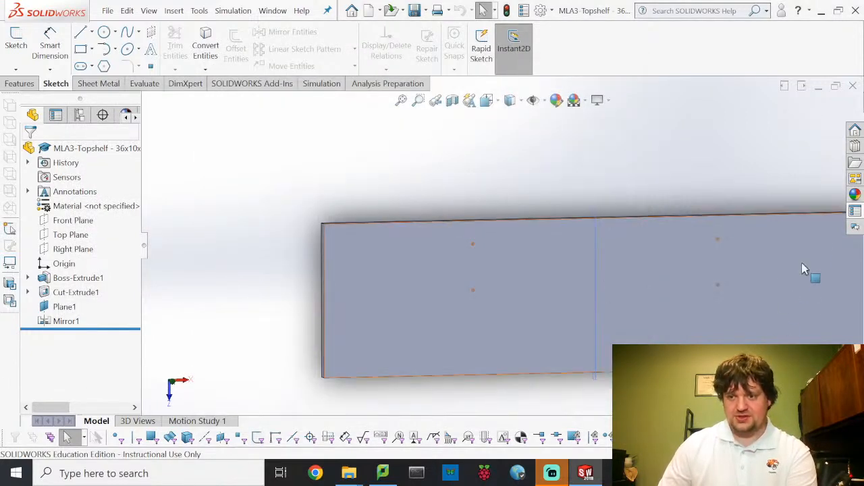
Show the part's custom properties and choose DoanePartProperties.prtprp as the property template.
left_click(855, 210)
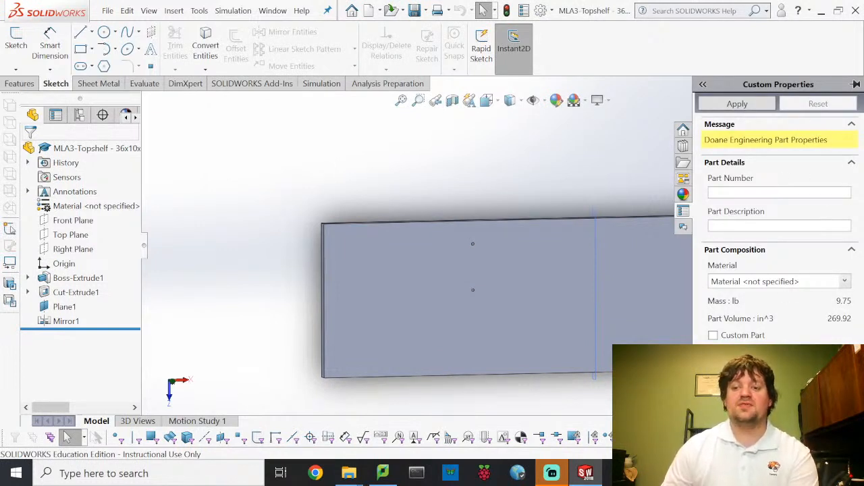
left_click(777, 419)
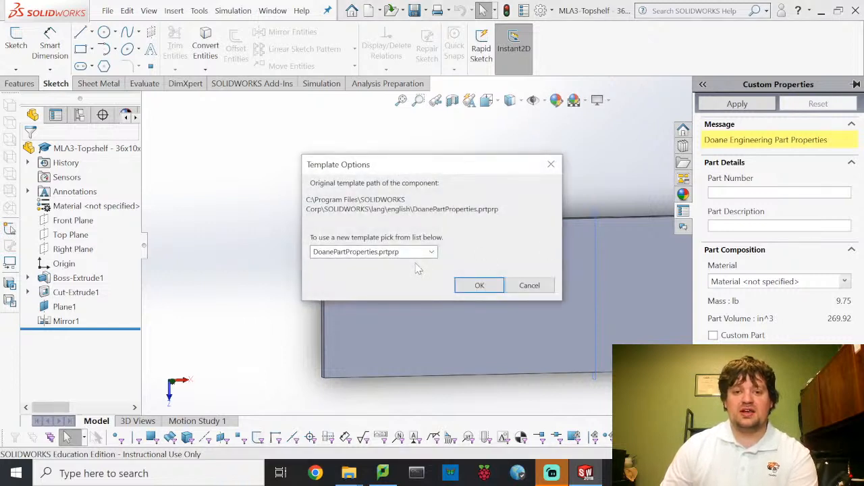
left_click(431, 254)
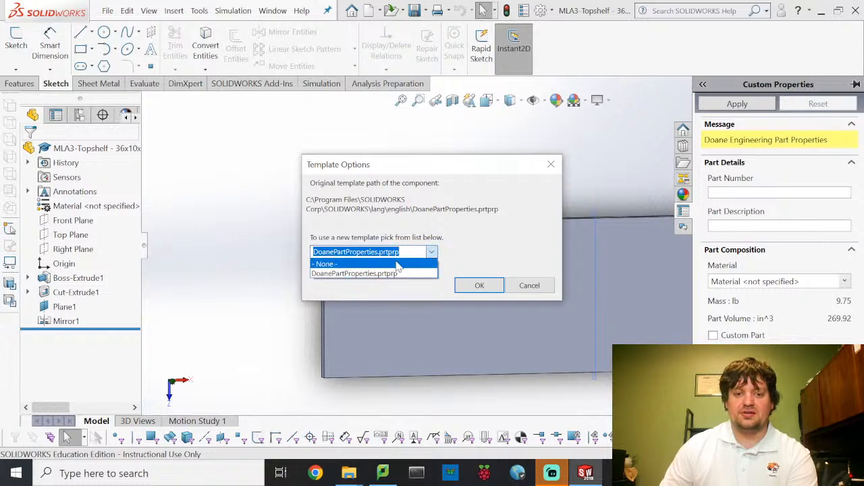
left_click(407, 274)
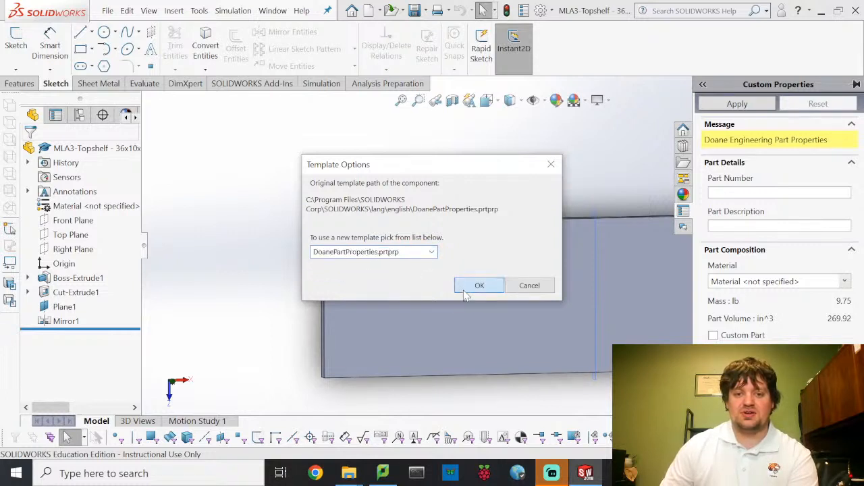
left_click(478, 286)
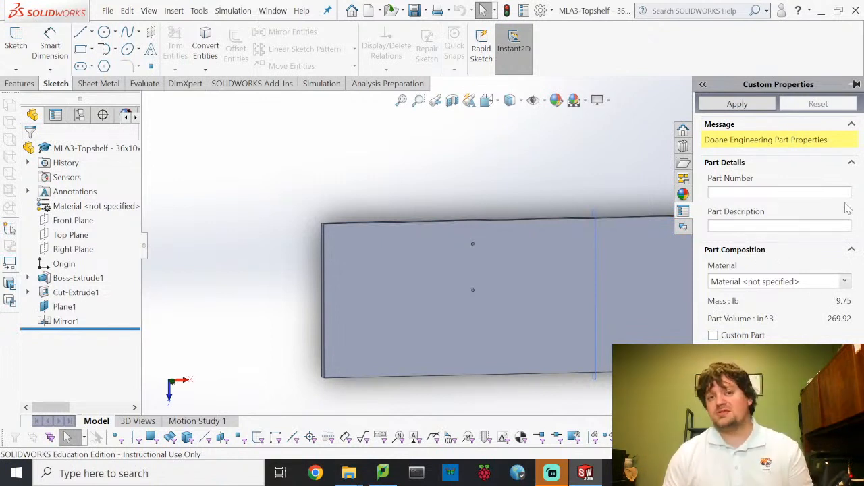
left_click(759, 194)
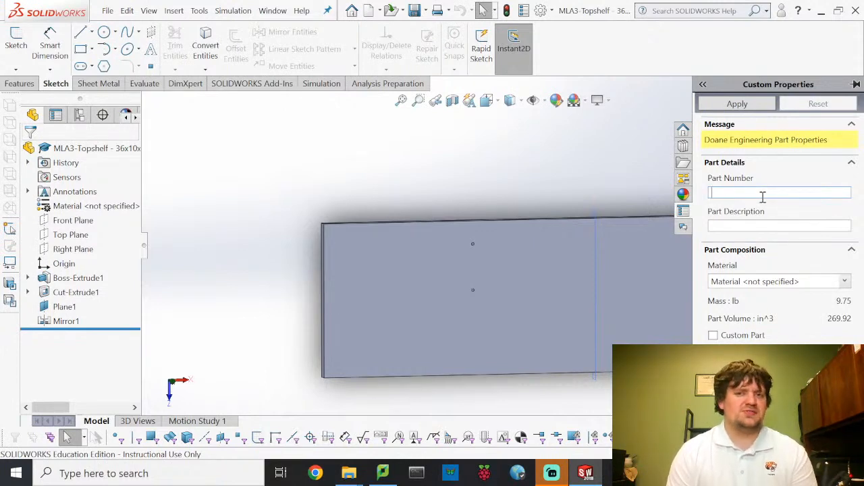
Examine the Summary, Configuration Specific and Custom sections of the part's file properties, and close them without changes.
left_click(107, 11)
left_click(161, 380)
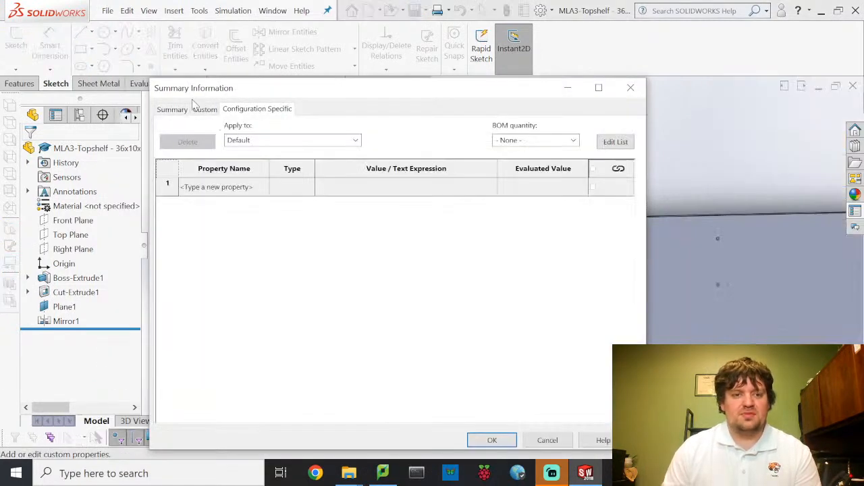
left_click(177, 110)
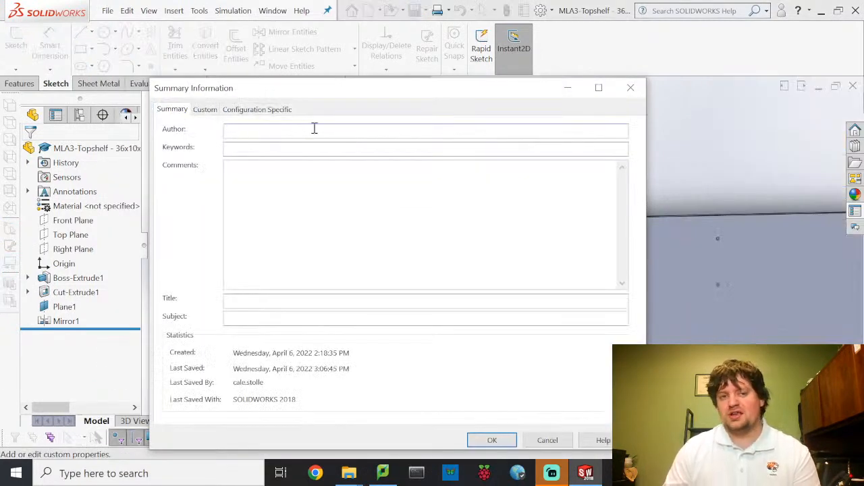
left_click(263, 110)
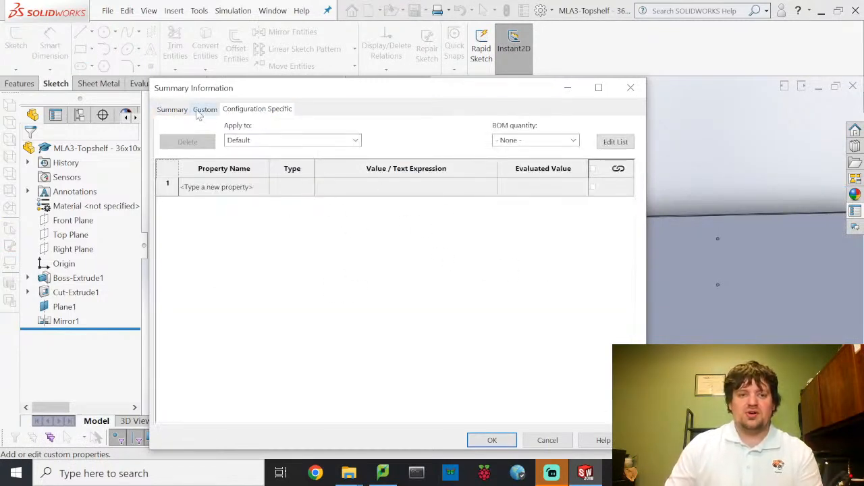
left_click(263, 189)
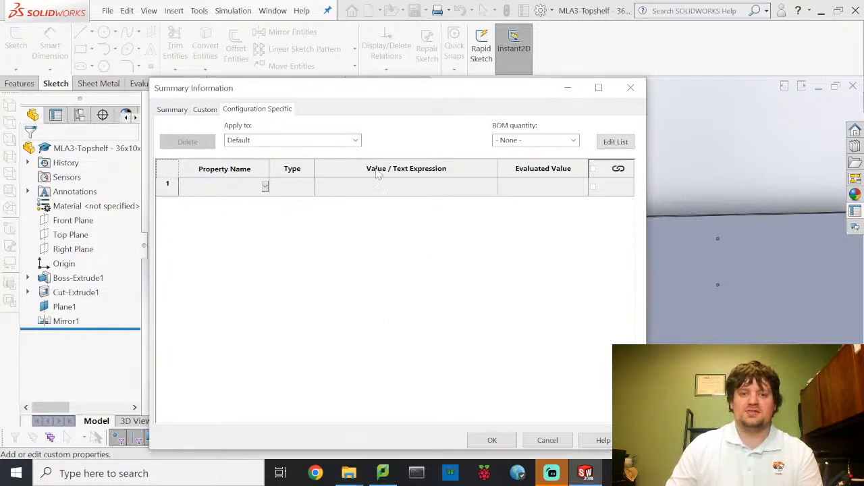
left_click(206, 109)
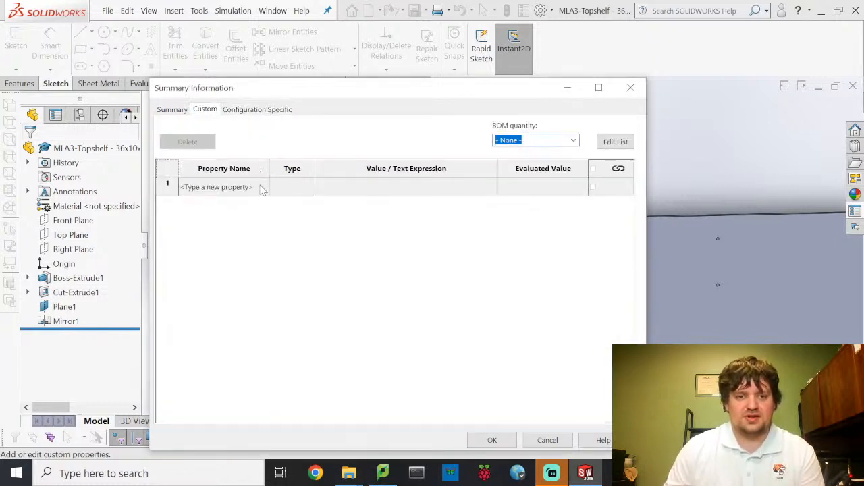
left_click(263, 189)
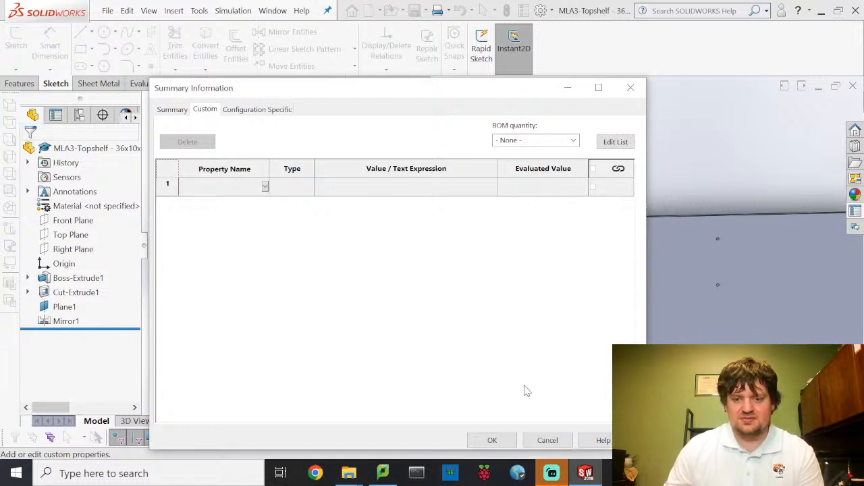
left_click(549, 440)
In the custom properties form, enter part number T01 and the description "The top shelf in the shelf assembly".
left_click(855, 211)
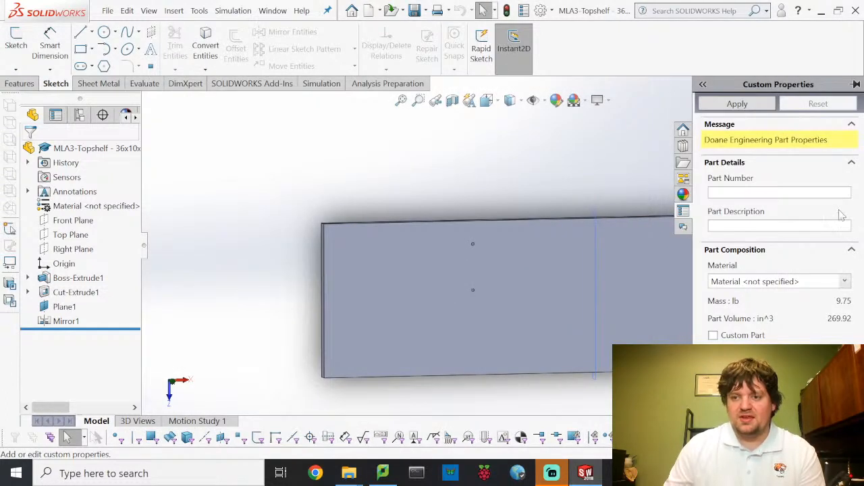
left_click(789, 192)
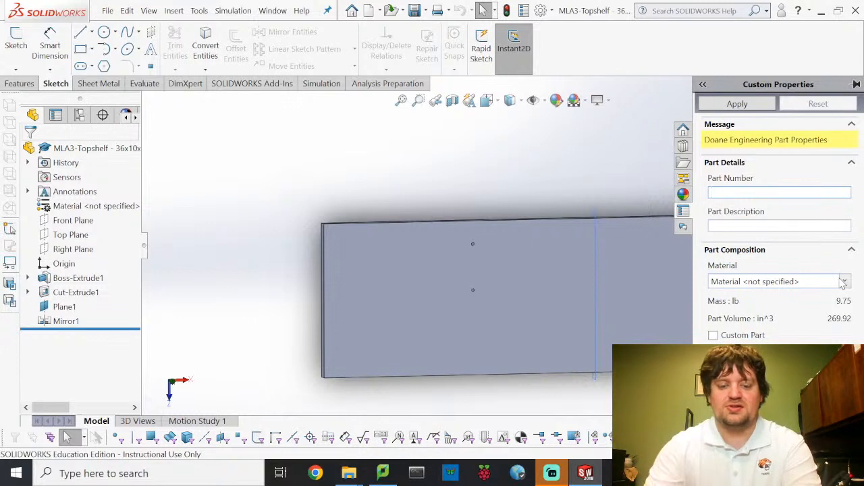
type("1")
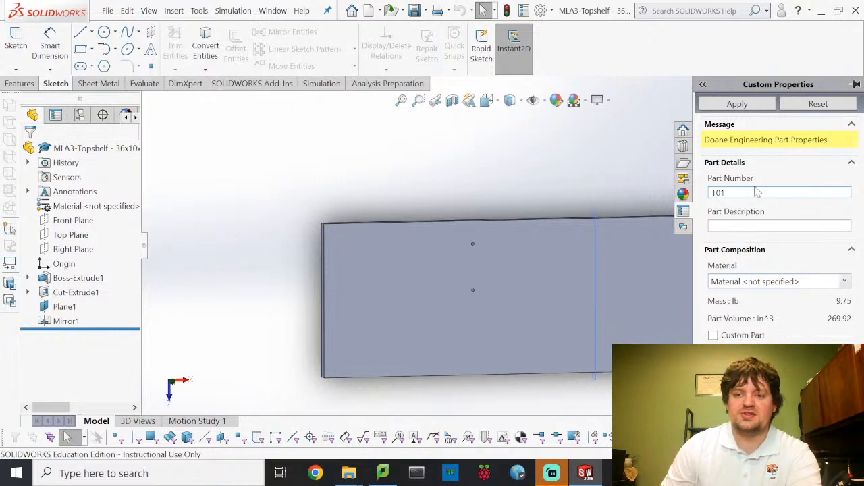
left_click(764, 227)
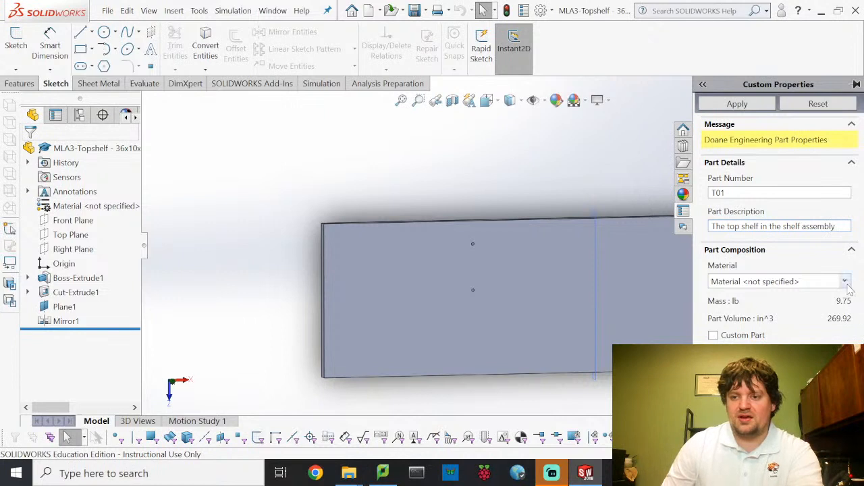
Open the material editor from the part composition properties, saving the pending custom property changes.
left_click(845, 283)
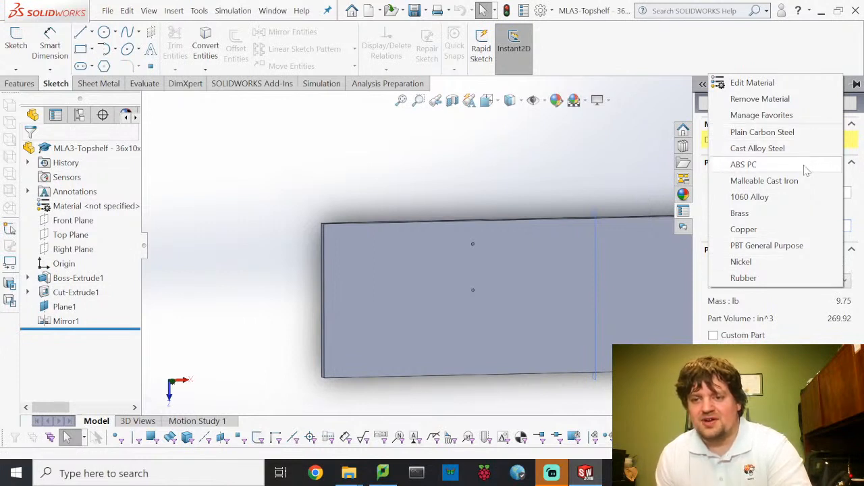
left_click(803, 83)
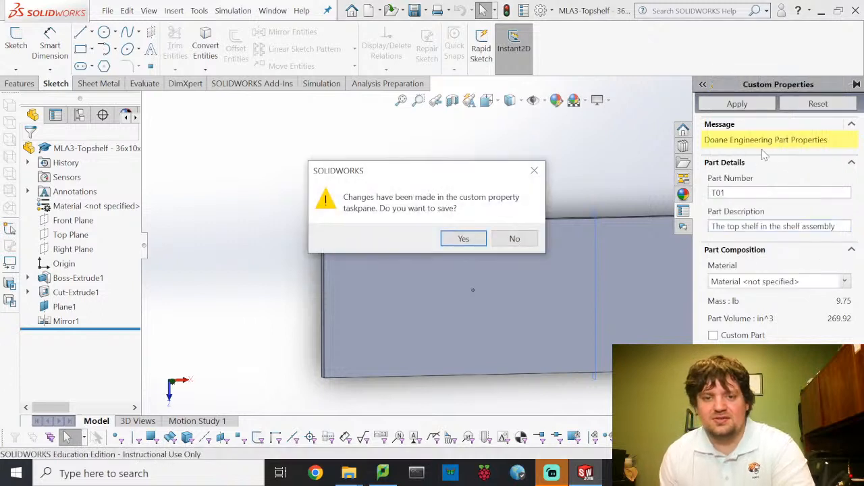
left_click(469, 239)
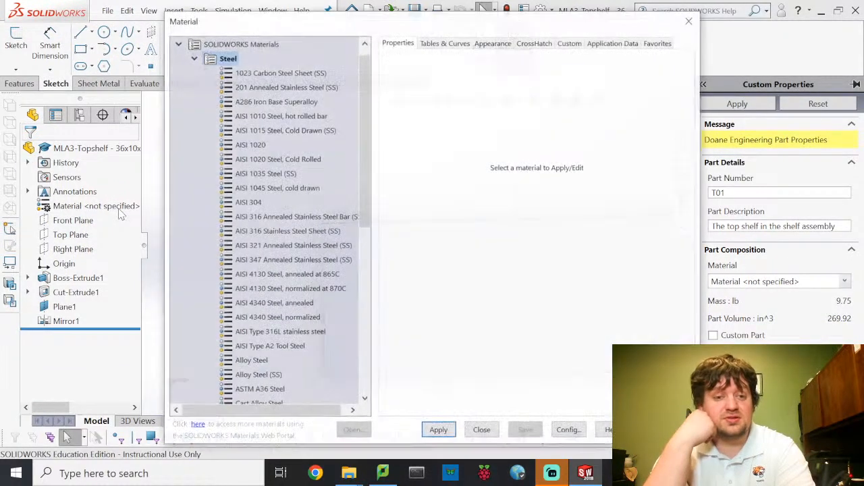
Assign Pine from the Woods category as the top shelf's material and close the material editor.
scroll(269, 215, "down", 3)
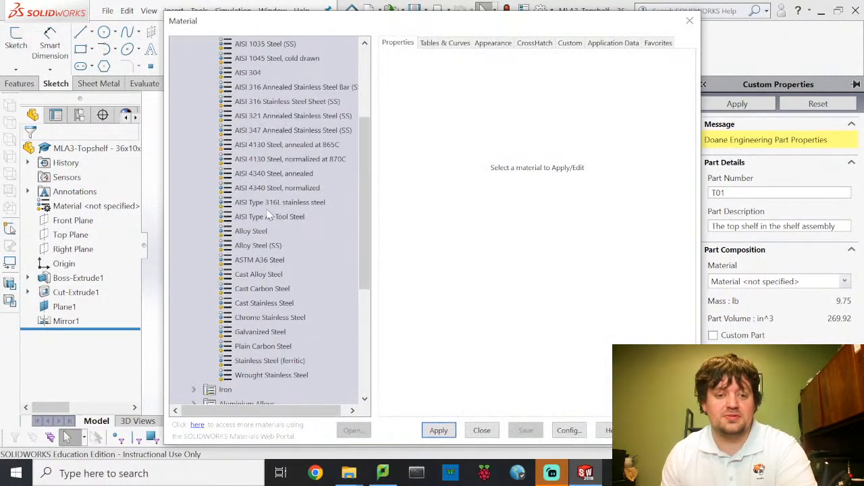
scroll(256, 246, "down", 5)
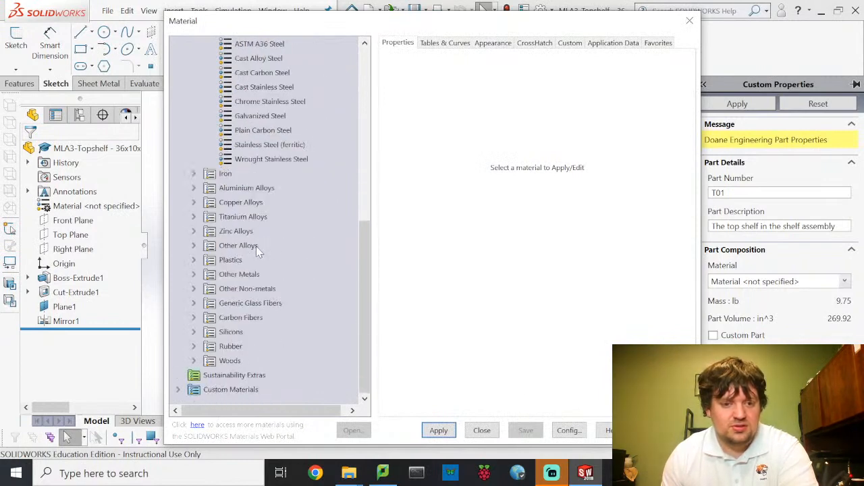
double_click(210, 361)
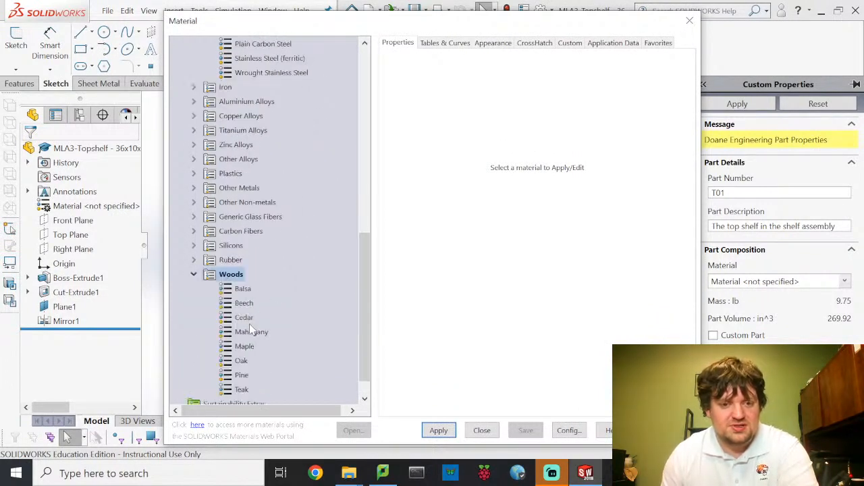
left_click(242, 375)
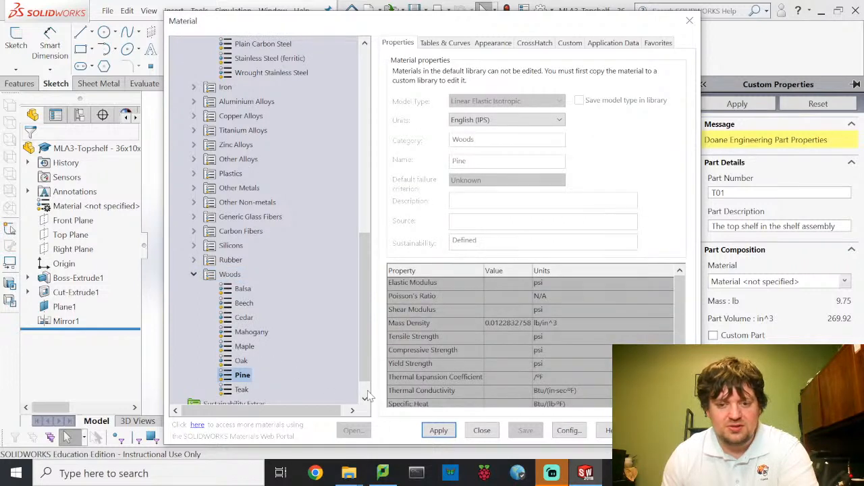
left_click(439, 430)
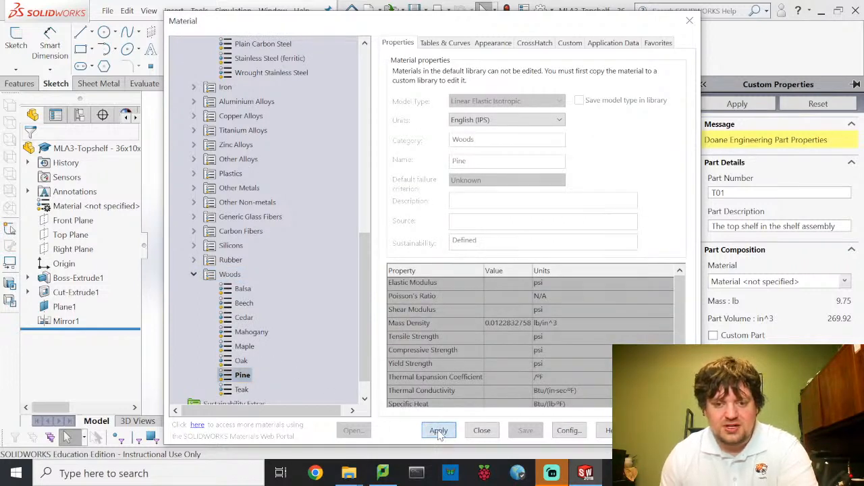
left_click(482, 431)
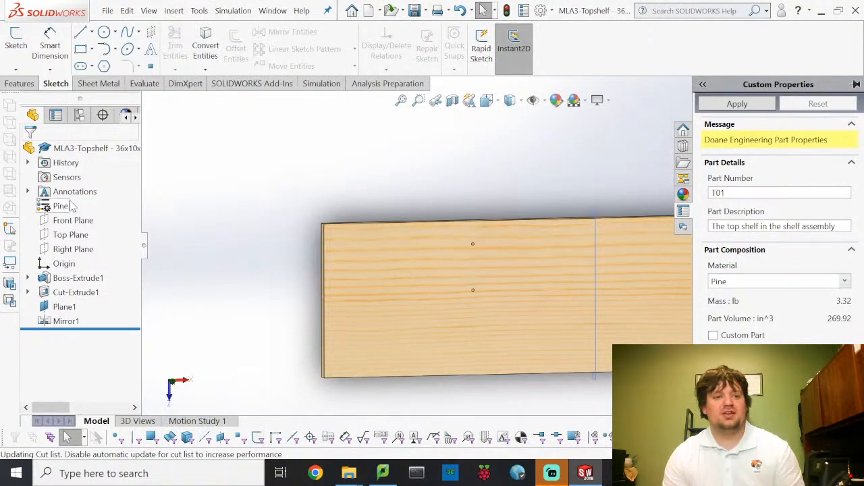
Review the commands available for the Pine material, and inspect the wood grain on the shelf from another angle.
left_click(63, 206)
right_click(64, 206)
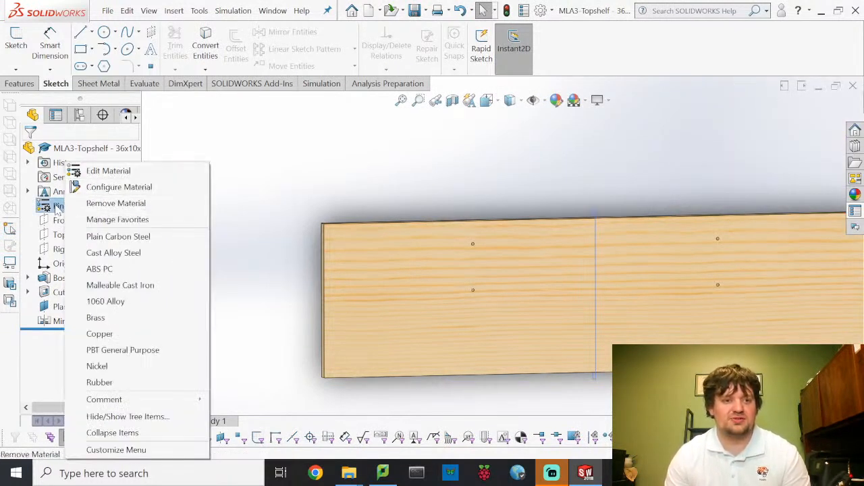
left_click(234, 203)
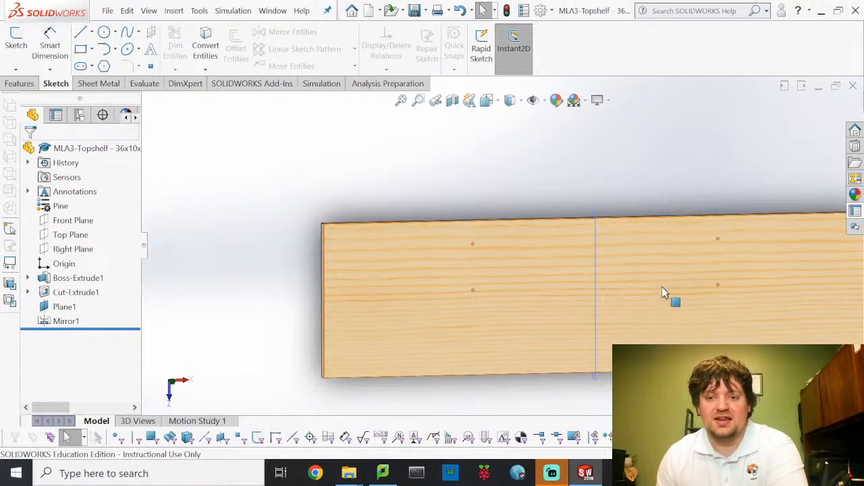
middle_click_drag(679, 305, 598, 299, "ctrl")
middle_click_drag(488, 212, 473, 328)
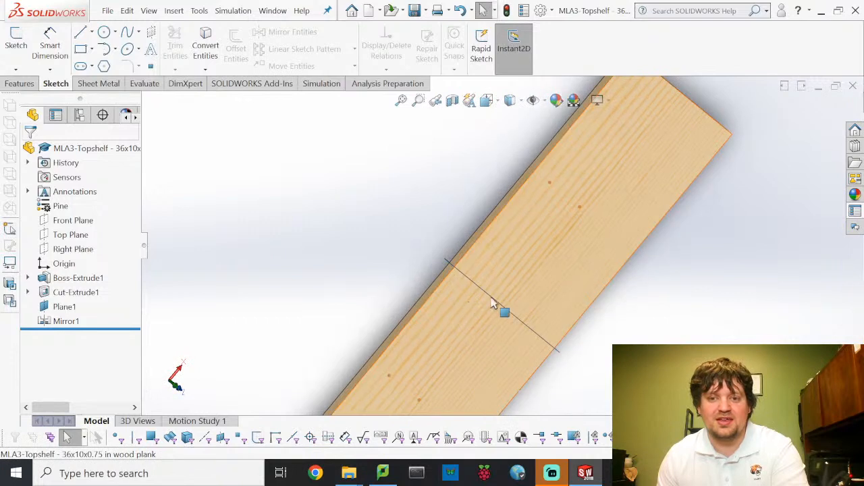
scroll(500, 297, "down", 2)
scroll(517, 297, "up", 4)
scroll(492, 276, "down", 2)
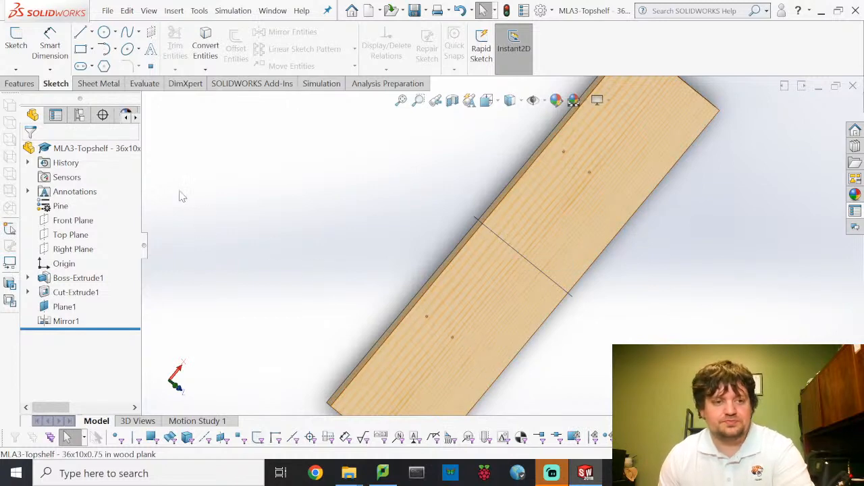
Mark the top shelf as a Custom Part in its custom properties.
left_click(855, 211)
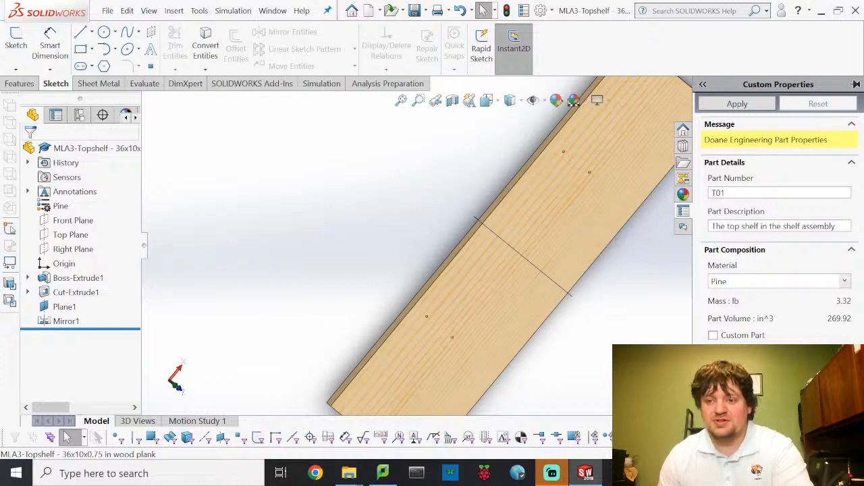
left_click(714, 336)
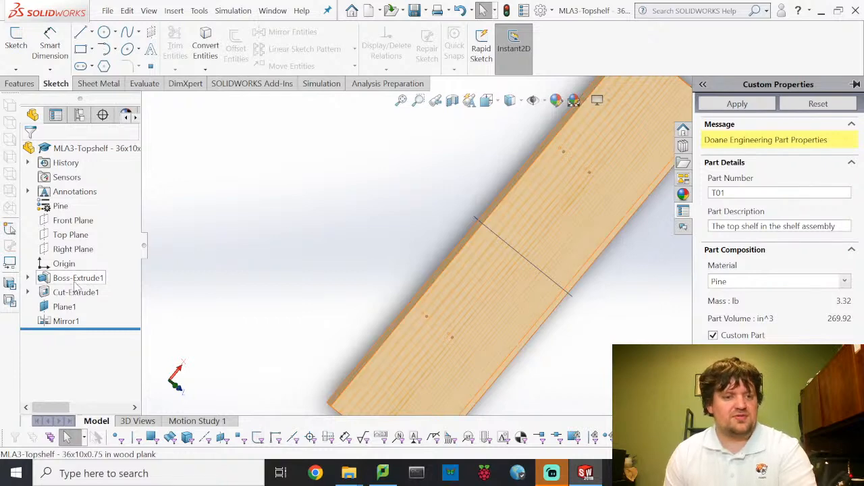
Examine the length and width dimensions of Sketch1 under Boss-Extrude1.
left_click(27, 277)
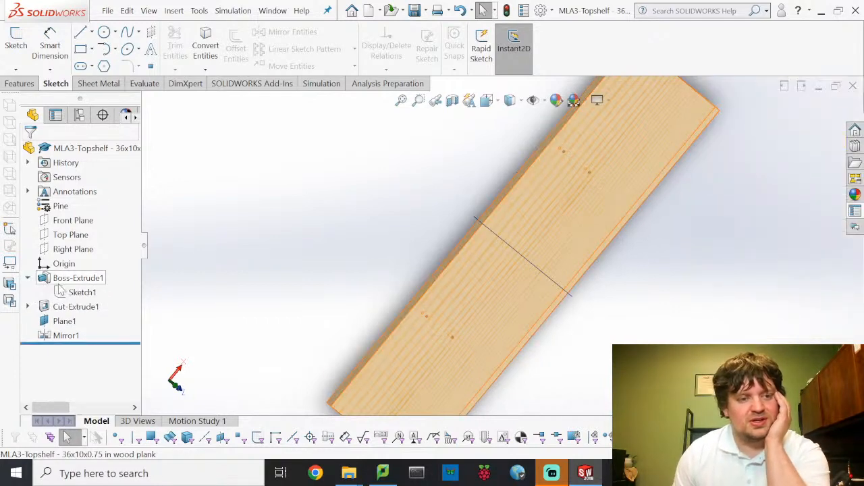
left_click(79, 291)
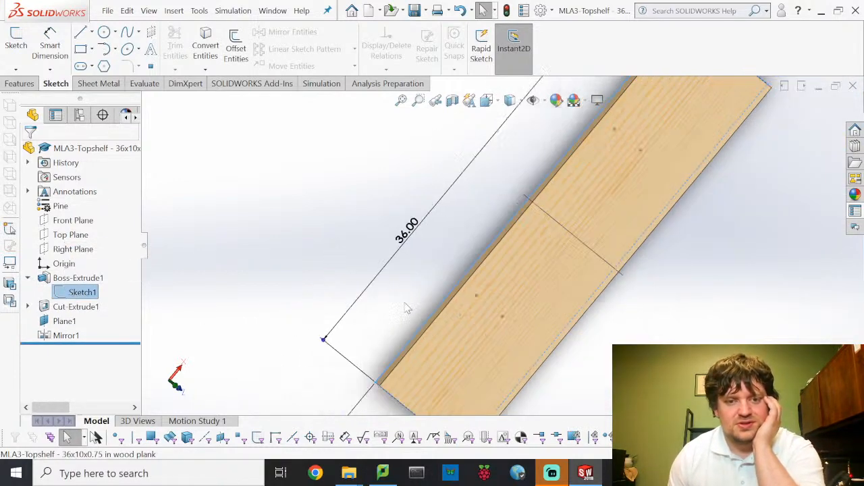
scroll(407, 309, "up", 3)
scroll(473, 343, "down", 2)
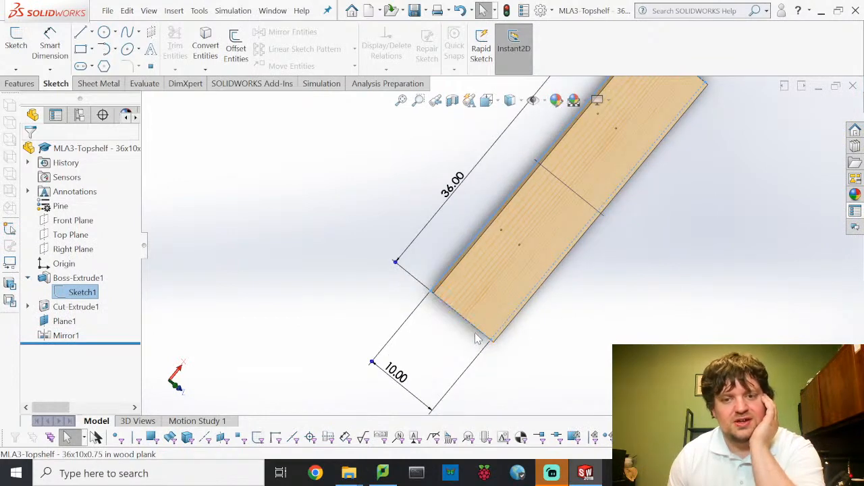
scroll(516, 330, "up", 3)
scroll(511, 218, "down", 3)
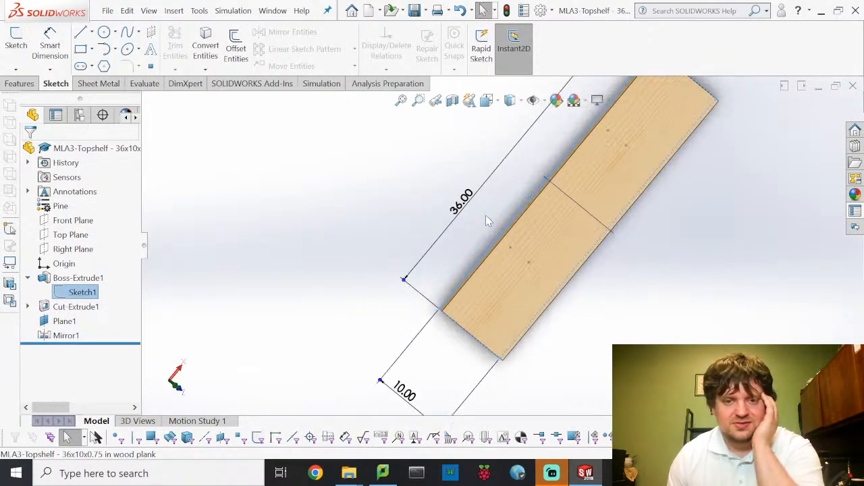
Check the extrusion depth in Boss-Extrude1's definition, saving the pending custom property changes, and leave the feature without editing it.
left_click(70, 275)
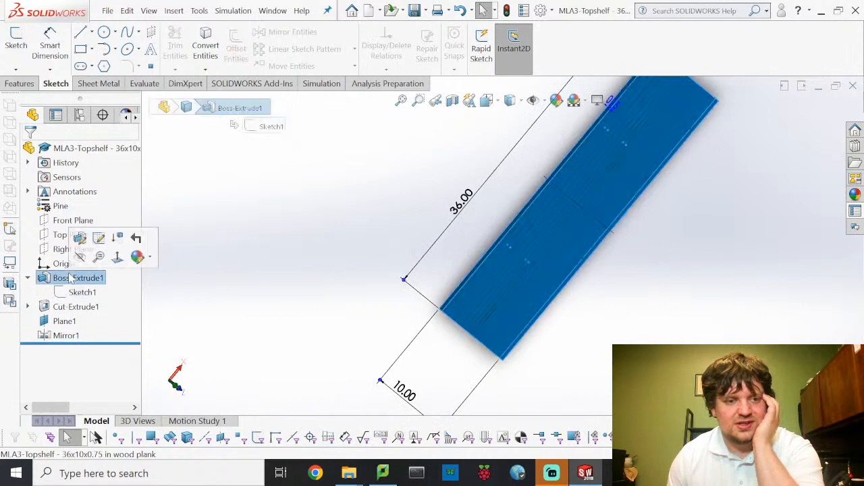
left_click(99, 237)
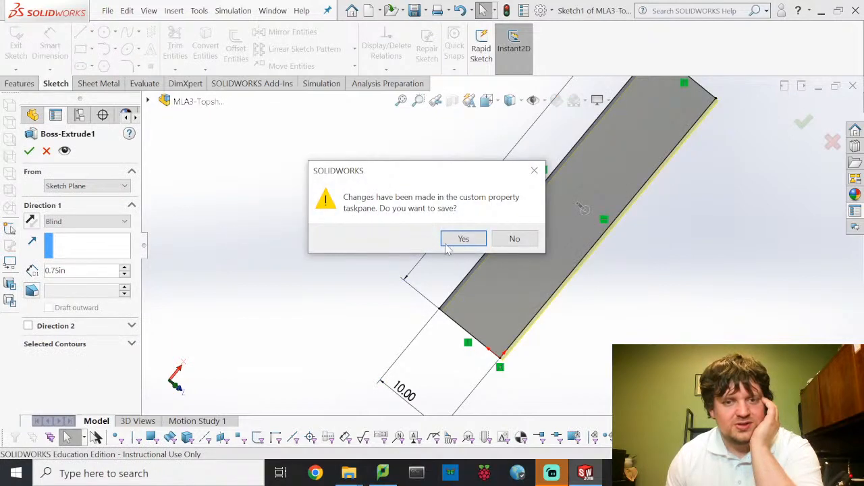
left_click(472, 241)
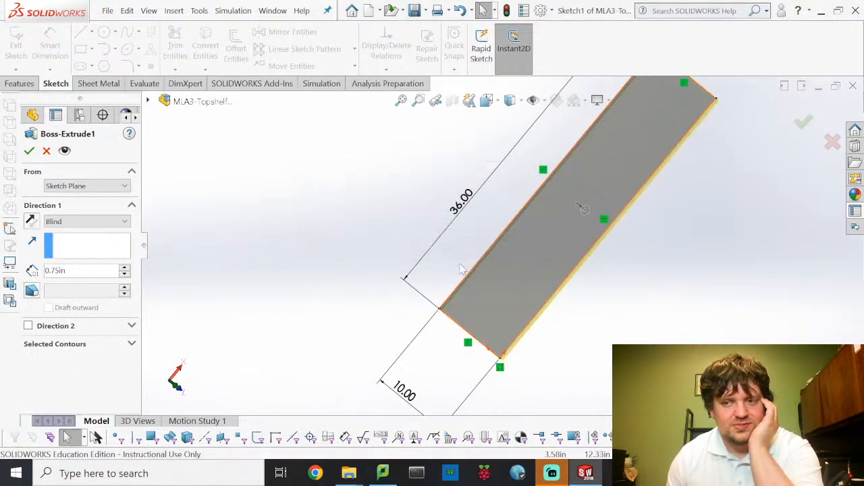
left_click(856, 212)
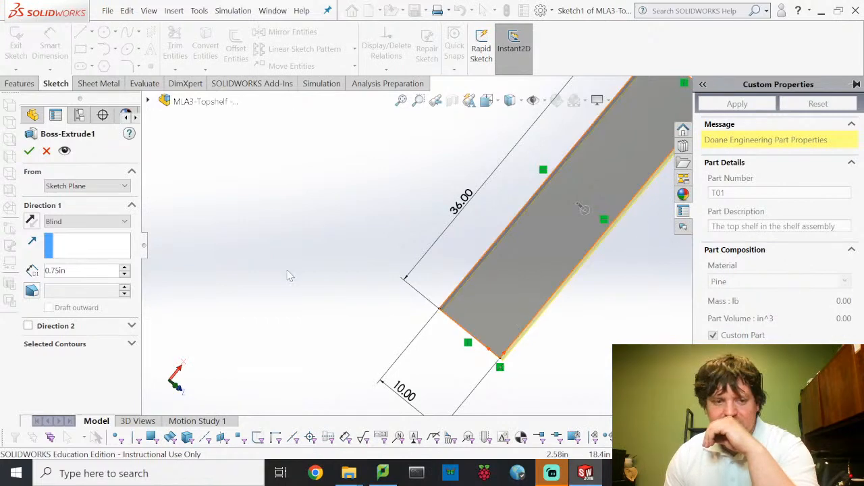
left_click(46, 150)
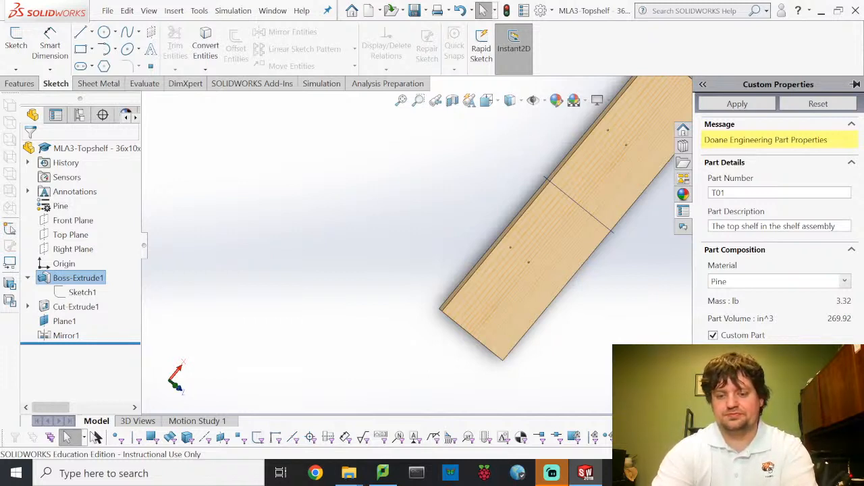
Reopen the custom properties form and apply the top shelf's property entries to the part.
left_click(592, 368)
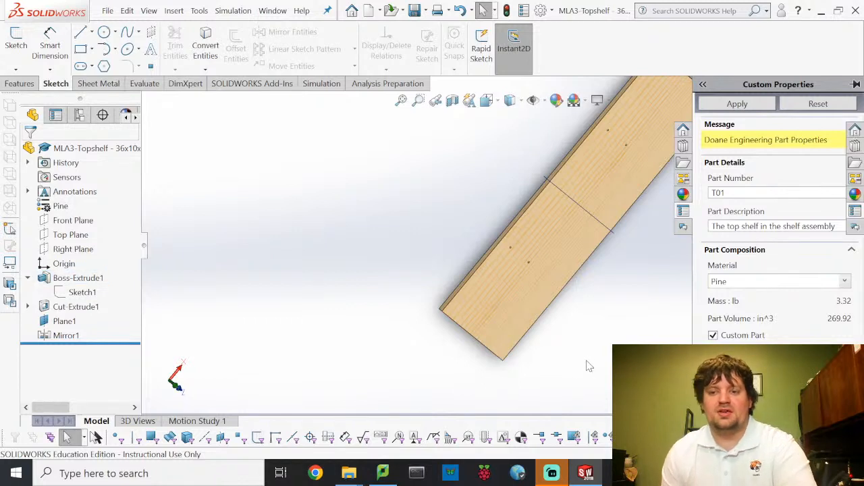
left_click(855, 212)
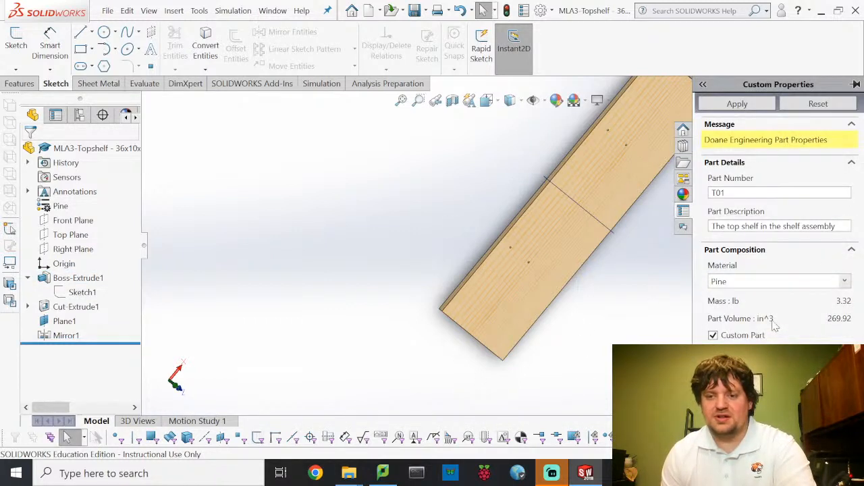
left_click(749, 107)
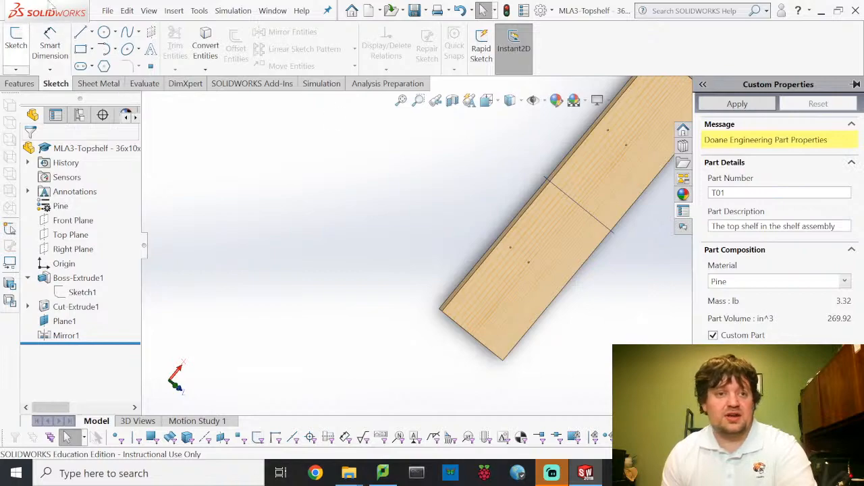
Switch to File Explorer and go from EGR 210 to the MLA4 folder inside MLA to locate the top shelf file.
mouse_move(351, 476)
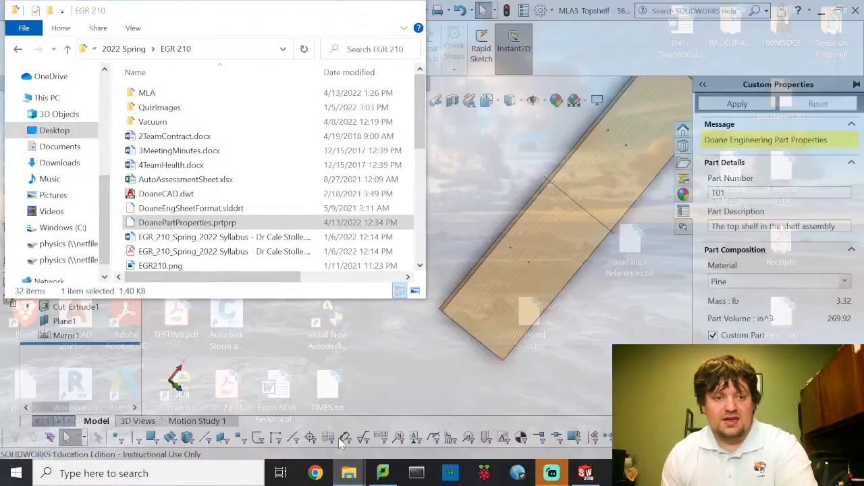
left_click(341, 442)
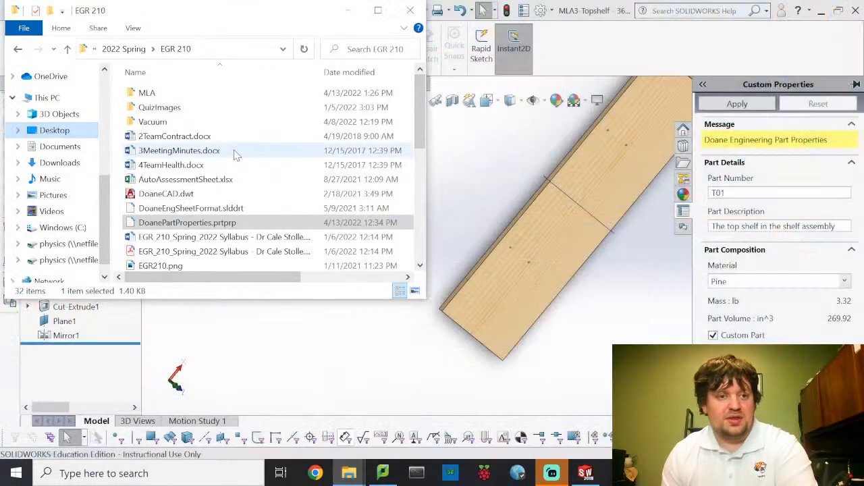
left_click(178, 99)
double_click(177, 99)
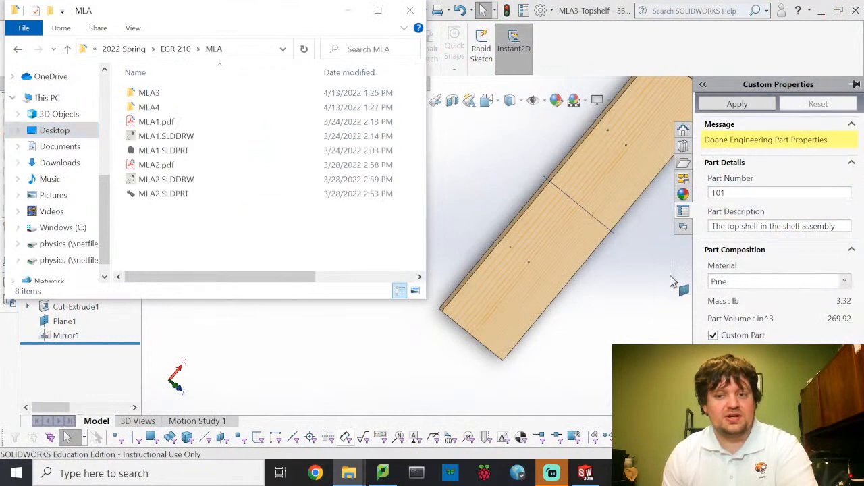
double_click(166, 108)
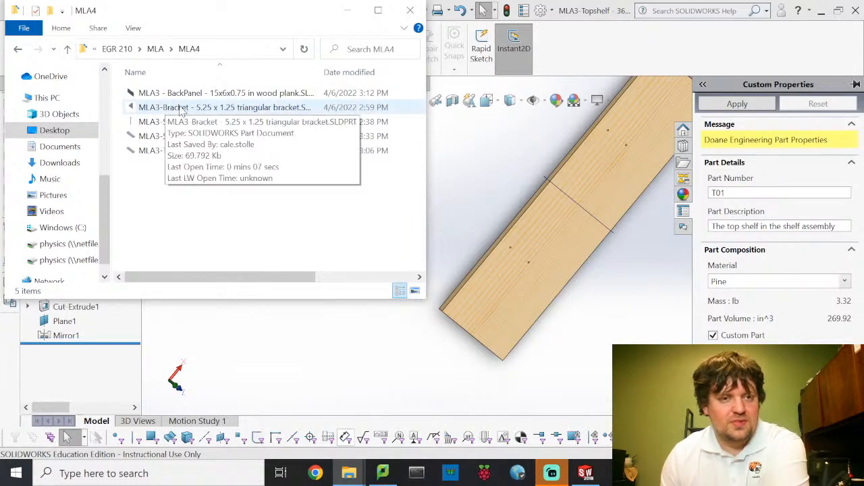
left_click(185, 151)
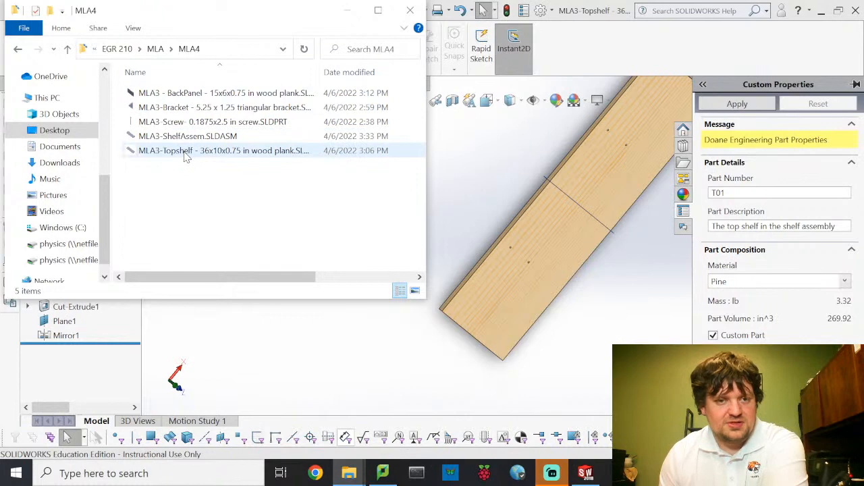
Return to the top shelf part in SOLIDWORKS and save it.
double_click(187, 153)
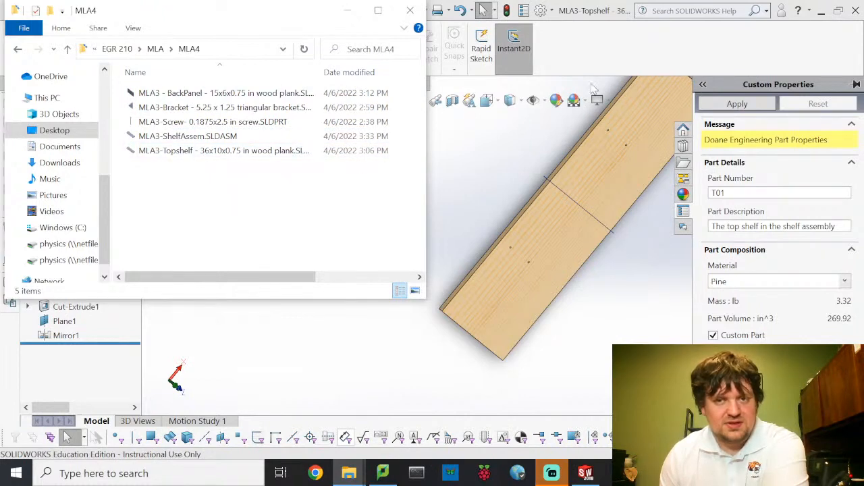
left_click(107, 10)
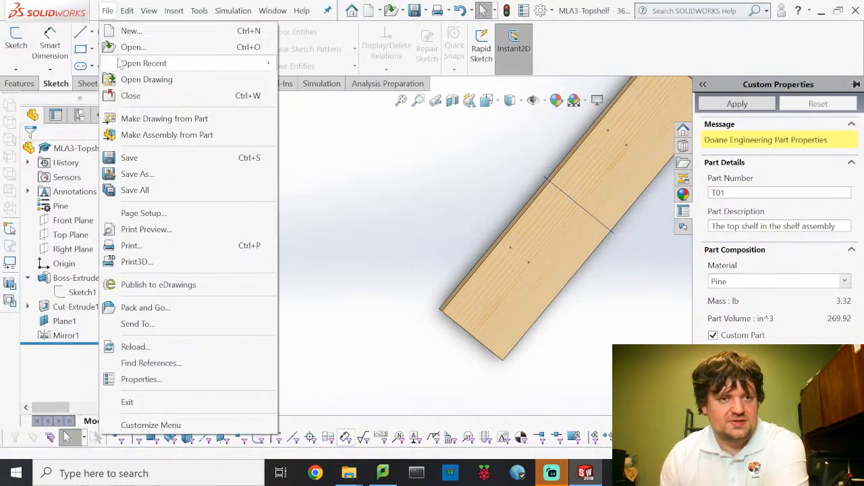
left_click(137, 157)
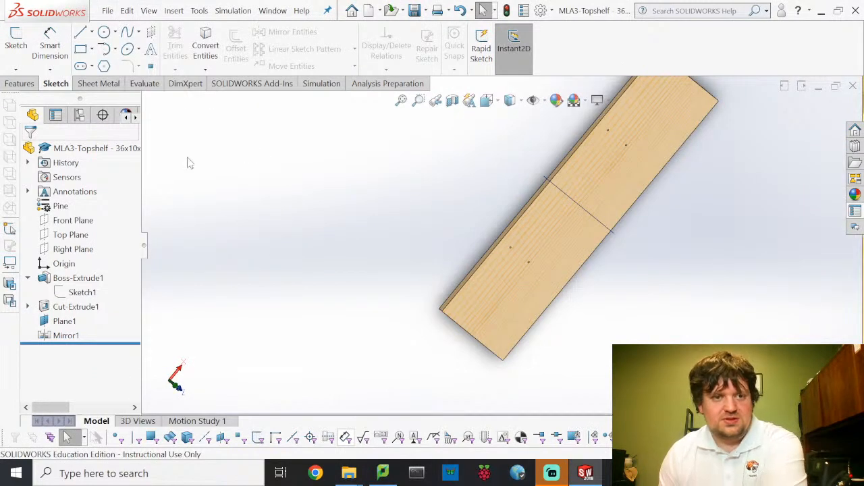
Switch to File Explorer and open the 0.1875x2.5 in screw part from the MLA4 folder.
mouse_move(358, 477)
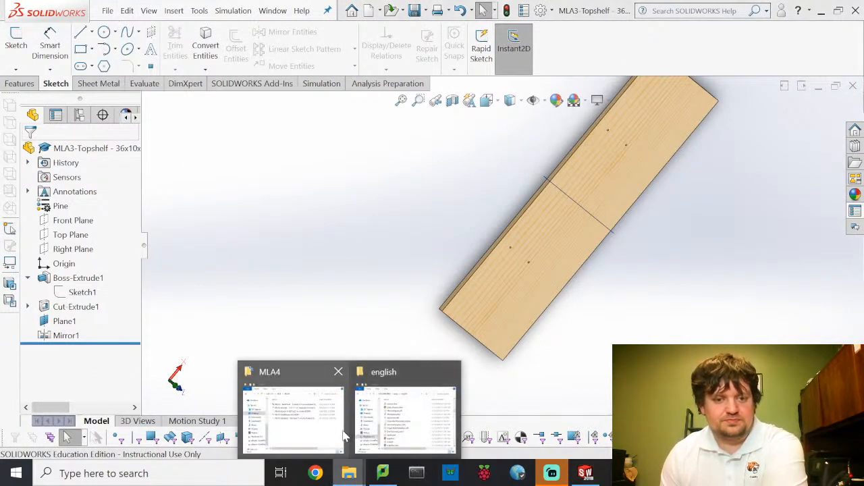
left_click(294, 412)
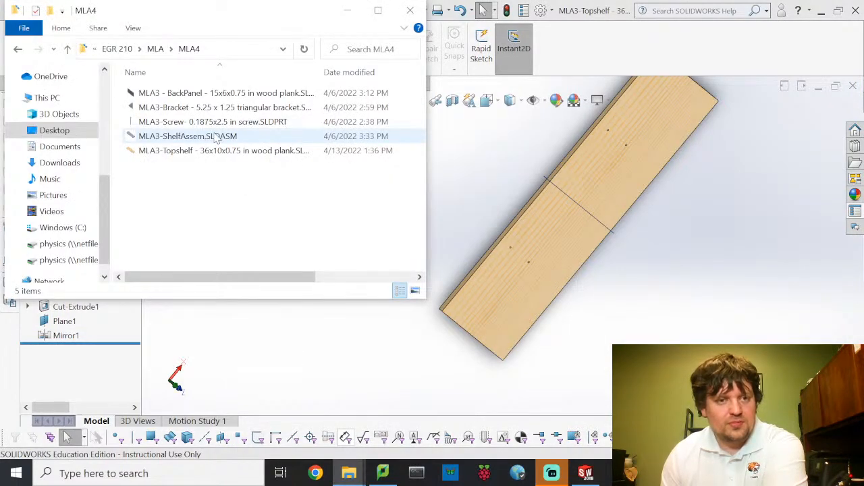
left_click(193, 126)
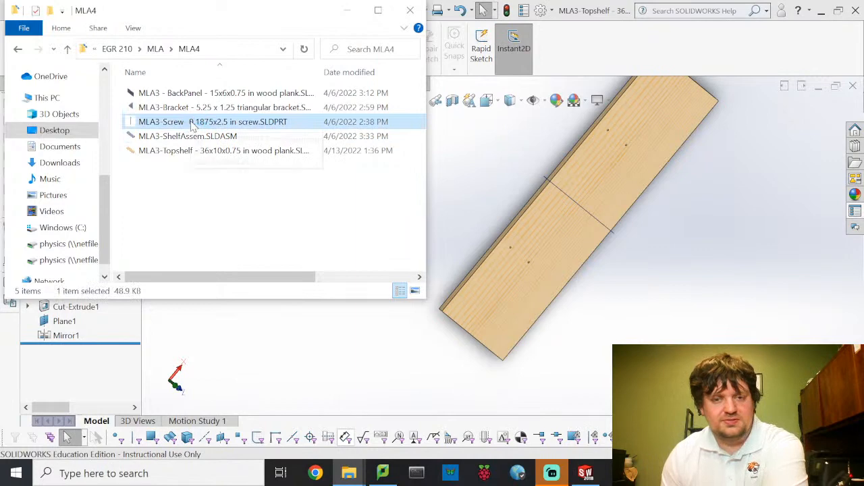
double_click(196, 125)
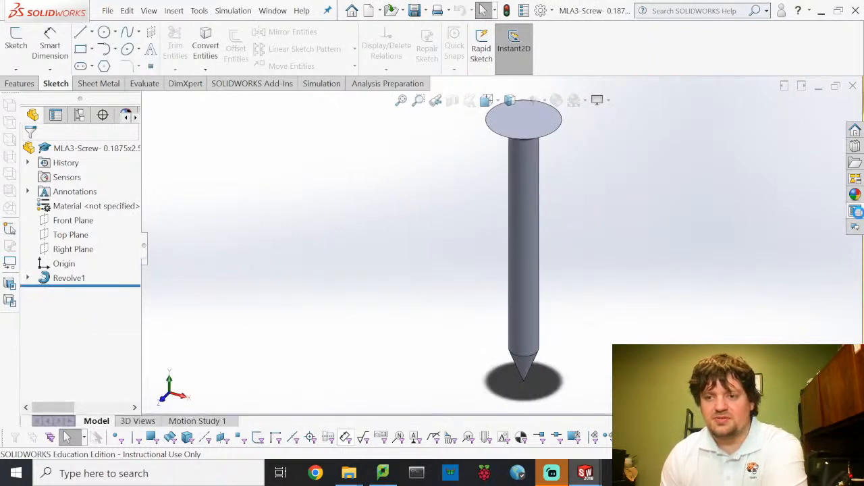
Show the screw's custom properties form and set its part number to T04, checking the parts in the MLA4 folder.
left_click(856, 211)
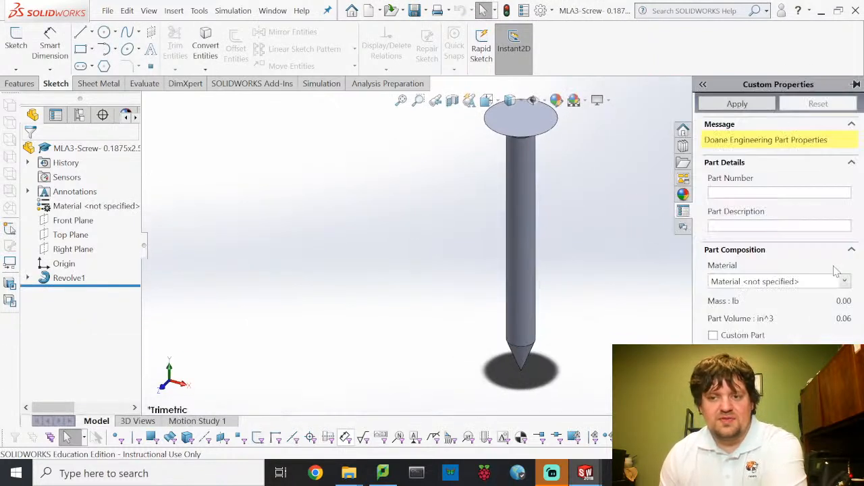
left_click(785, 194)
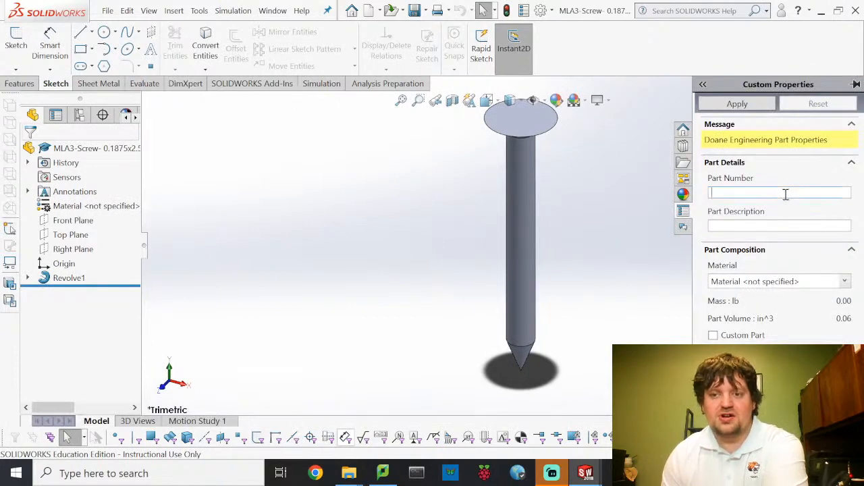
type("T05")
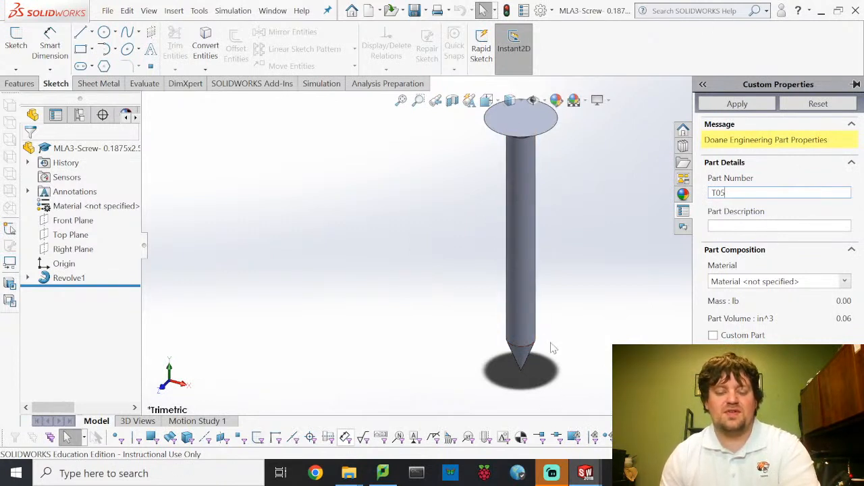
mouse_move(362, 476)
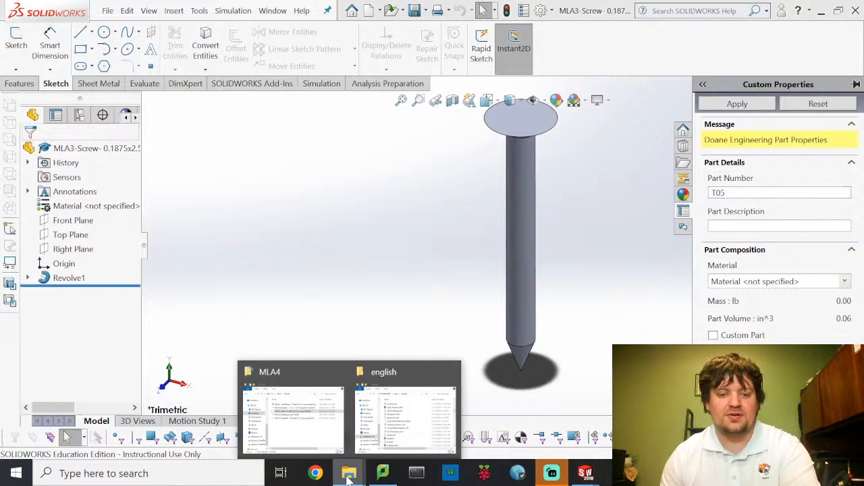
left_click(326, 446)
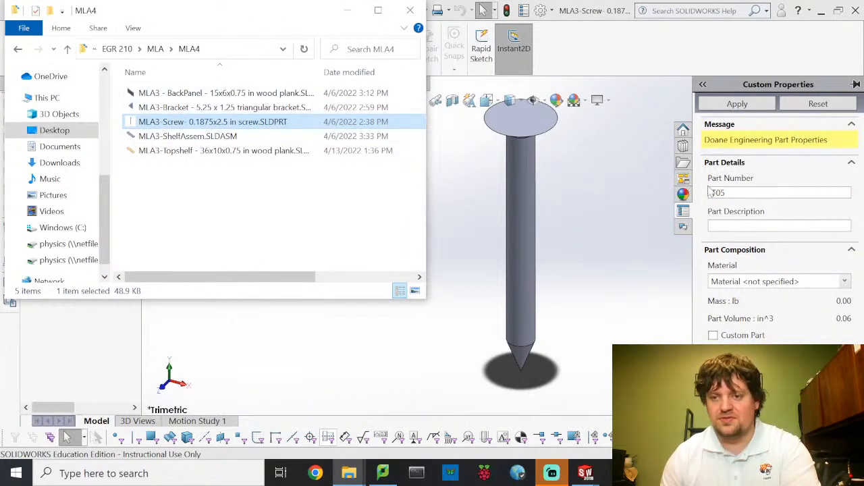
left_click(746, 195)
left_click(761, 194)
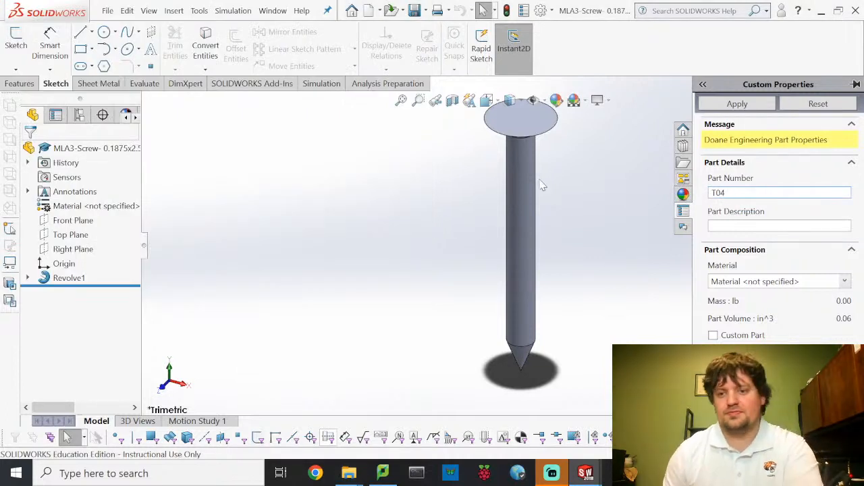
Enter 3/16" x 2.5" Screw as the screw's part description.
left_click(739, 226)
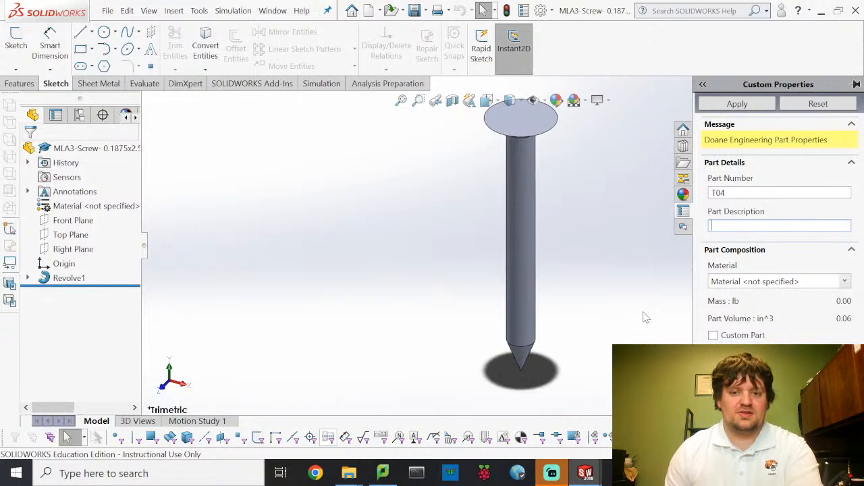
mouse_move(582, 483)
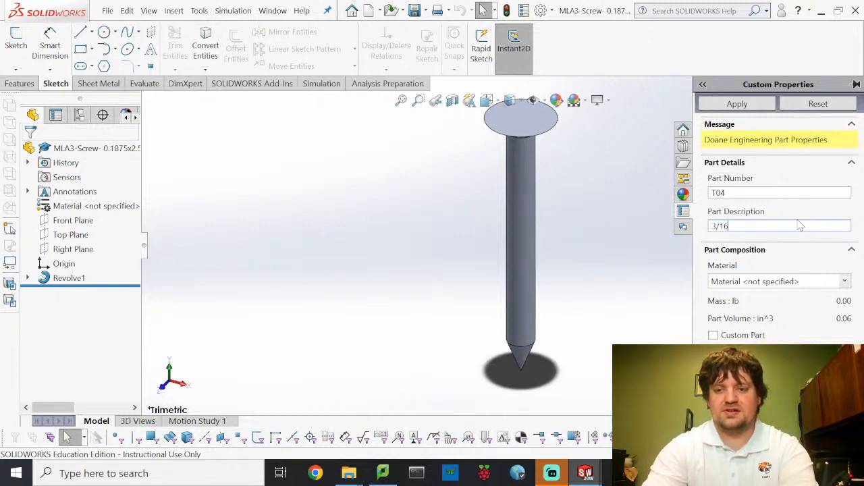
type("\" x 2.5\" Screw")
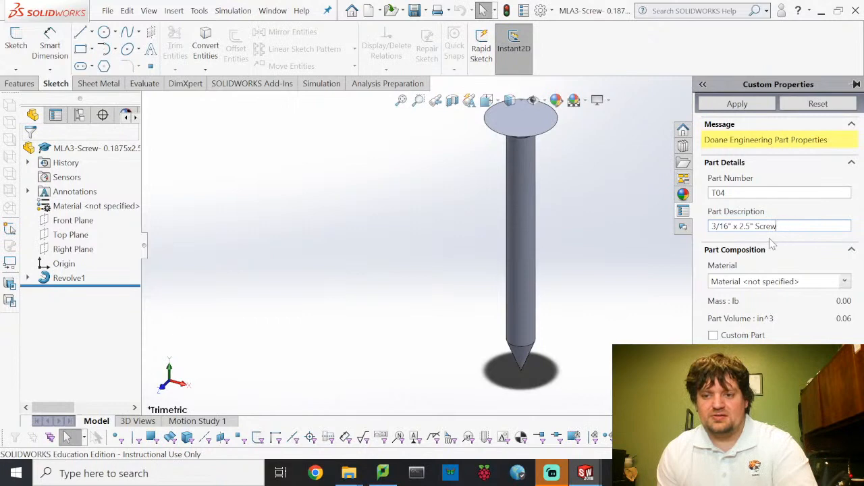
Assign Plain Carbon Steel as the screw's material, saving the pending custom property changes.
left_click(844, 281)
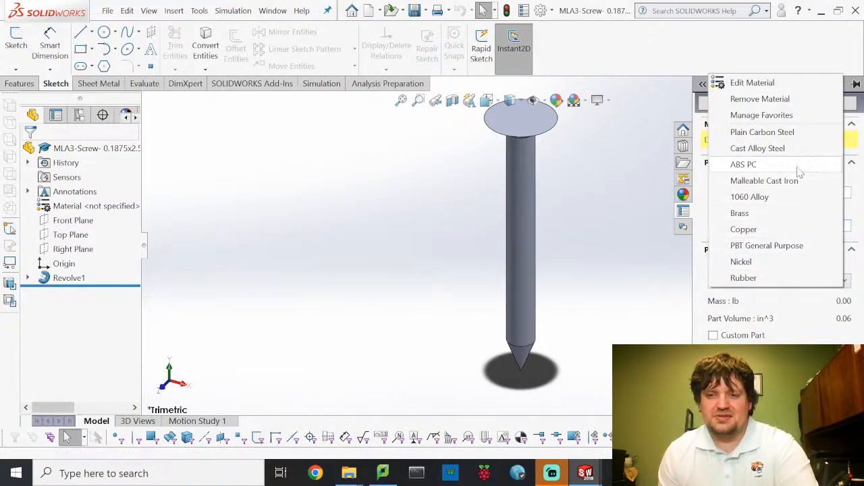
left_click(762, 132)
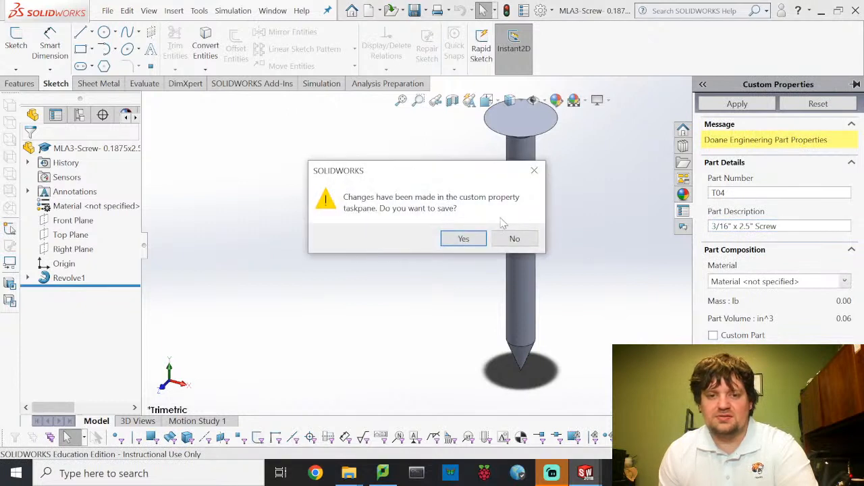
left_click(475, 238)
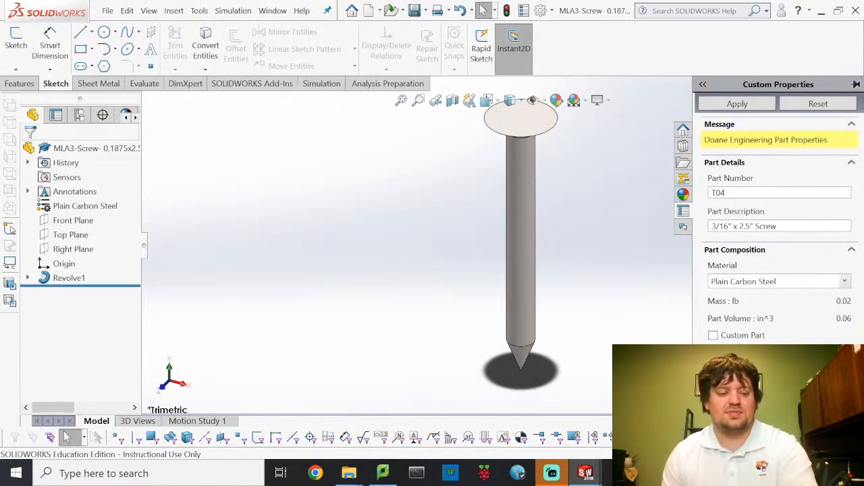
Switch to Chrome, search the web for 3/16" x 2.5" Coarse-thread construction screw, look through the results and close the browser.
left_click(310, 476)
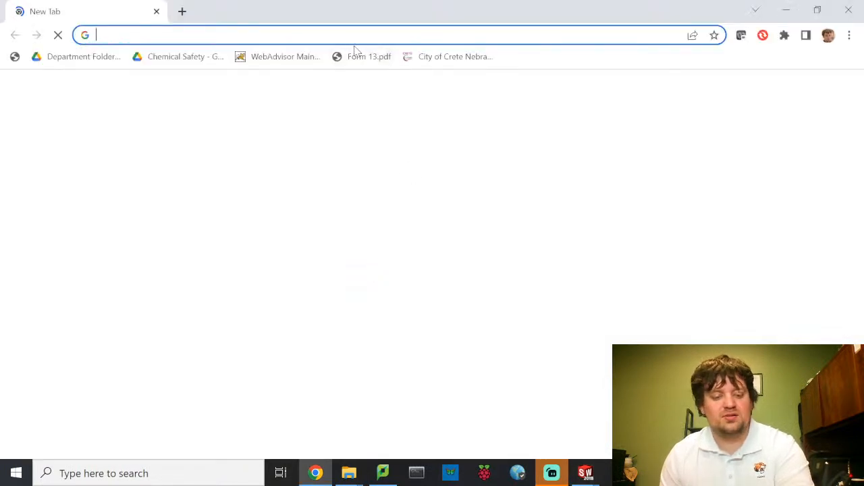
type("3/16\" x 2.5\" Coarse-thread construction screw")
left_click(457, 60)
left_click(457, 59)
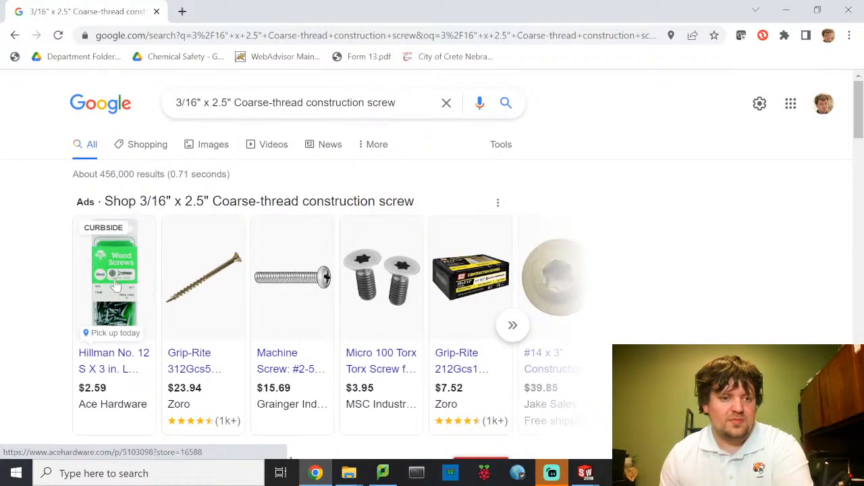
scroll(115, 287, "down", 1)
scroll(119, 249, "down", 1)
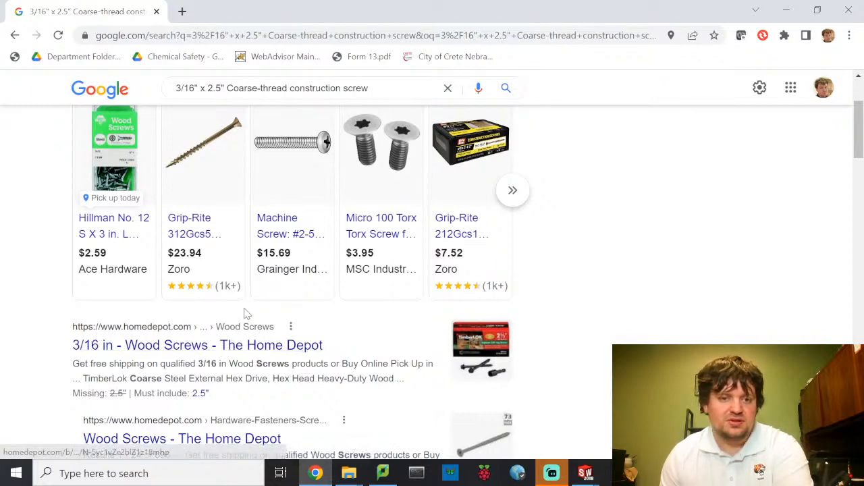
left_click(849, 8)
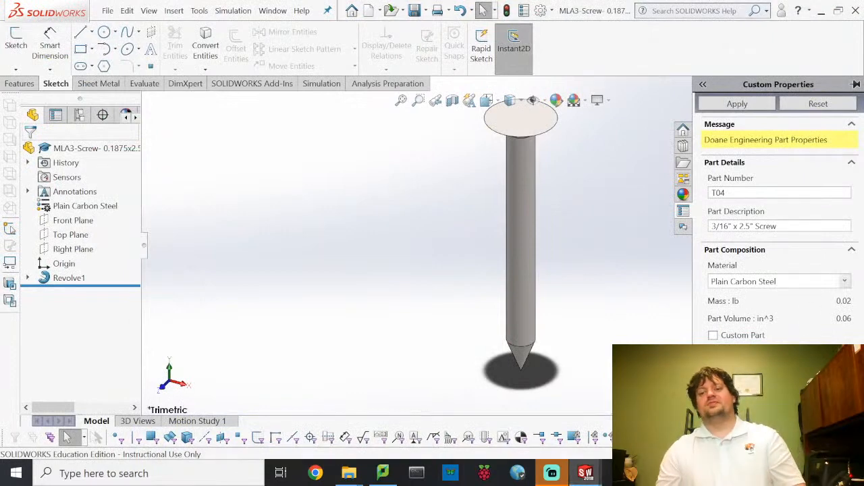
Apply the screw's property entries, and open the 5.25 x 1.25 triangular bracket part from the MLA4 folder.
left_click(739, 106)
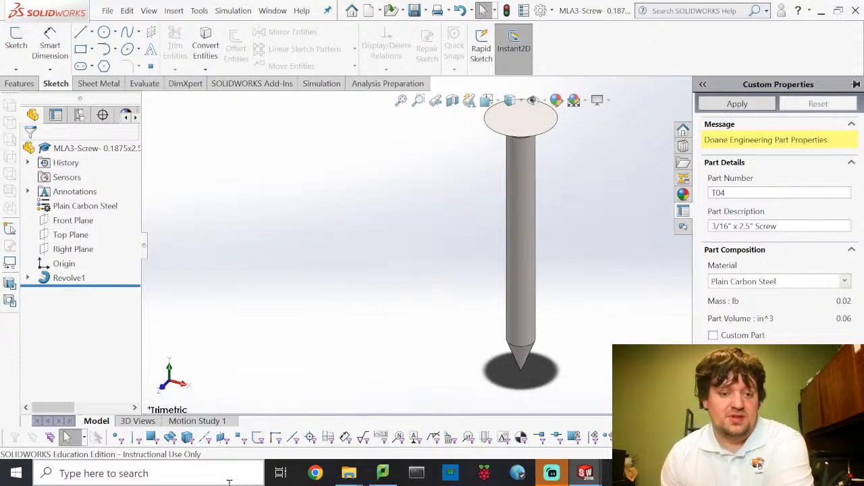
mouse_move(349, 472)
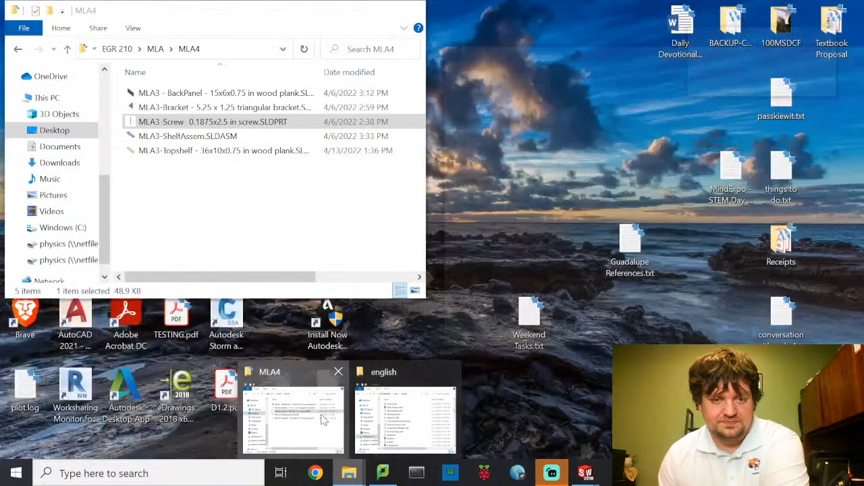
left_click(291, 412)
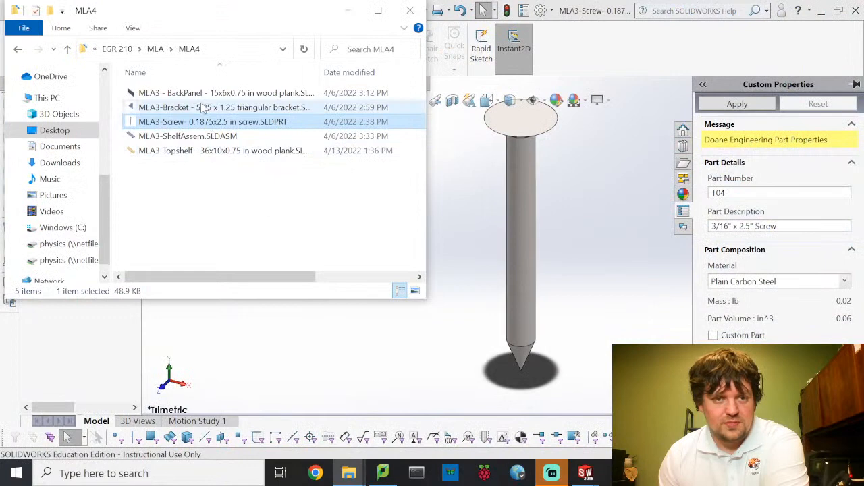
double_click(204, 107)
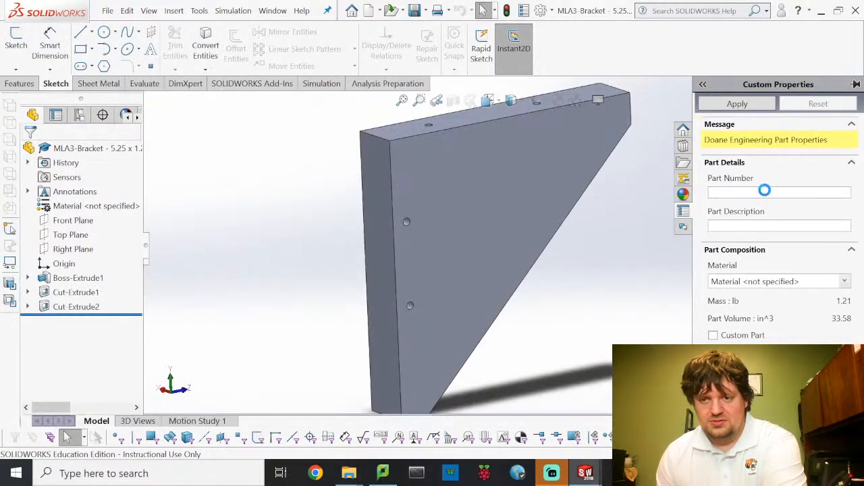
Set the bracket's part number to T02 and its description to Bracket to support the top shelf.
left_click(775, 193)
type("T02")
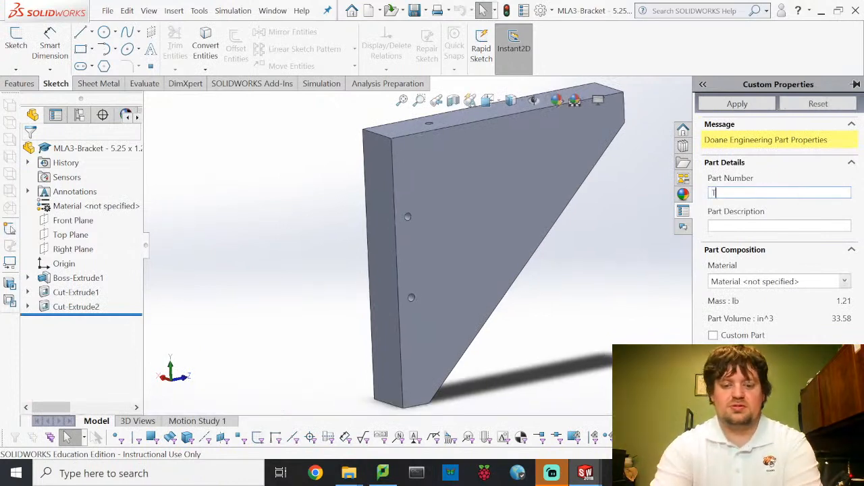
left_click(750, 226)
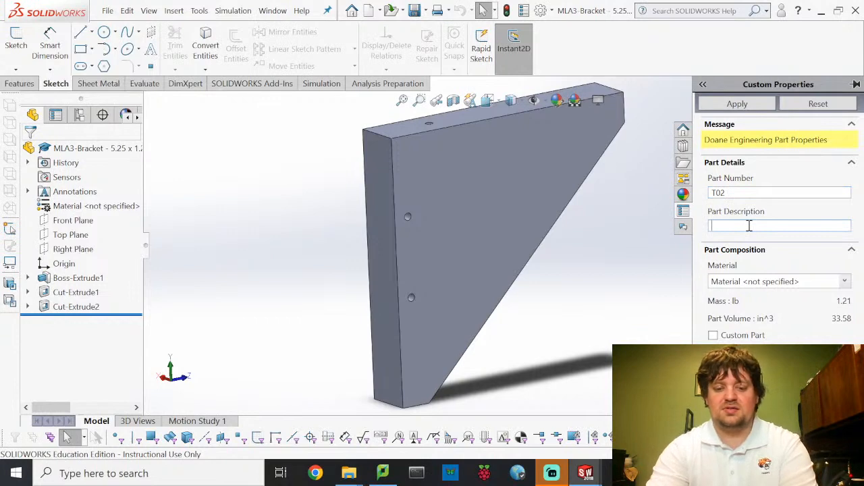
type("racket t")
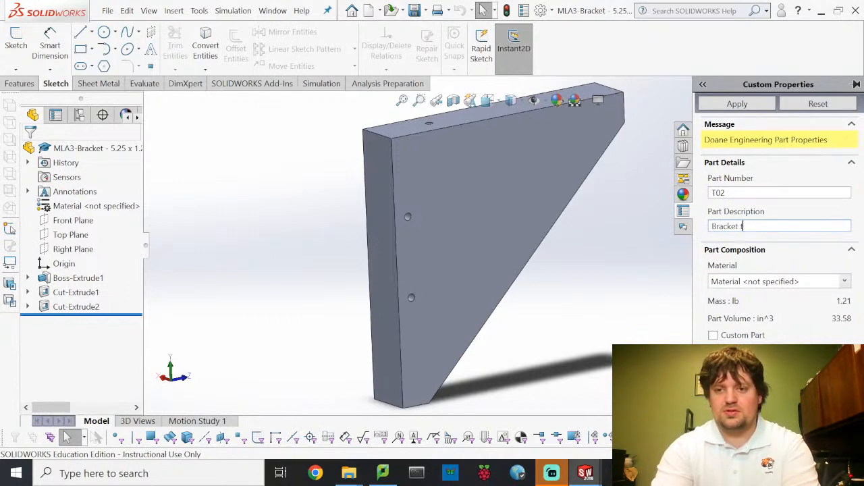
type("o support the top shelf")
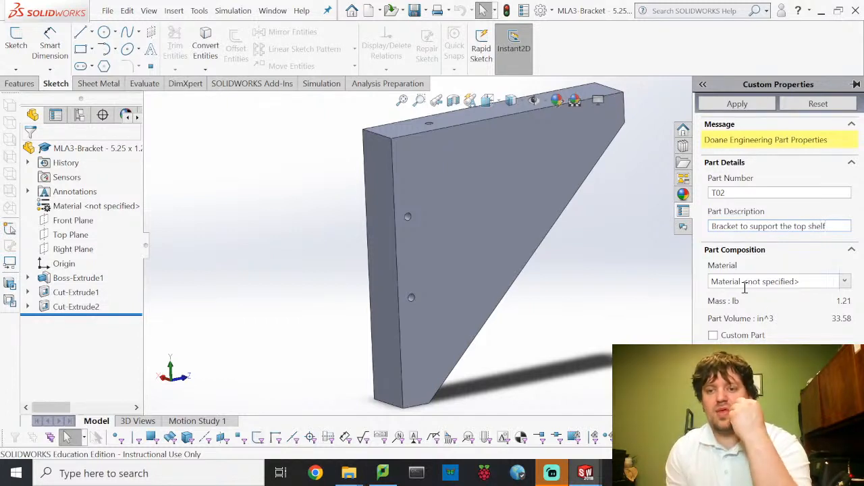
Assign Pine from the Woods category as the bracket's material, saving the pending custom property changes.
left_click(846, 283)
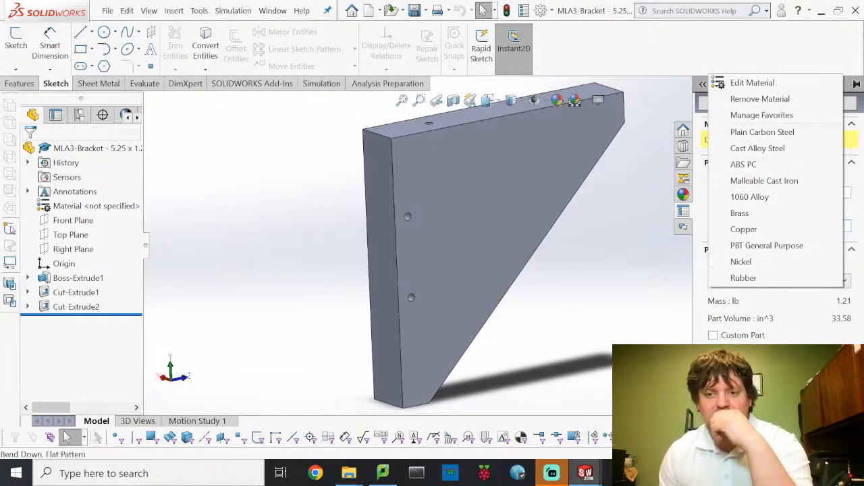
left_click(762, 87)
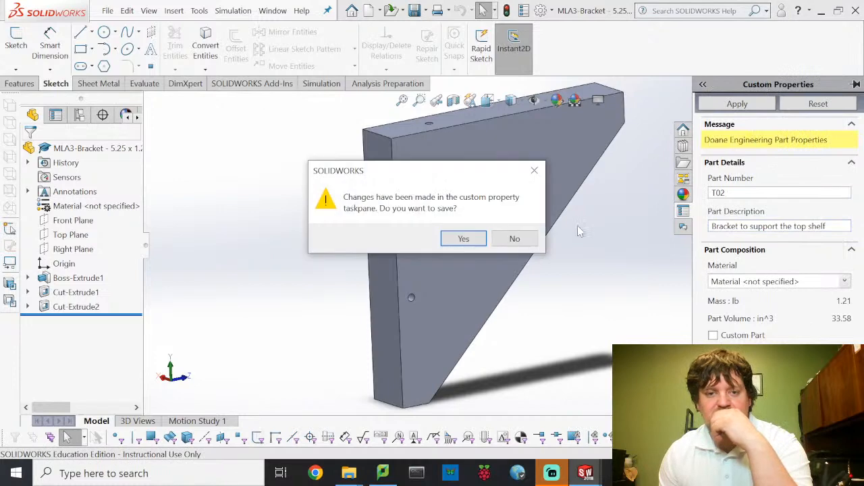
left_click(463, 238)
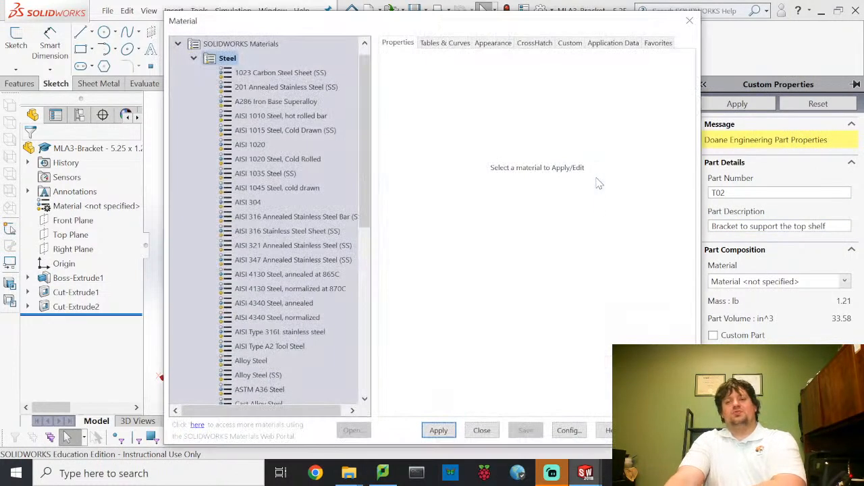
scroll(317, 282, "down", 8)
scroll(317, 283, "down", 4)
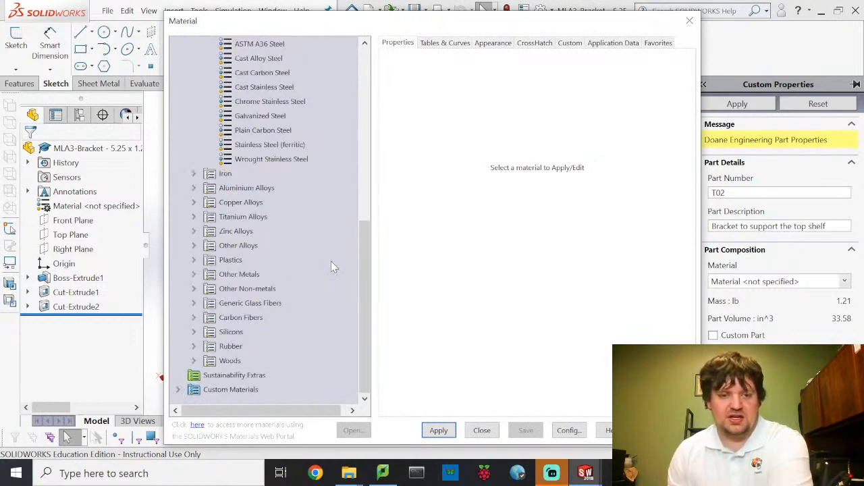
double_click(214, 346)
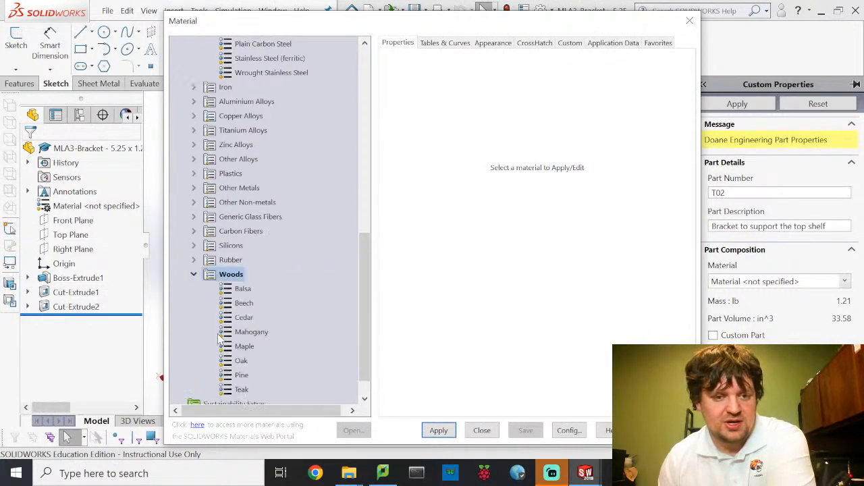
left_click(236, 376)
left_click(438, 430)
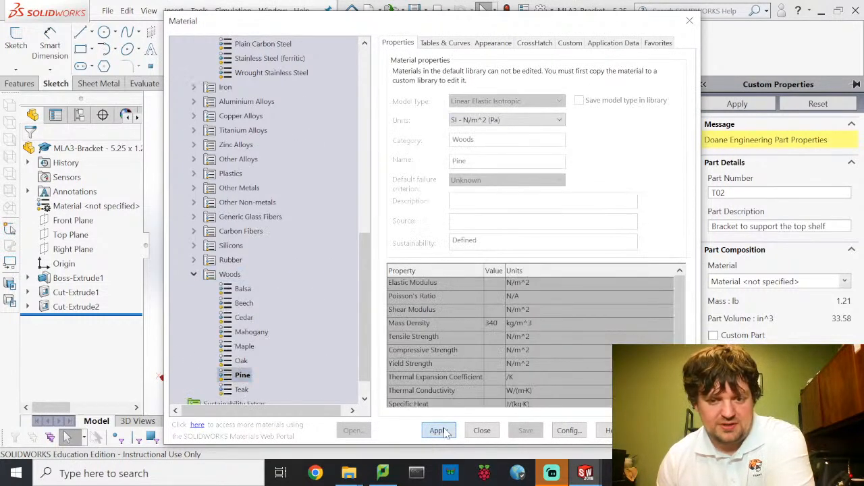
left_click(479, 430)
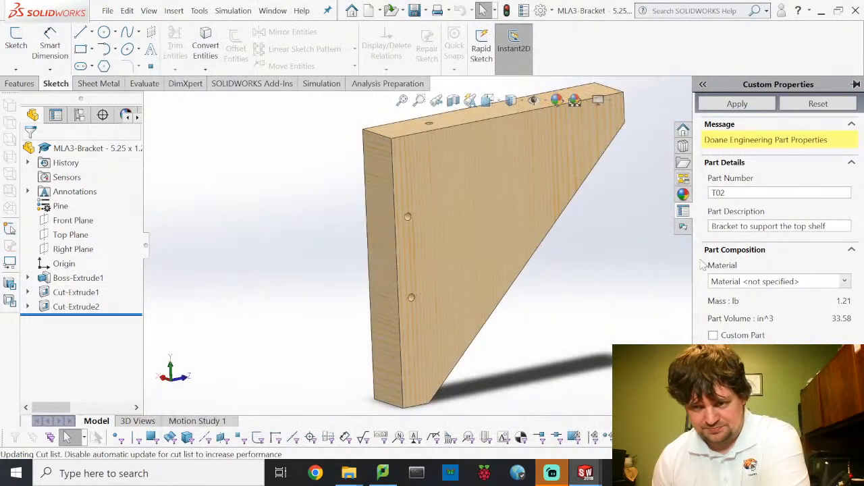
Mark the bracket as a custom part and apply its property entries.
left_click(713, 335)
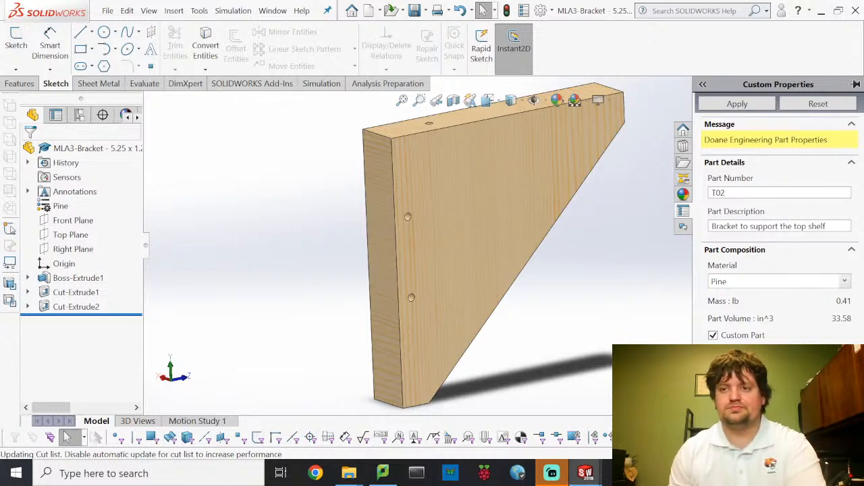
left_click(719, 105)
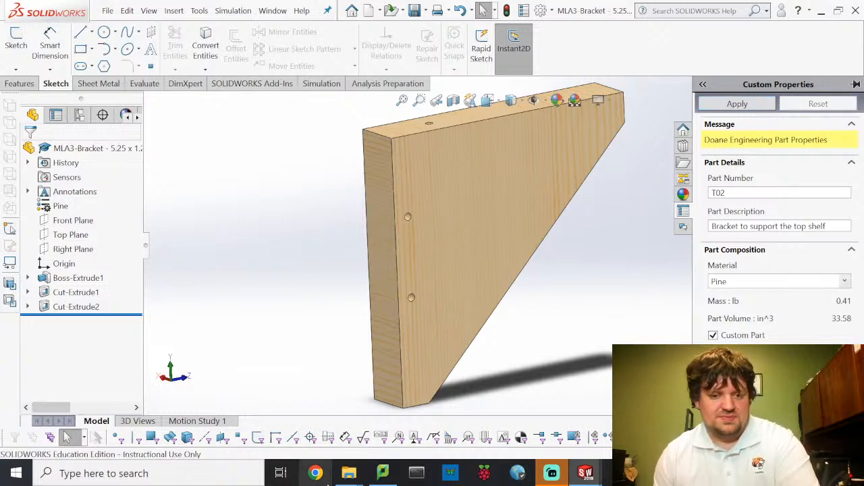
Open the MLA3 - BackPanel 15x6x0.75 in wood plank part from the MLA4 folder.
left_click(316, 474)
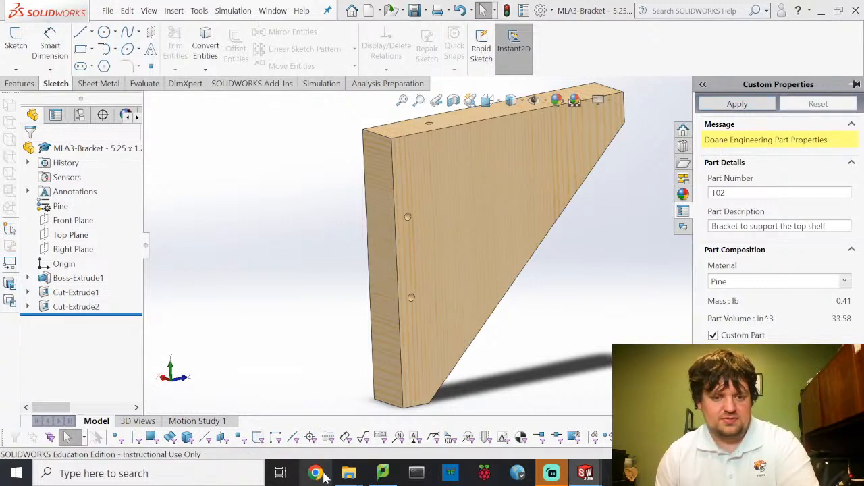
mouse_move(350, 472)
left_click(351, 451)
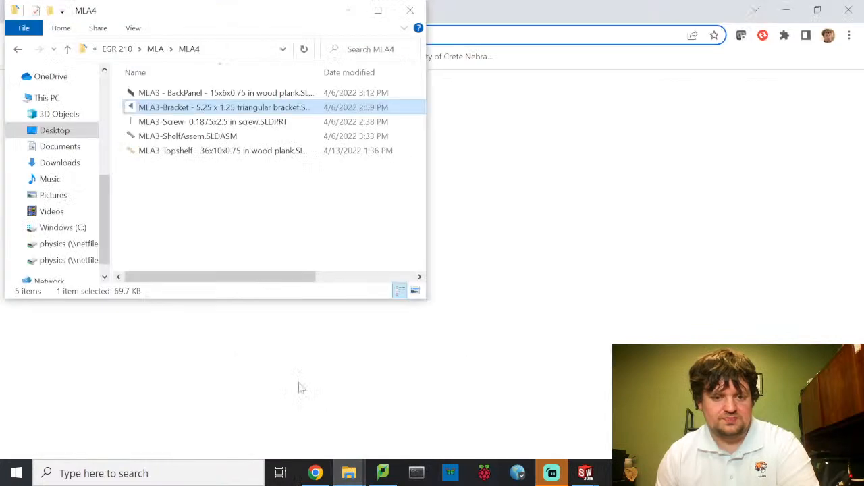
left_click(198, 94)
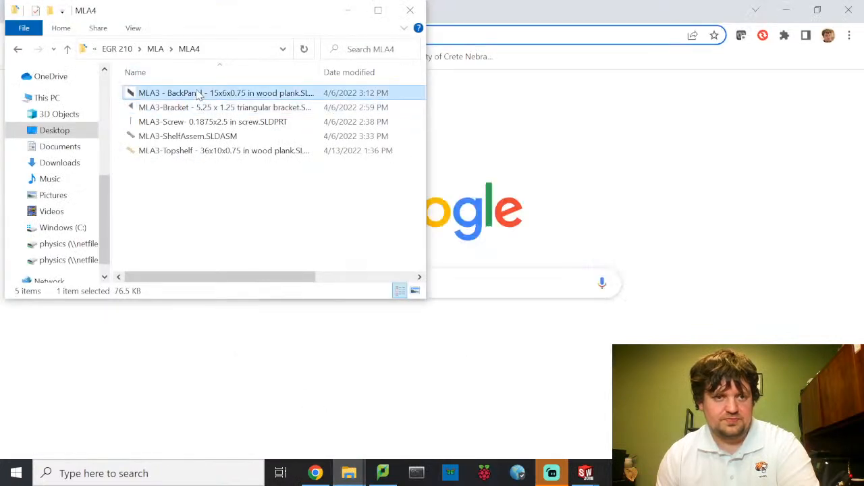
left_click(786, 10)
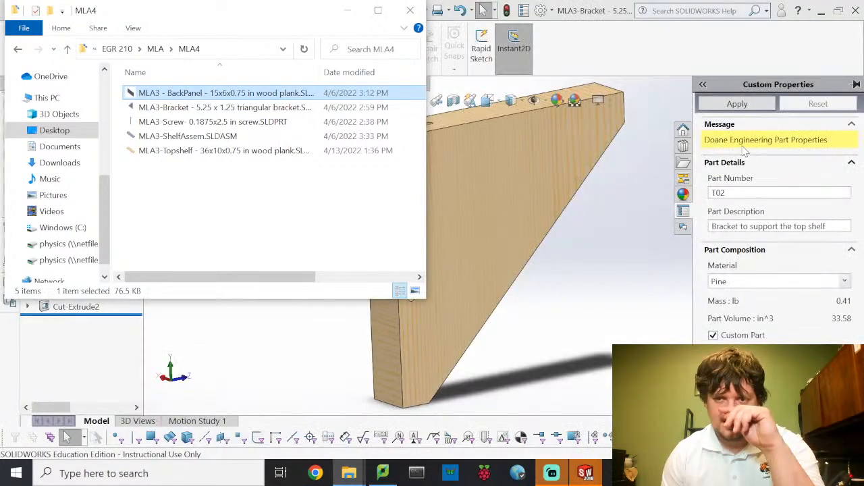
double_click(246, 96)
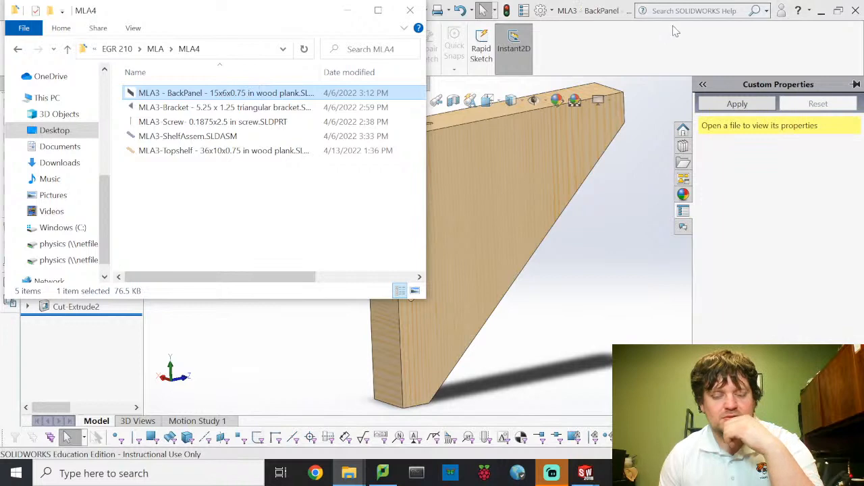
left_click(585, 473)
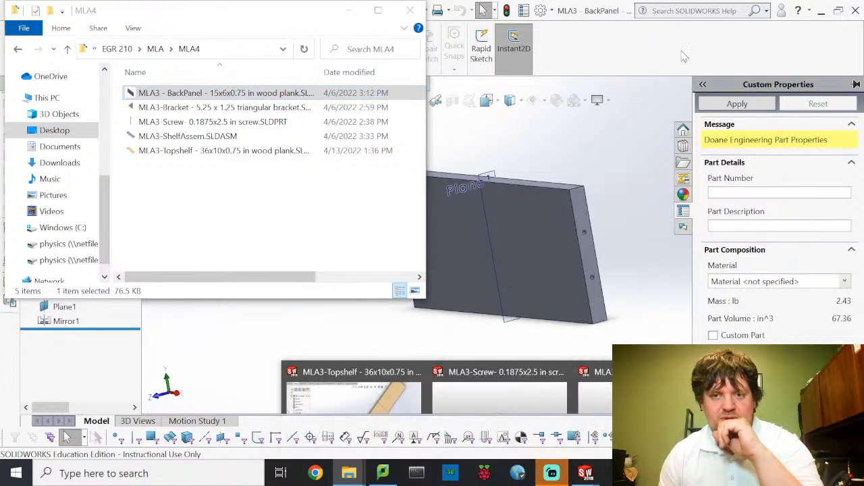
left_click(684, 56)
Set the back panel's part number to T03 and its description to Back panel for the shelf assembly.
left_click(771, 193)
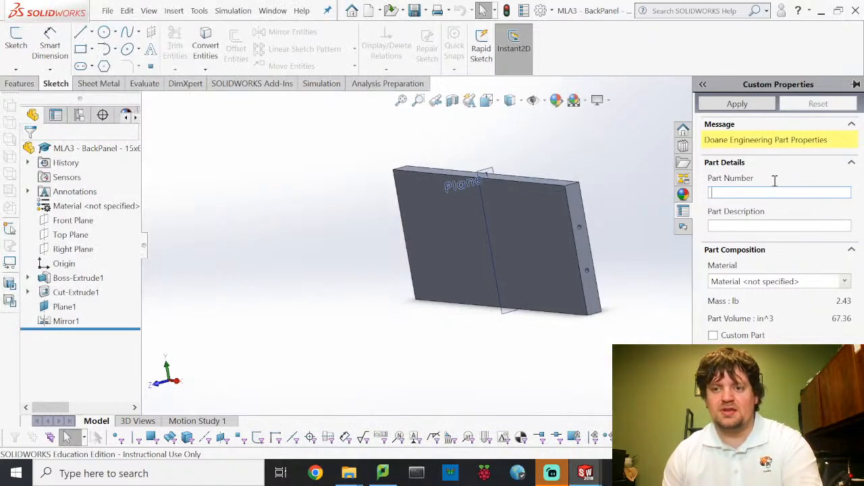
type("T023")
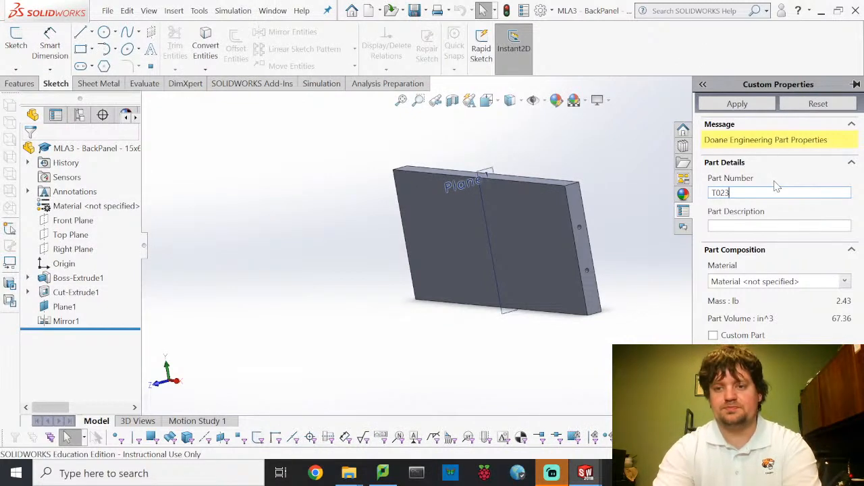
key("BackSpace")
key("BackSpace")
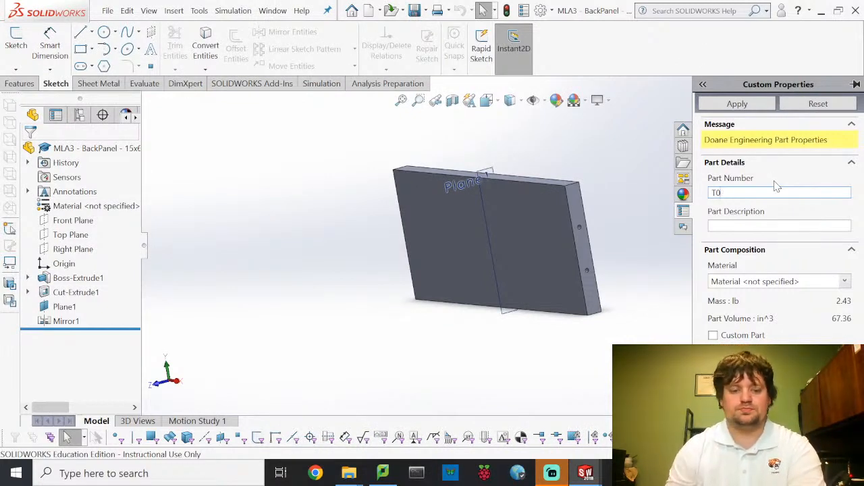
left_click(770, 227)
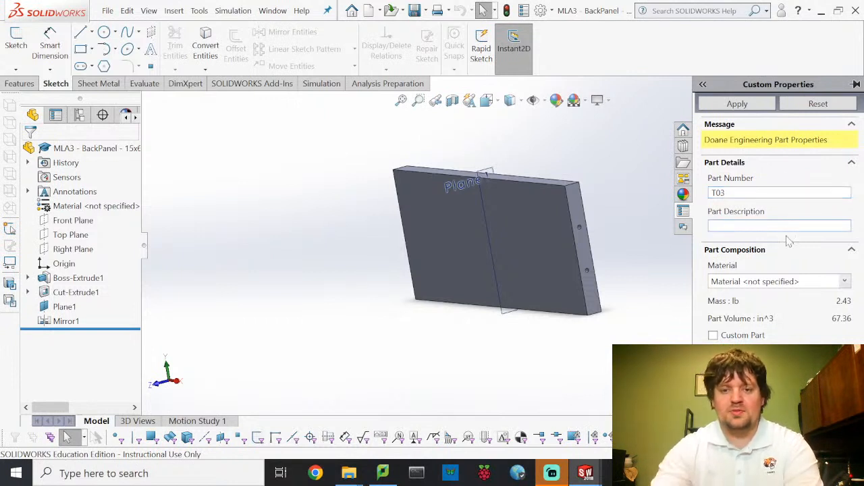
type("Ba")
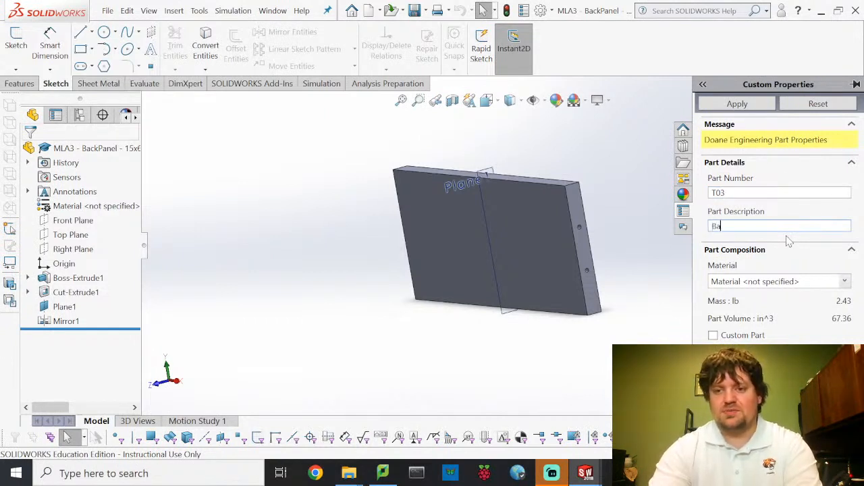
type("ck panel for")
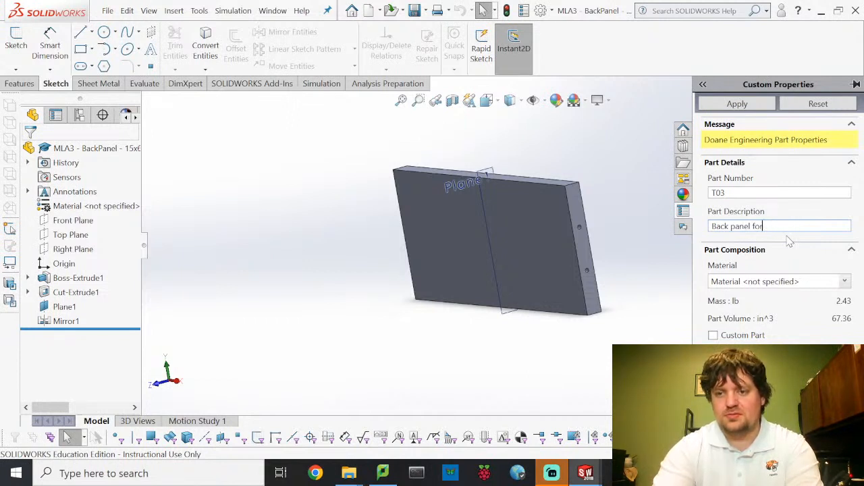
type(" hte shelfthe shelf")
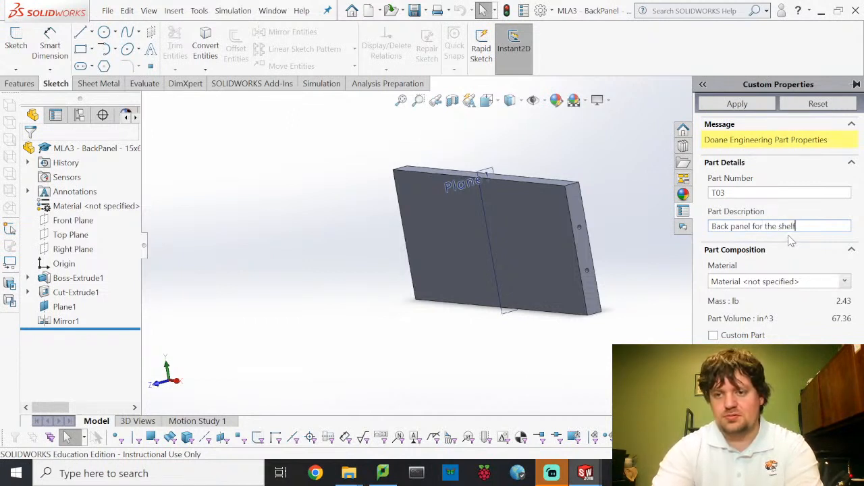
type(" assembly")
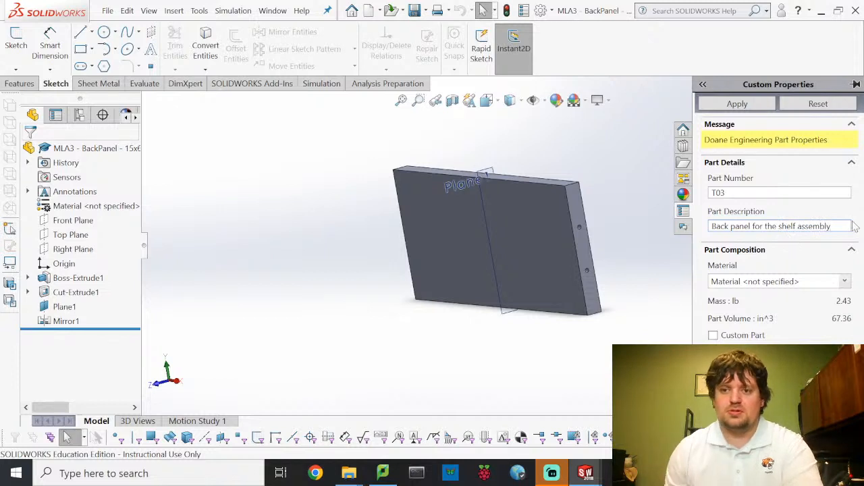
Assign Pine from the Woods category as the back panel's material, saving the pending custom property changes.
left_click(844, 282)
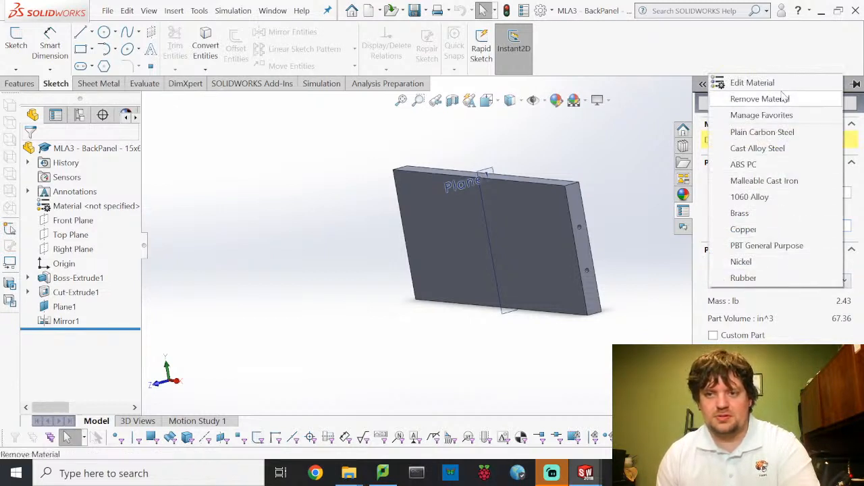
left_click(763, 83)
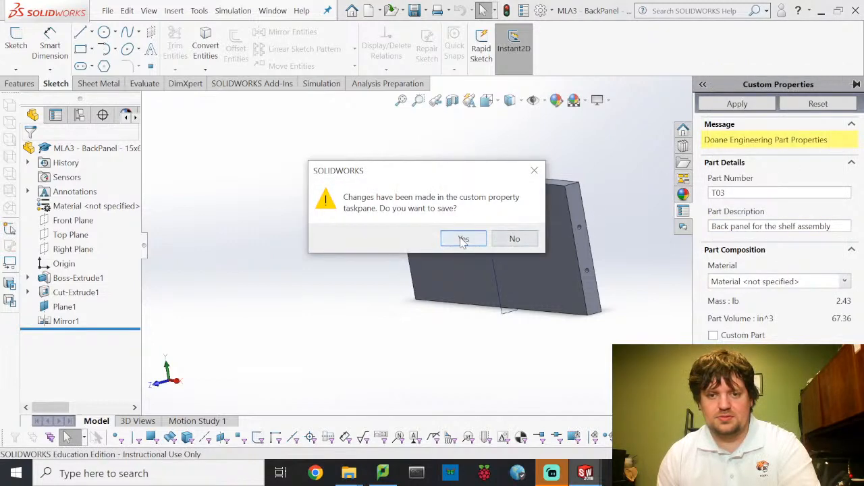
left_click(463, 239)
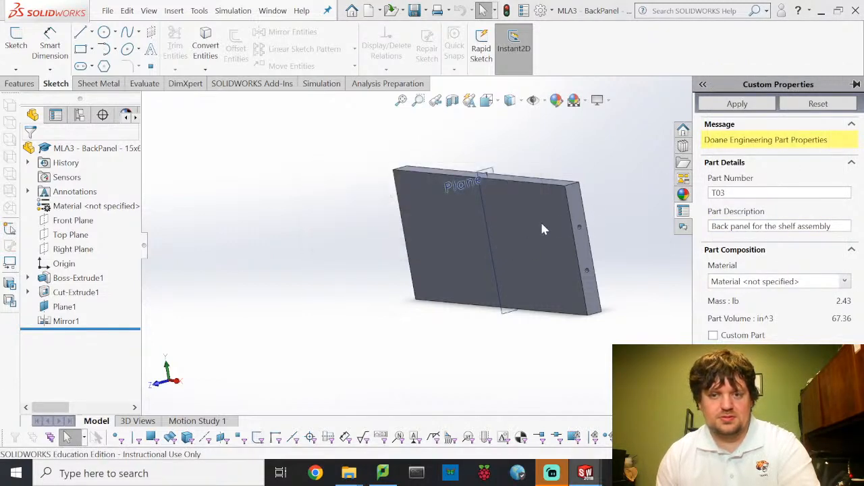
scroll(249, 289, "down", 5)
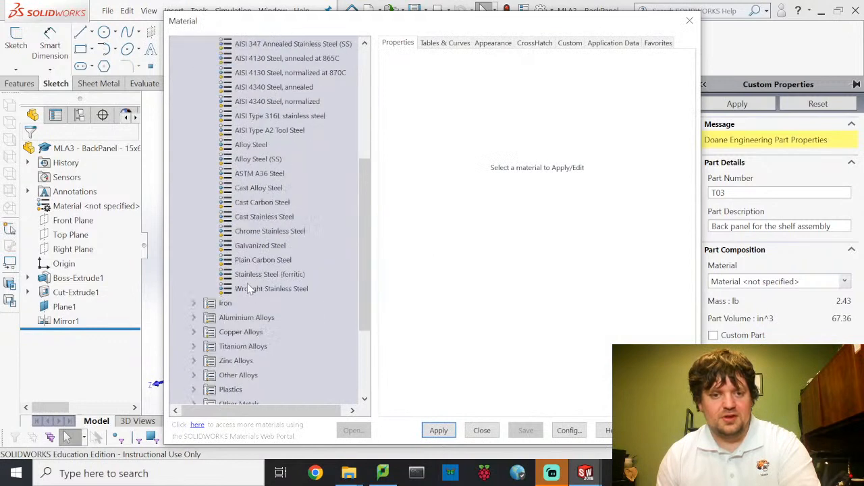
scroll(250, 289, "down", 3)
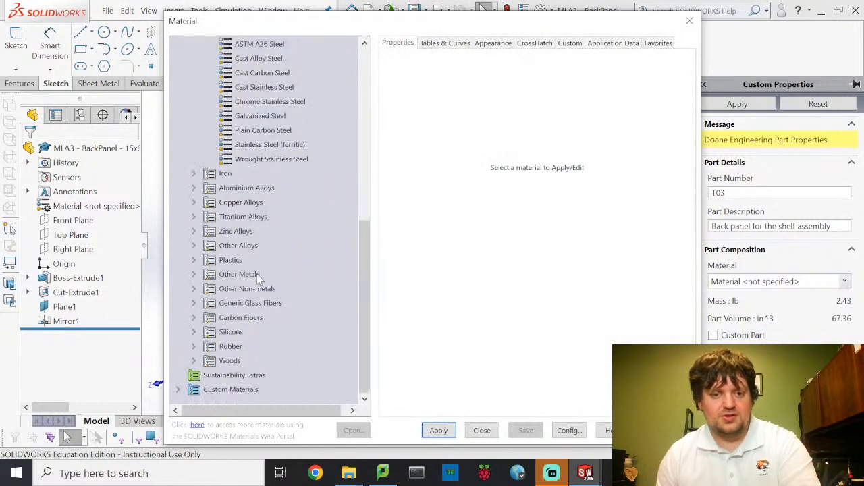
left_click(195, 362)
left_click(243, 375)
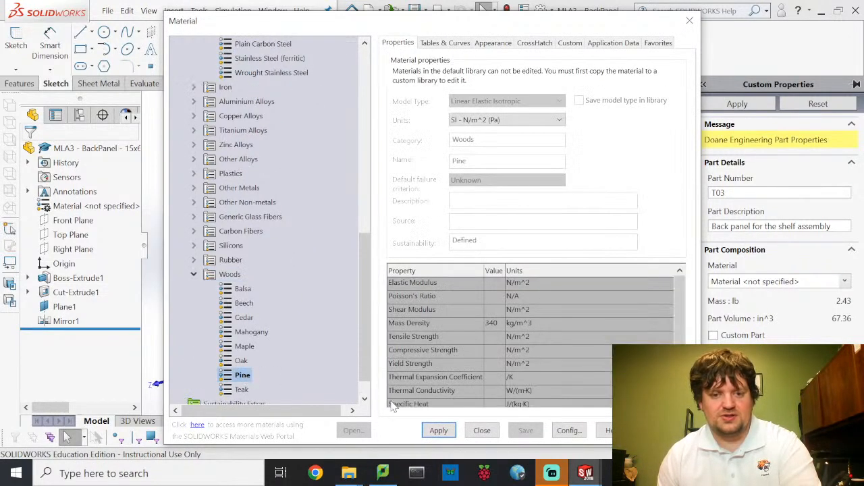
left_click(436, 431)
left_click(482, 431)
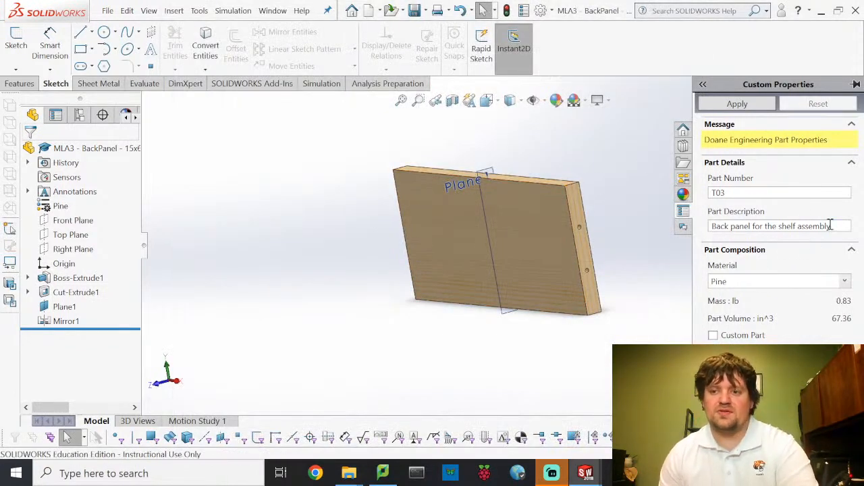
Change the back panel's description to 2x10 pine panel with screw holes, mark it as a custom part, and apply the properties.
left_click_drag(837, 226, 673, 221)
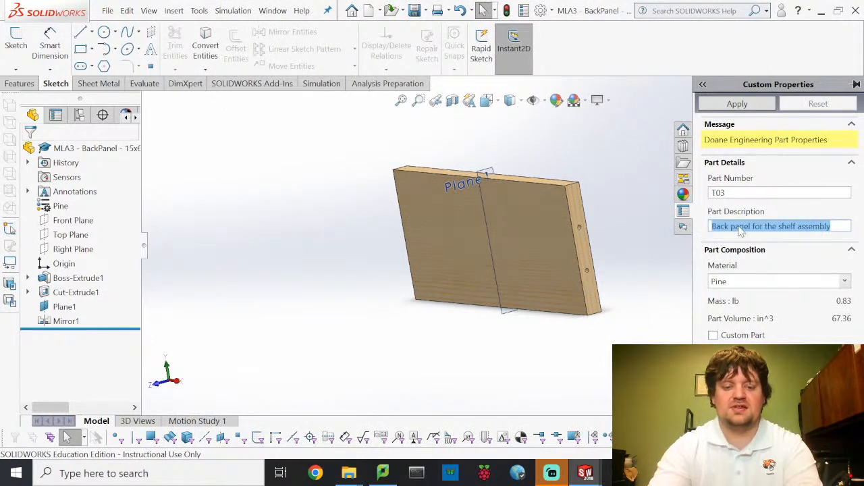
type("2x10")
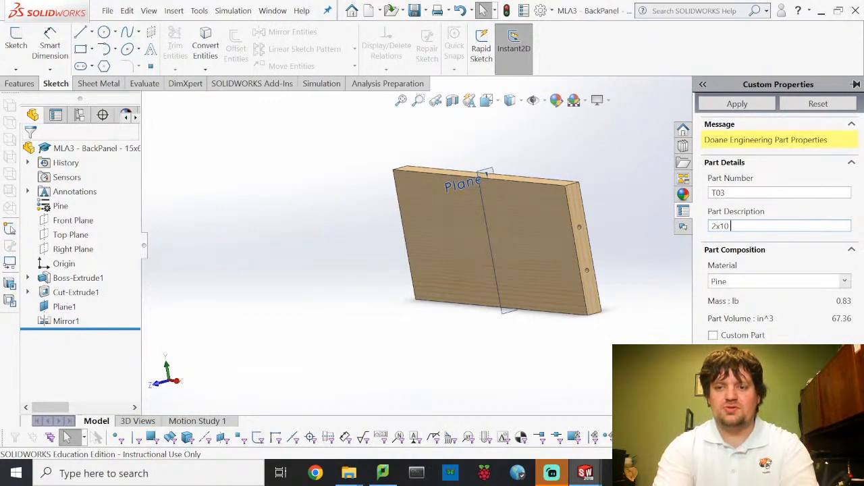
type(" pine panel")
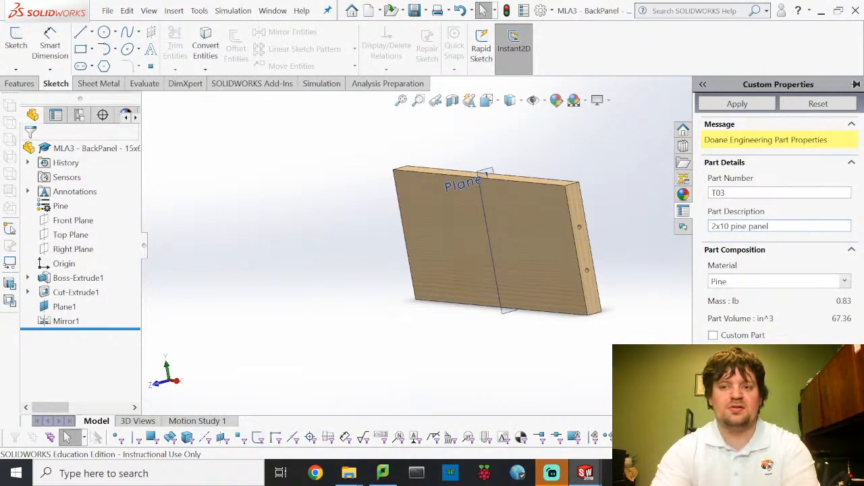
type(" with s")
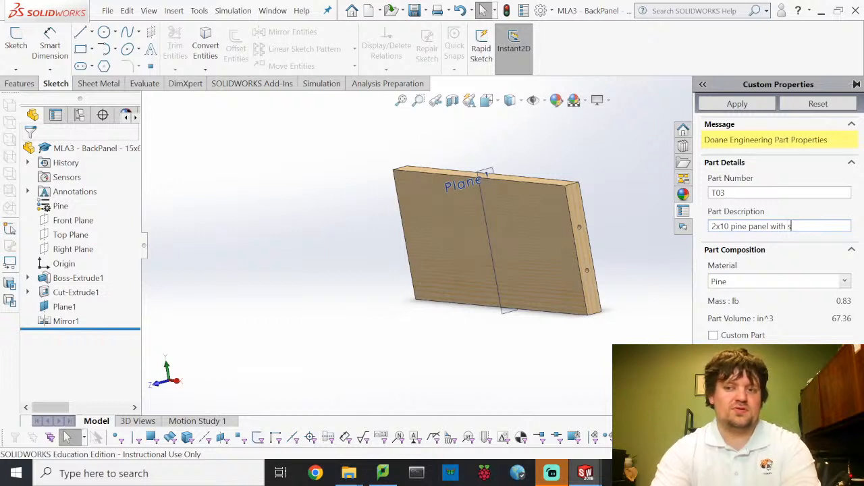
type("crew holes")
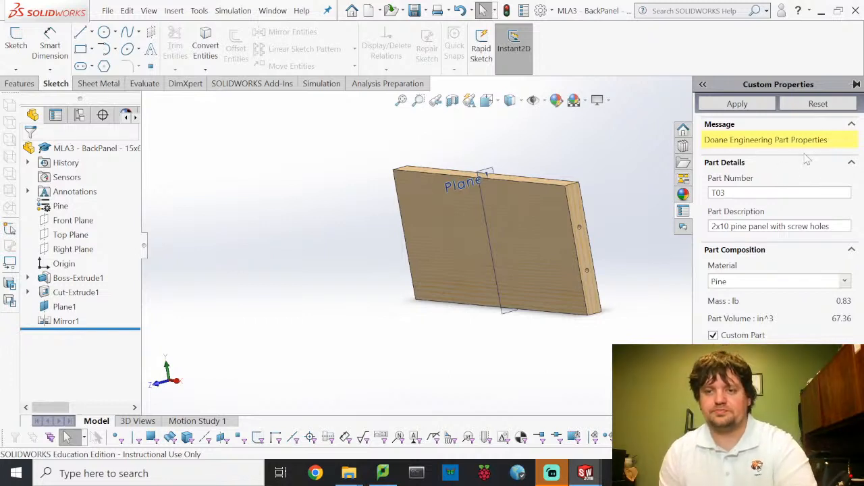
left_click(750, 103)
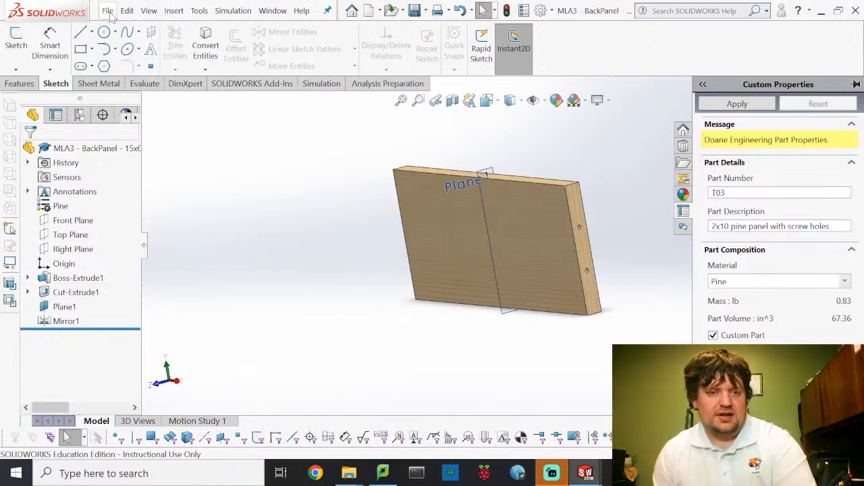
Open the MLA3-ShelfAssem assembly from the MLA4 folder and rebuild it with the updated parts.
mouse_move(349, 472)
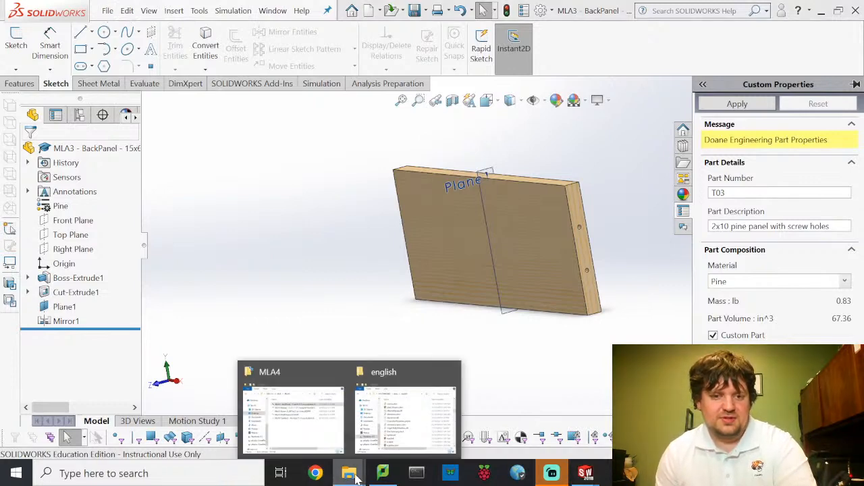
left_click(309, 394)
left_click(203, 136)
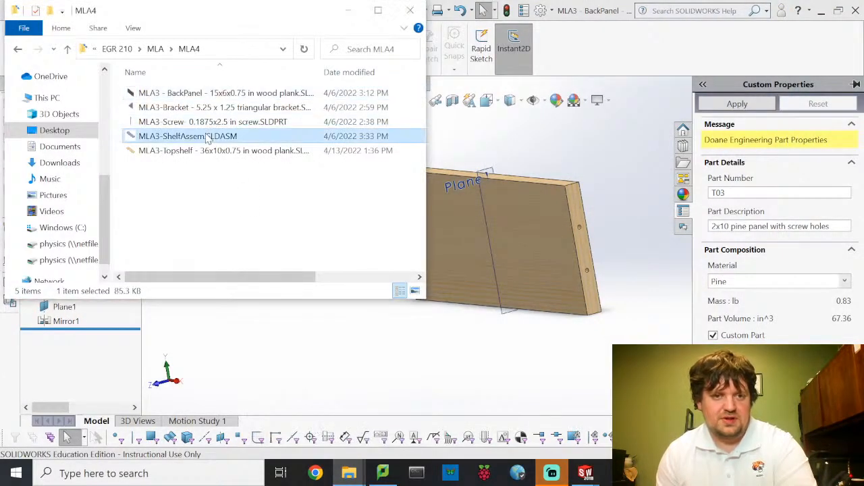
double_click(229, 137)
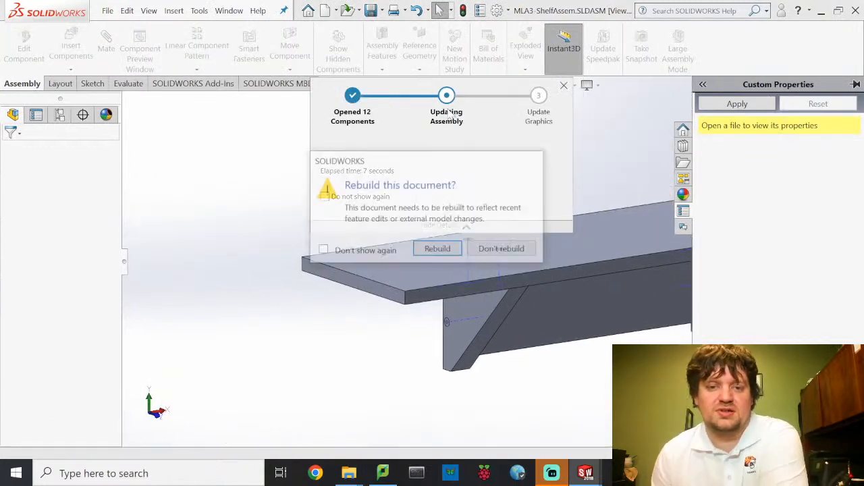
left_click(437, 248)
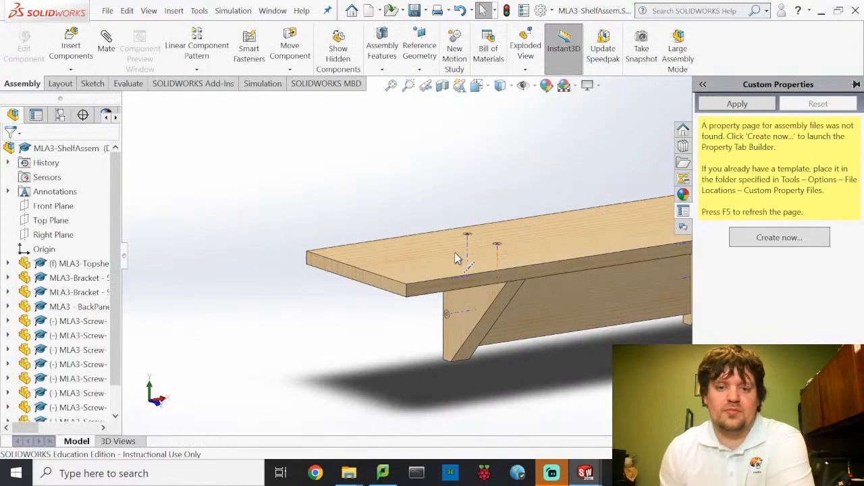
scroll(556, 202, "down", 2)
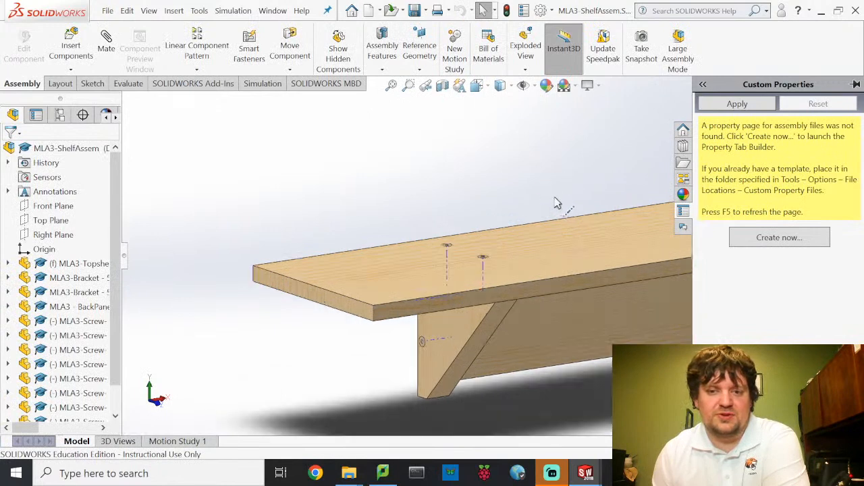
scroll(585, 219, "up", 7)
scroll(594, 272, "down", 4)
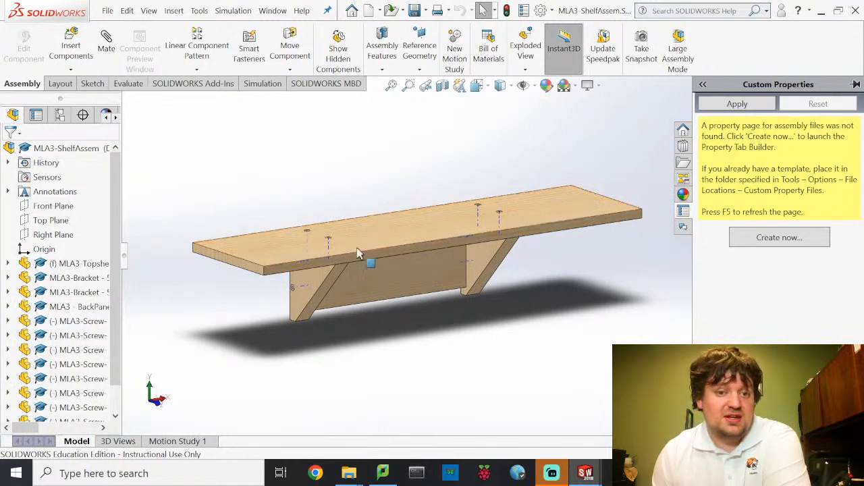
Save the updated shelf assembly.
scroll(284, 305, "down", 6)
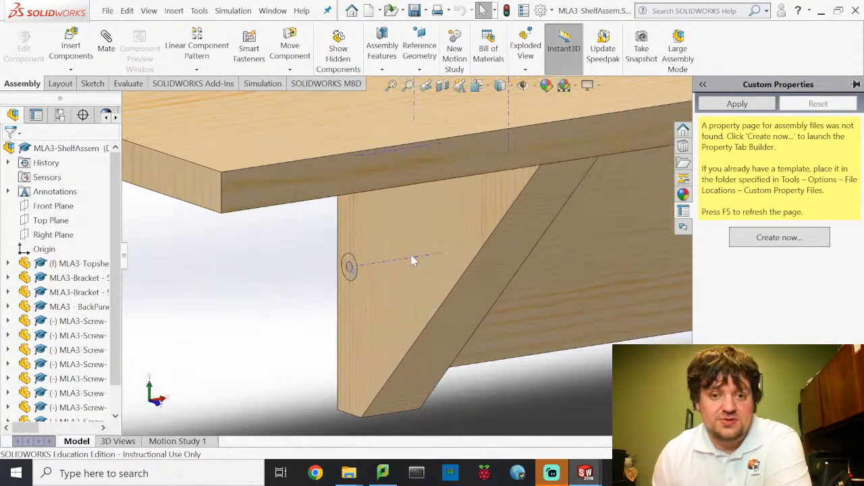
scroll(448, 225, "up", 6)
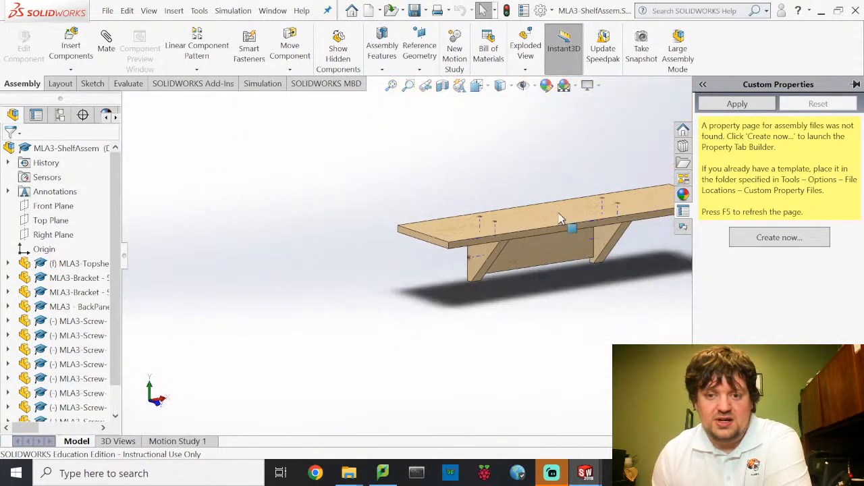
scroll(559, 218, "down", 2)
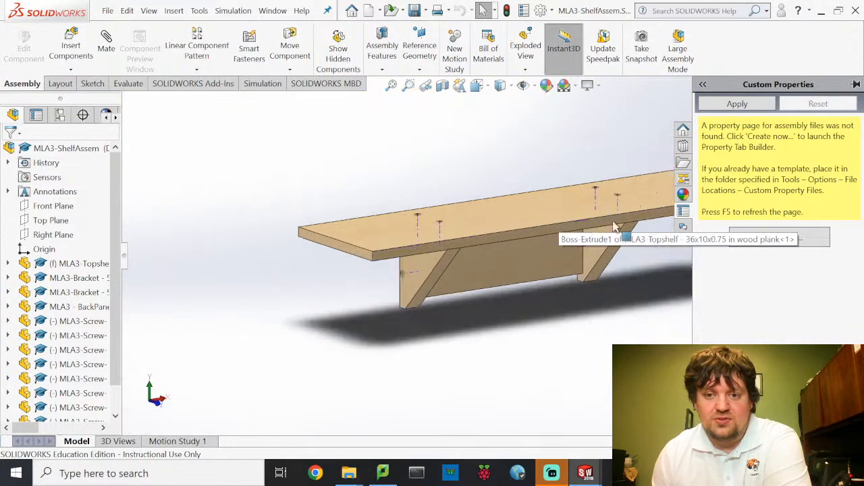
left_click(108, 12)
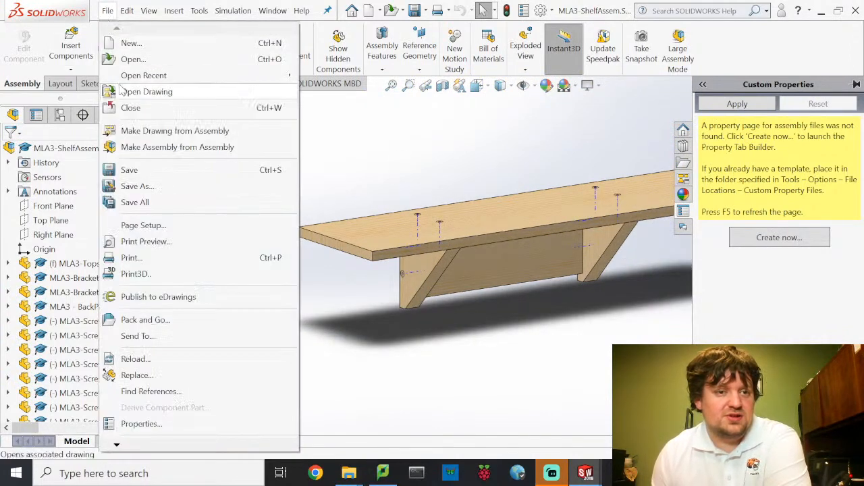
left_click(161, 173)
left_click(283, 234)
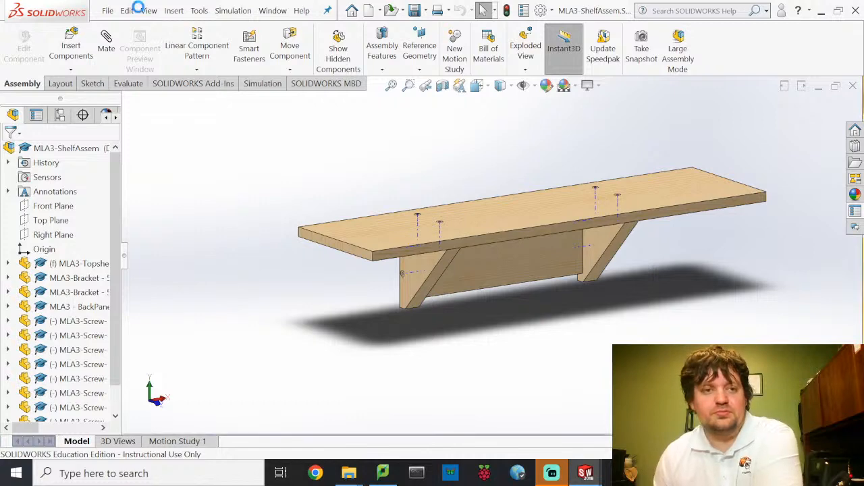
Create a new drawing document for the shelf assembly.
left_click(114, 15)
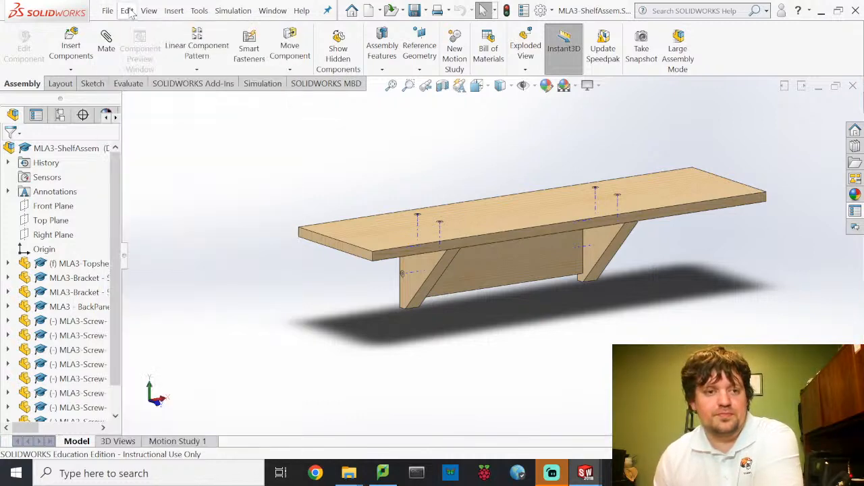
left_click(111, 13)
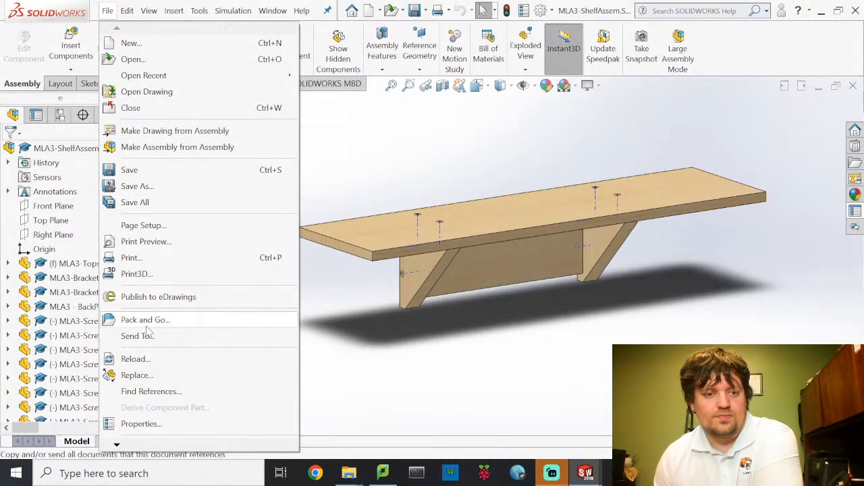
left_click(150, 46)
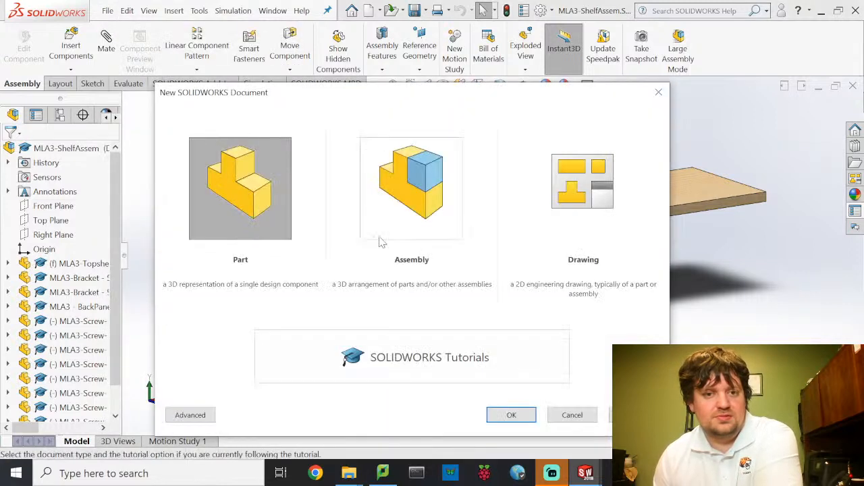
left_click(558, 210)
left_click(528, 415)
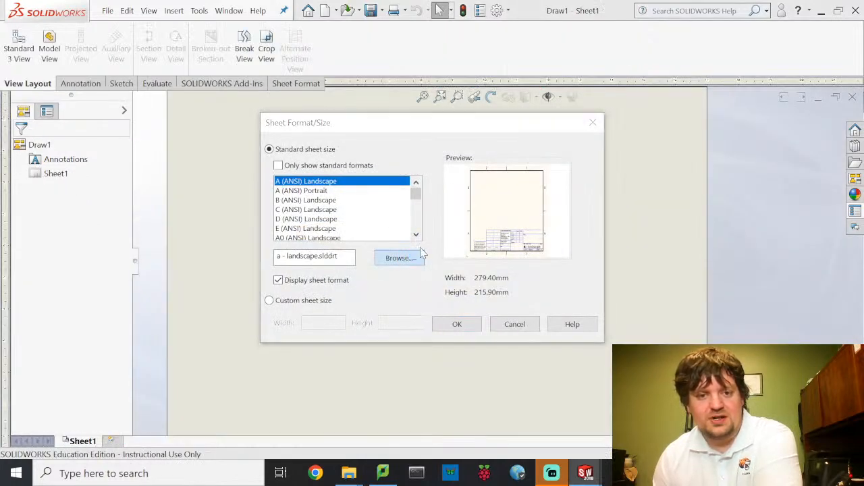
Apply the DoaneEngSheetFormat.slddrt sheet format from the desktop's Doane Classes, 2022 Spring, EGR 210 folder to the new drawing.
left_click(419, 255)
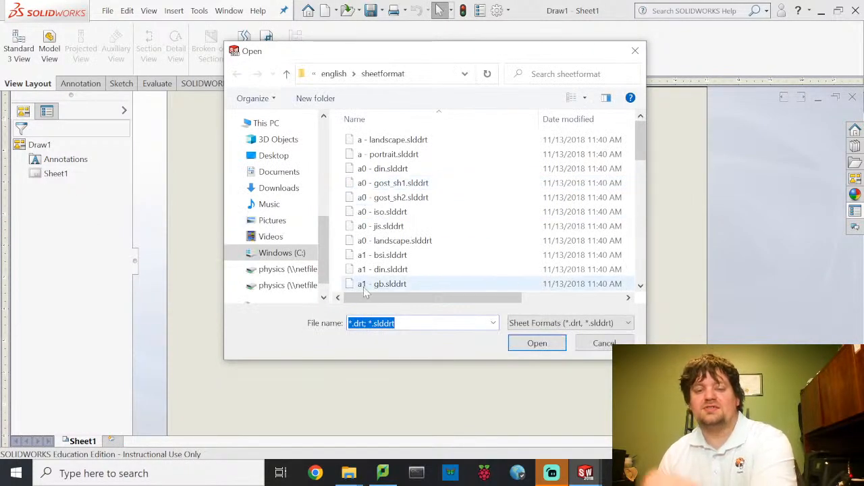
left_click(295, 159)
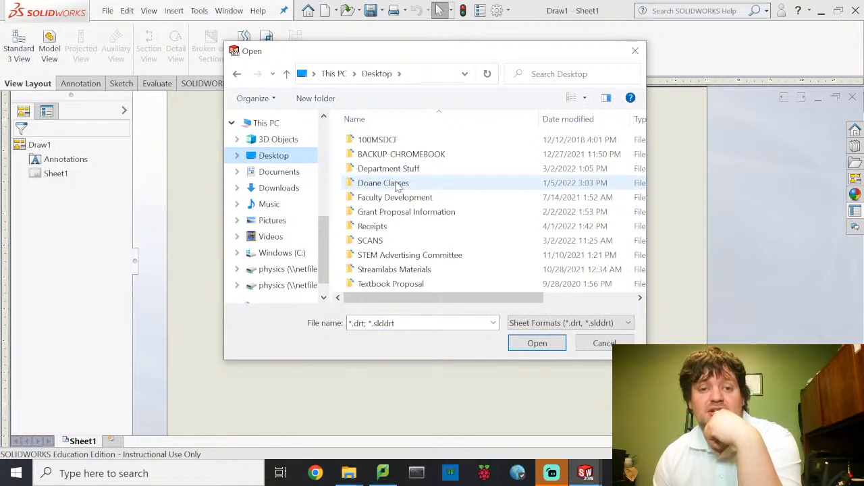
double_click(397, 183)
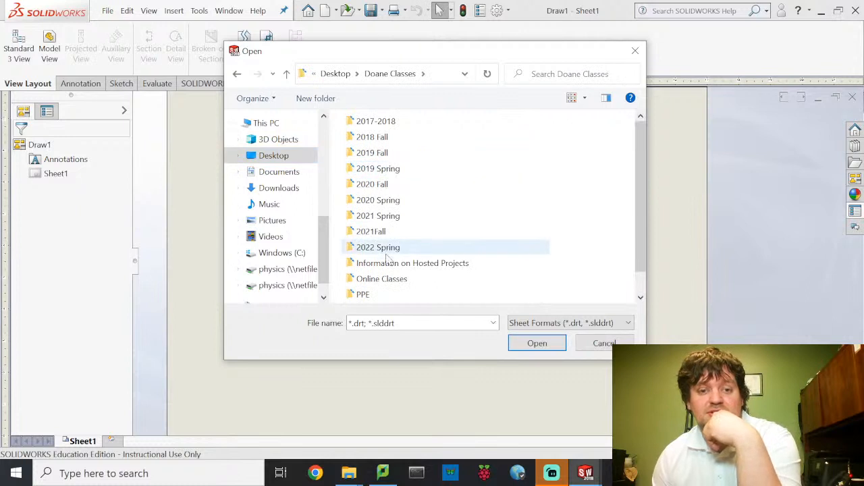
double_click(387, 249)
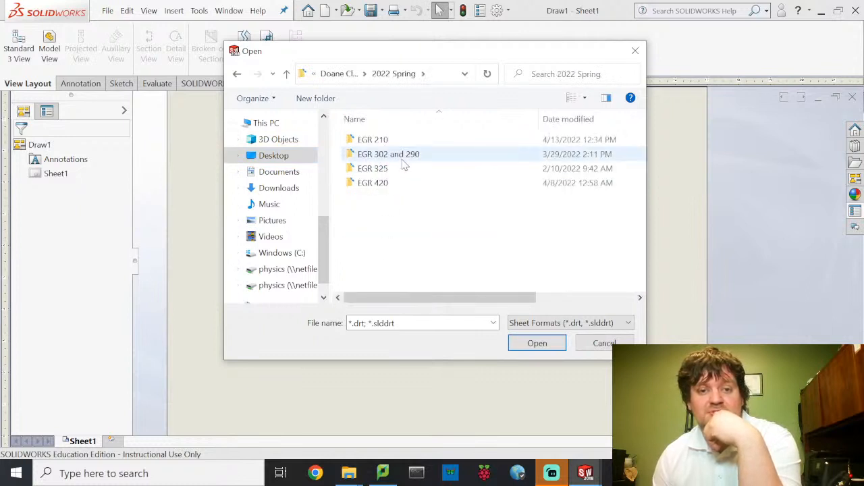
double_click(397, 140)
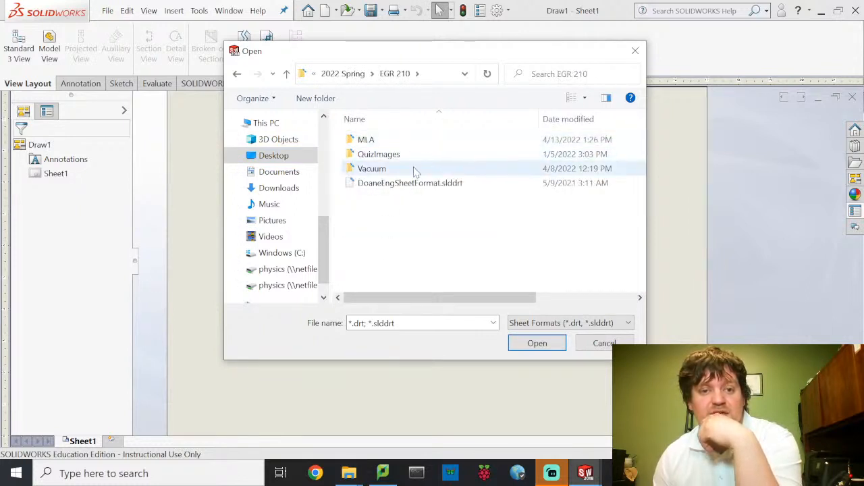
left_click(409, 186)
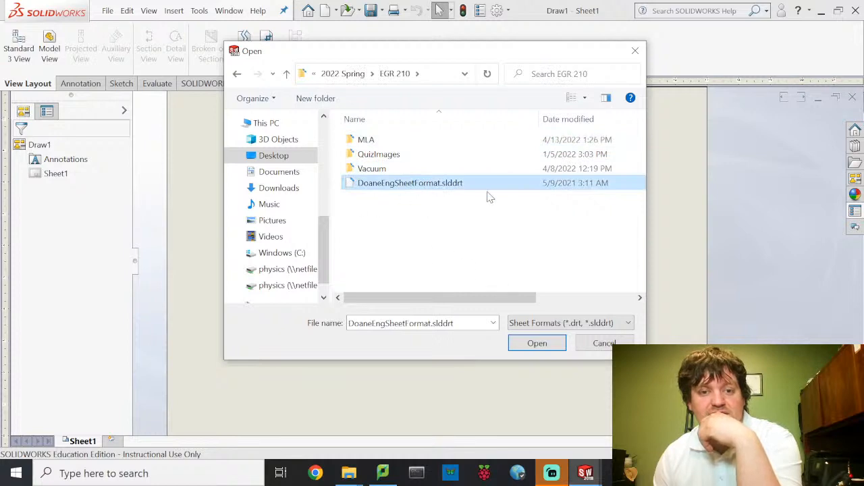
left_click(536, 343)
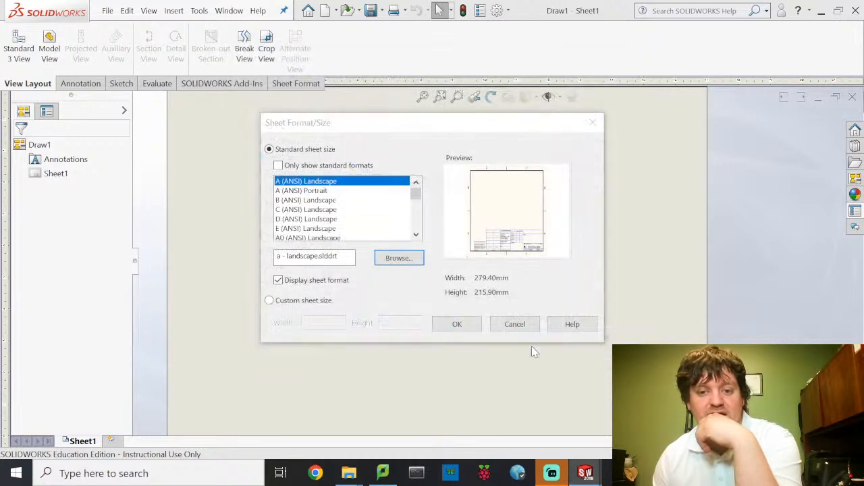
left_click(458, 325)
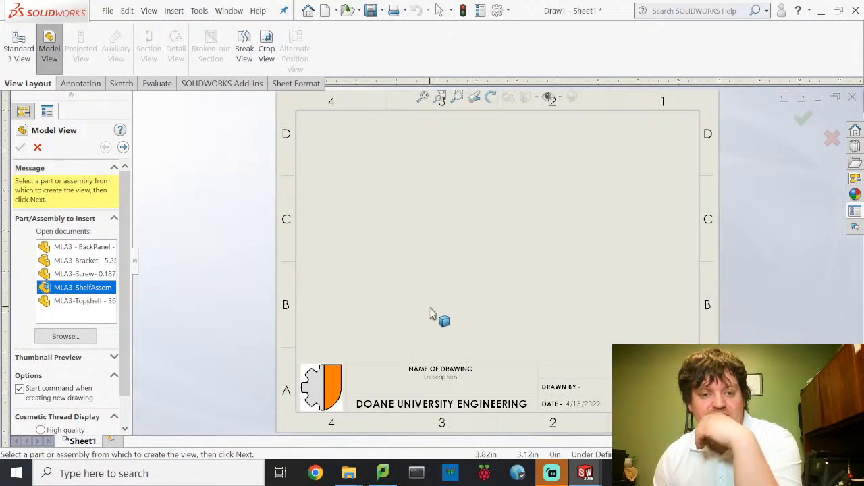
Insert MLA3-ShelfAssem as a front view with projected top, right and isometric views on the sheet.
double_click(67, 288)
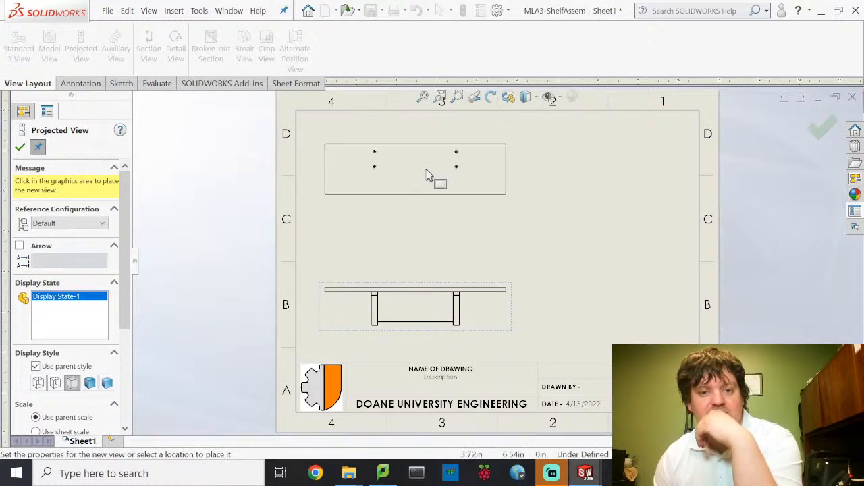
left_click(427, 174)
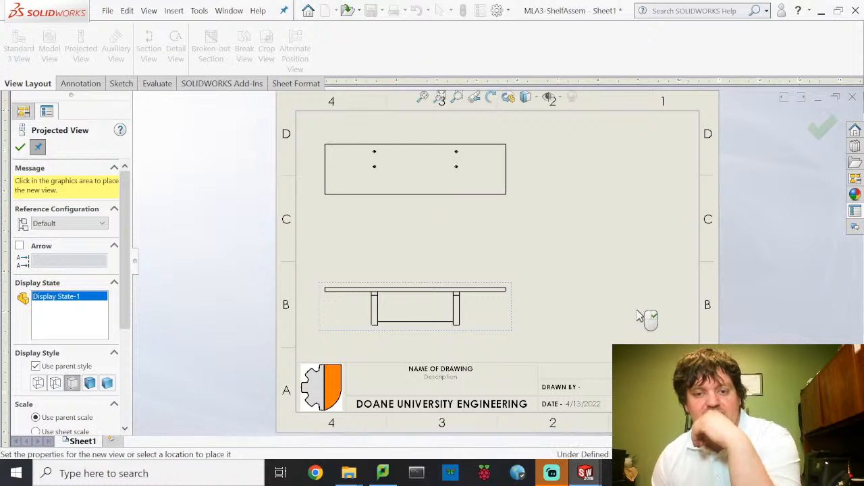
left_click(629, 310)
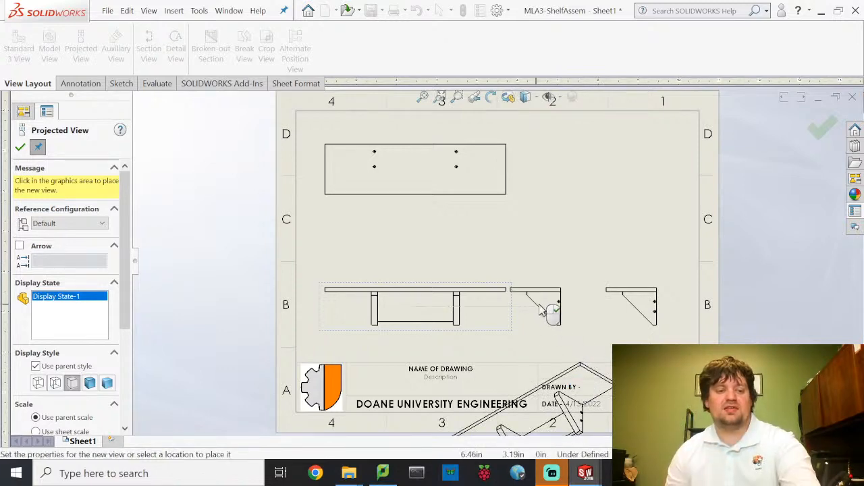
key("Escape")
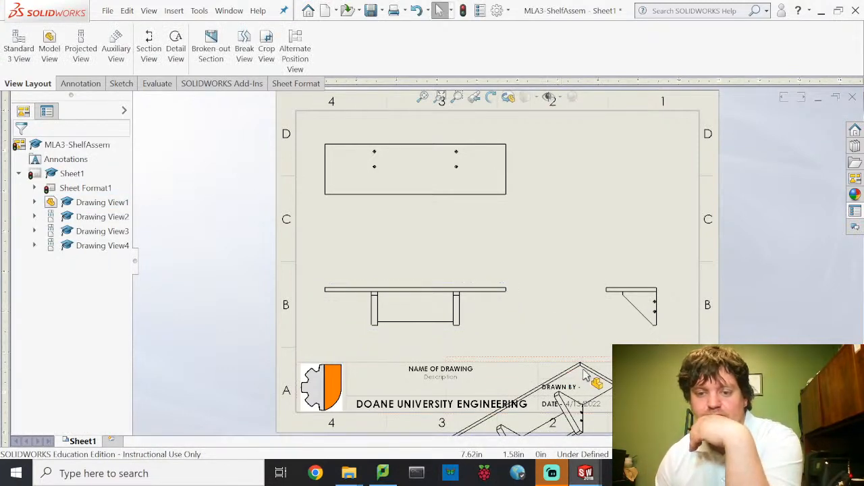
Move the isometric view to the sheet's empty upper-right area and display it as Shaded With Edges.
left_click(583, 366)
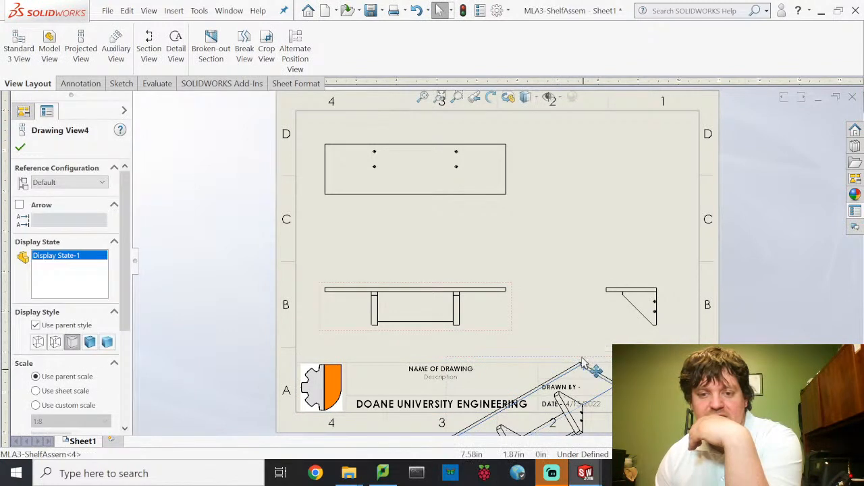
mouse_move(582, 360)
left_mouse_down()
mouse_move(627, 260)
mouse_move(650, 136)
left_mouse_up()
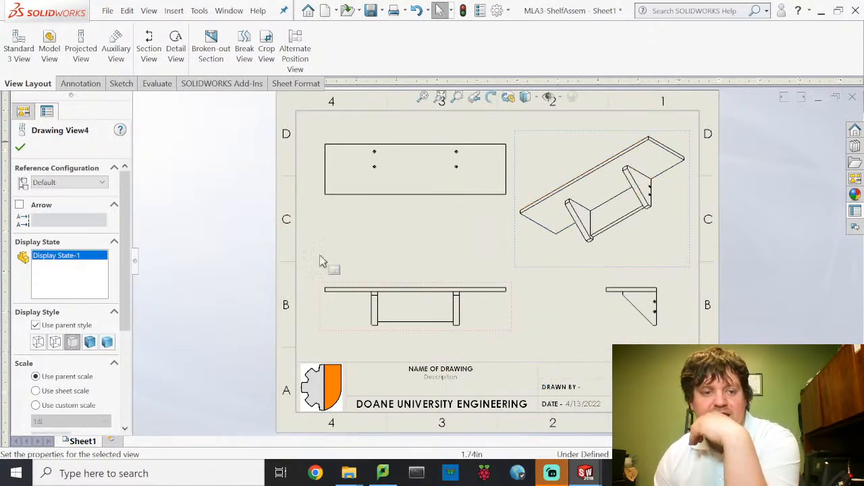
left_click(89, 342)
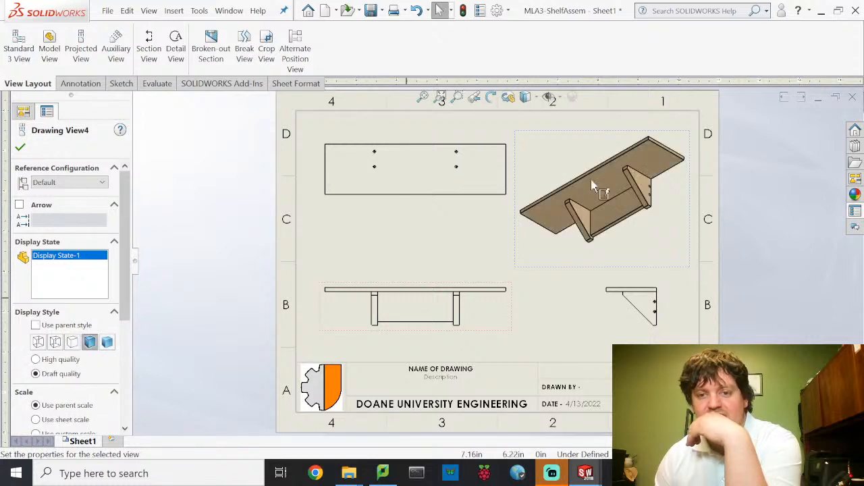
scroll(628, 177, "down", 2)
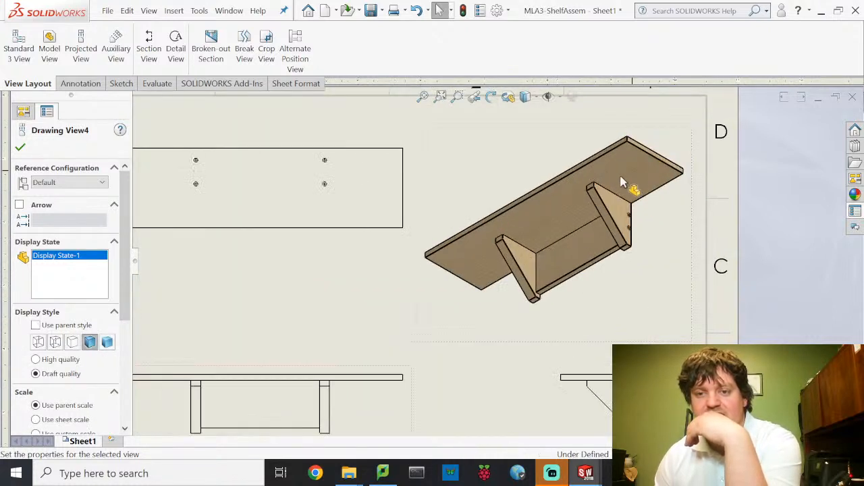
scroll(577, 284, "down", 3)
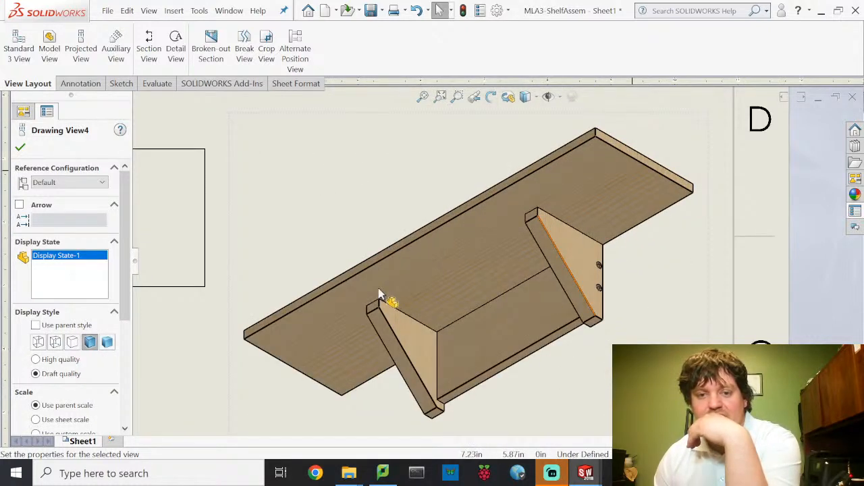
scroll(527, 246, "up", 4)
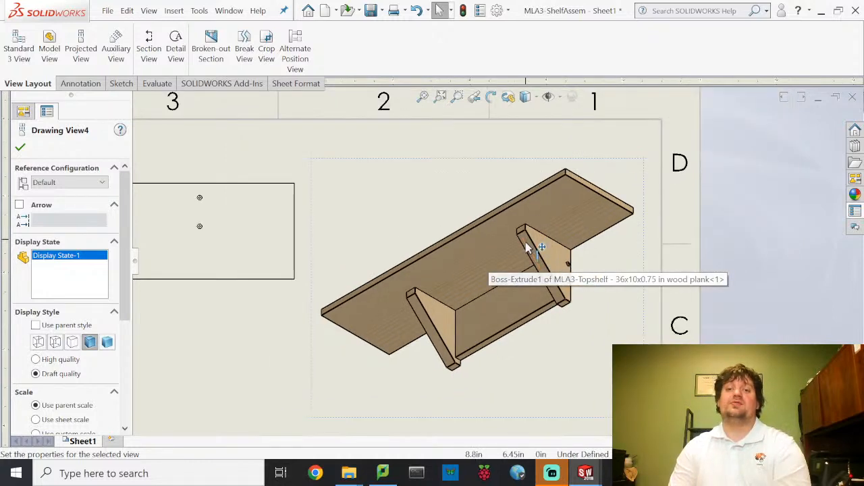
scroll(473, 289, "up", 3)
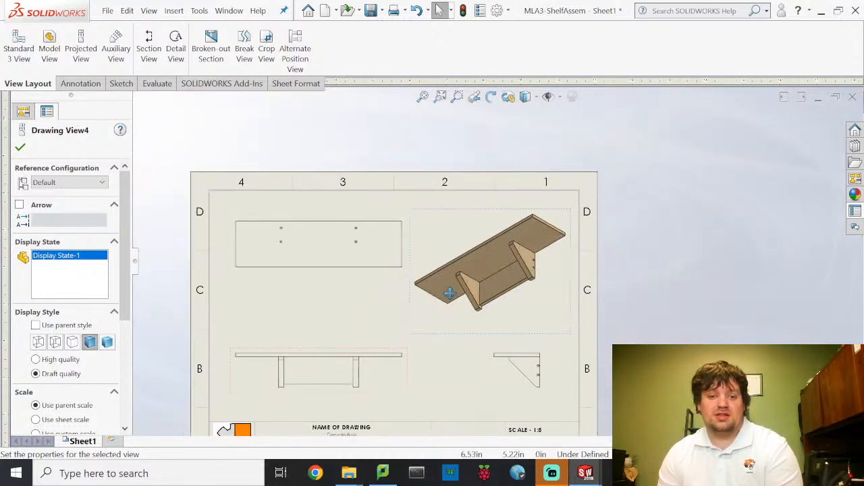
mouse_move(450, 312)
middle_mouse_down()
mouse_move(477, 236)
mouse_move(506, 230)
mouse_move(493, 221)
middle_mouse_up()
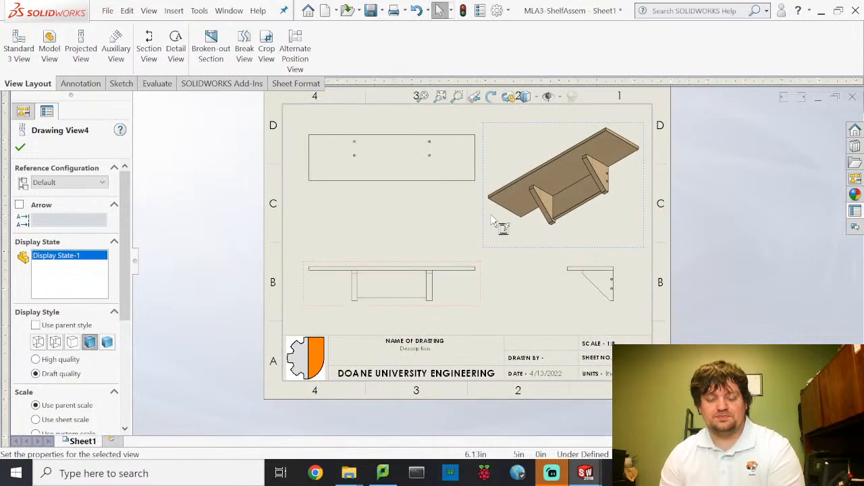
left_click(336, 302)
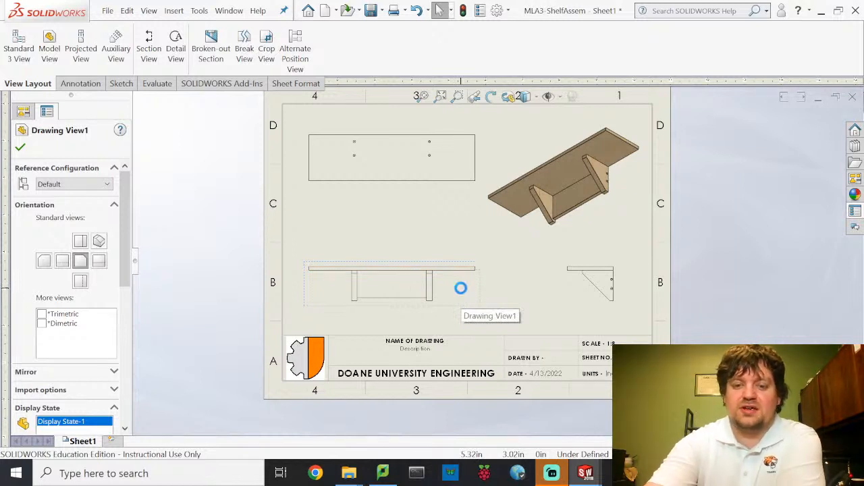
key("Delete")
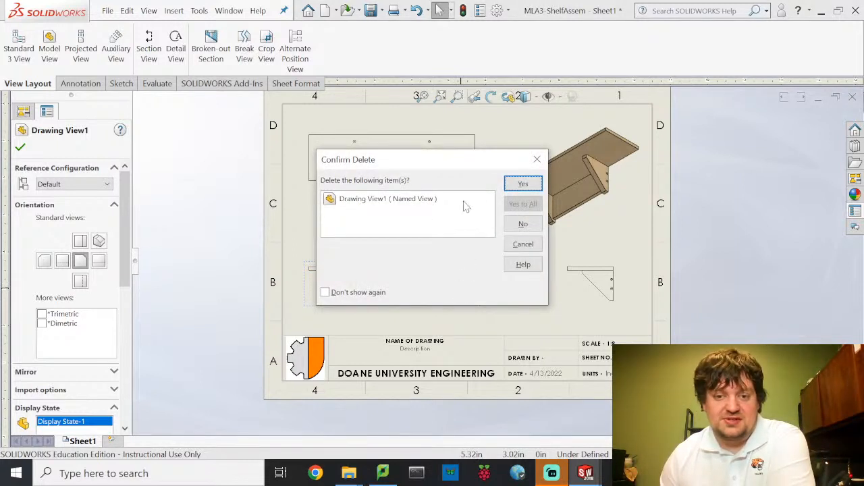
left_click(523, 224)
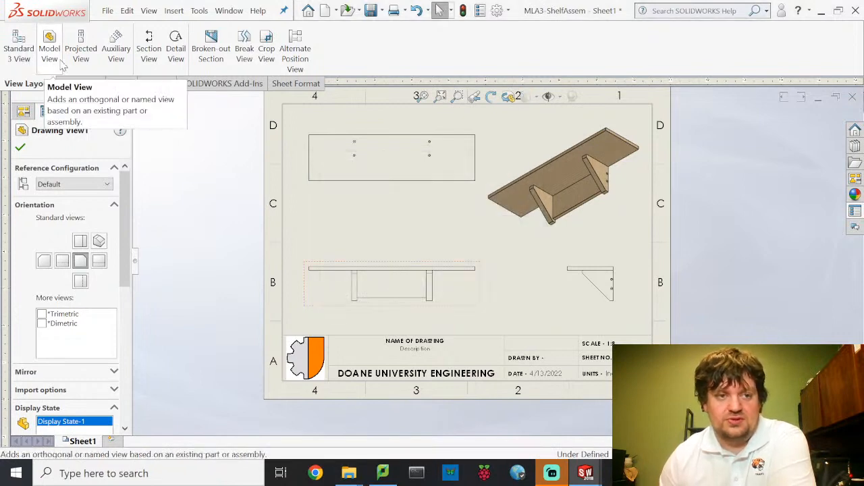
left_click(397, 193)
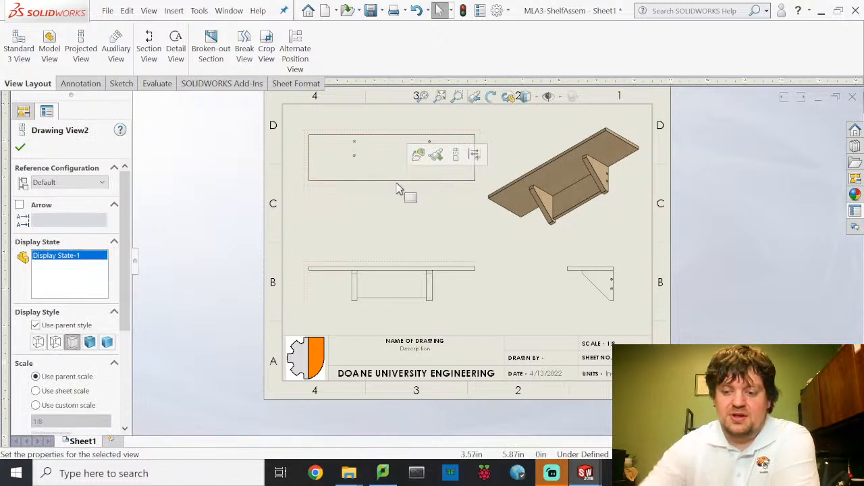
key("Delete")
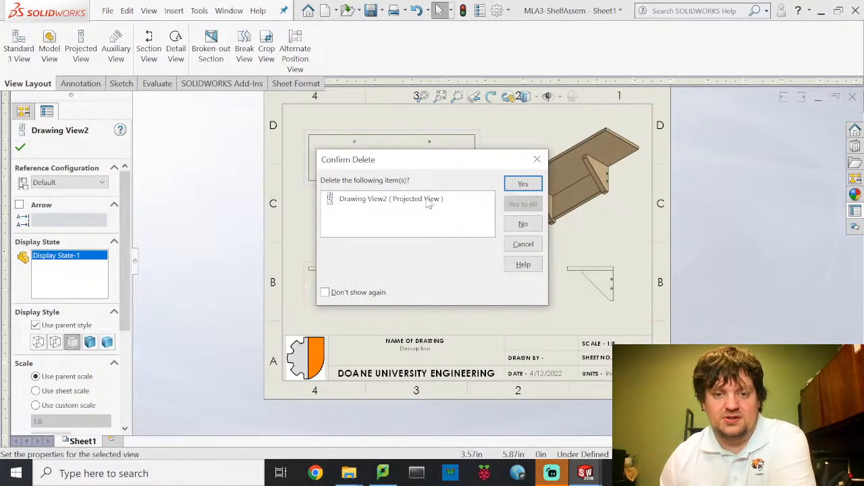
left_click(522, 224)
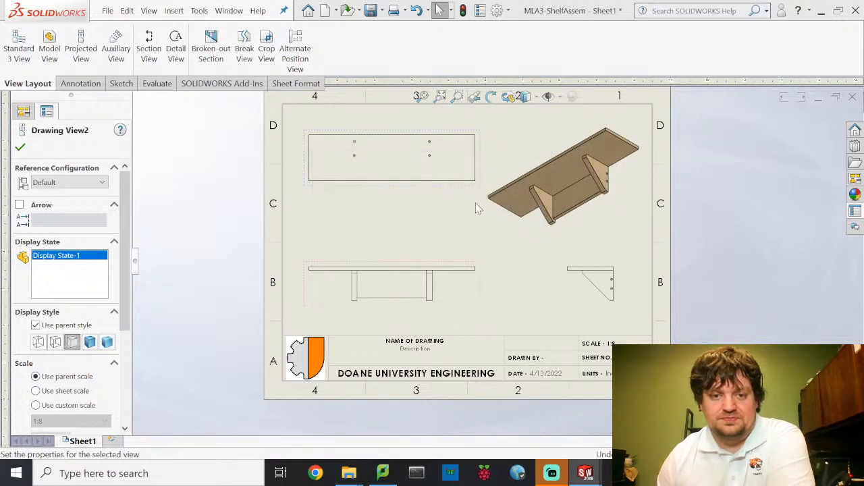
left_click(80, 54)
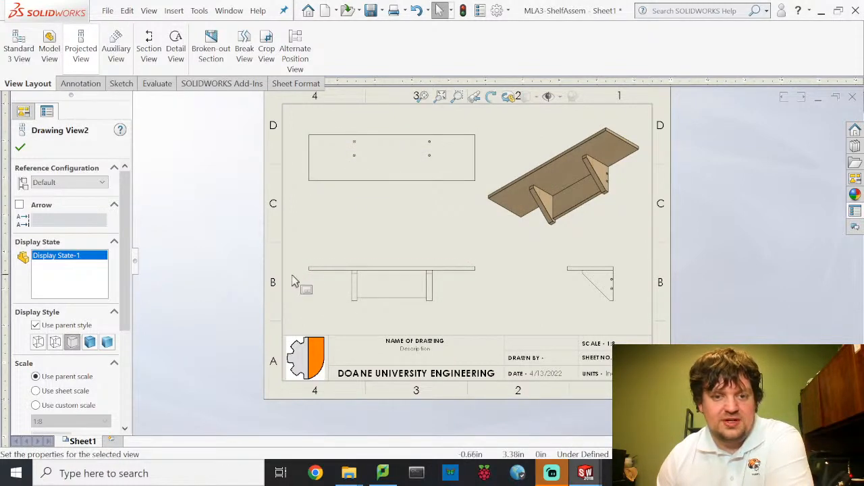
left_click(340, 309)
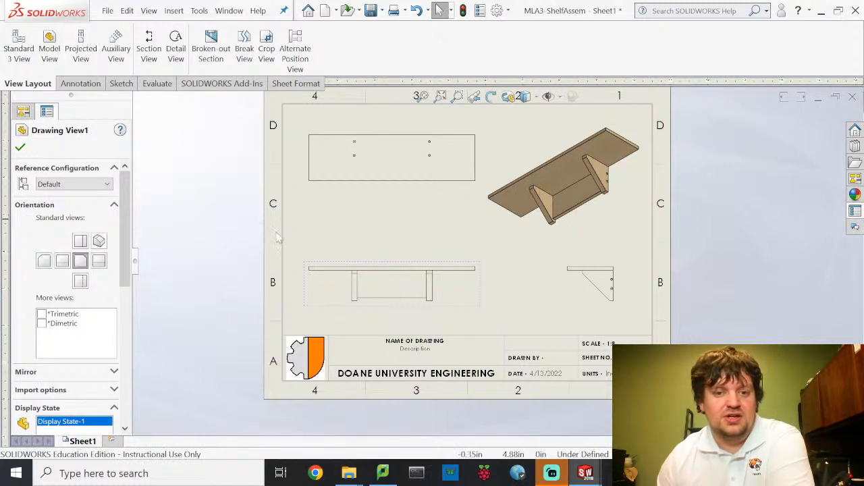
left_click(80, 48)
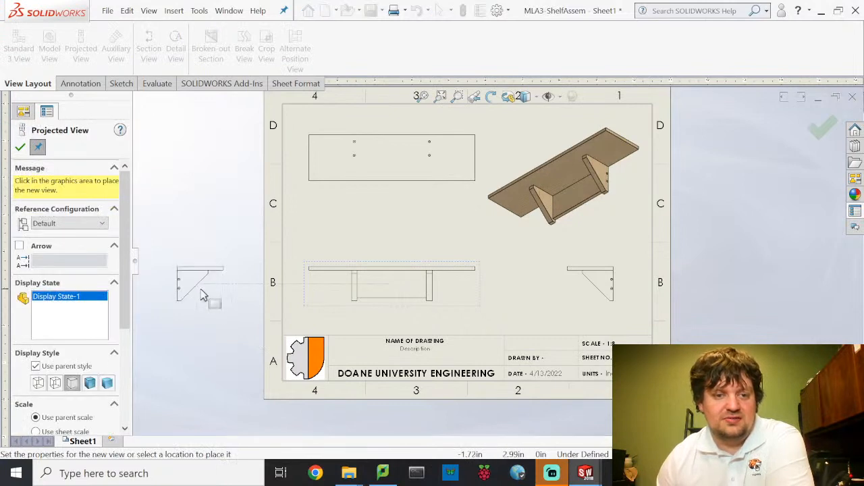
left_click(388, 255)
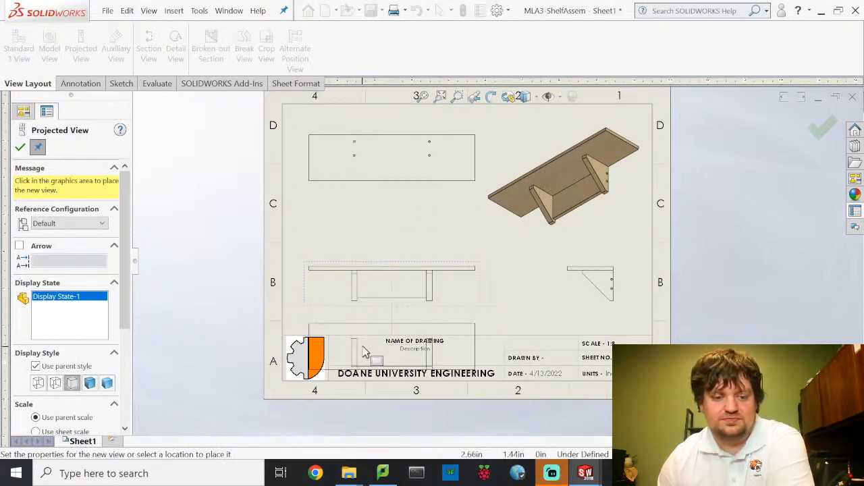
key("Escape")
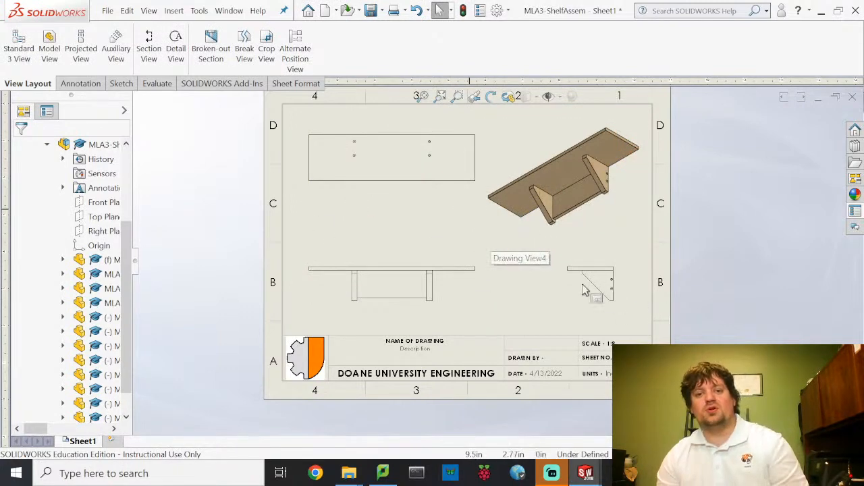
Change the drawing name in the title block to General Assembly.
double_click(435, 339)
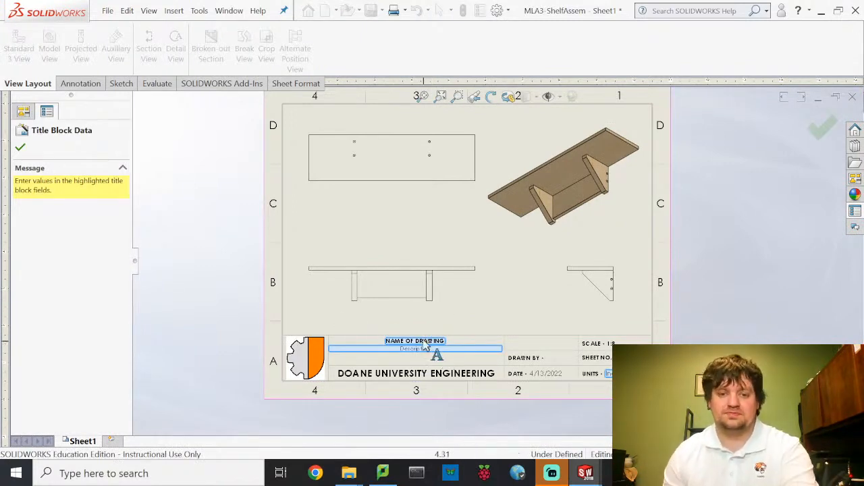
type("G")
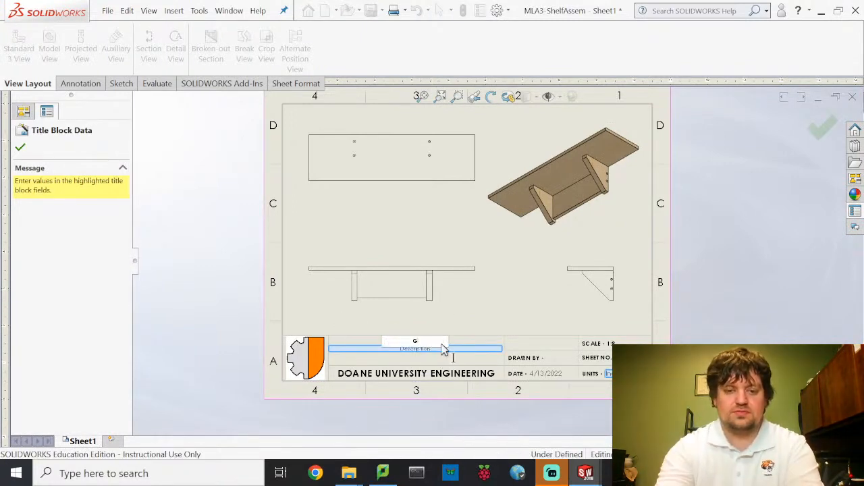
type("eneral")
key("BackSpace")
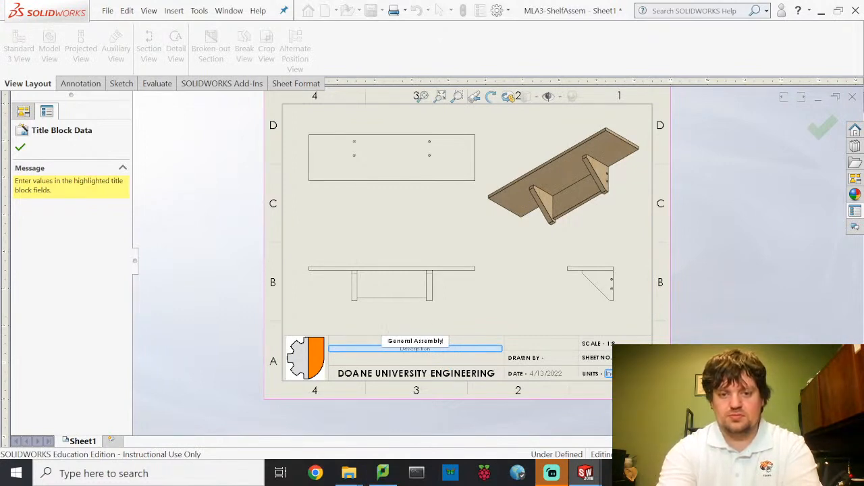
left_click(483, 292)
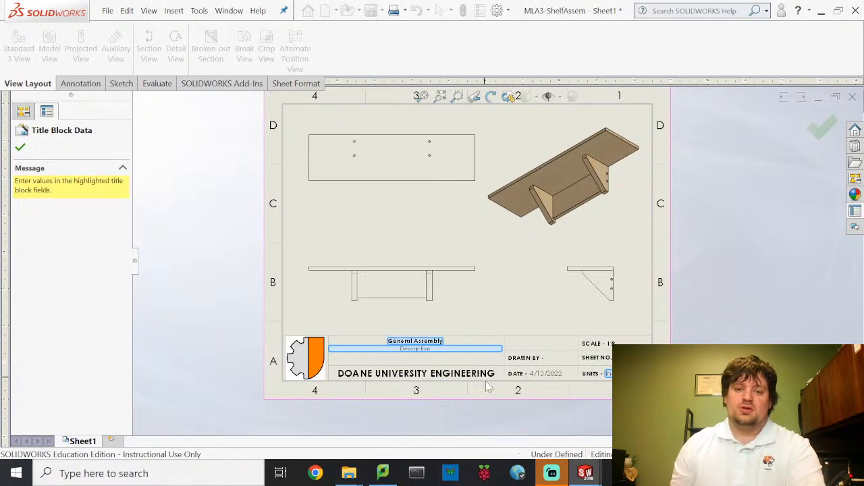
Change the title block description to Full Shelf Assembly and finish editing the title block data.
left_click(426, 350)
left_click_drag(455, 358, 387, 357)
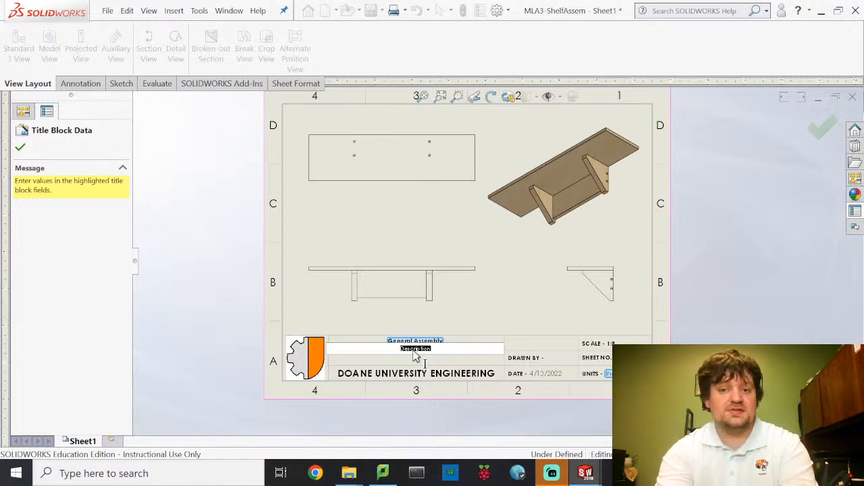
type("Full")
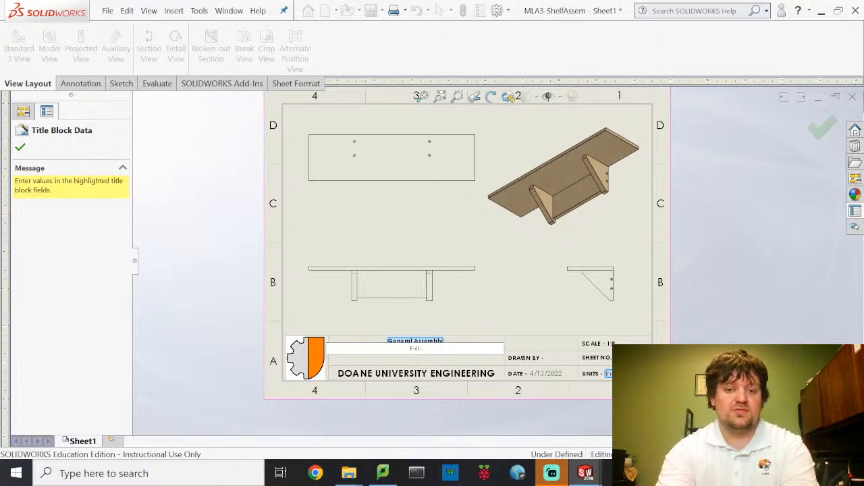
type(" Shelf Assembly")
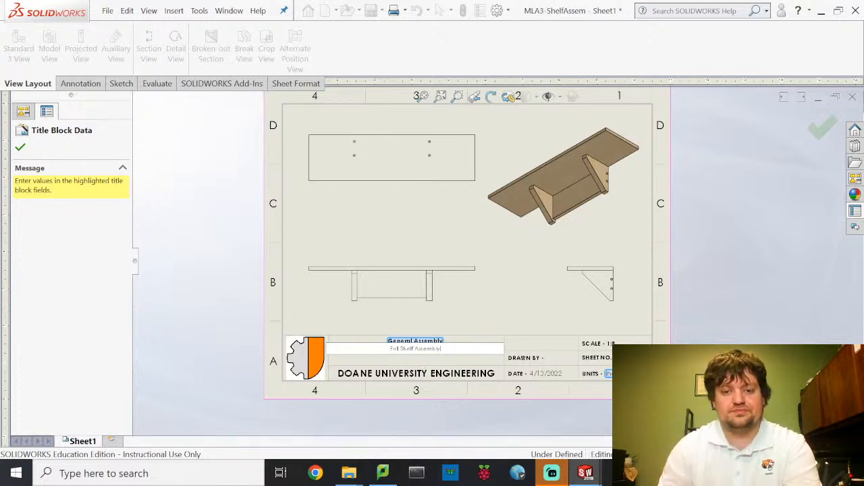
left_click(512, 296)
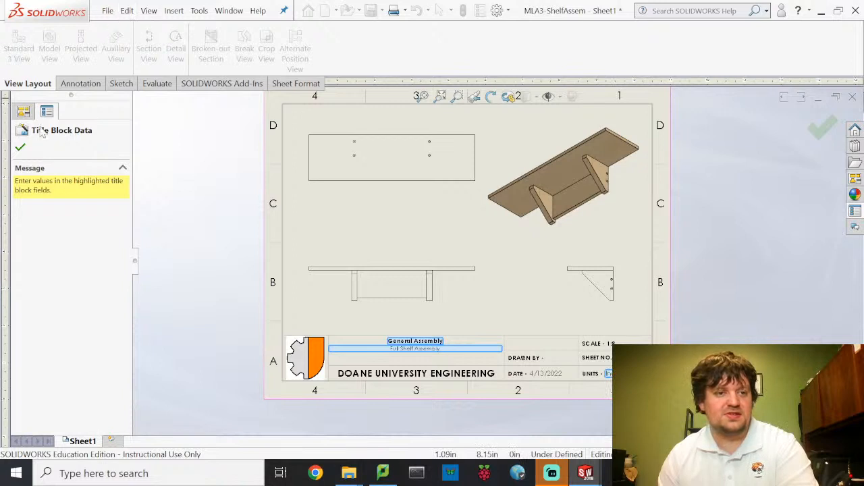
left_click(21, 148)
Enter the drafter's initials as the author in the drawing's summary information.
left_click(107, 10)
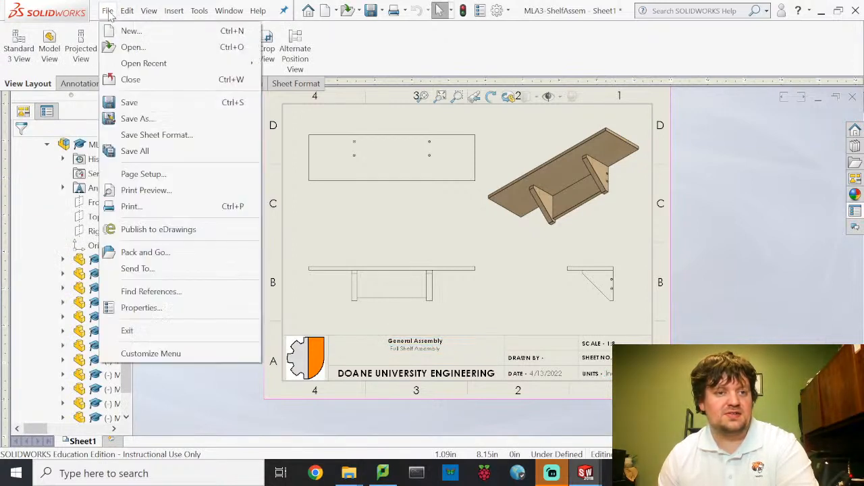
left_click(151, 308)
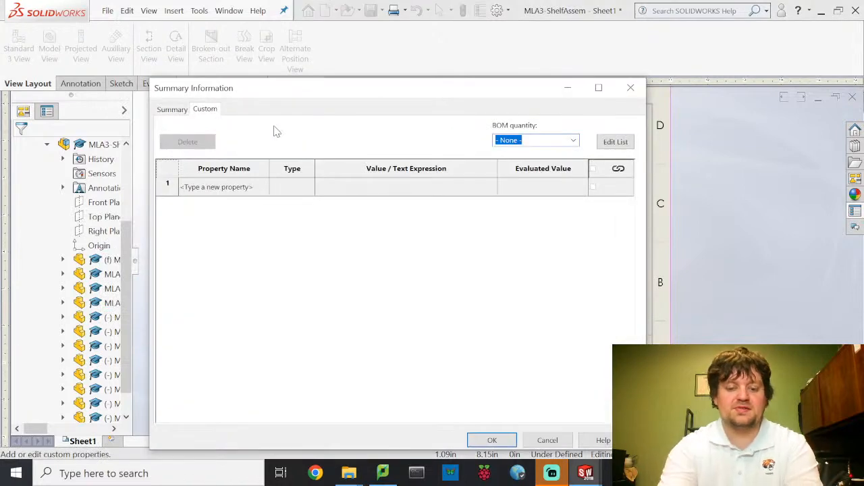
left_click(172, 110)
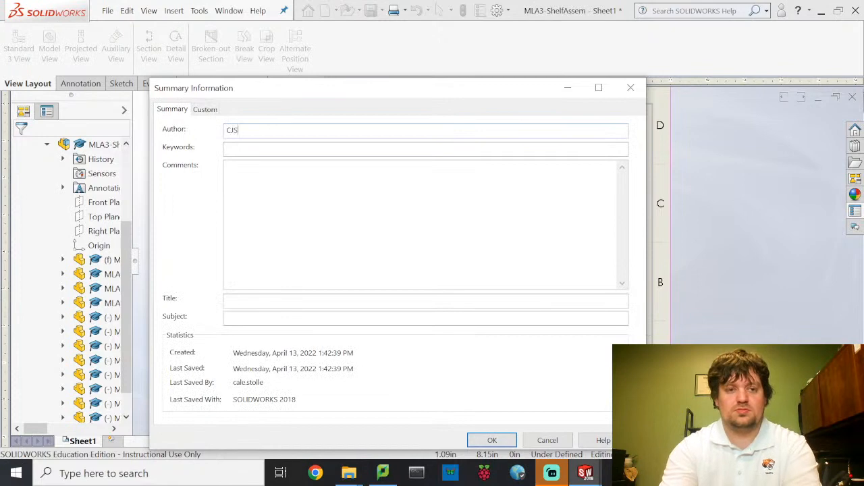
left_click(515, 440)
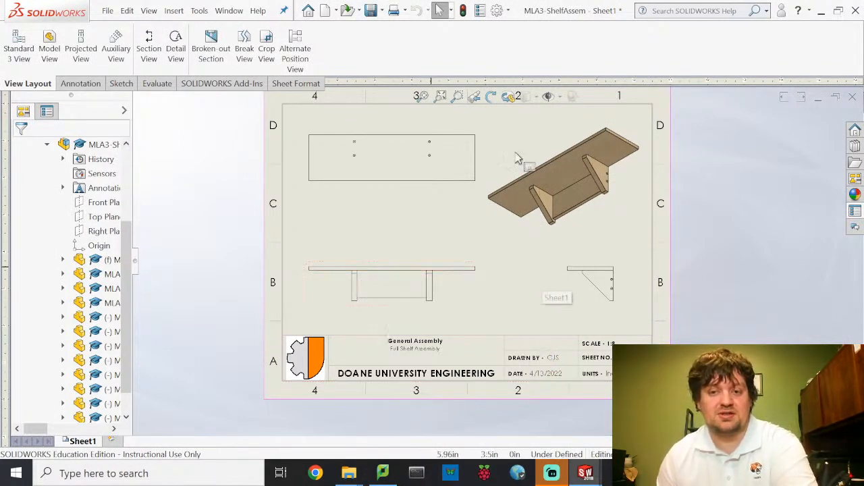
Dimension the overall length of the shelf board above the front view with Smart Dimension.
left_click(98, 82)
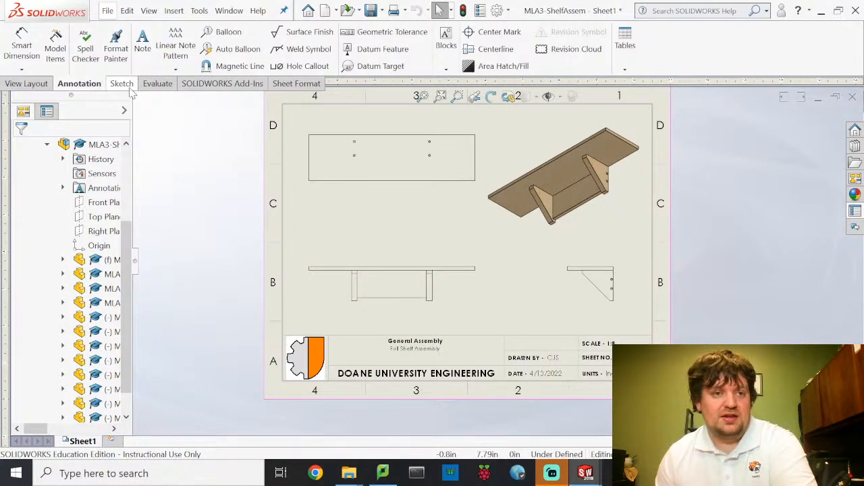
left_click(79, 84)
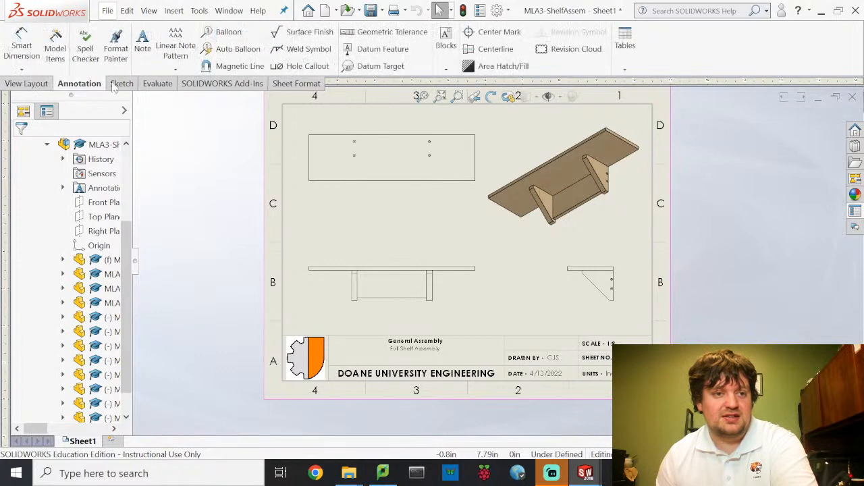
left_click(22, 43)
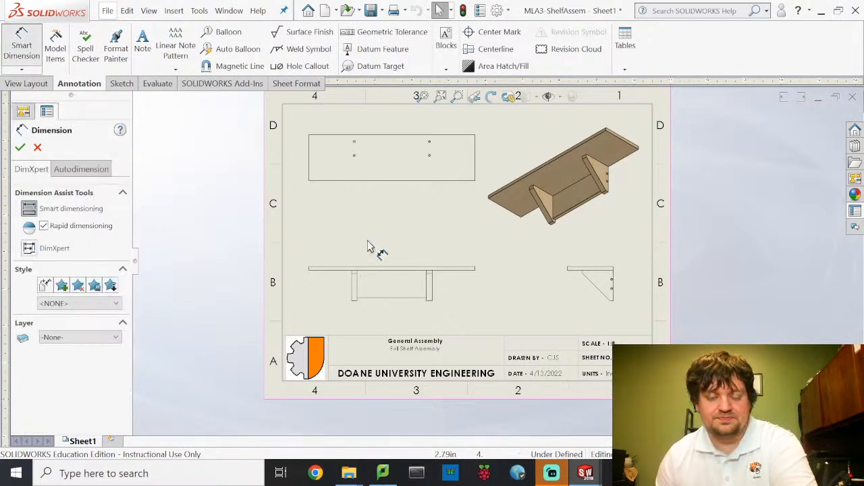
left_click(399, 269)
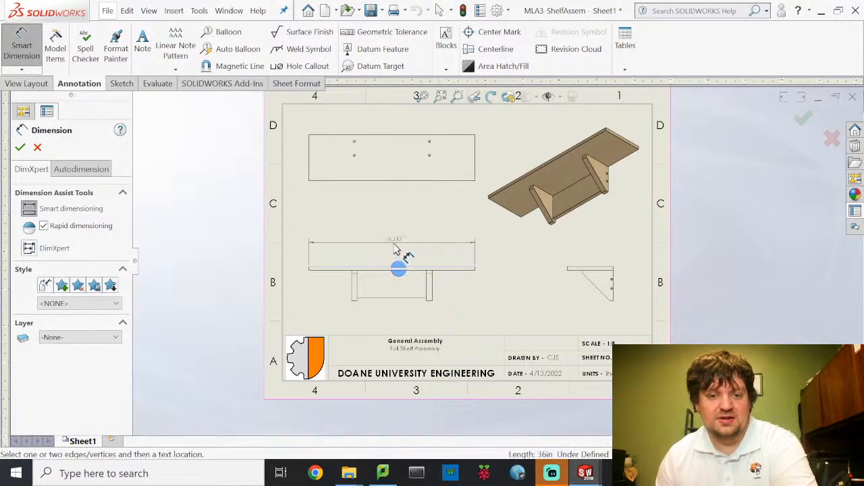
left_click(396, 245)
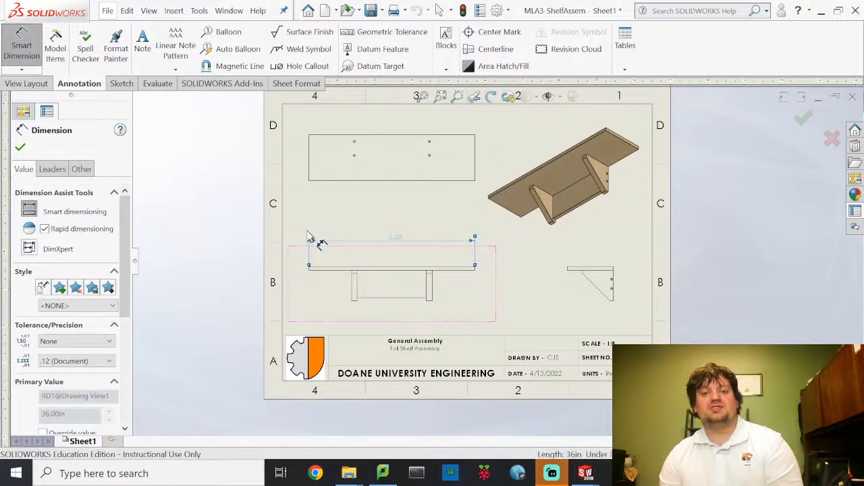
Dimension the overall height from the shelf's top edge to the bracket's bottom edge, placing it beside the front view.
scroll(459, 283, "down", 3)
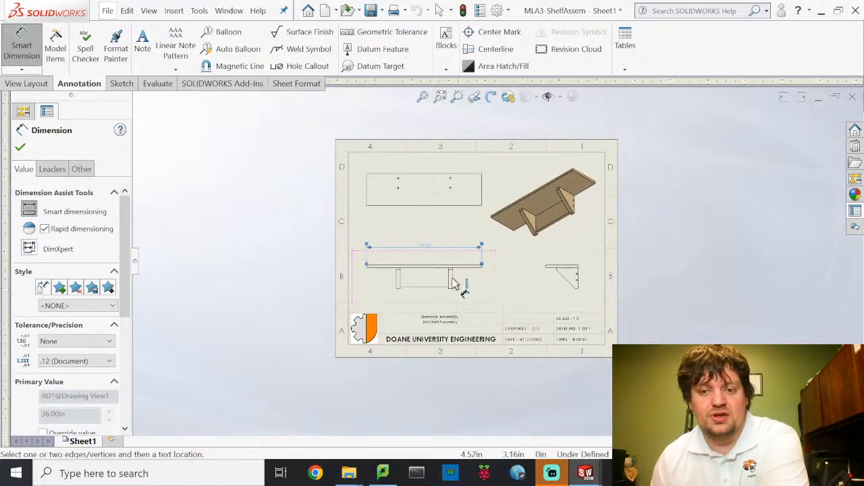
scroll(457, 279, "down", 1)
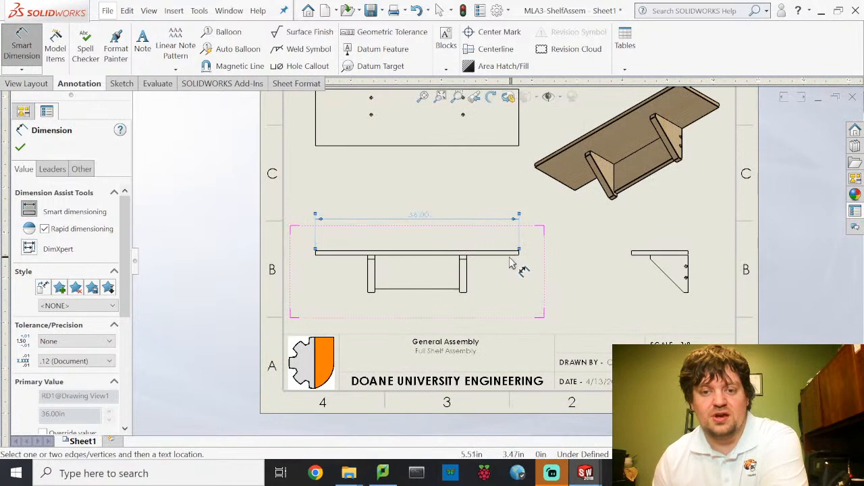
scroll(511, 263, "down", 2)
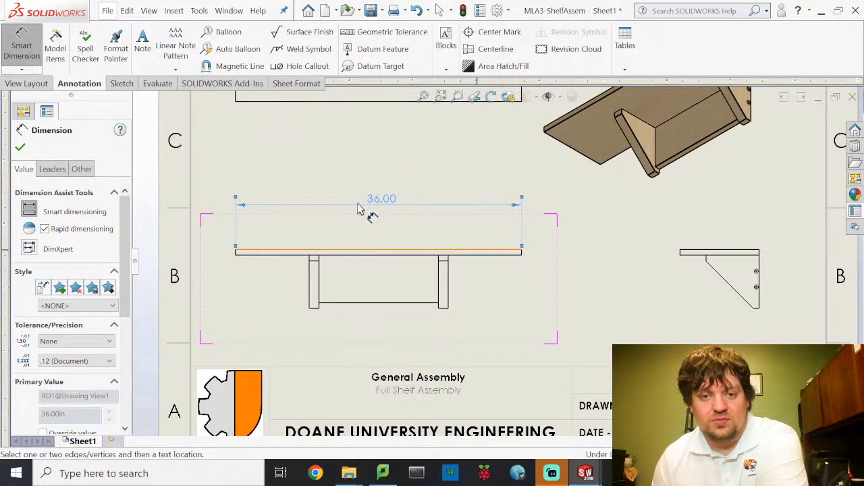
left_click(479, 253)
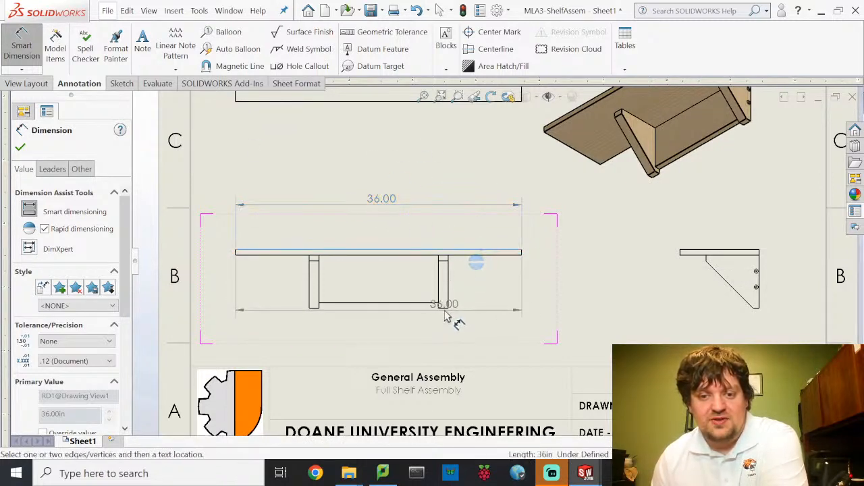
left_click(442, 310)
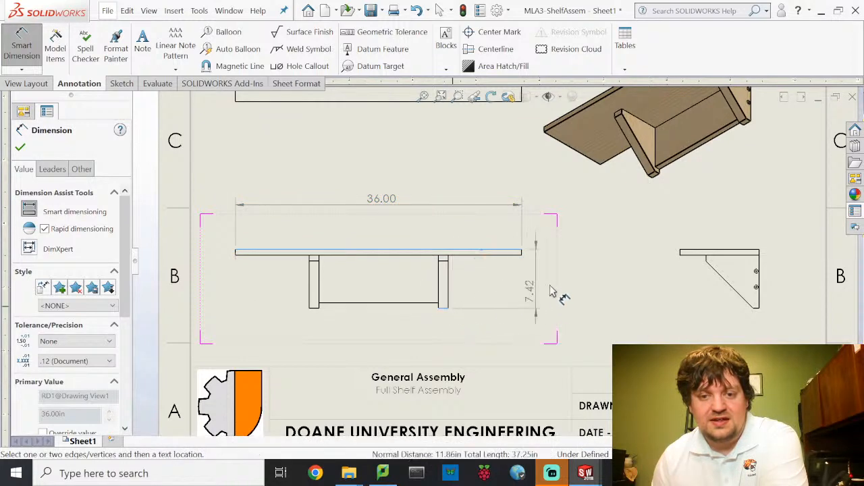
left_click(573, 288)
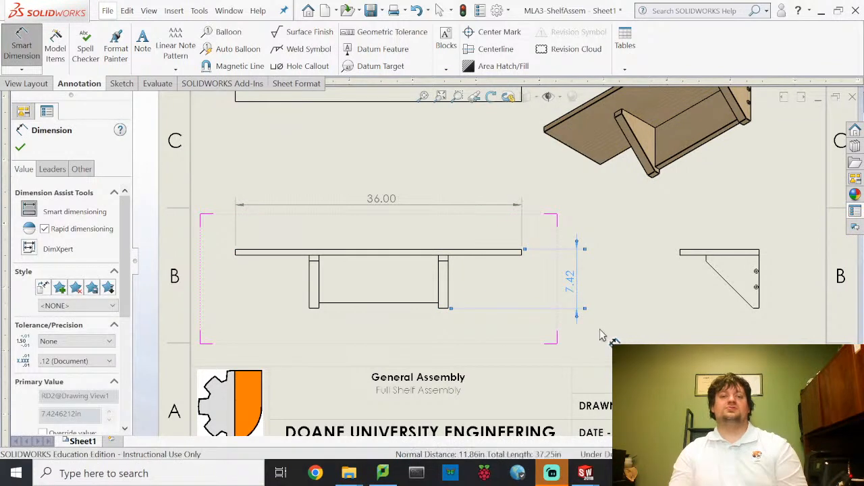
left_click(37, 51)
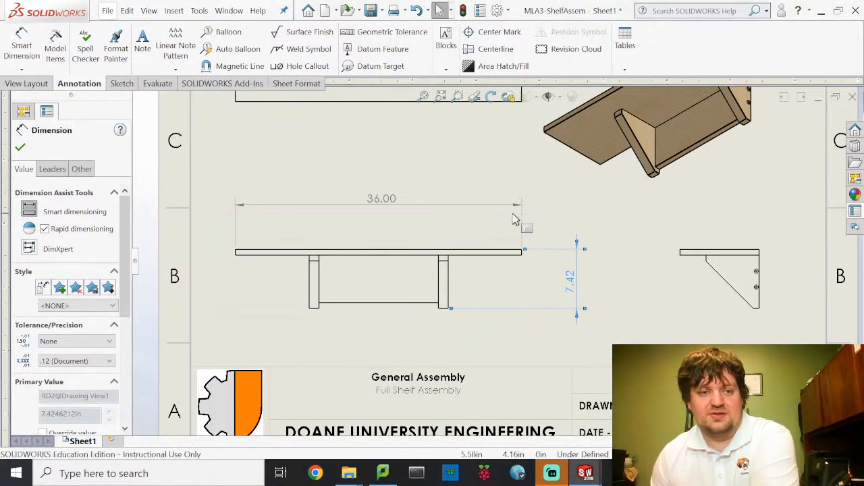
Move the front view with its dimensions up the sheet to free space above the title block.
scroll(550, 228, "up", 4)
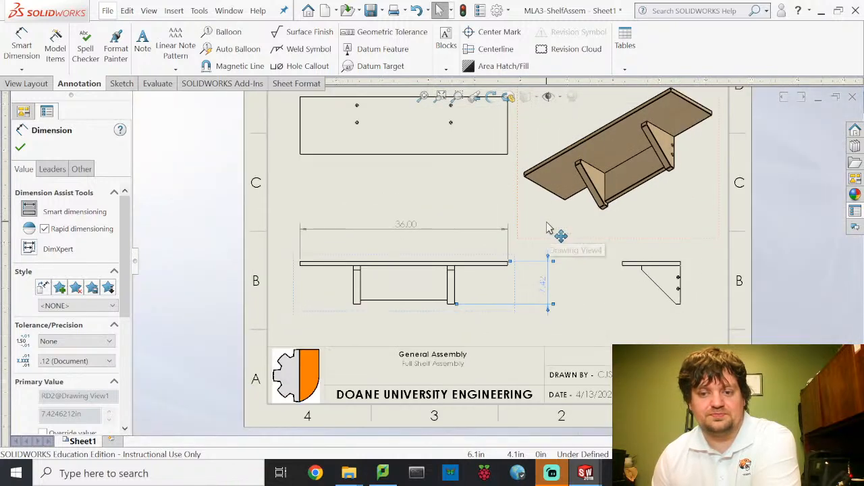
left_click(572, 322)
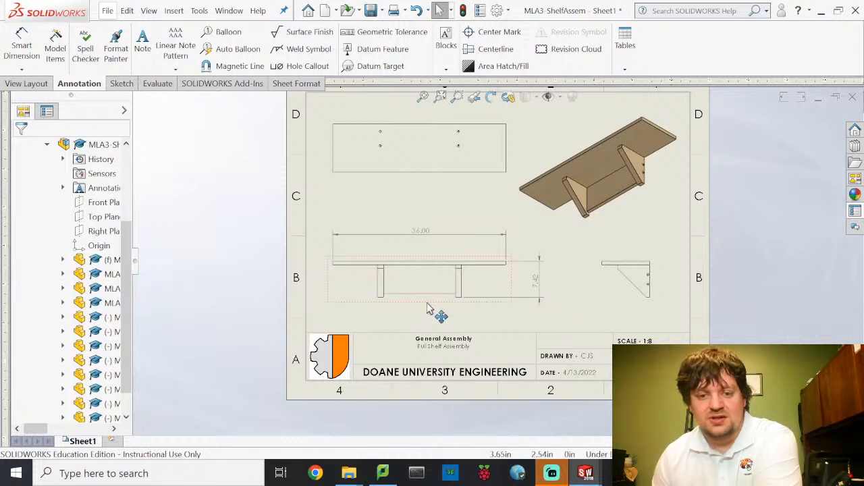
left_click_drag(426, 309, 420, 283)
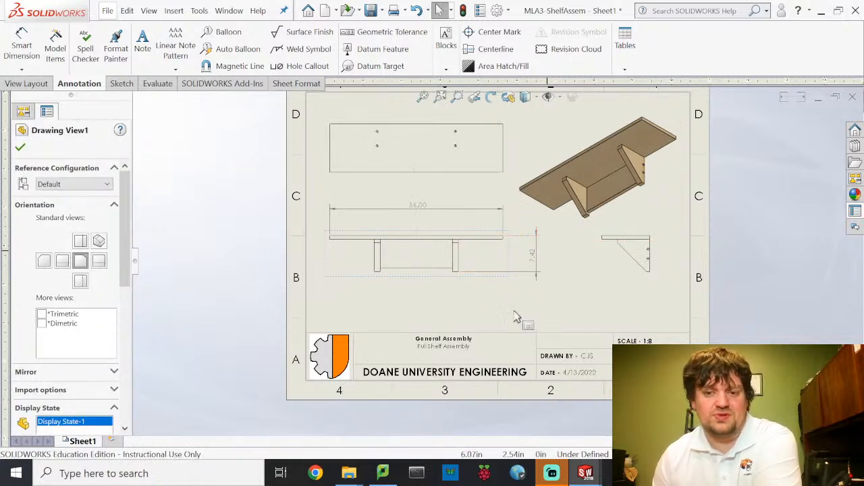
key("Escape")
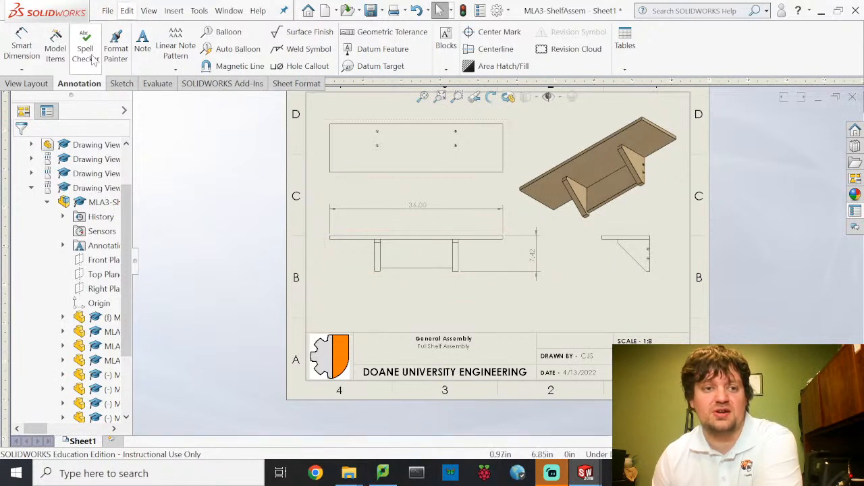
Add a note below the front view reading "This drawing set consists of:" followed by the lines "* Part details" and "* Bill of Materials".
left_click(146, 54)
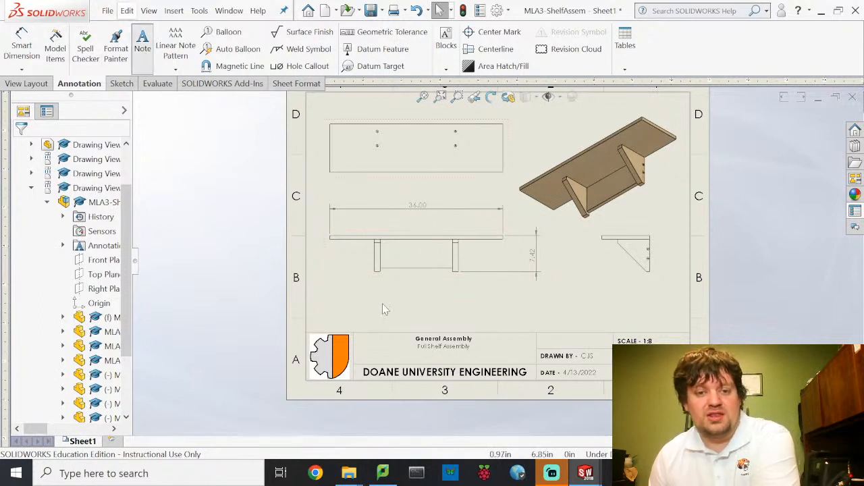
left_click(319, 293)
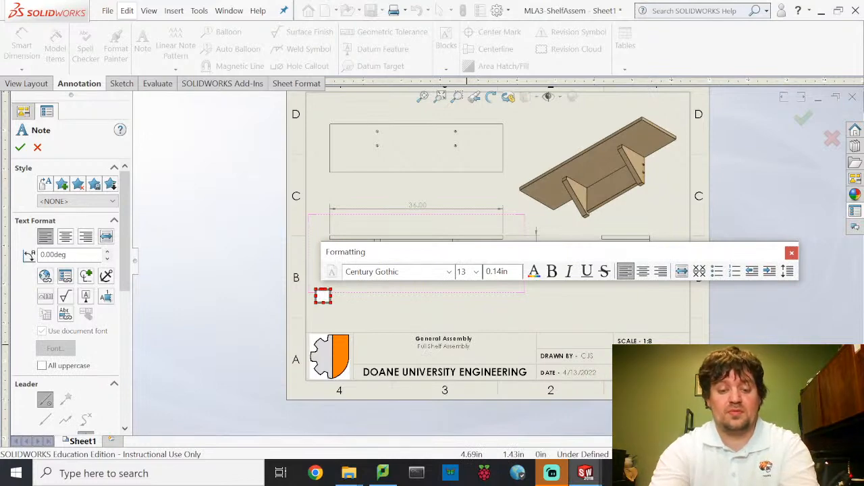
type("This drawing s")
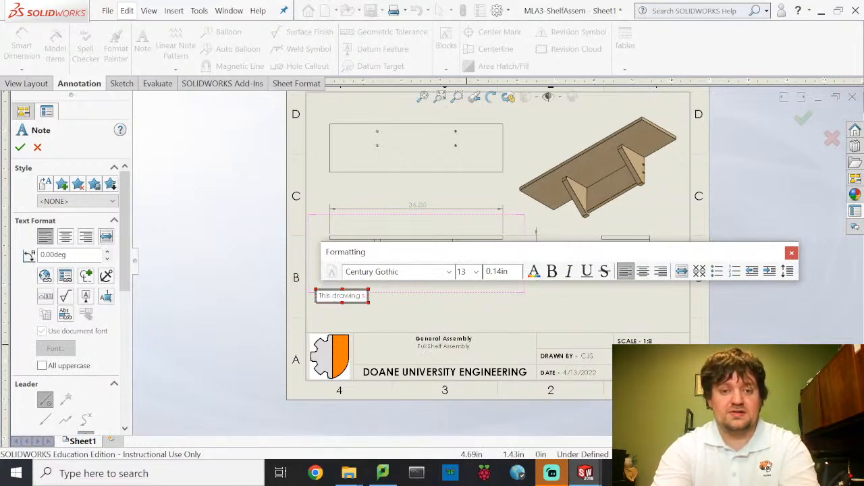
type("et consists of")
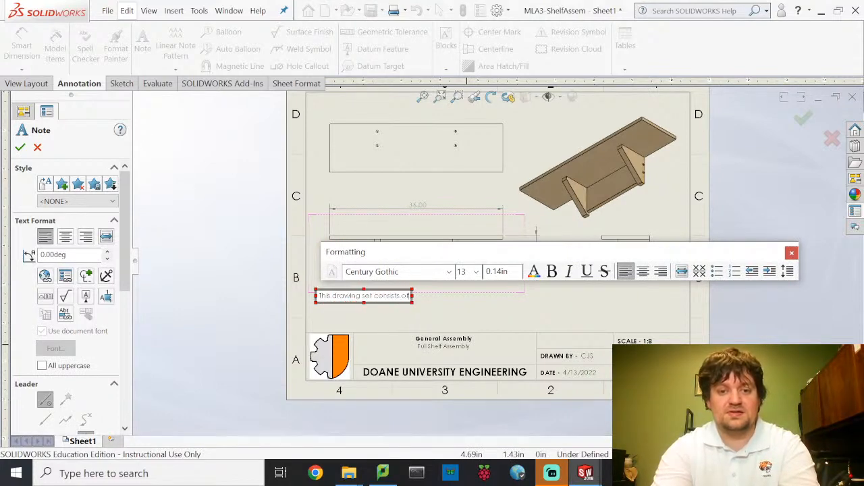
type(":")
key("Return")
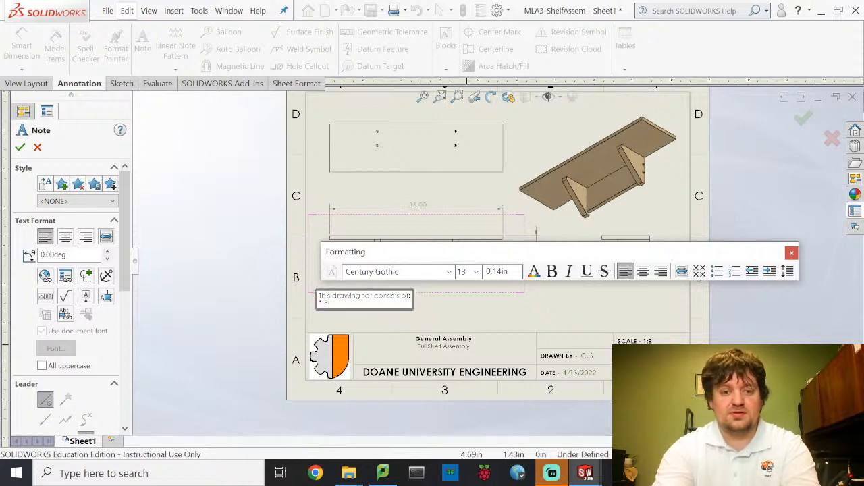
type("* Part details")
key("Return")
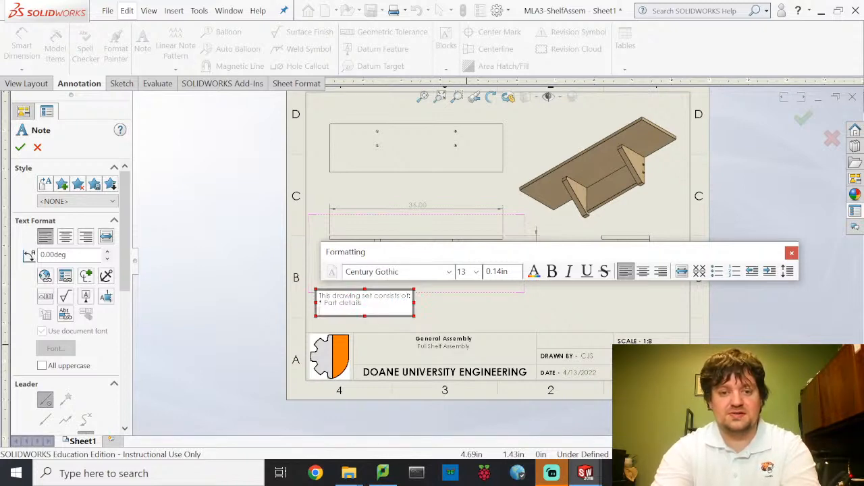
type("*")
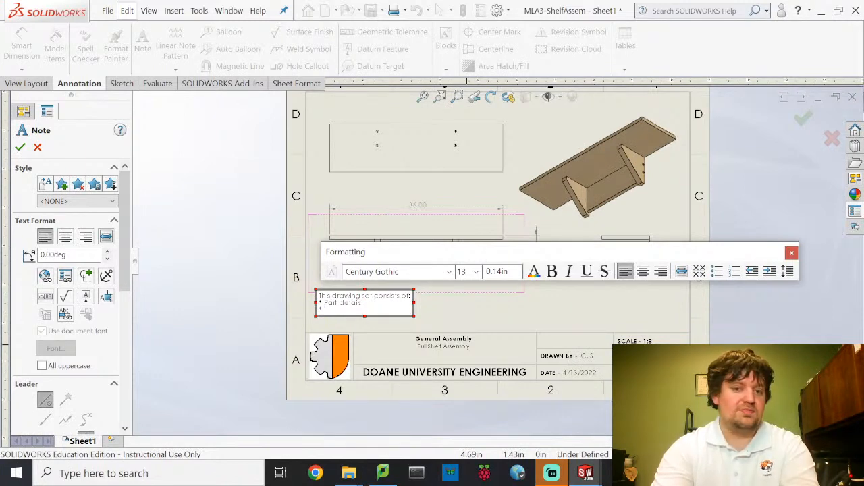
type("Bill of Materials")
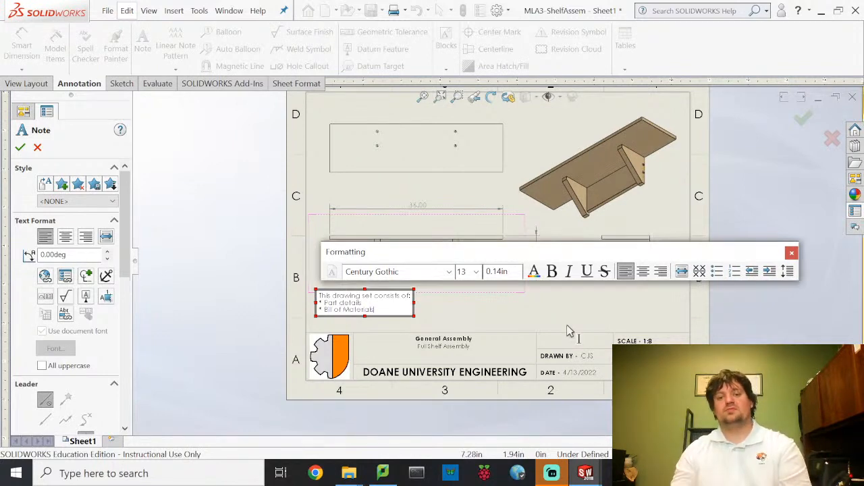
left_click(561, 288)
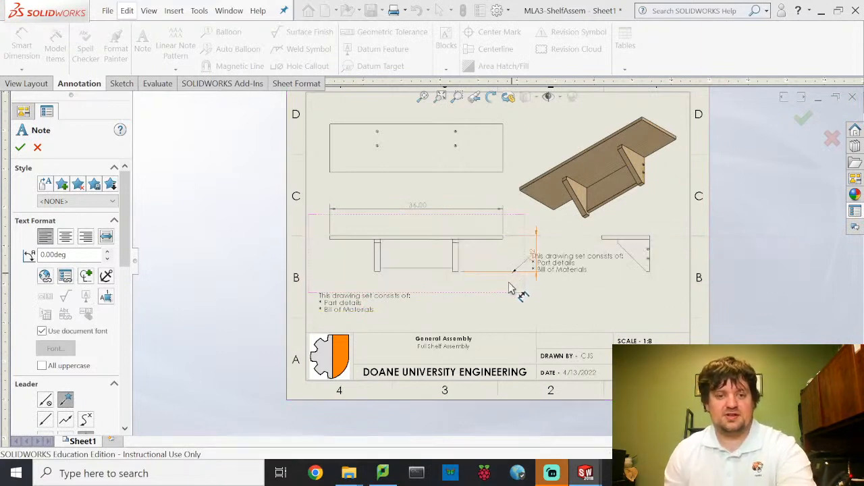
key("Escape")
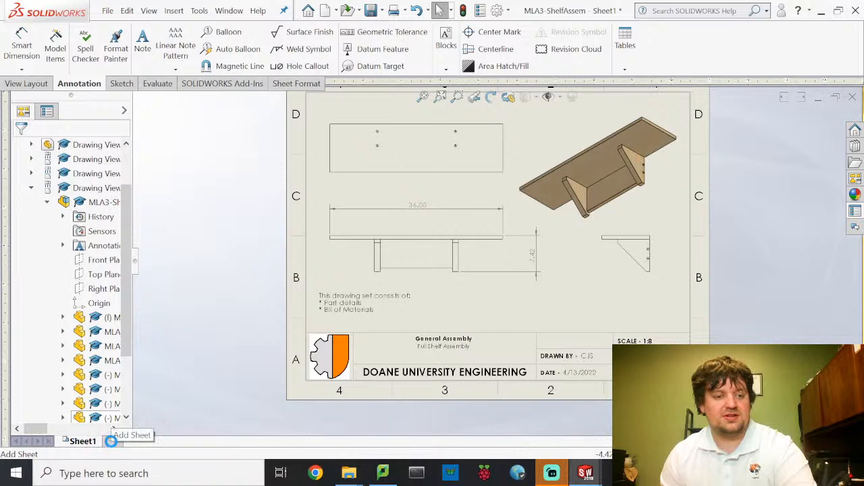
Add a second sheet and place the standard three views of the MLA3-Topshelf 36x10x0.75 part on it.
left_click(111, 441)
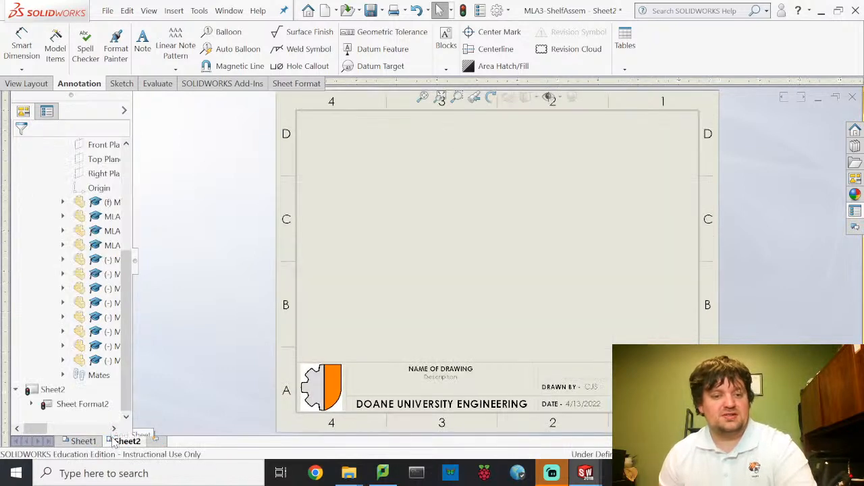
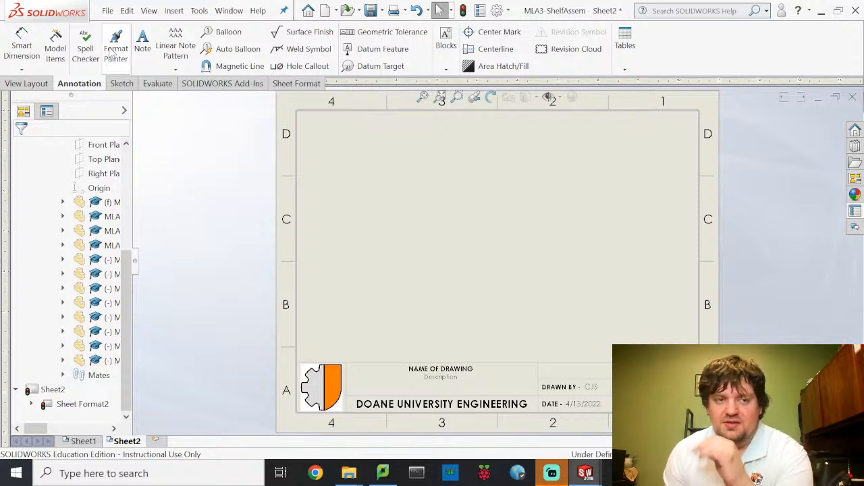
left_click(40, 84)
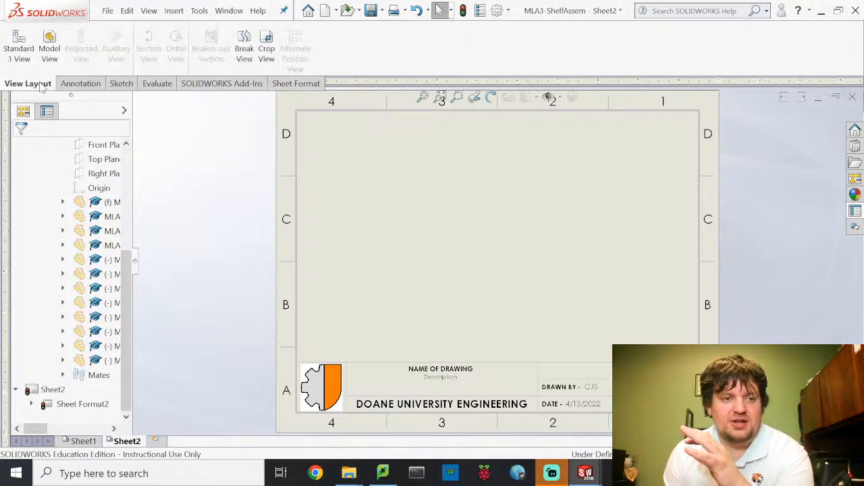
left_click(20, 48)
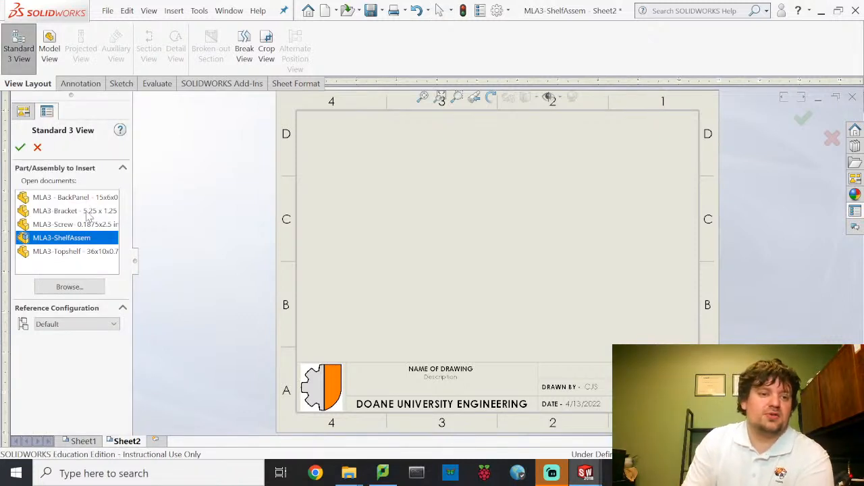
left_click(81, 251)
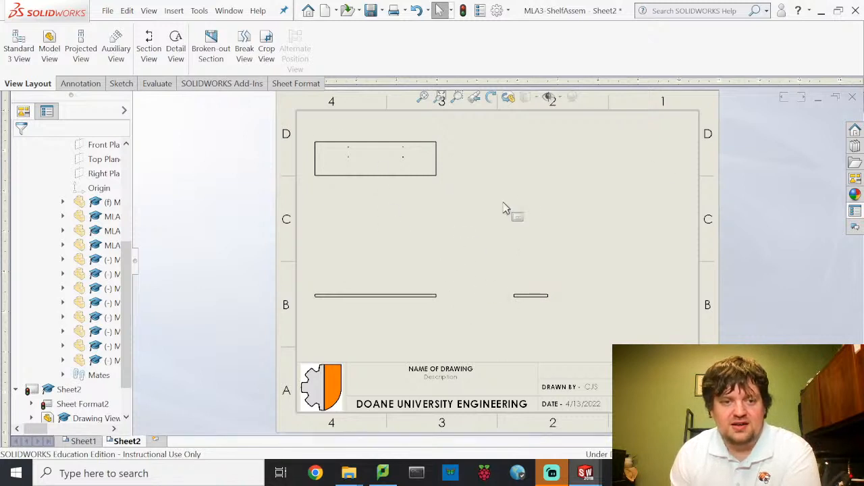
Set the front view to the top orientation so it shows the board's drilled face, and space the views apart on the sheet.
left_click(442, 302)
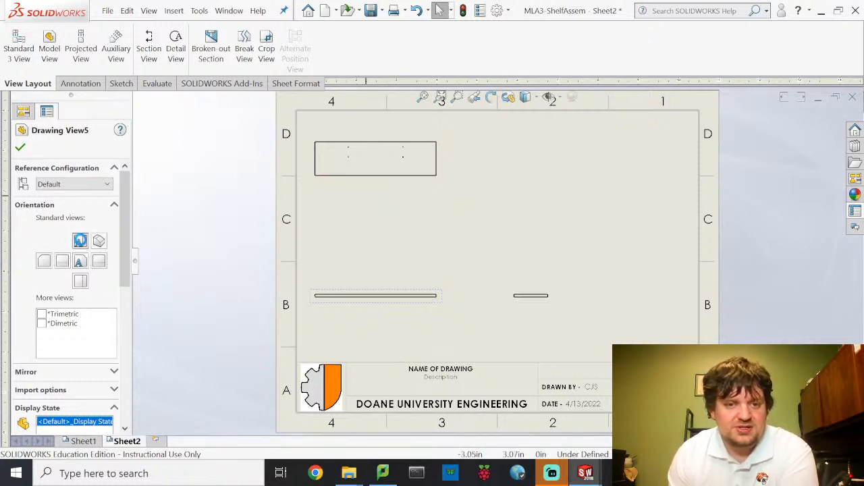
left_click(80, 240)
left_click(463, 253)
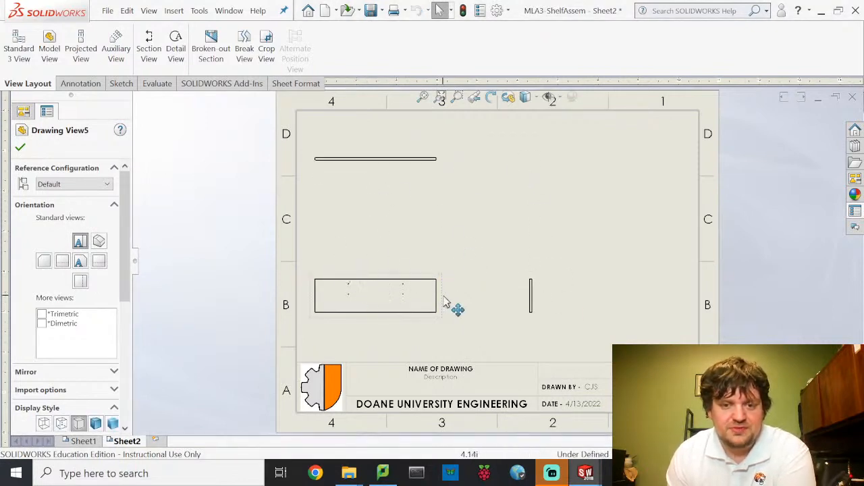
left_click_drag(493, 308, 641, 314)
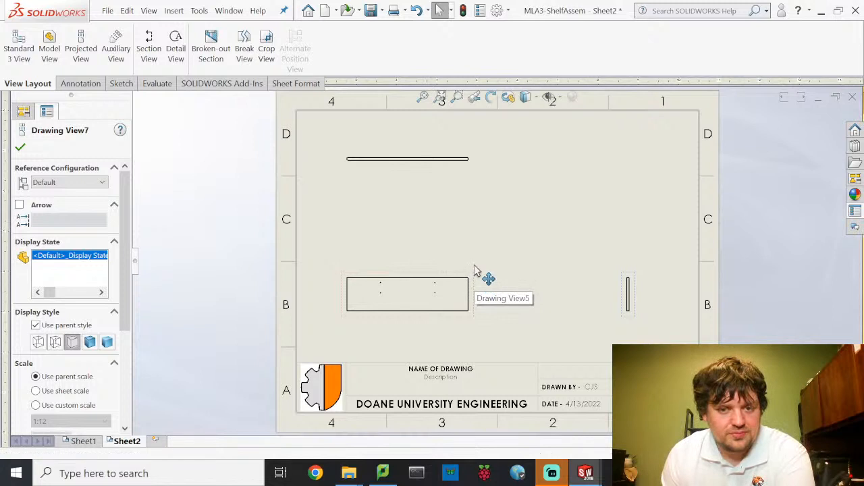
left_click_drag(475, 279, 480, 265)
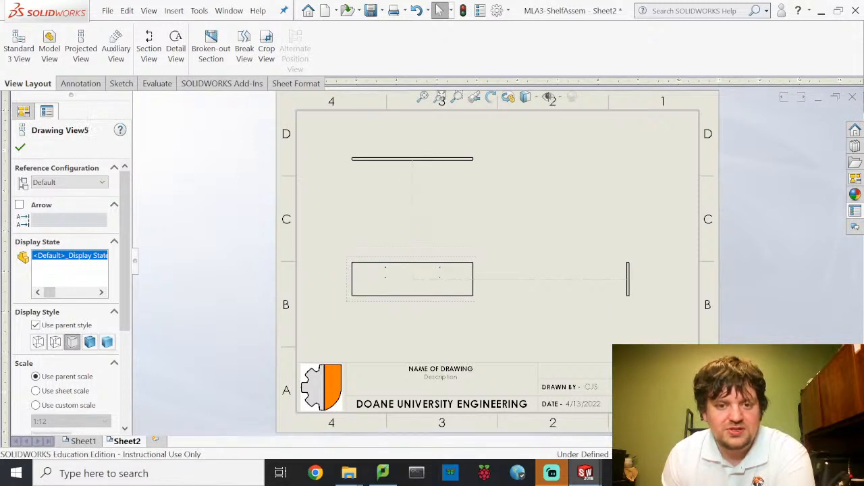
Dimension the diameter of the upper-left screw hole with Smart Dimension, placing it above the board's upper-left corner.
scroll(393, 280, "up", 4)
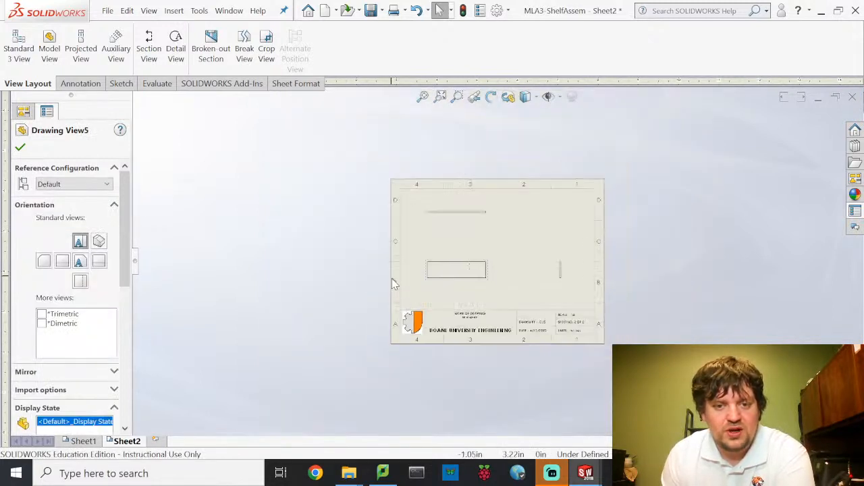
scroll(472, 274, "down", 5)
scroll(510, 286, "down", 5)
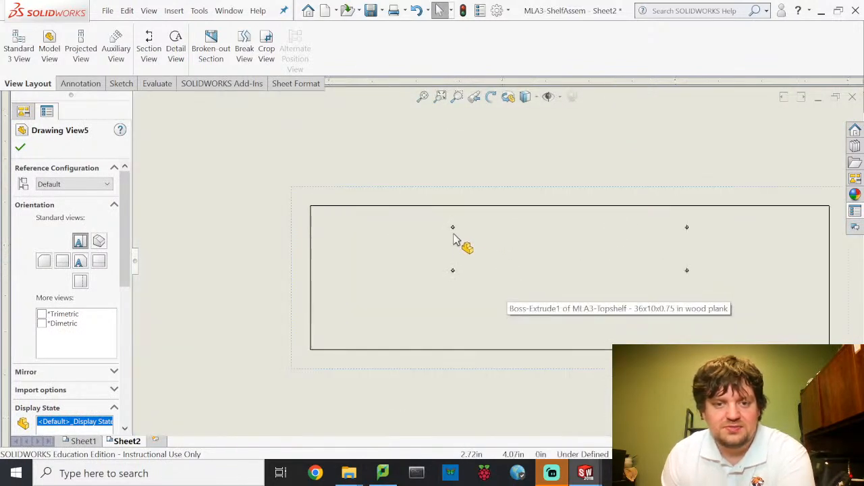
scroll(455, 239, "down", 1)
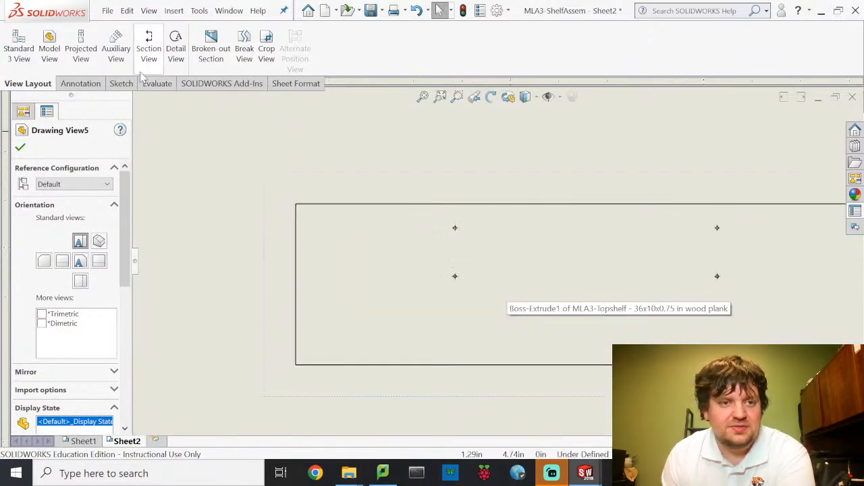
left_click(81, 83)
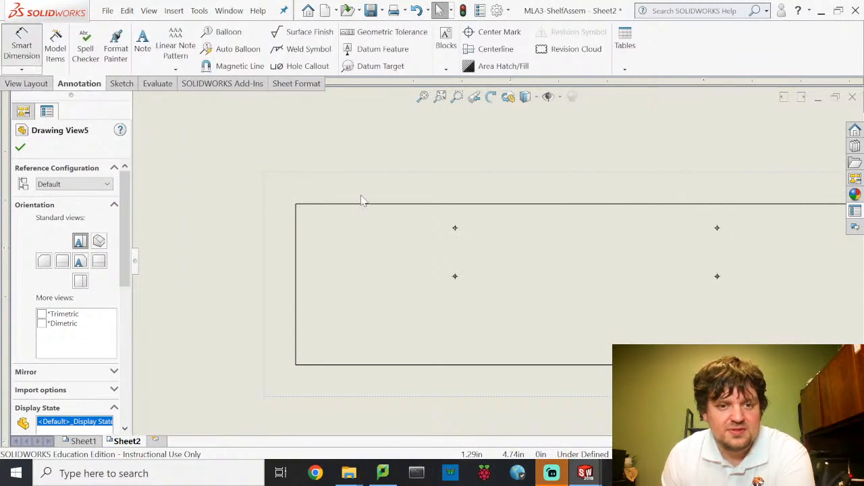
scroll(459, 233, "down", 5)
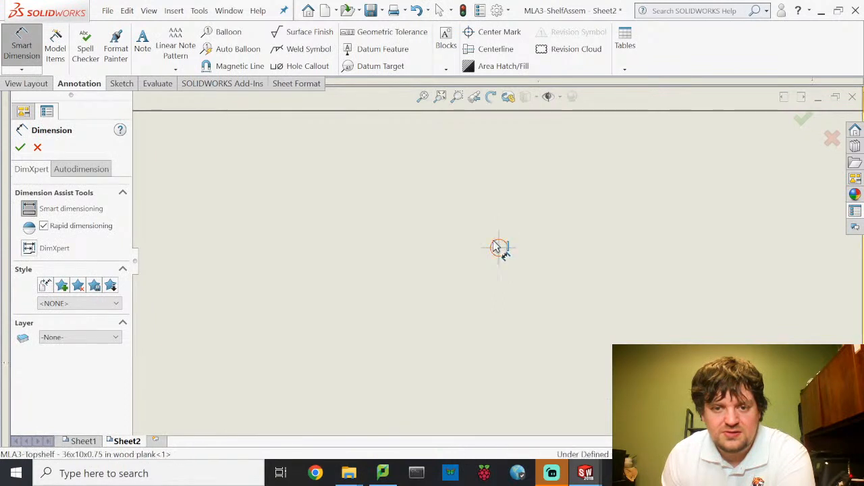
scroll(497, 246, "down", 5)
scroll(493, 246, "up", 8)
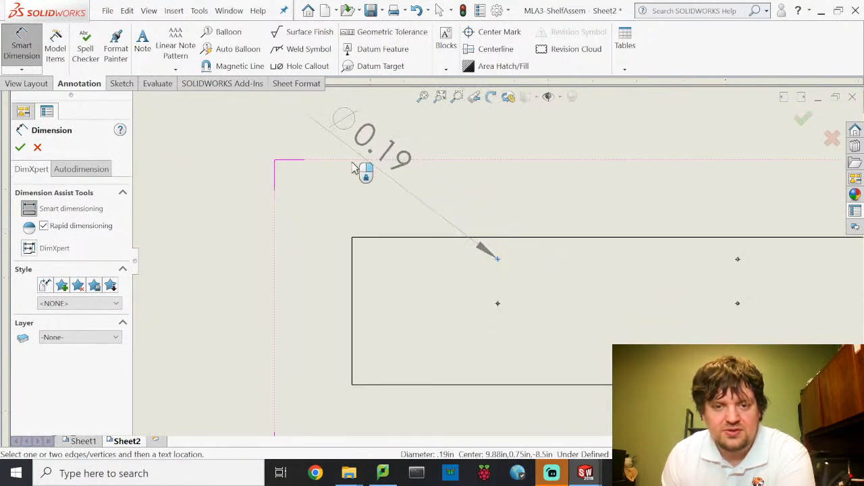
left_click(356, 178)
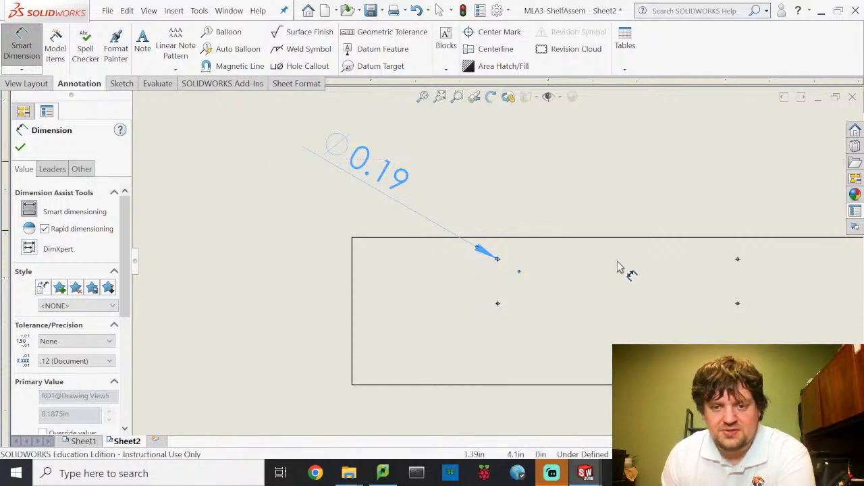
Dimension the horizontal distance from the board's right edge to the center of the upper-right hole, placing it above the board.
scroll(619, 267, "up", 5)
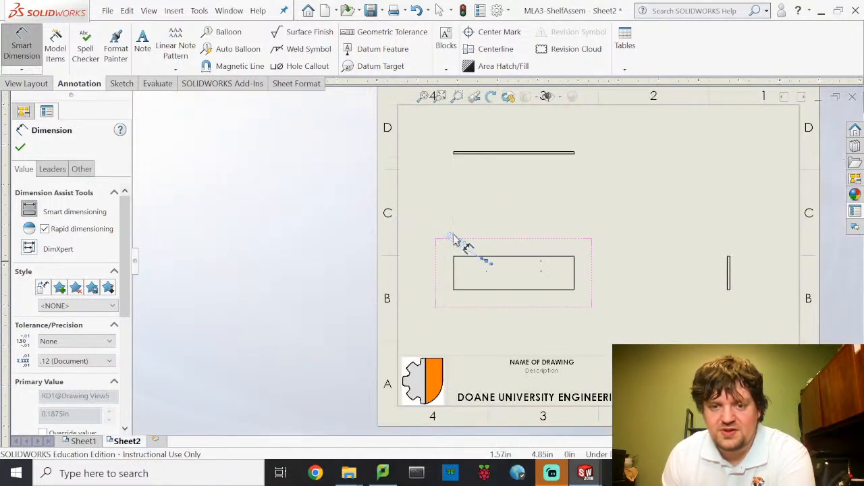
scroll(531, 295, "down", 5)
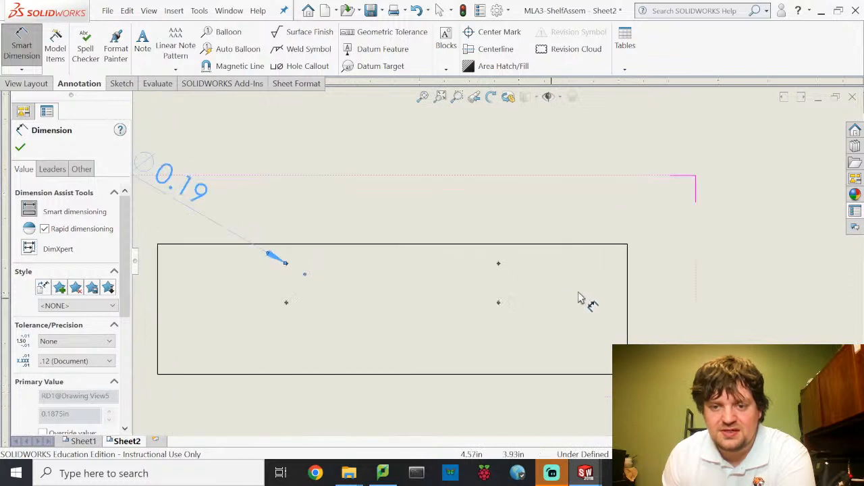
left_click(627, 255)
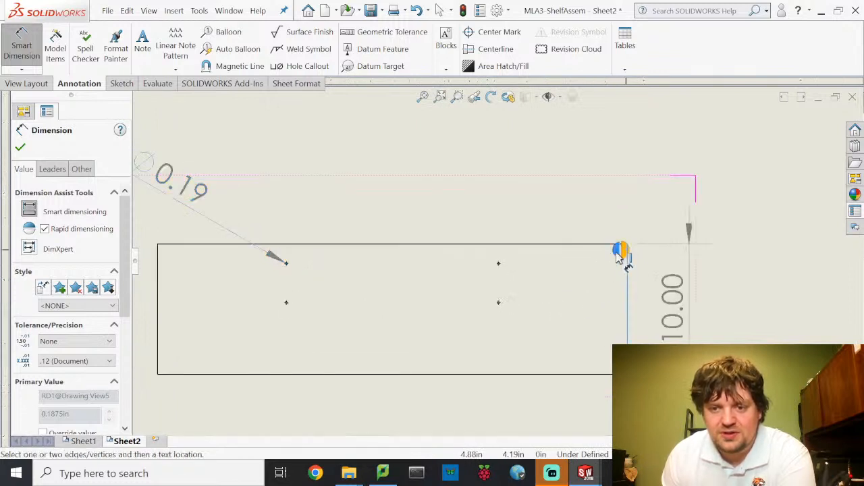
scroll(501, 269, "down", 8)
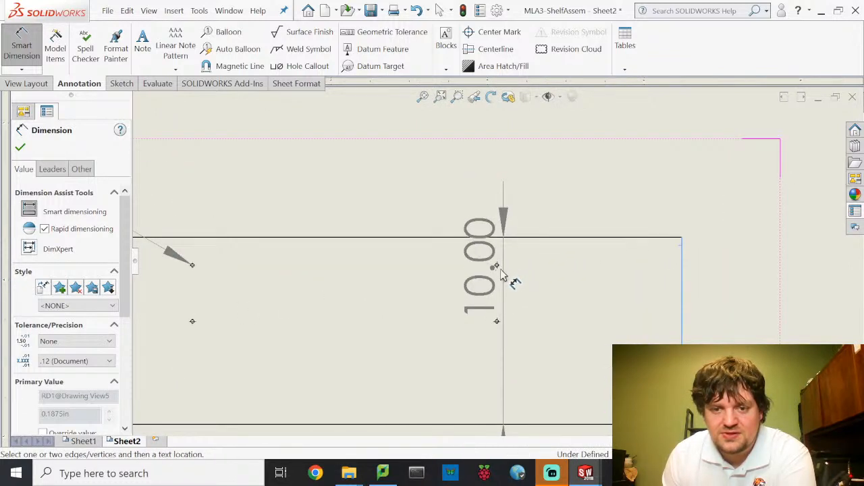
scroll(485, 254, "down", 5)
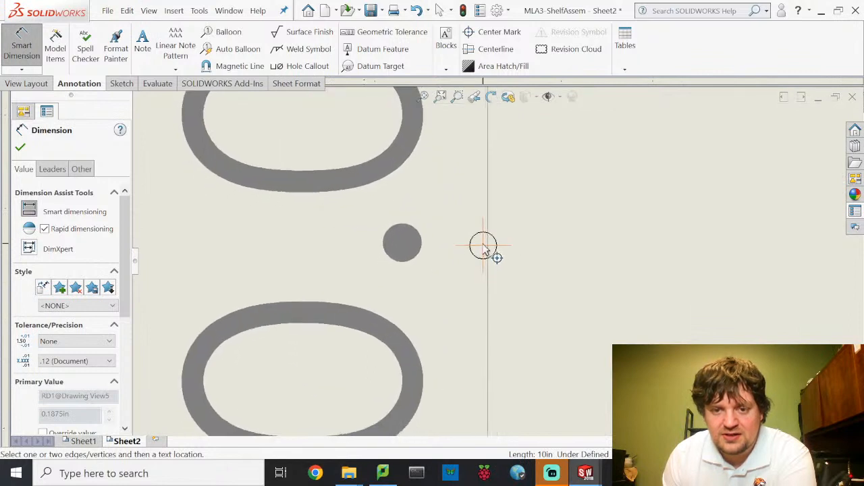
left_click(483, 251)
scroll(487, 205, "down", 4)
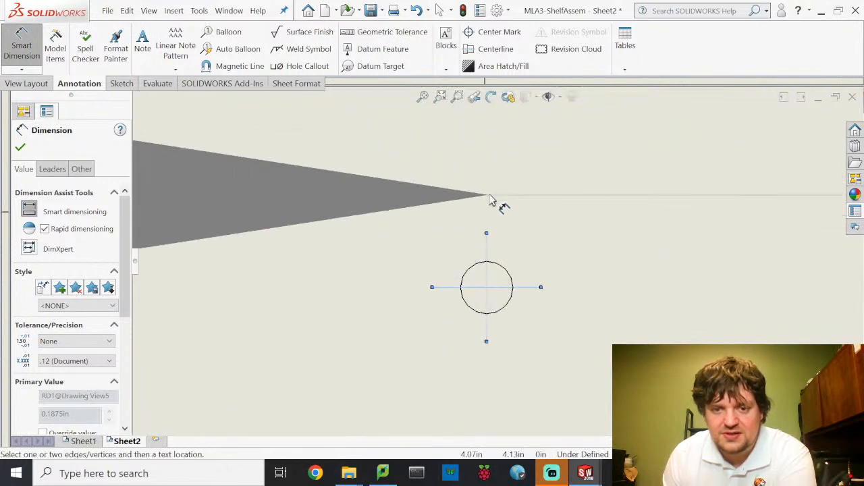
scroll(496, 213, "up", 7)
scroll(540, 203, "up", 6)
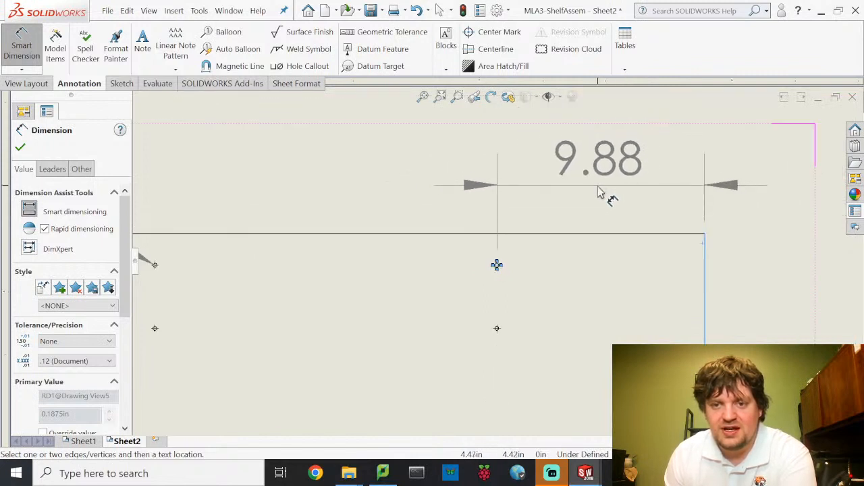
left_click(581, 199)
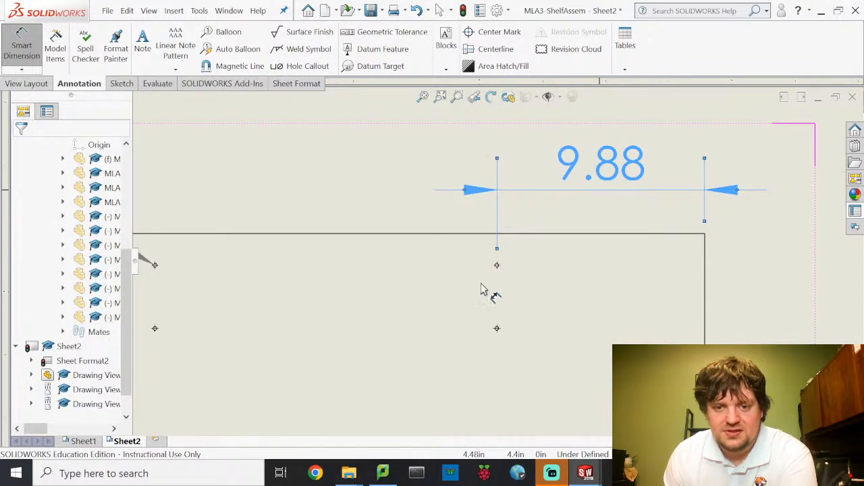
scroll(500, 270, "down", 5)
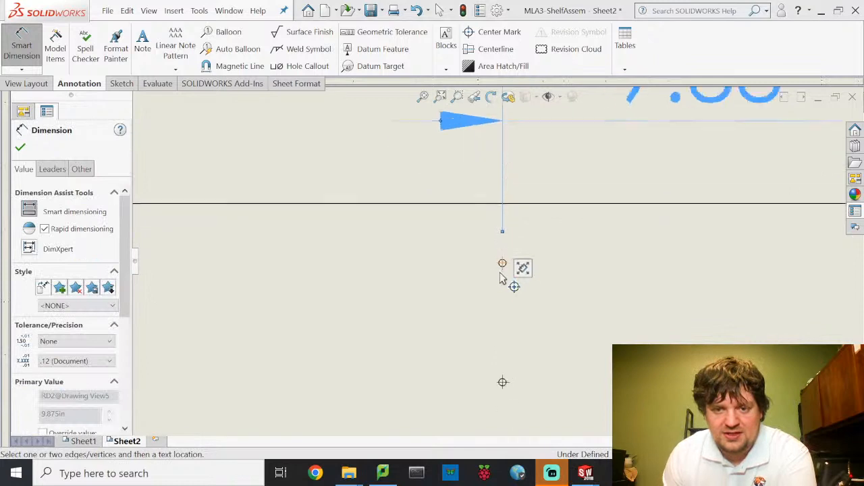
Dimension the horizontal distance between the centers of the upper-left and upper-right holes, placing it above the board.
scroll(503, 263, "down", 2)
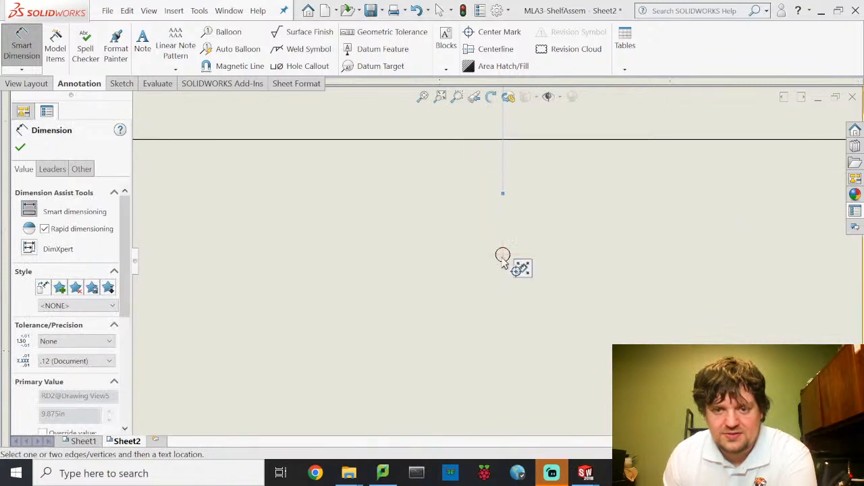
scroll(486, 268, "up", 6)
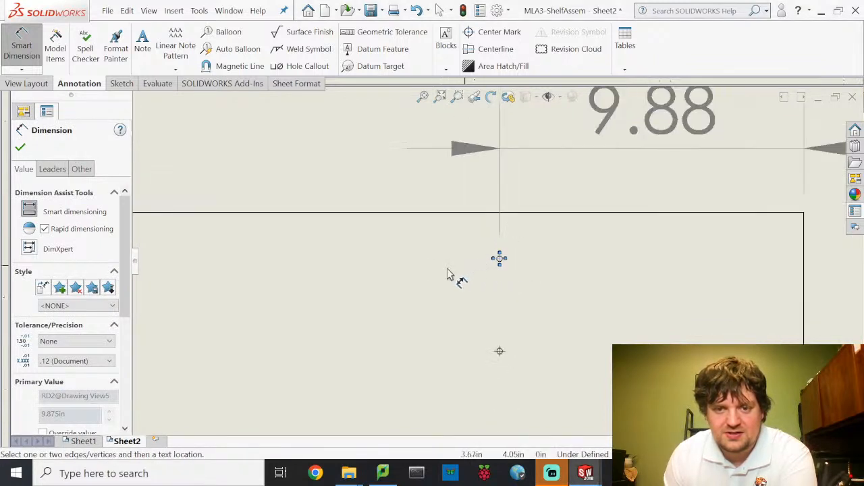
scroll(497, 261, "up", 8)
scroll(324, 267, "down", 10)
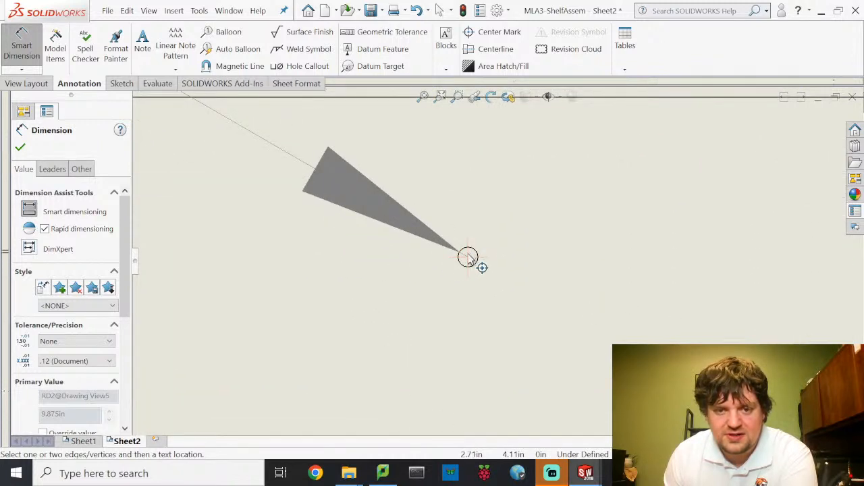
left_click(468, 257)
scroll(540, 237, "down", 6)
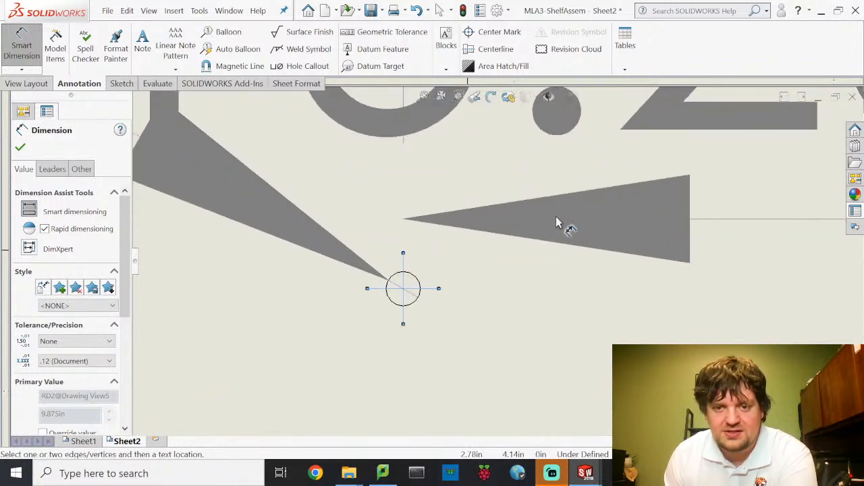
scroll(556, 223, "up", 8)
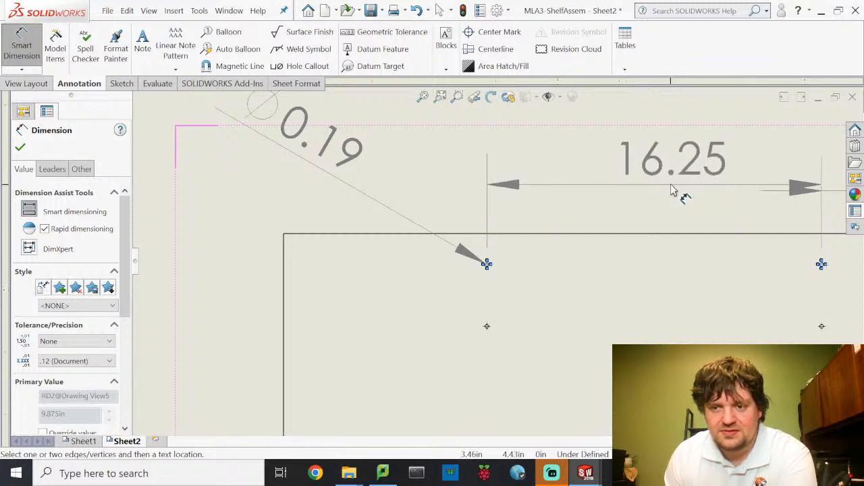
left_click(679, 187)
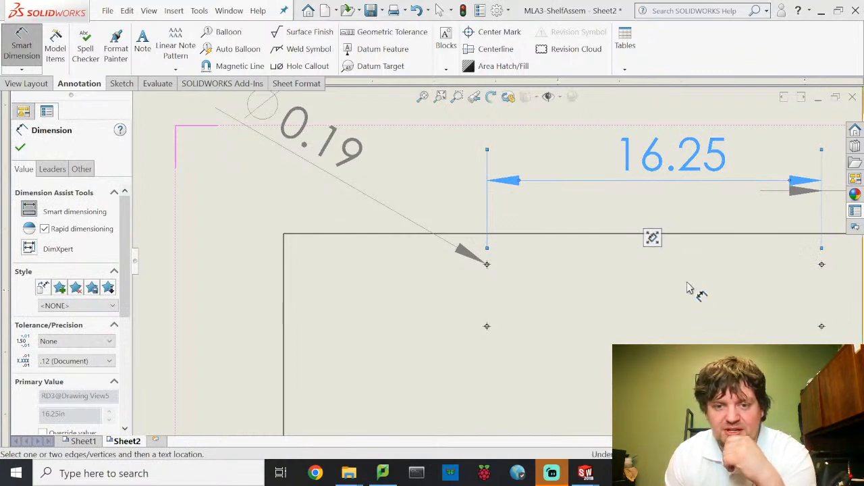
Dimension the vertical distance from the board's top edge to the center of the upper-right hole, placing it to the right of the board.
middle_click_drag(717, 291, 596, 254)
scroll(617, 270, "down", 3)
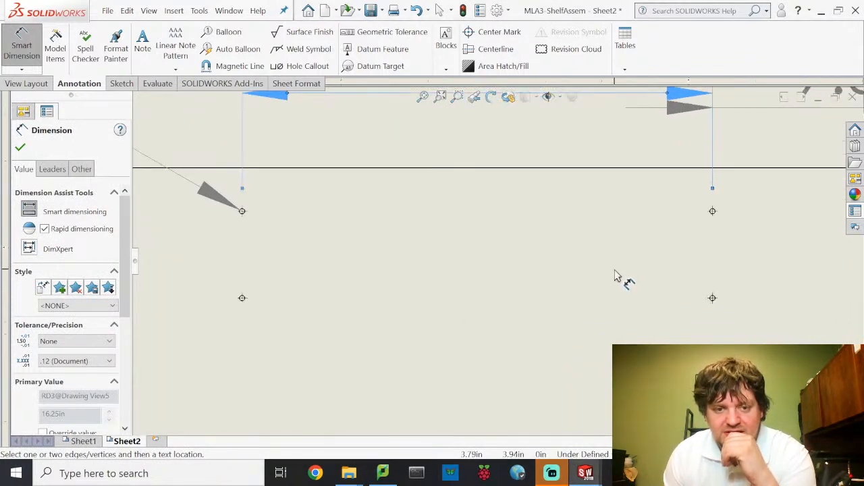
scroll(617, 272, "up", 5)
scroll(604, 251, "down", 2)
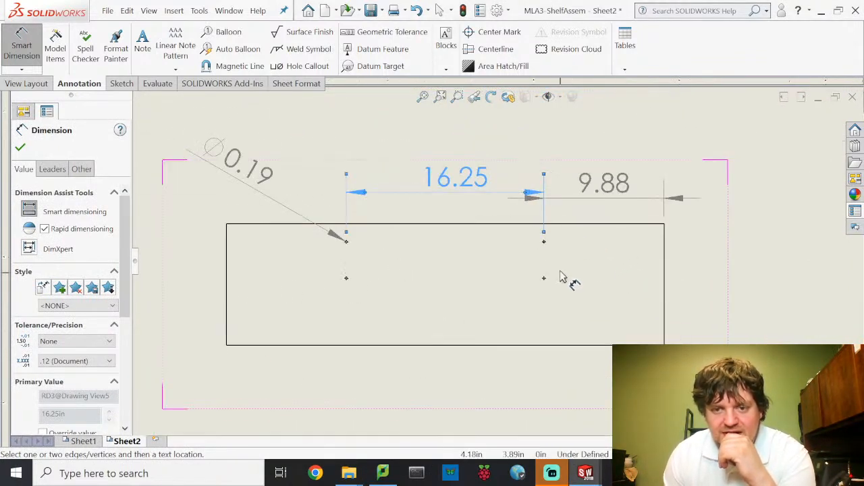
left_click(575, 228)
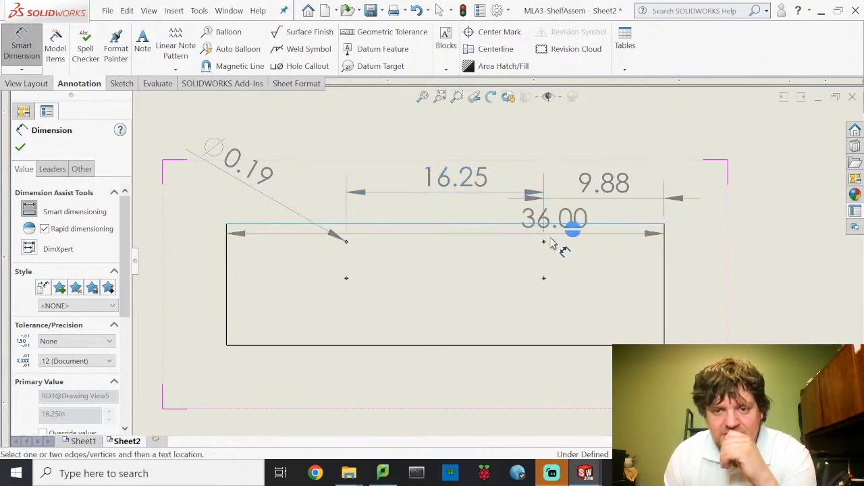
scroll(550, 249, "up", 3)
scroll(540, 249, "down", 6)
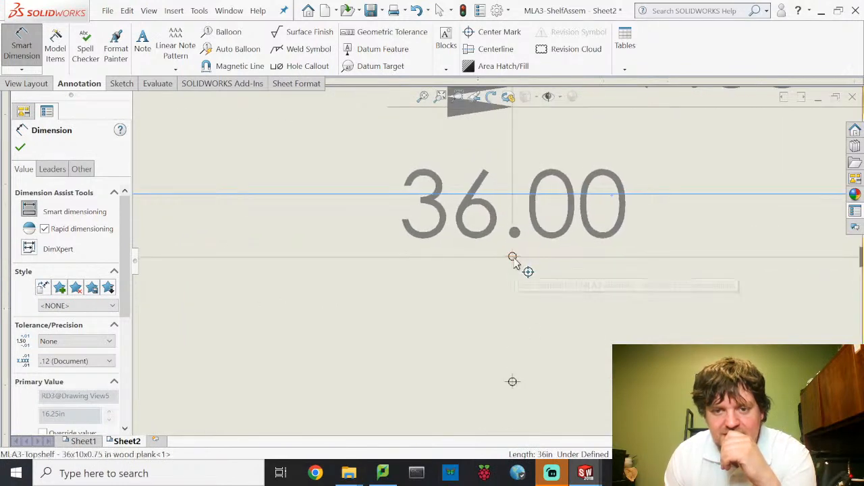
left_click(513, 255)
scroll(557, 259, "up", 2)
scroll(574, 257, "up", 2)
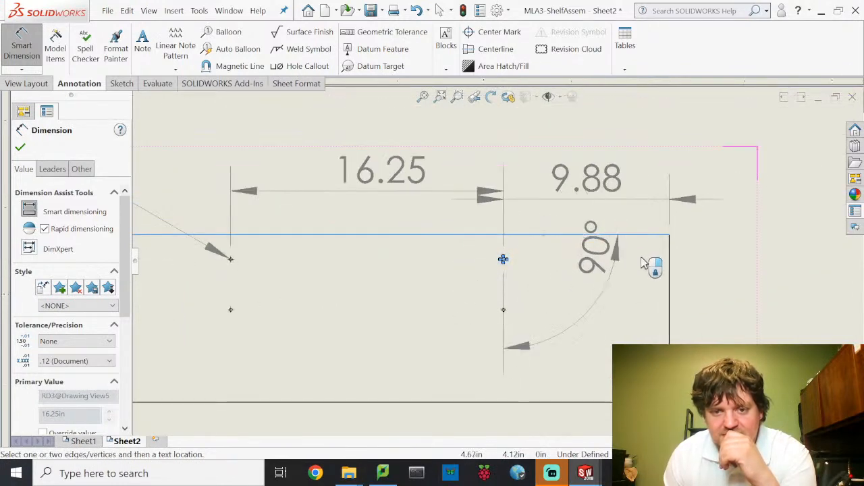
scroll(503, 263, "down", 4)
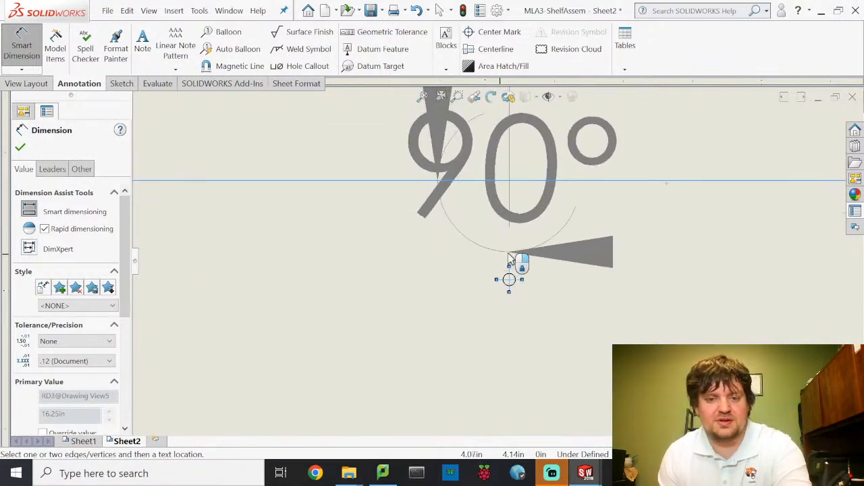
key("Escape")
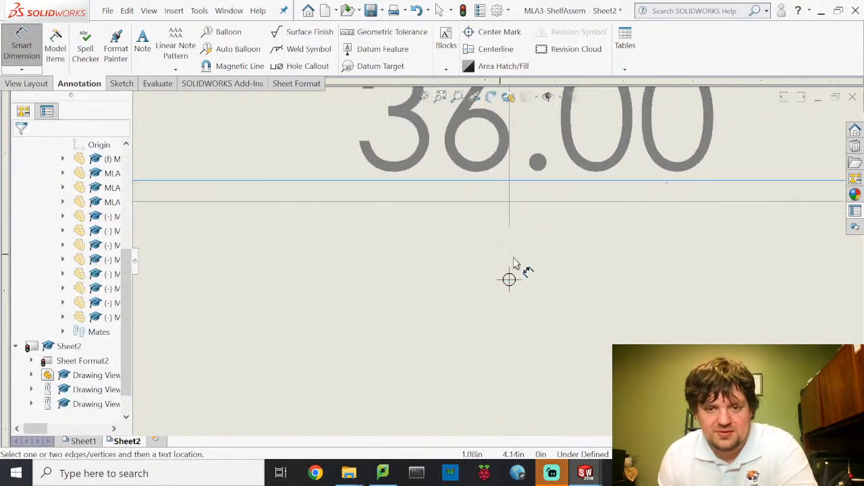
scroll(517, 278, "down", 3)
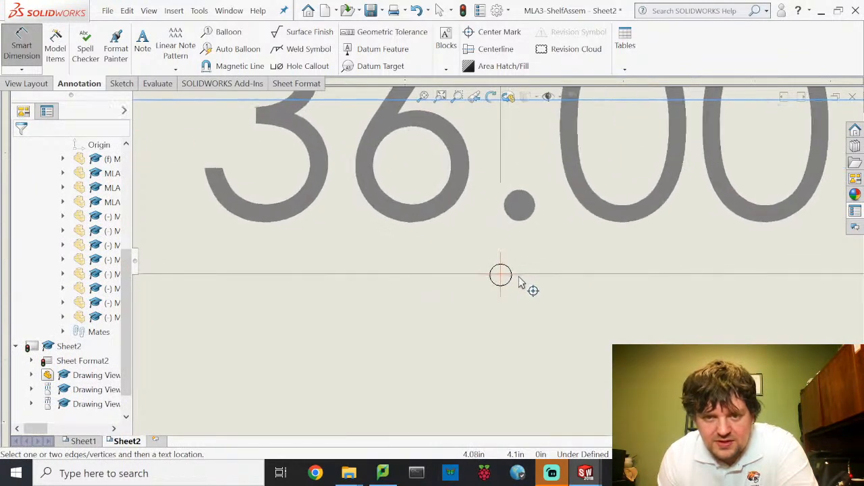
left_click(521, 285)
scroll(643, 266, "up", 5)
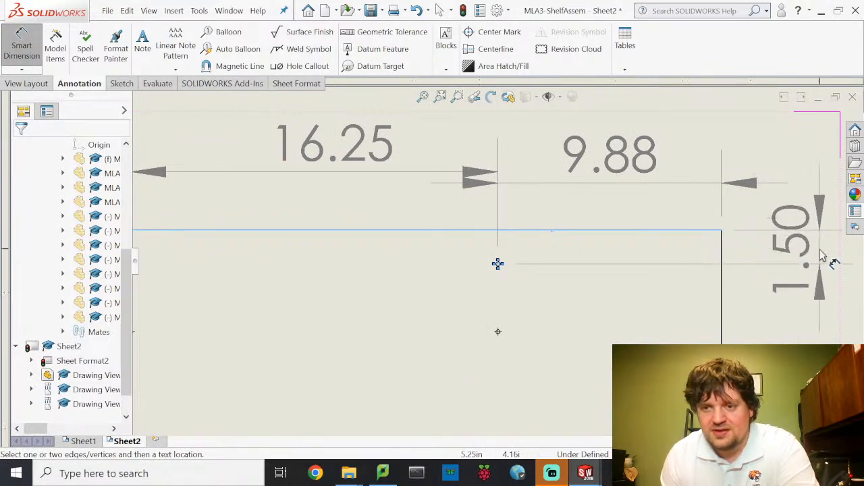
mouse_move(798, 311)
middle_mouse_down()
mouse_move(735, 307)
mouse_move(552, 328)
middle_mouse_up()
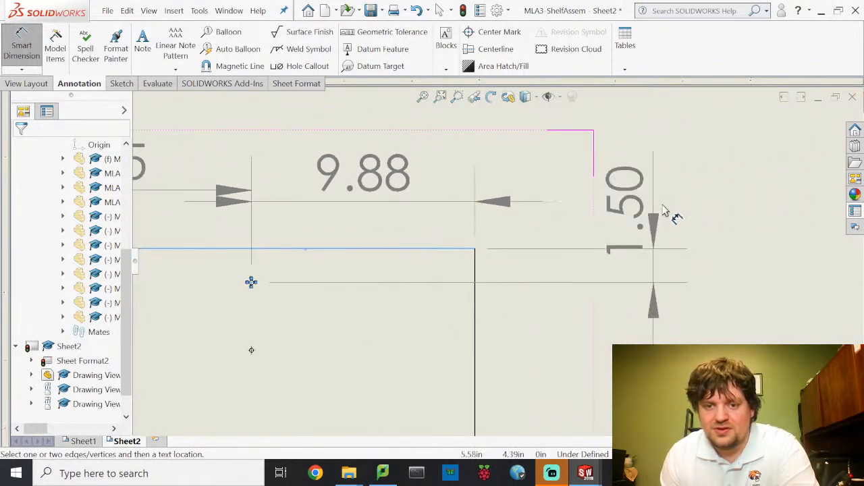
left_click(670, 177)
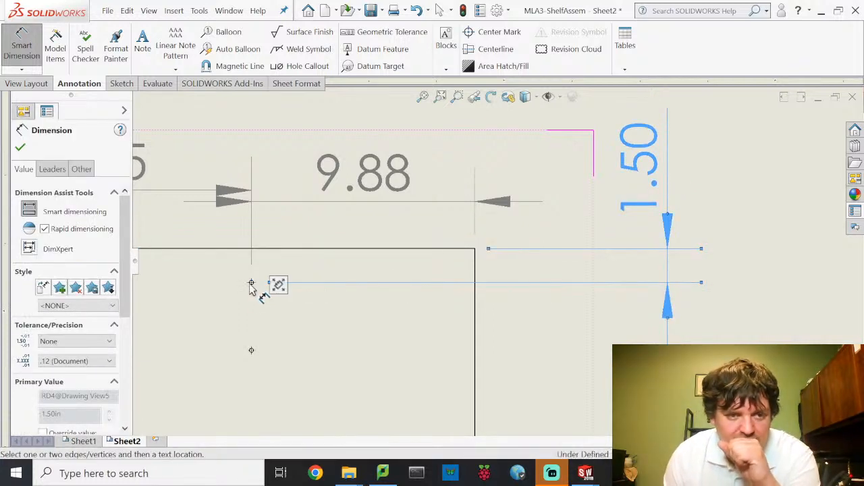
Dimension the vertical distance between the centers of the two right-hand holes, placing it outside the previous vertical dimension, and end Smart Dimension.
scroll(250, 285, "down", 1)
scroll(257, 291, "down", 5)
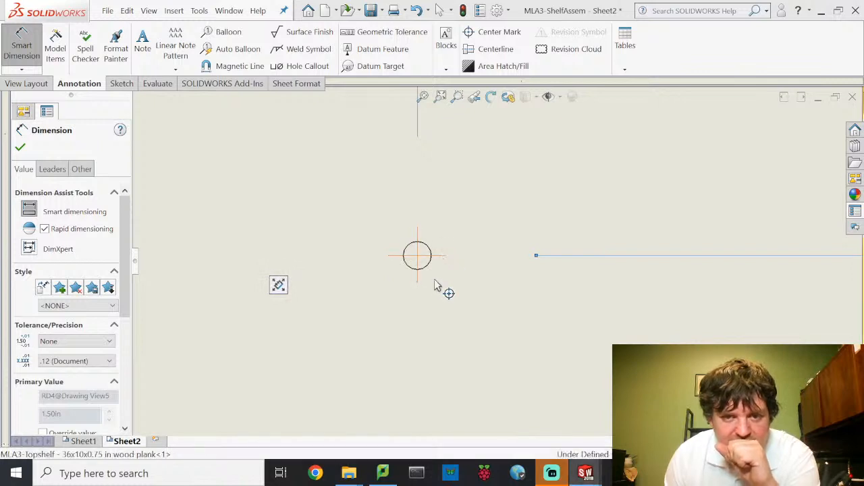
scroll(443, 328, "up", 3)
scroll(480, 376, "down", 3)
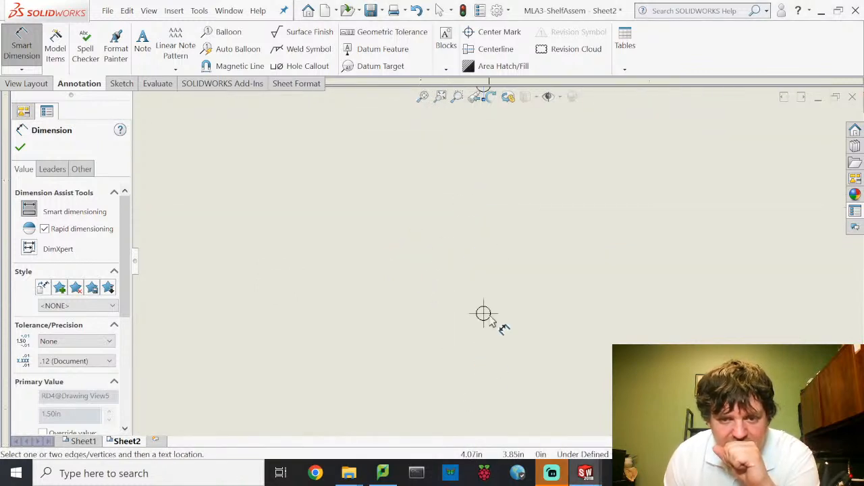
scroll(496, 317, "up", 5)
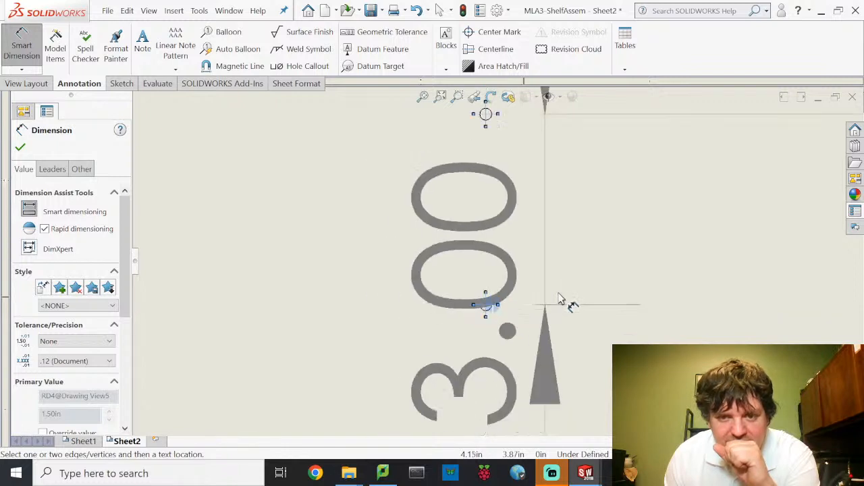
middle_click_drag(699, 295, 530, 300)
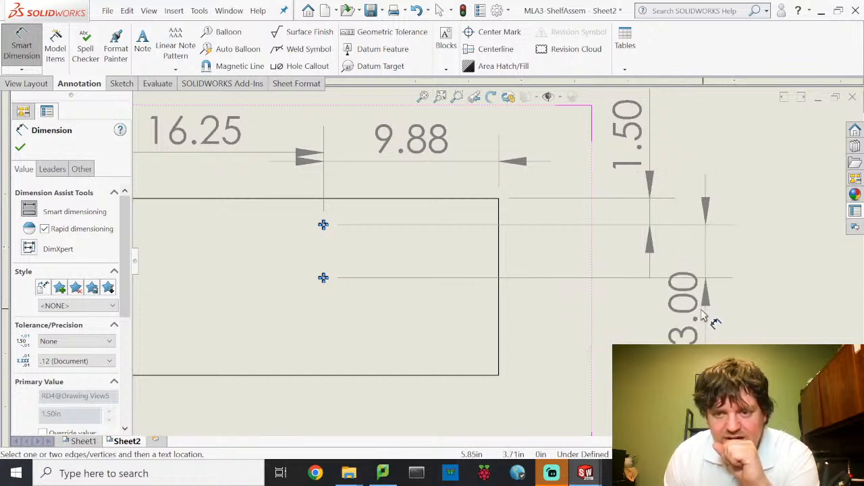
left_click(702, 316)
key("Escape")
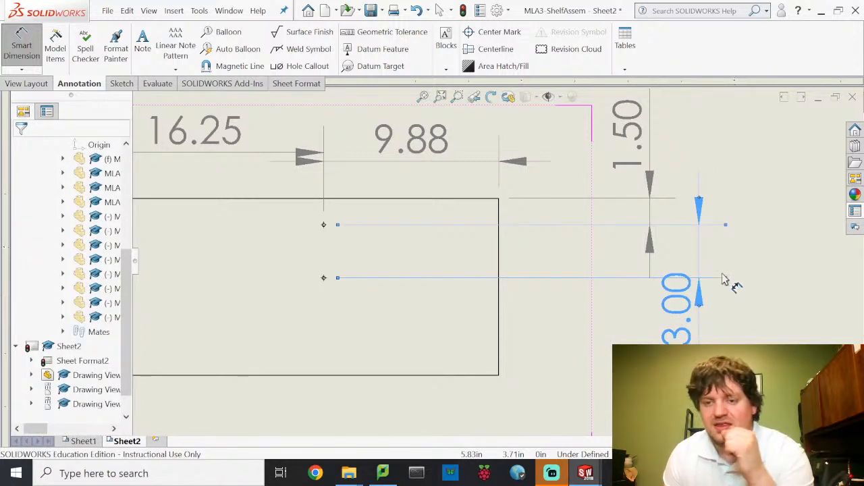
left_click(722, 279)
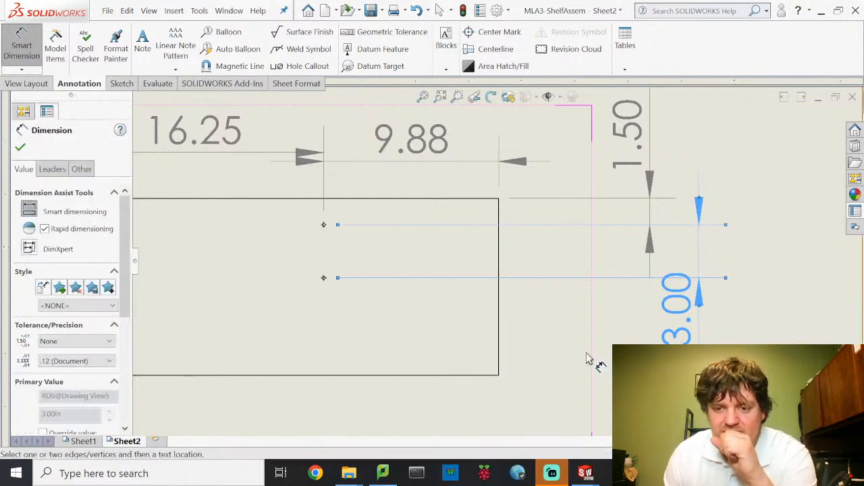
key("Escape")
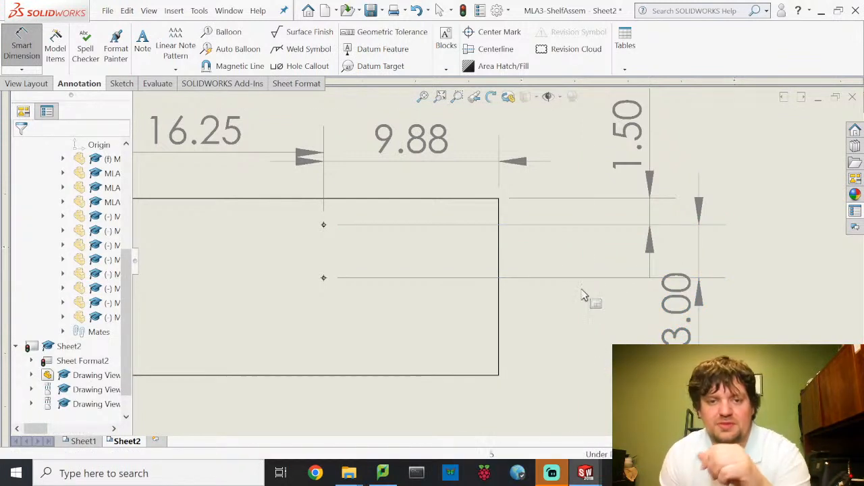
scroll(586, 289, "down", 2)
scroll(528, 303, "up", 4)
key("Escape")
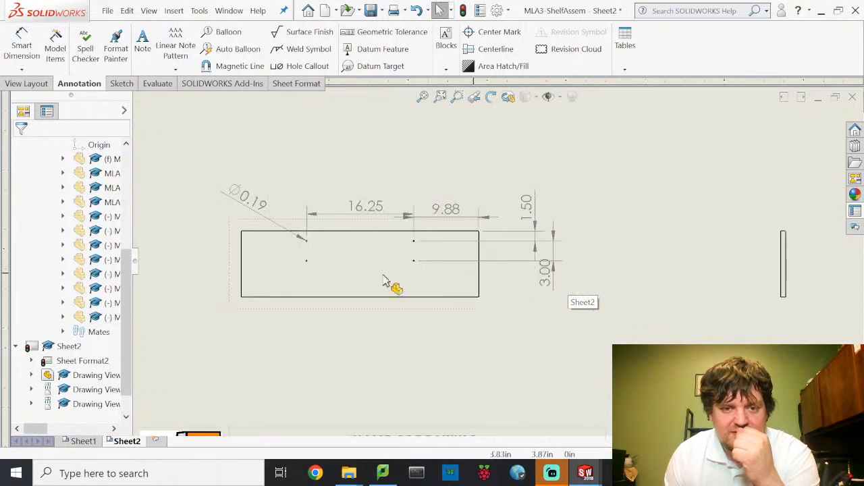
Dimension the board's overall height to the left of the front view and its overall length below it, and end Smart Dimension.
scroll(234, 234, "up", 3)
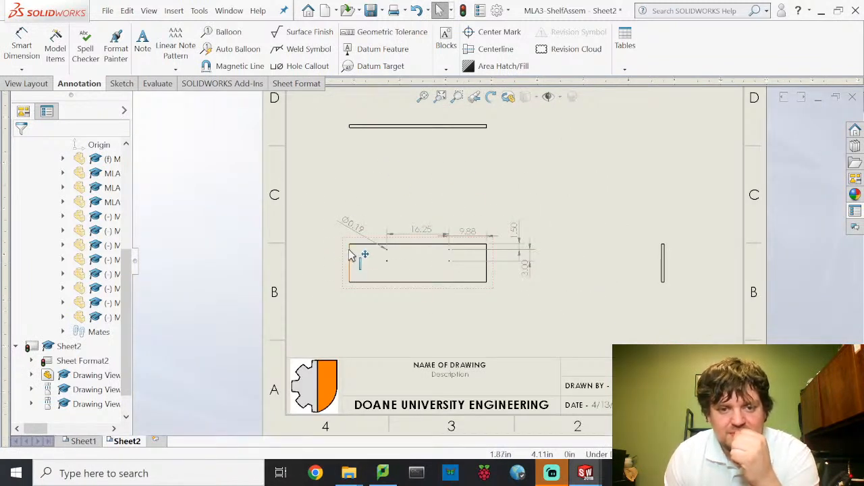
left_click(348, 254)
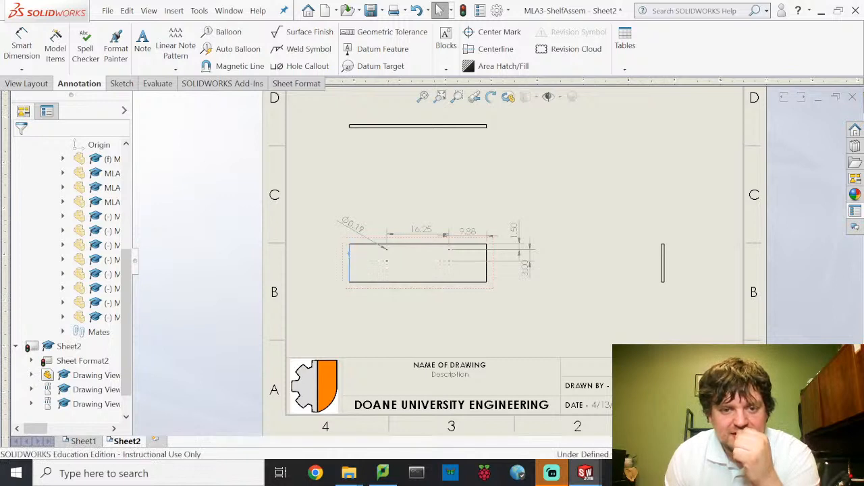
left_click(20, 44)
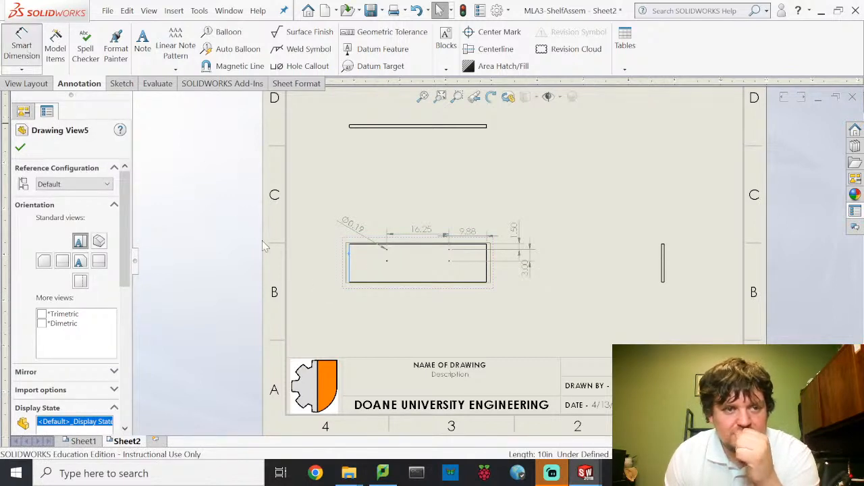
left_click(351, 270)
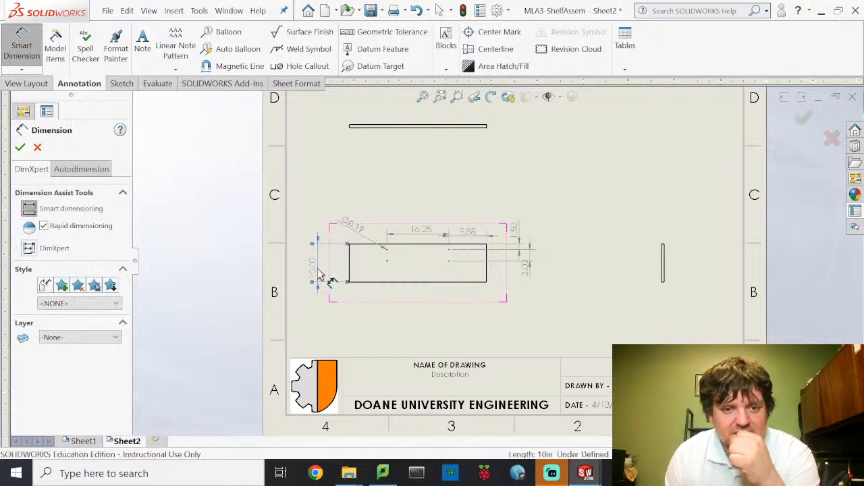
left_click(409, 284)
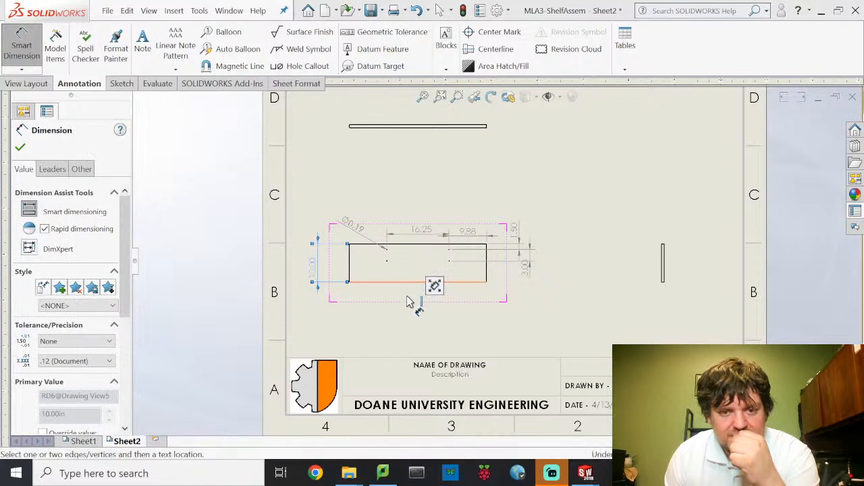
left_click(410, 284)
left_click(426, 314)
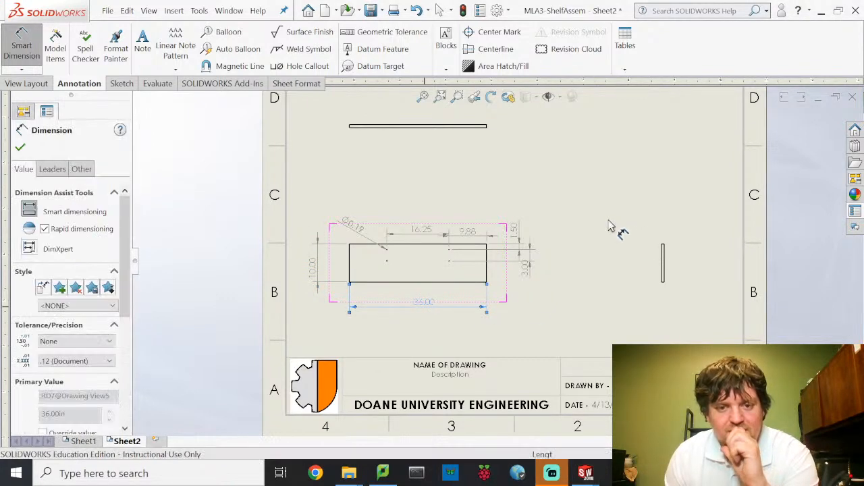
left_click(434, 167)
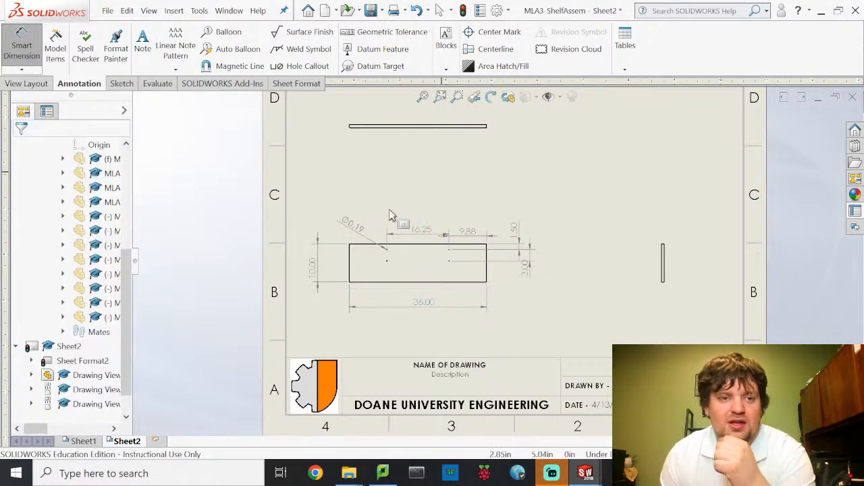
key("Escape")
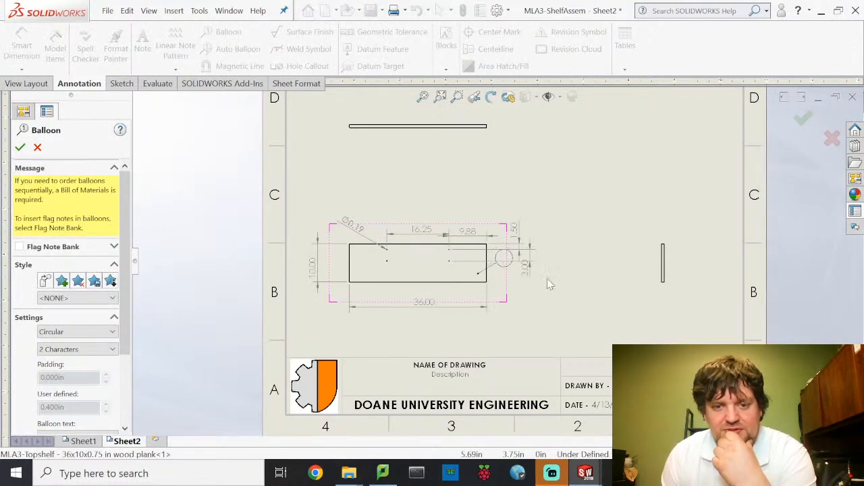
Place the board's item-number balloon below and to the right of the front view.
left_click(549, 304)
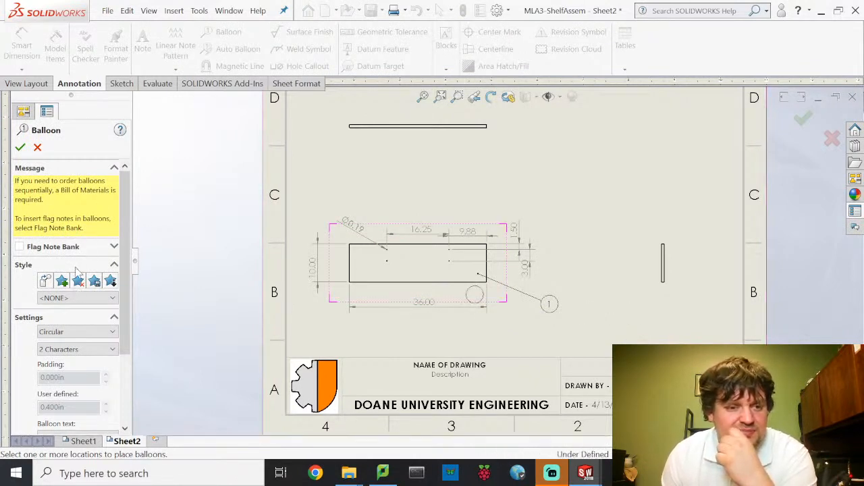
scroll(76, 272, "down", 3)
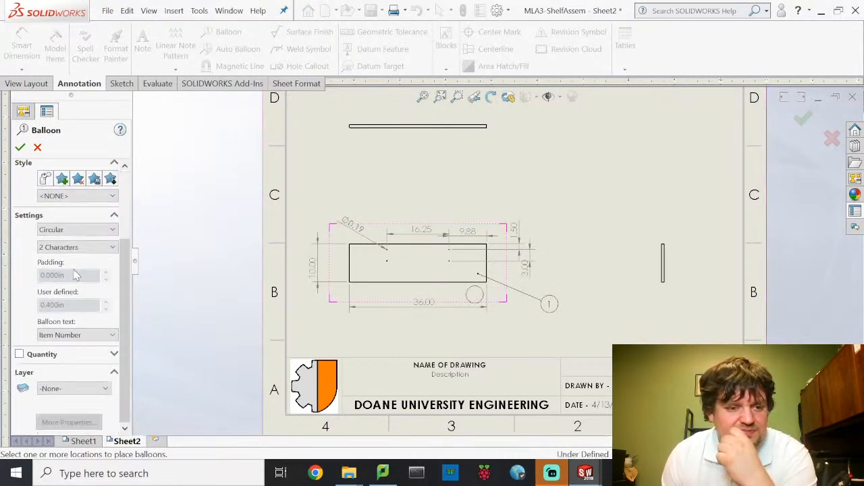
left_click(100, 335)
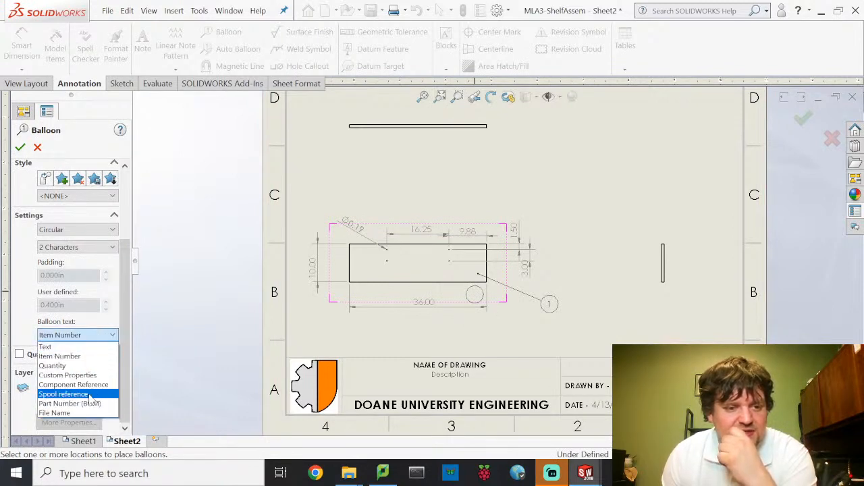
left_click(67, 376)
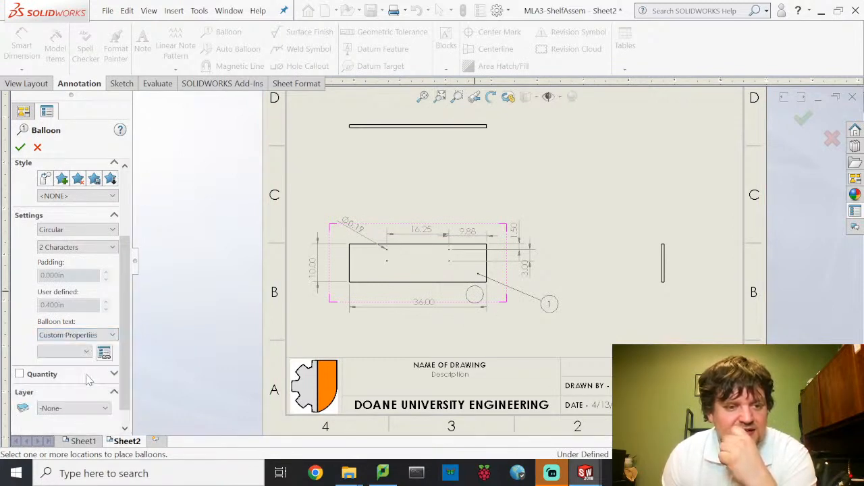
left_click(85, 353)
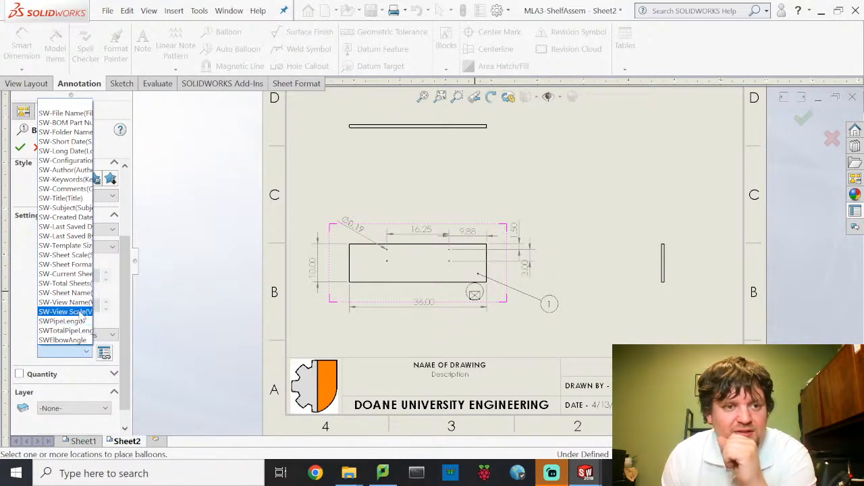
left_click(15, 332)
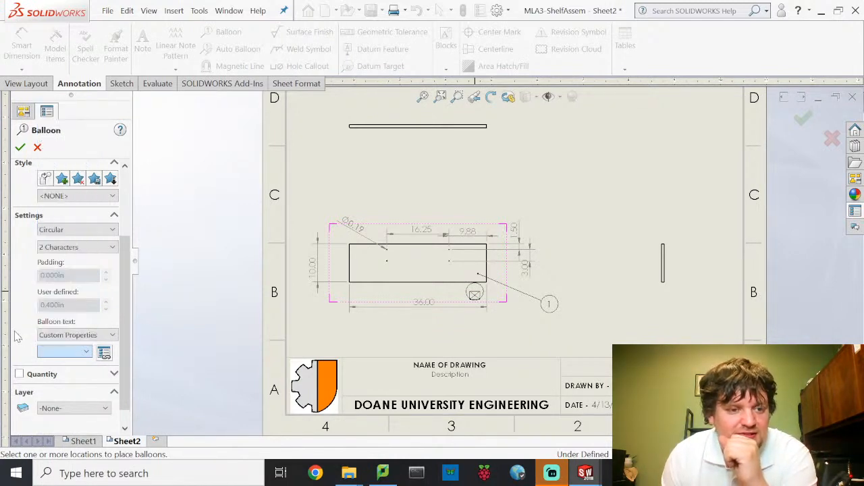
left_click(104, 353)
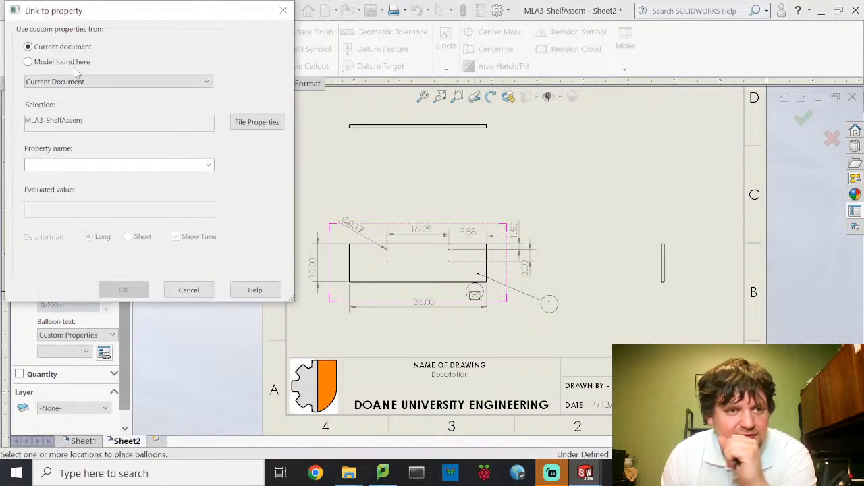
left_click(206, 87)
left_click(206, 86)
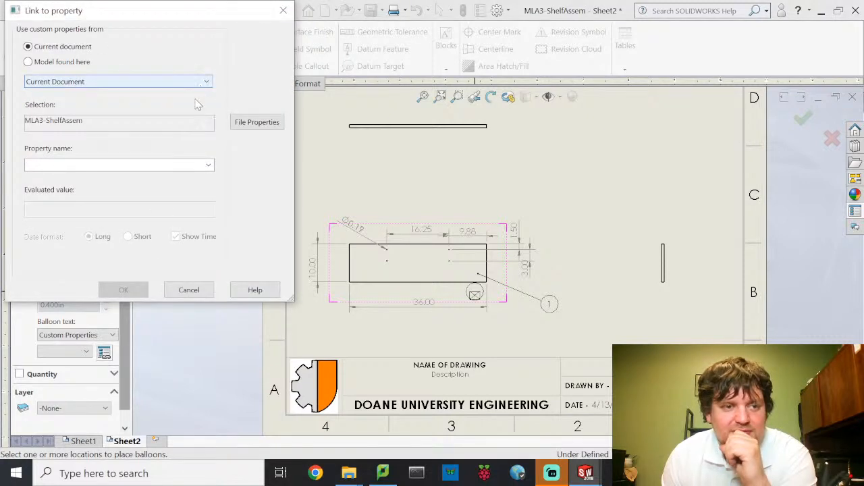
left_click(256, 123)
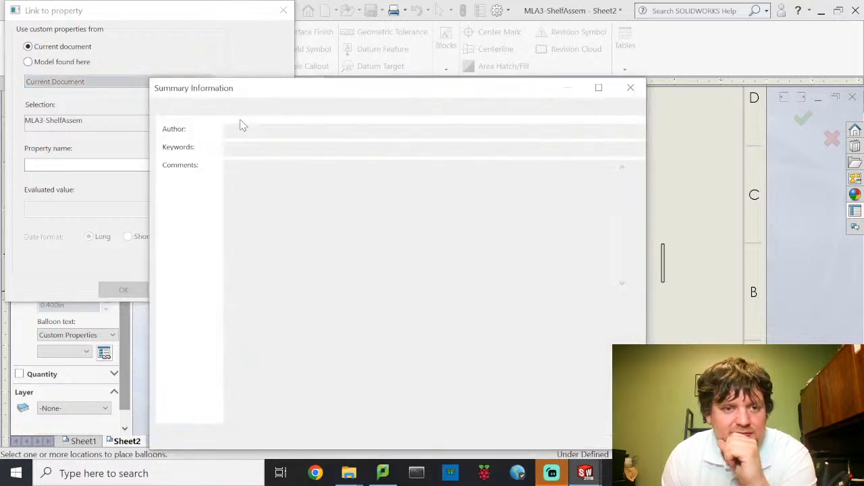
left_click(206, 110)
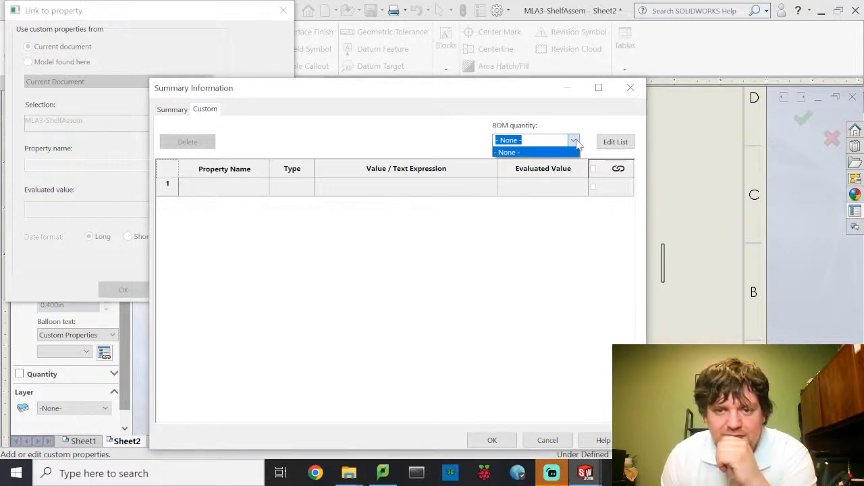
left_click(573, 140)
left_click(607, 142)
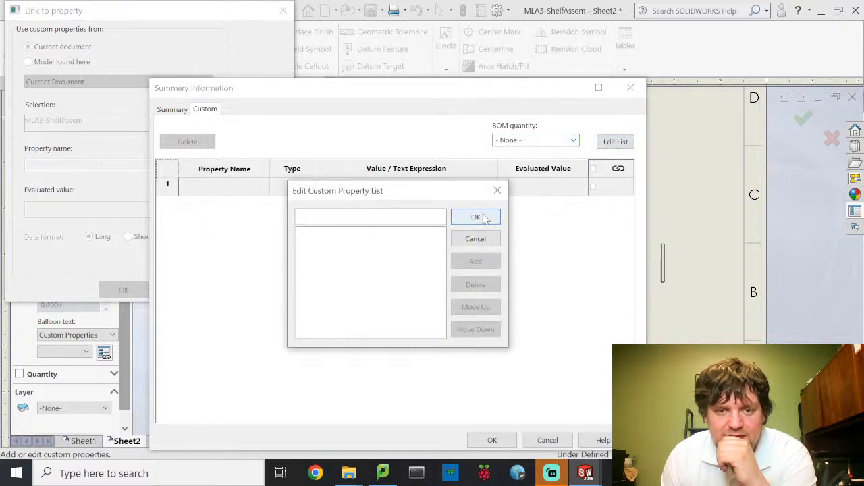
left_click(478, 240)
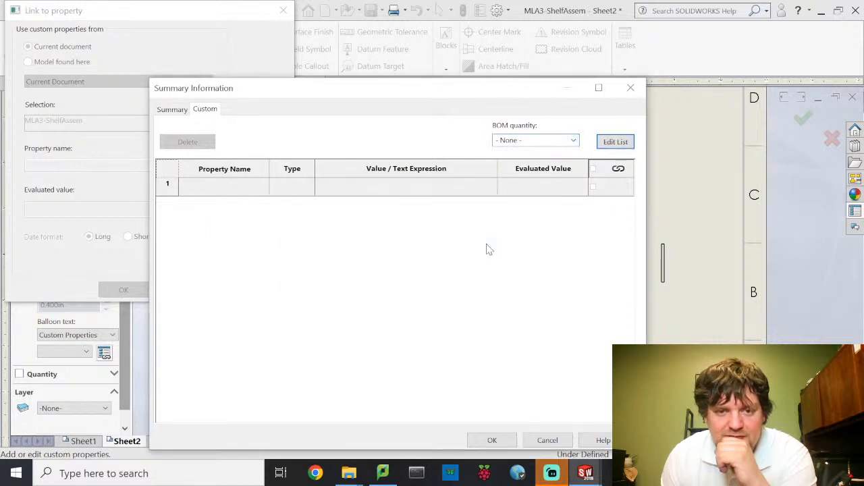
left_click(547, 440)
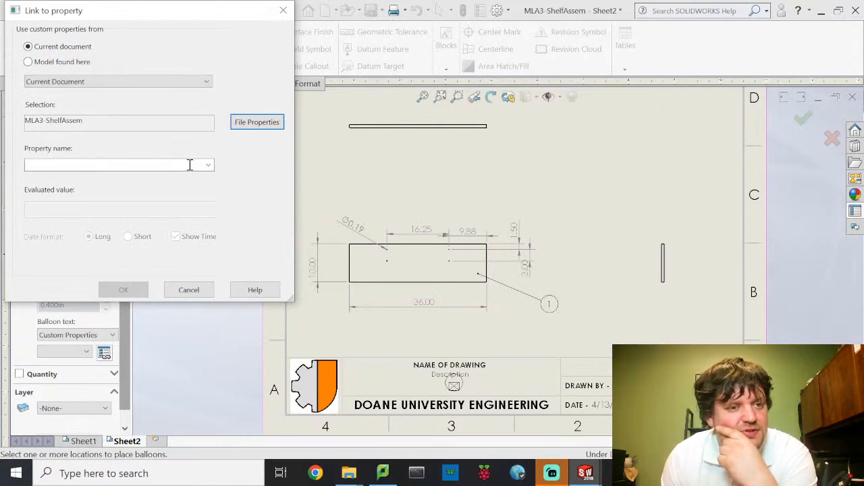
left_click(28, 62)
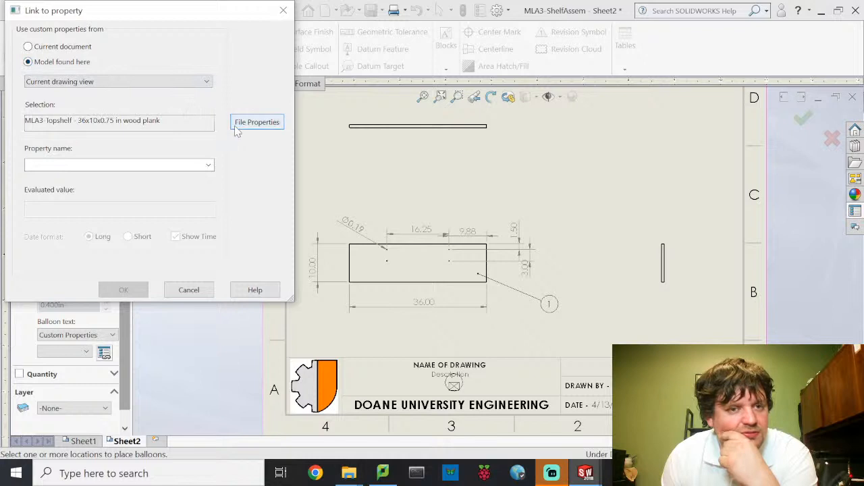
left_click(209, 166)
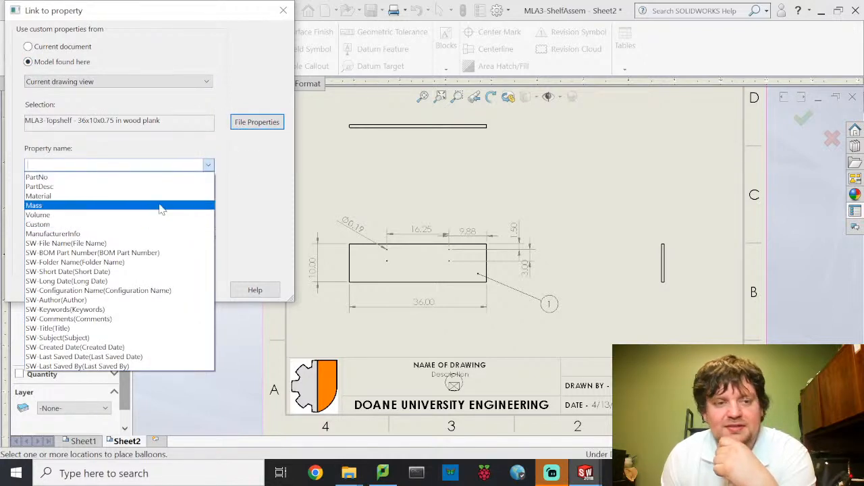
left_click(241, 172)
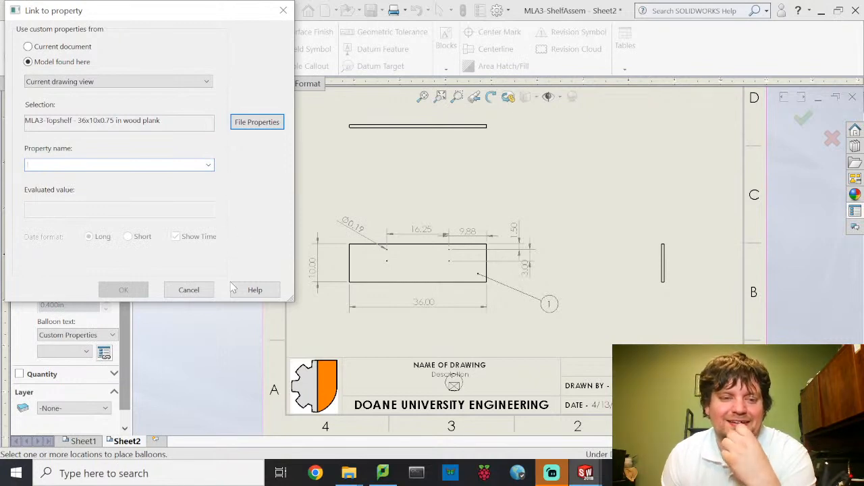
left_click(189, 291)
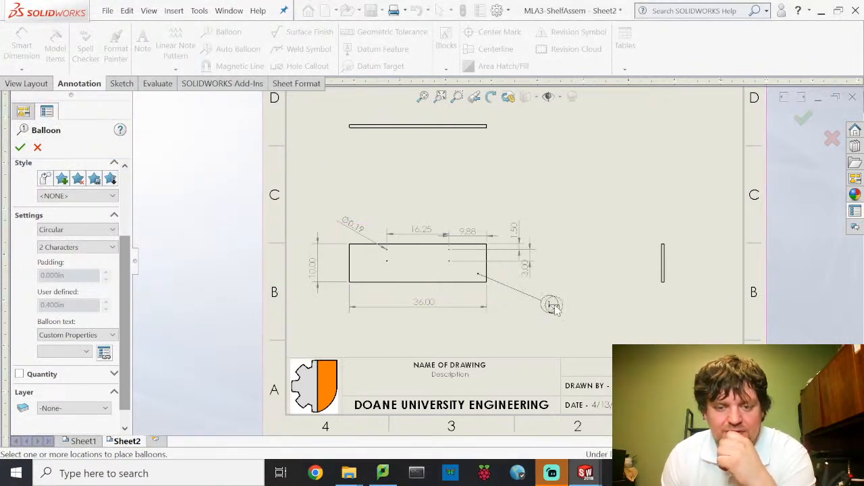
key("Escape")
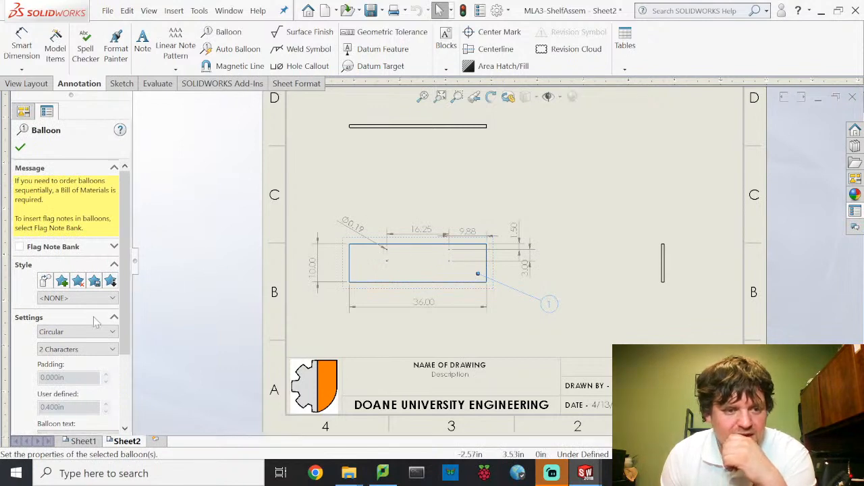
Link the board balloon's text to the PartNo custom property of the model in the current drawing view, and finish editing the balloon.
scroll(79, 314, "down", 3)
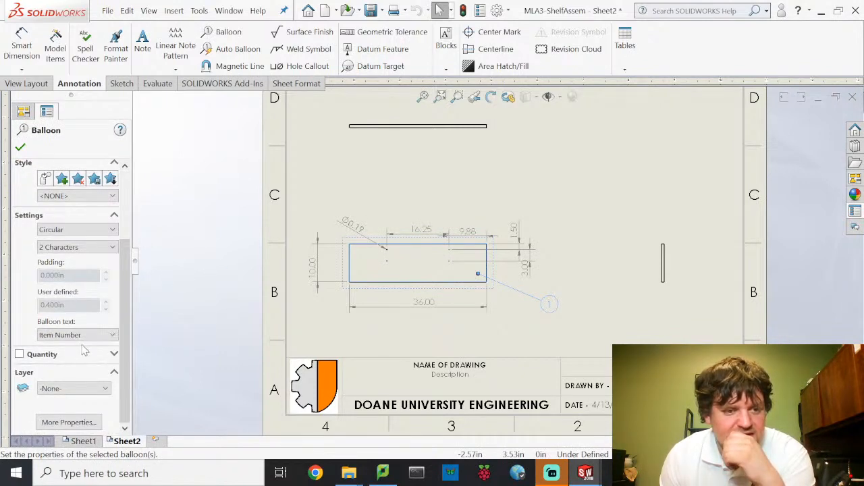
left_click(112, 338)
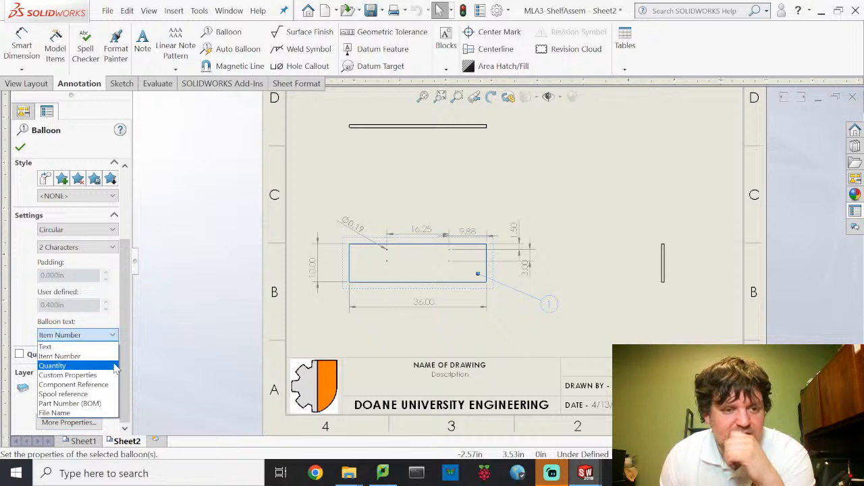
left_click(89, 376)
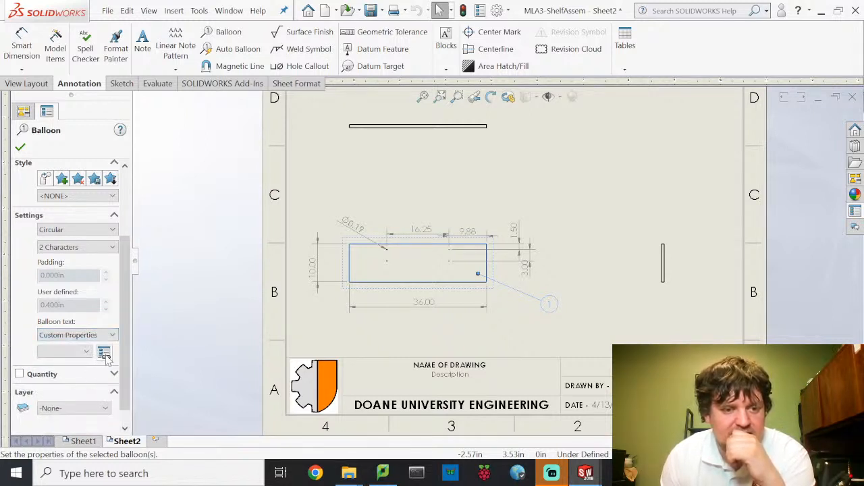
left_click(104, 353)
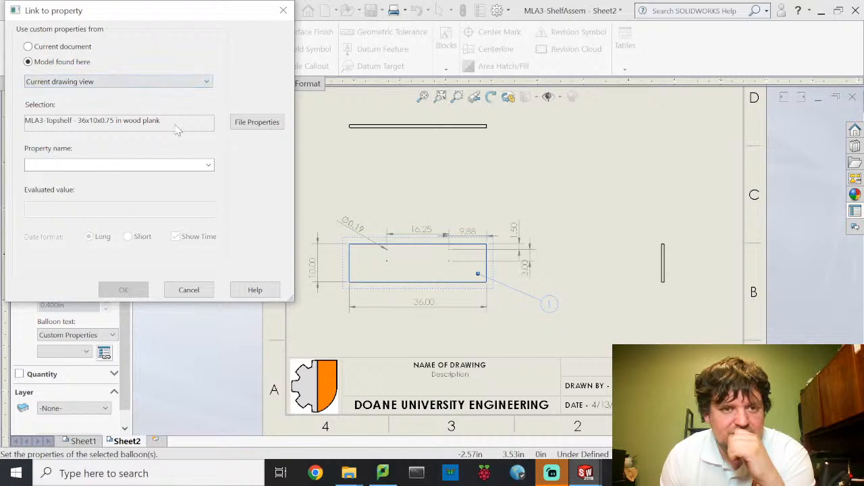
left_click(209, 166)
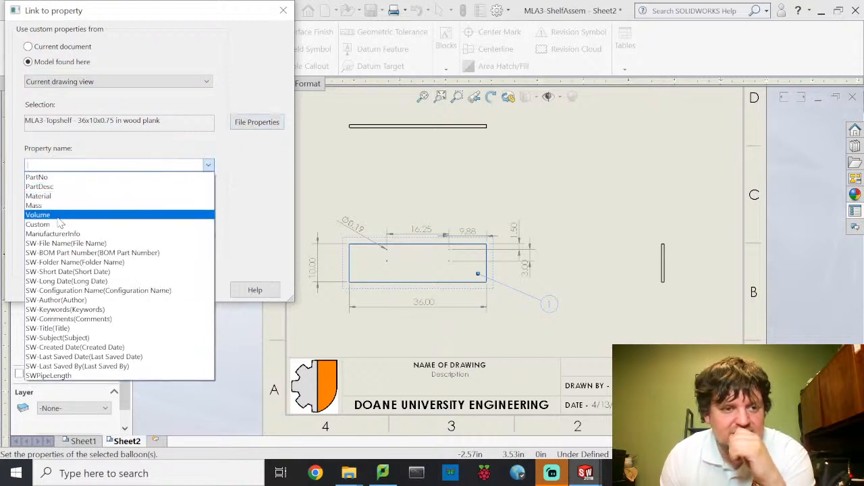
left_click(64, 178)
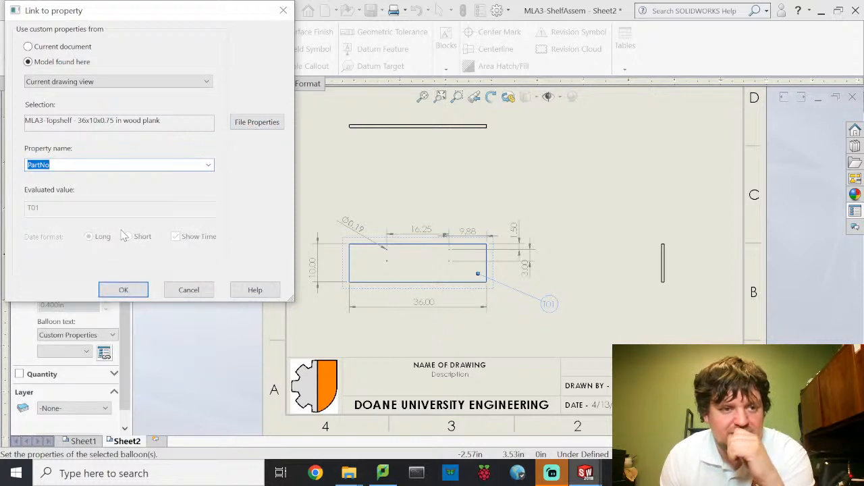
left_click(123, 290)
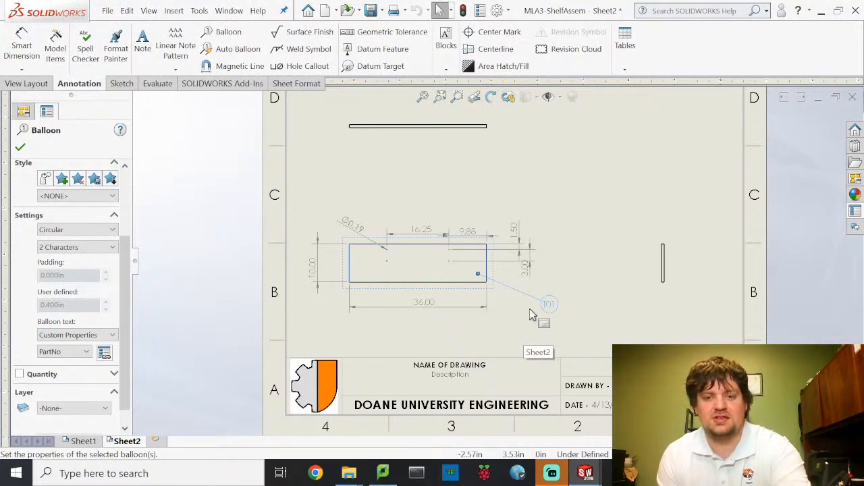
key("Escape")
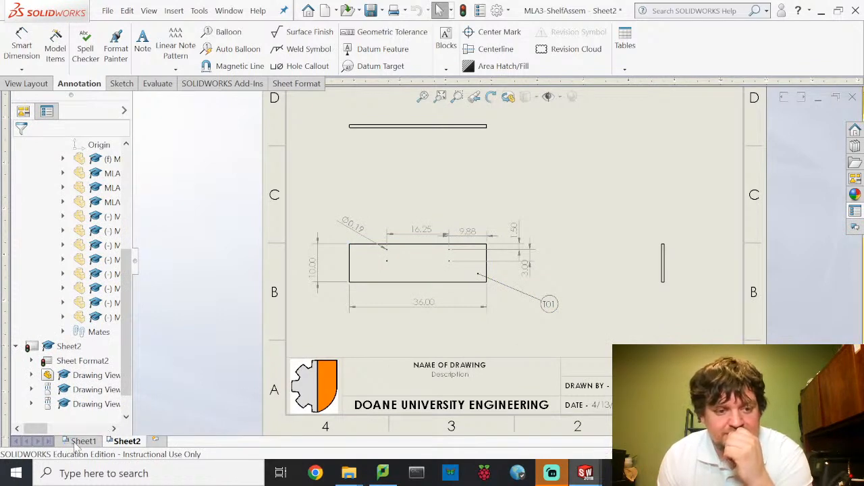
On Sheet1, add item-number balloons to the shelf board in the top view and to the right-hand bracket in the front view.
left_click(76, 442)
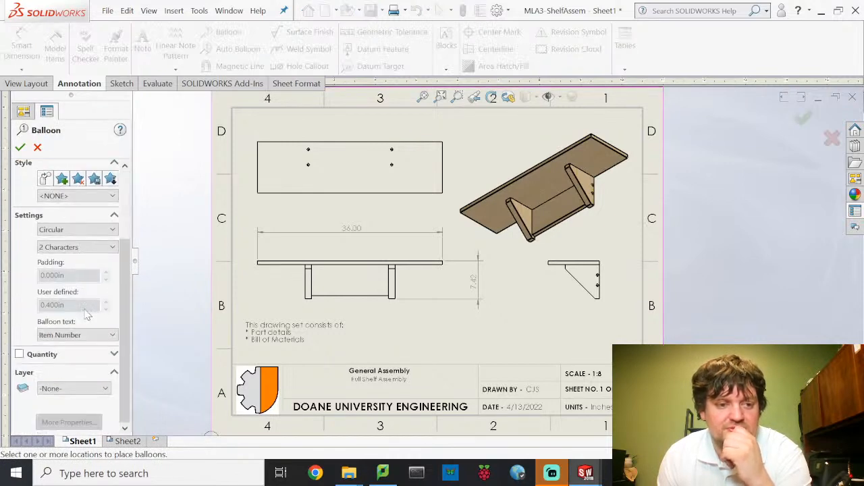
left_click(431, 169)
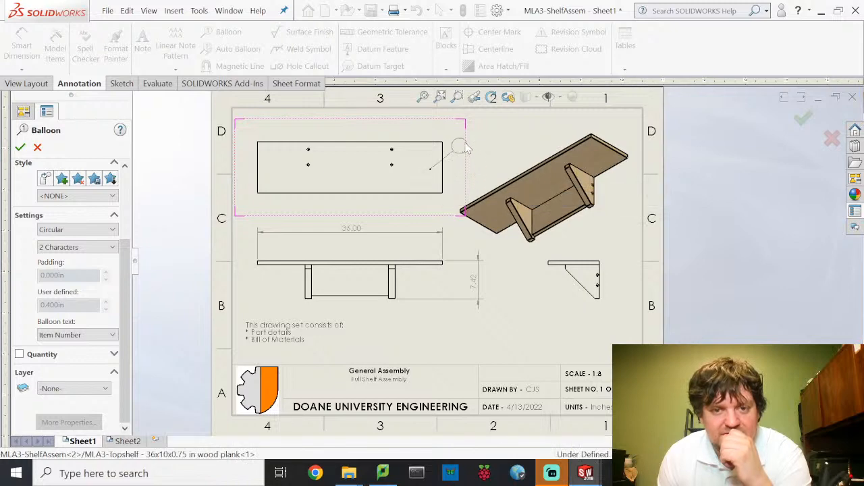
left_click(484, 143)
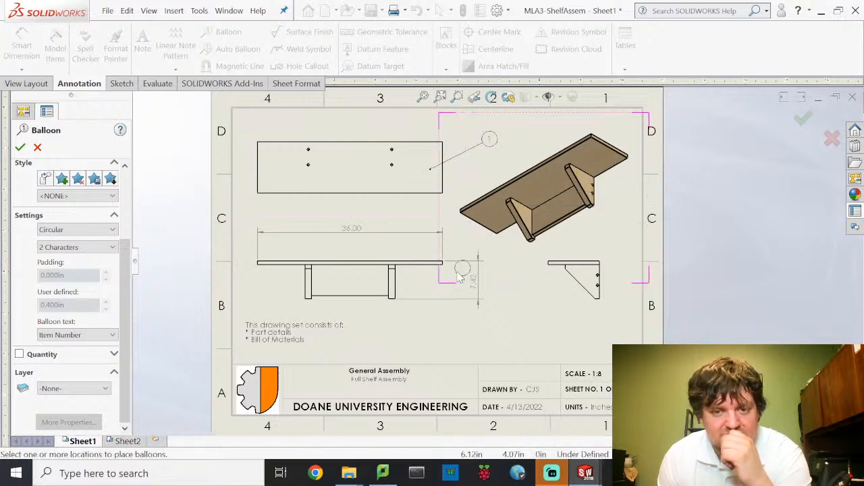
left_click(392, 282)
left_click(449, 332)
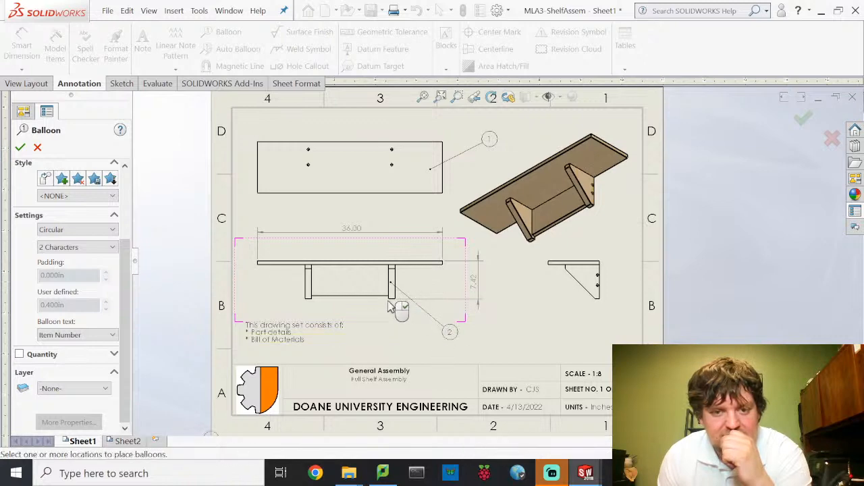
Add item-number balloons to the back panel and the left triangular bracket in the front view, placed outside the parts.
left_click(351, 285)
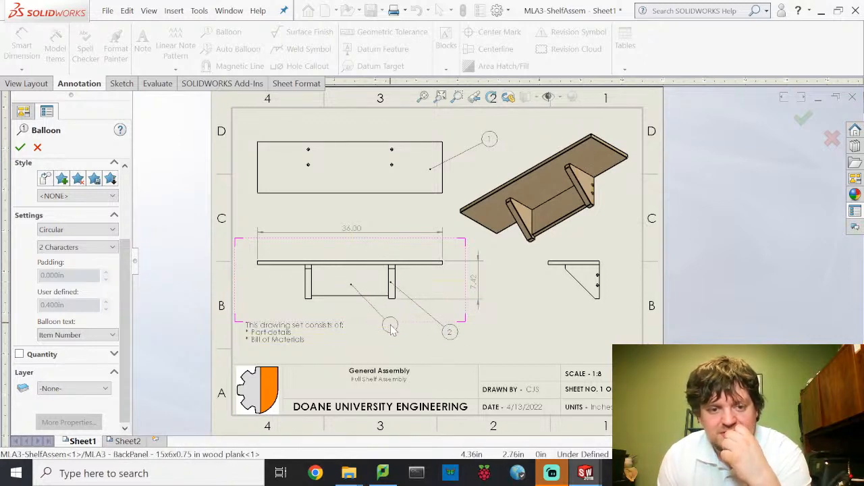
left_click(389, 332)
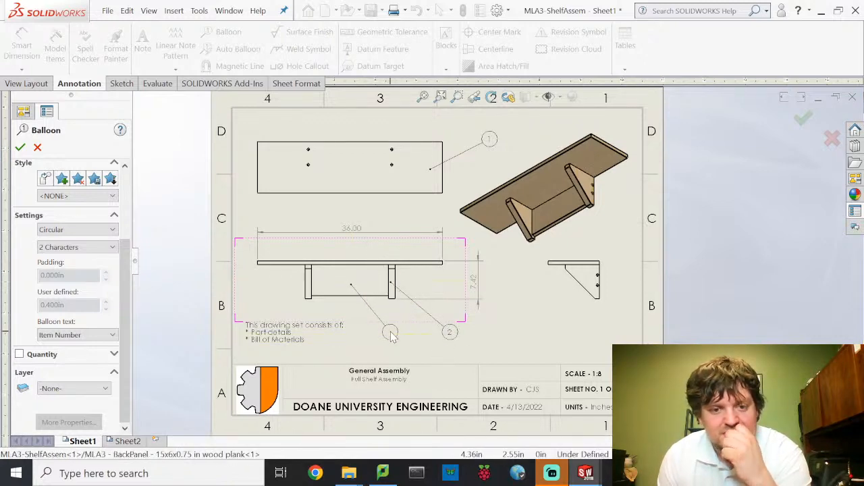
left_click(308, 284)
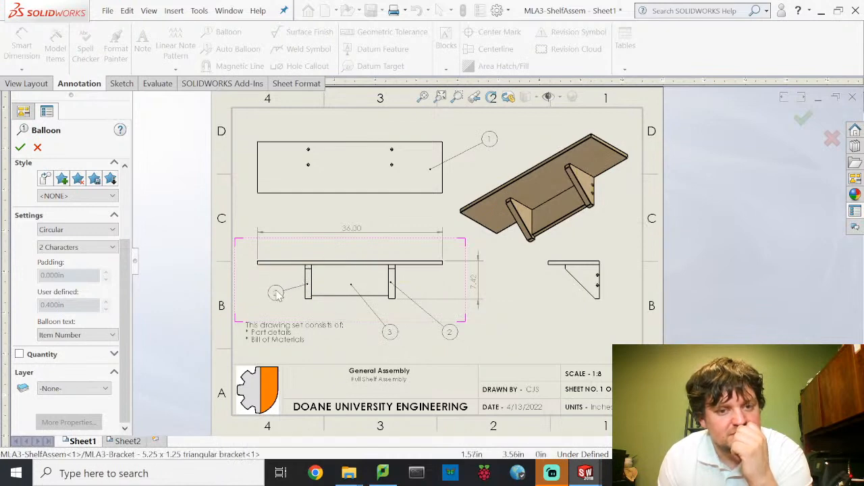
left_click(276, 292)
Add an item-number balloon to the upper-right screw in the top view, placed above the shelf board, and finish ballooning.
scroll(398, 159, "down", 8)
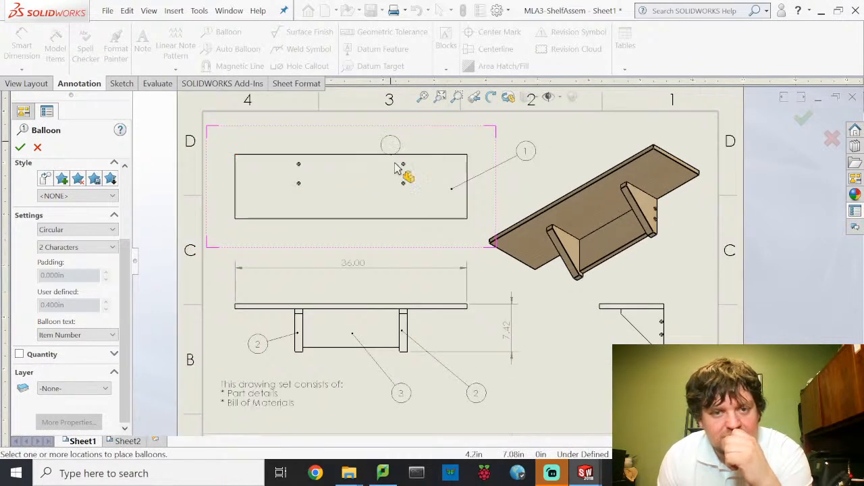
scroll(447, 204, "down", 5)
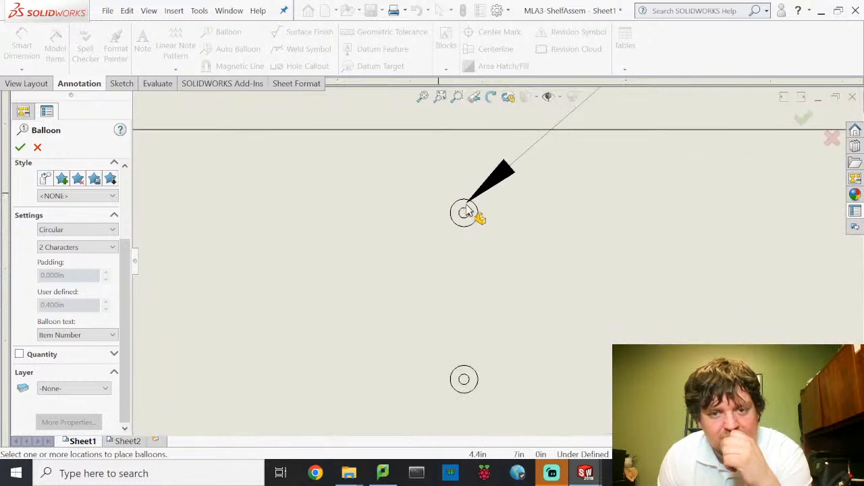
left_click(467, 217)
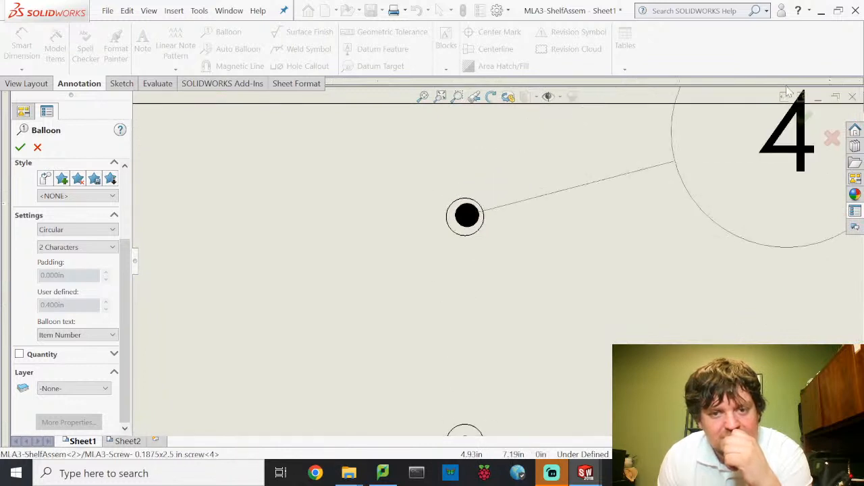
scroll(719, 152, "up", 7)
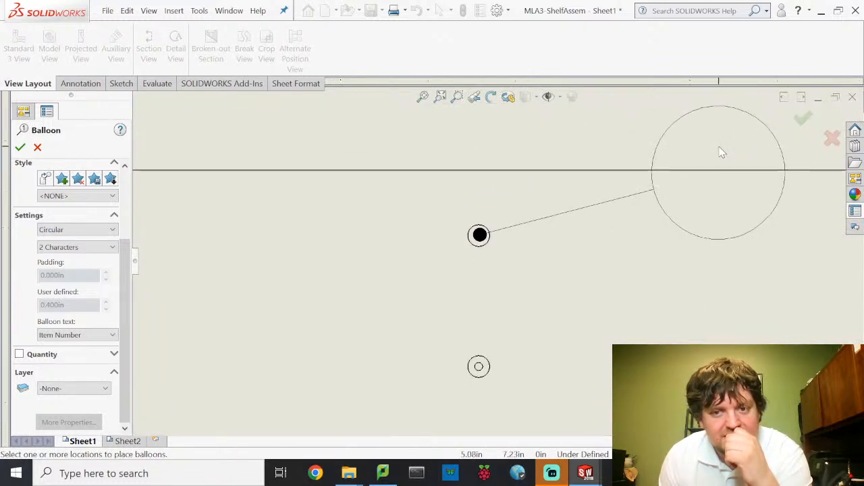
left_click(559, 139)
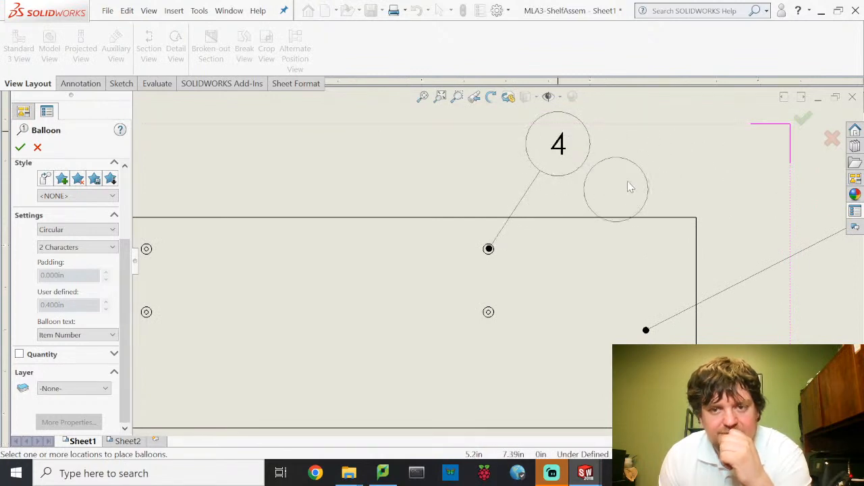
scroll(629, 179, "up", 3)
scroll(654, 206, "up", 2)
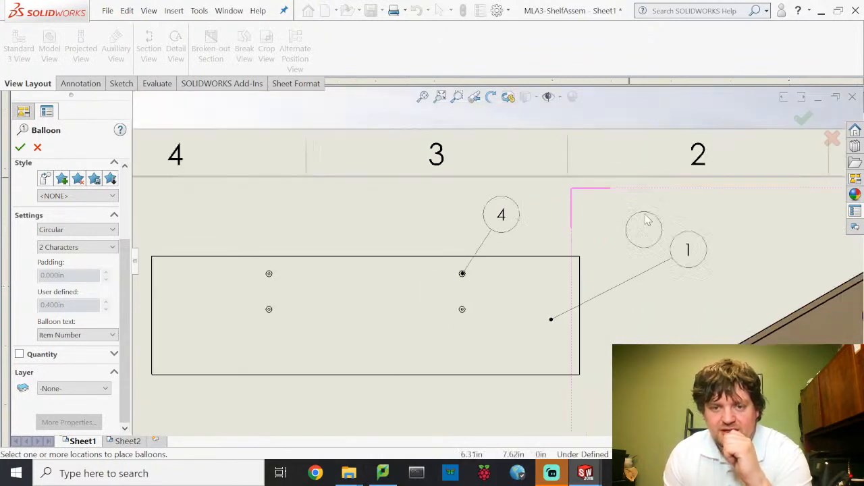
key("Escape")
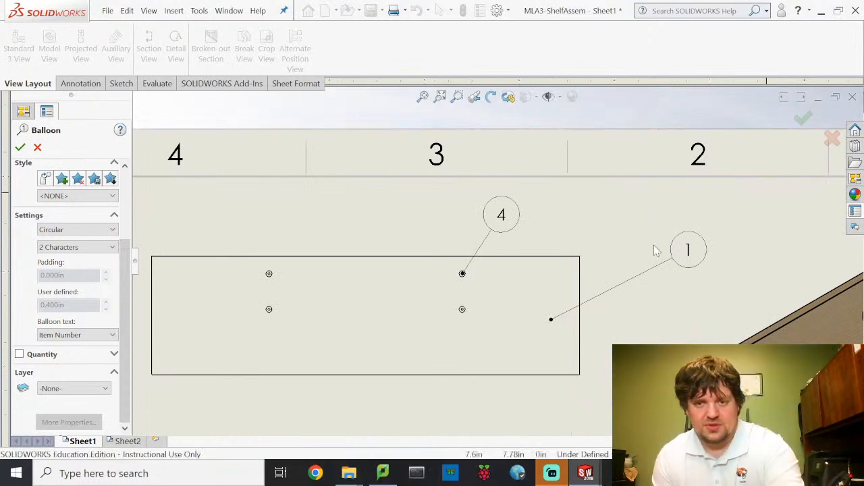
scroll(638, 255, "up", 5)
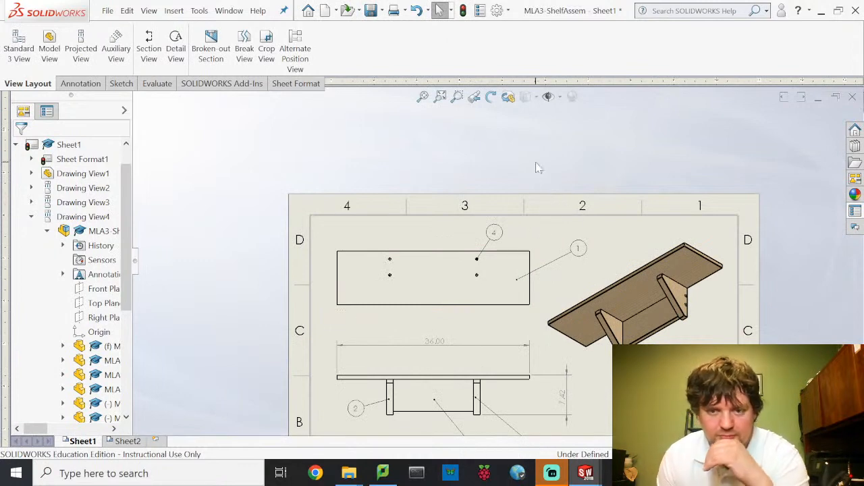
Change the balloon text of the shelf board's balloon in the top view to Custom Properties.
middle_click_drag(557, 265, 565, 209)
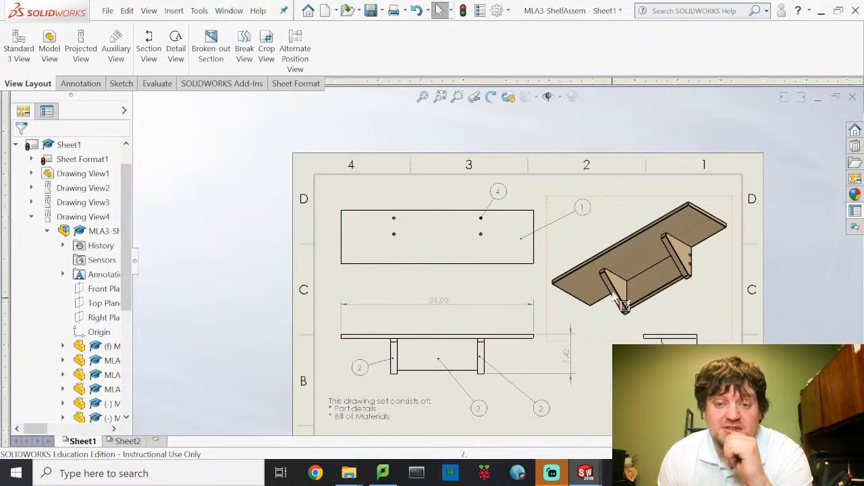
left_click(589, 213)
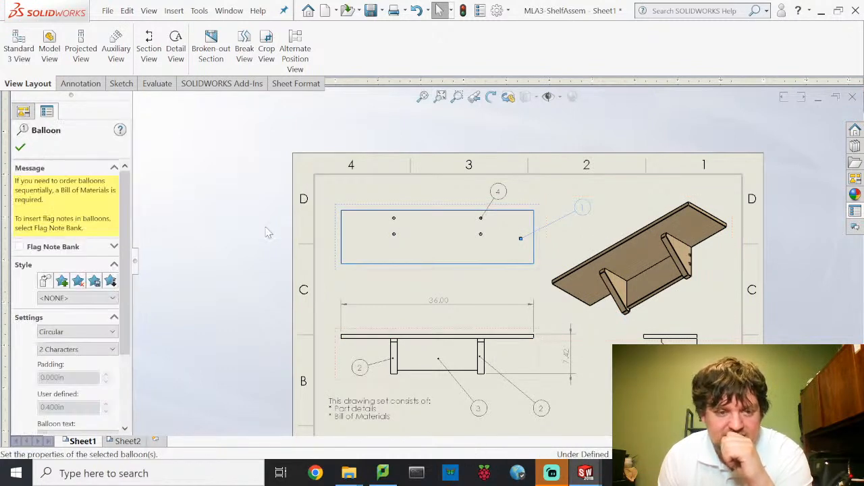
scroll(43, 389, "down", 3)
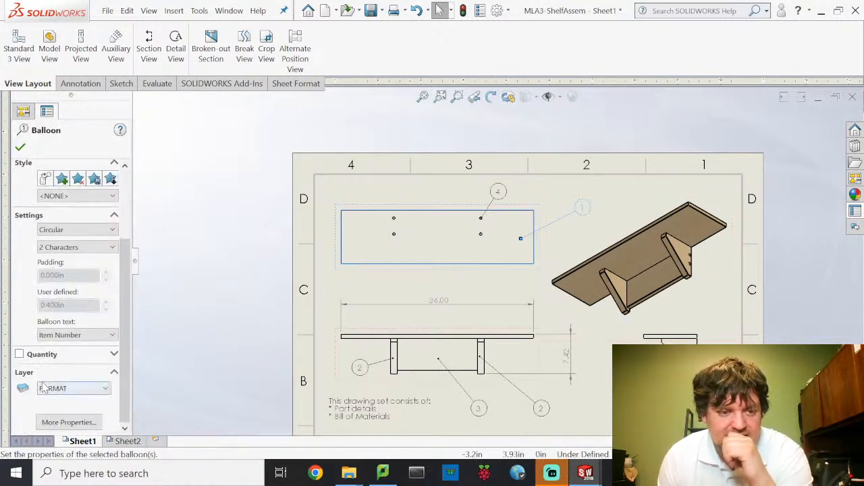
left_click(105, 336)
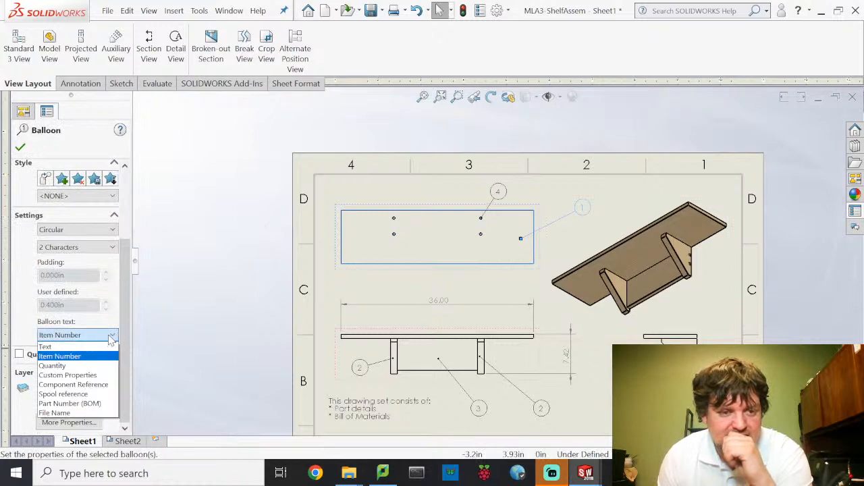
left_click(85, 382)
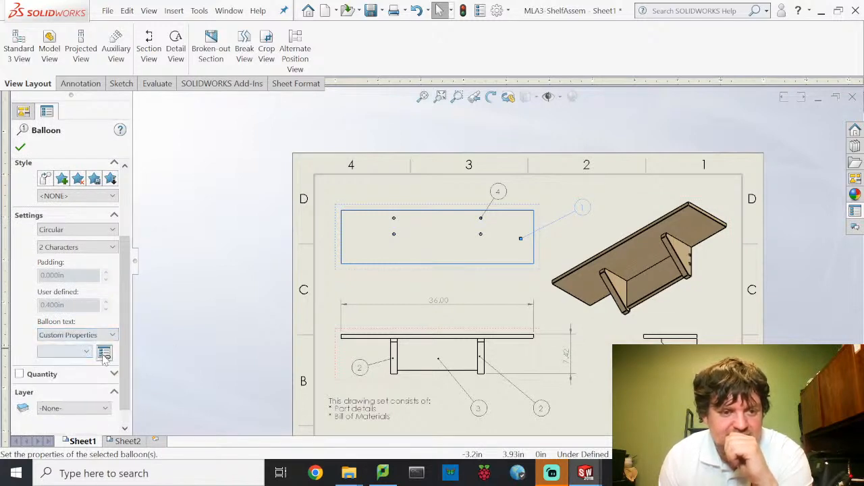
Examine the properties available for linking to the balloon and the custom file properties of MLA3-ShelfAssem.
left_click(104, 353)
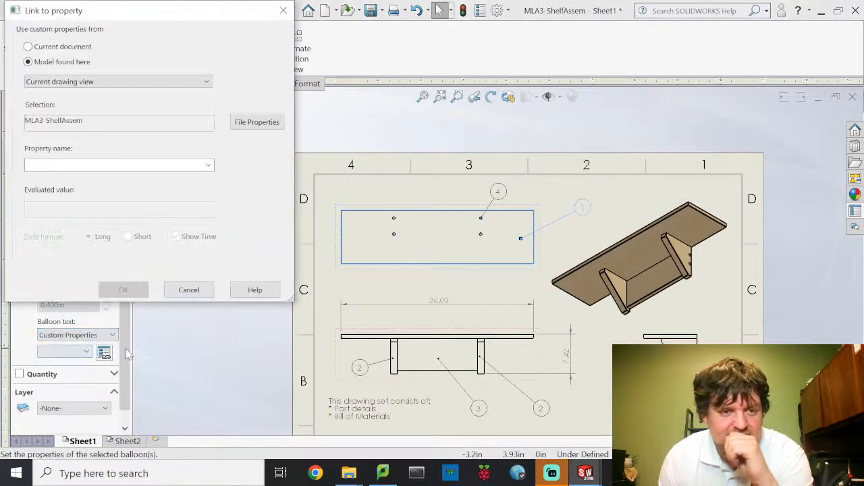
left_click(209, 166)
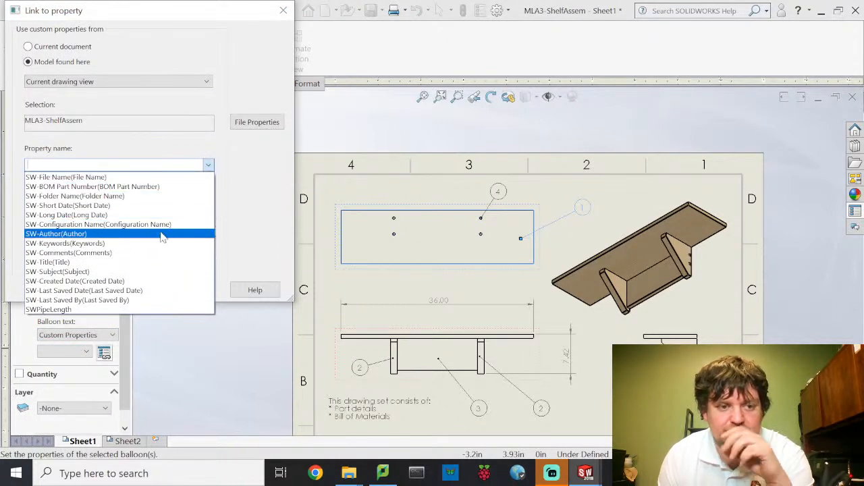
left_click(247, 227)
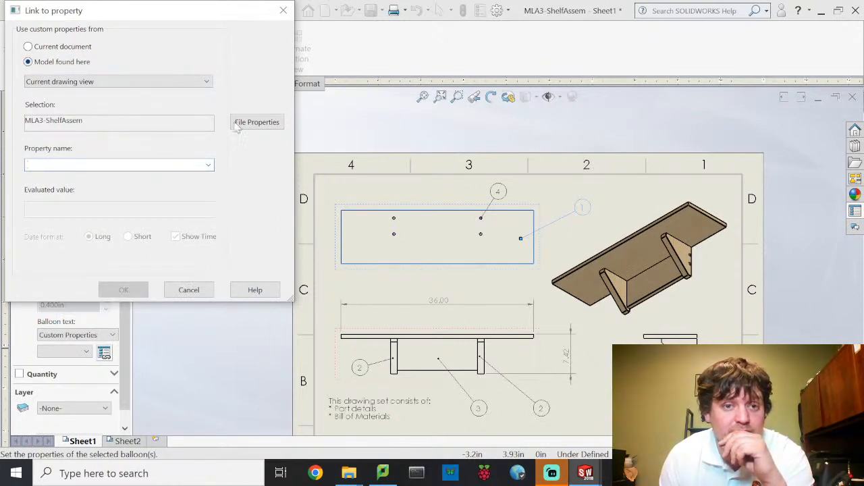
left_click(255, 128)
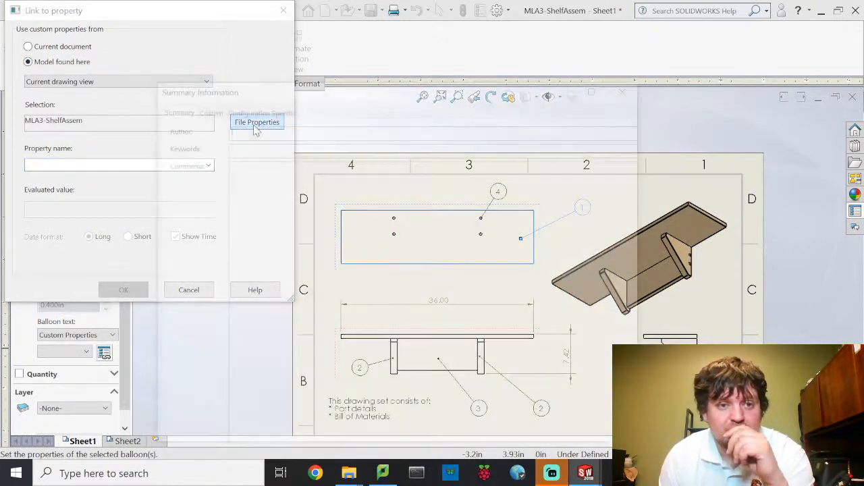
left_click(197, 111)
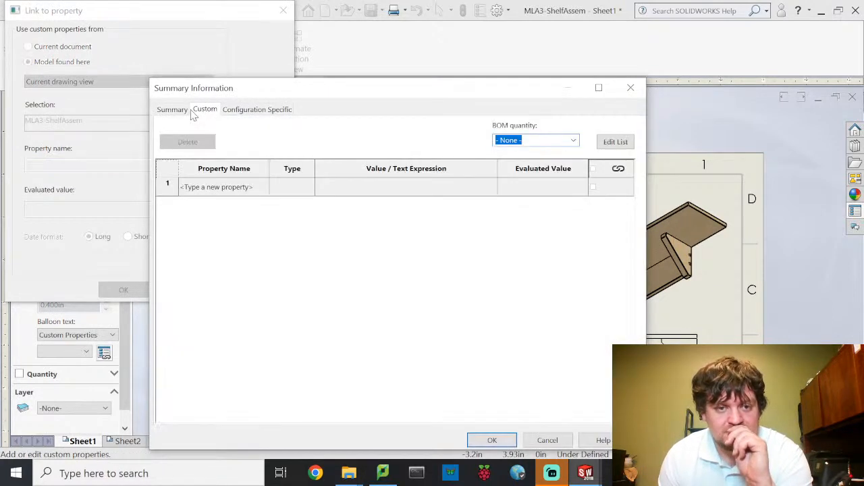
left_click(187, 110)
left_click(202, 110)
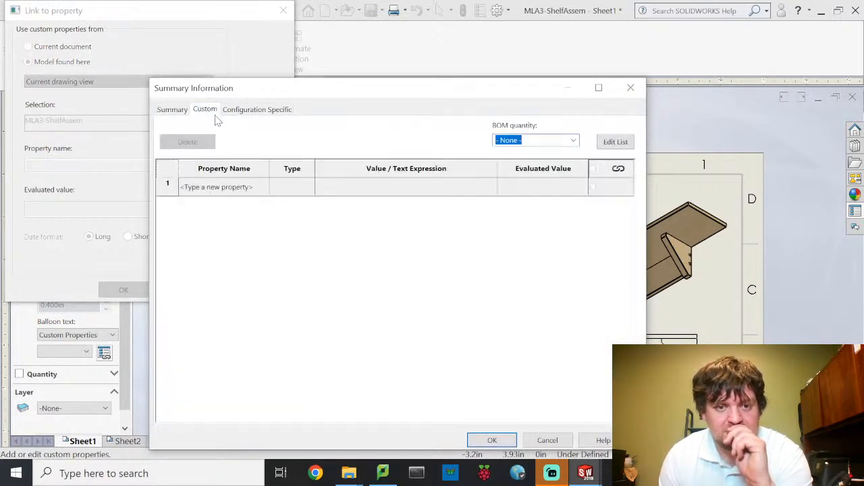
left_click(493, 440)
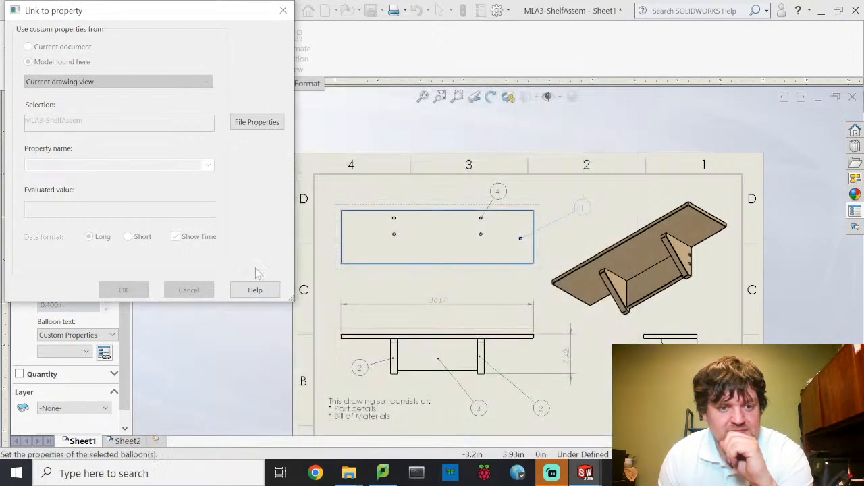
Link the shelf board's balloon to the SW-BOM Part Number property of the current drawing view's model.
left_click(189, 164)
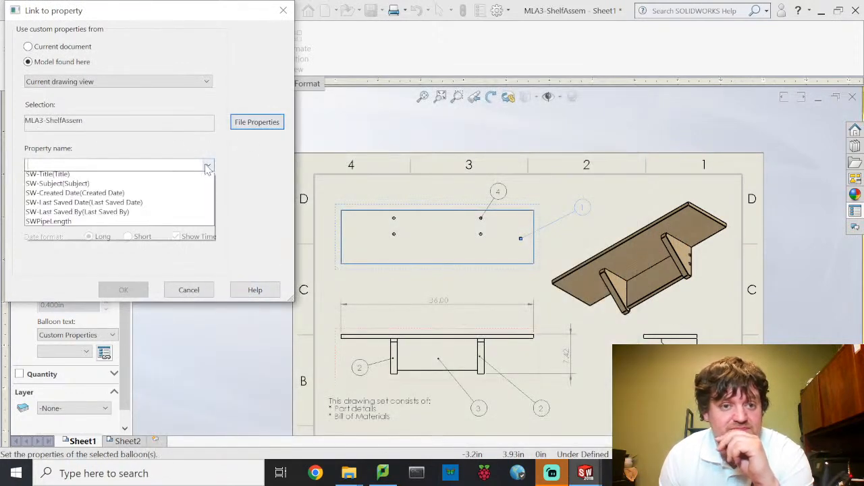
left_click(270, 187)
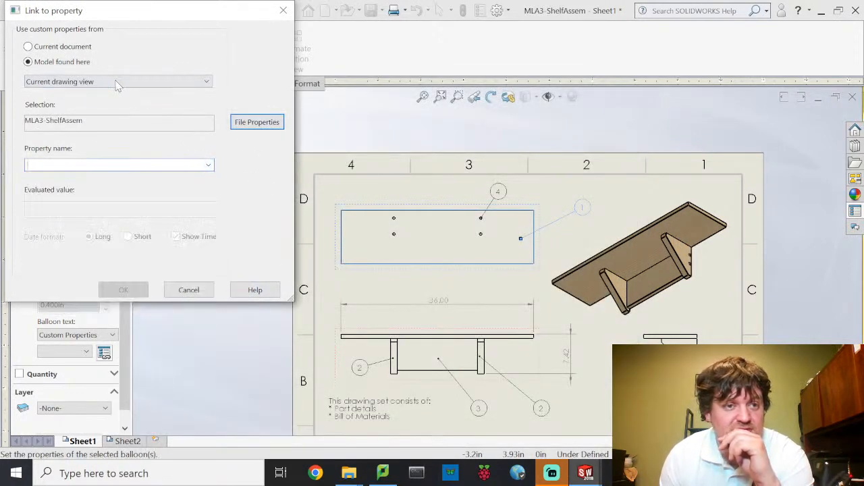
left_click(150, 82)
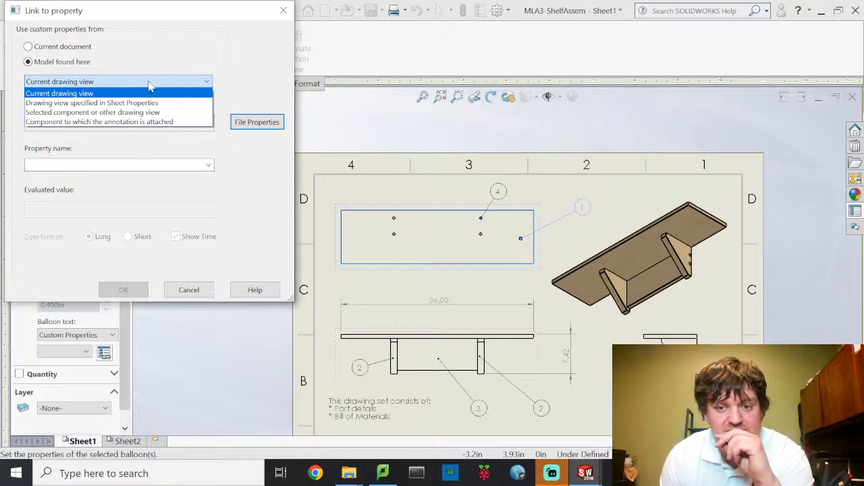
left_click(168, 70)
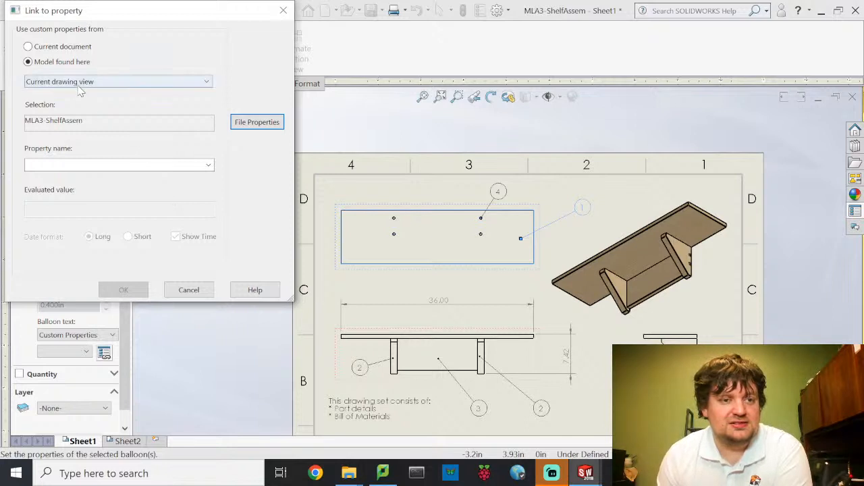
left_click(208, 166)
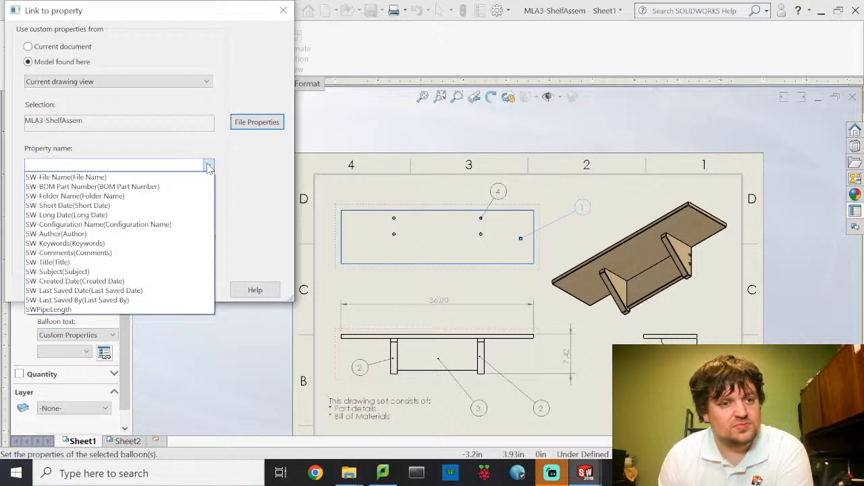
left_click(208, 166)
left_click(180, 160)
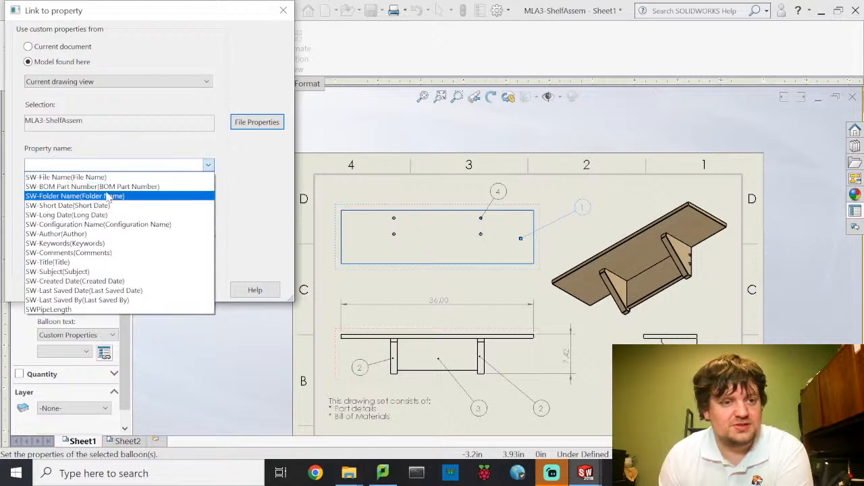
left_click(102, 187)
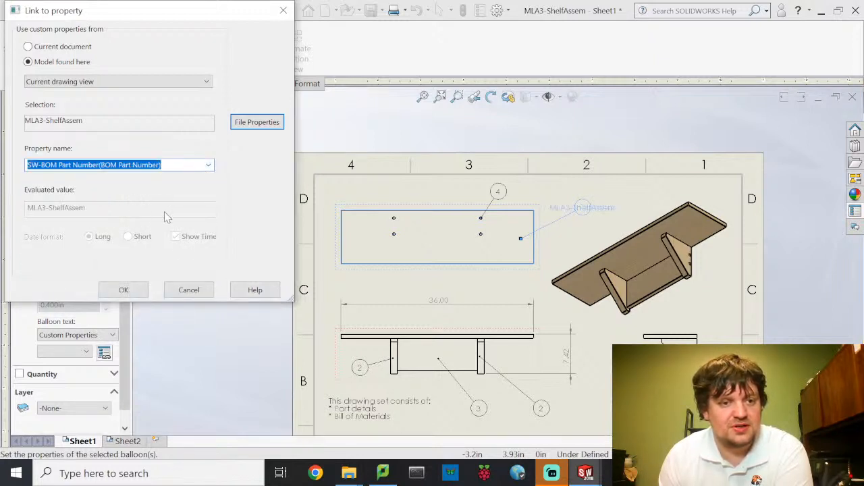
left_click(129, 290)
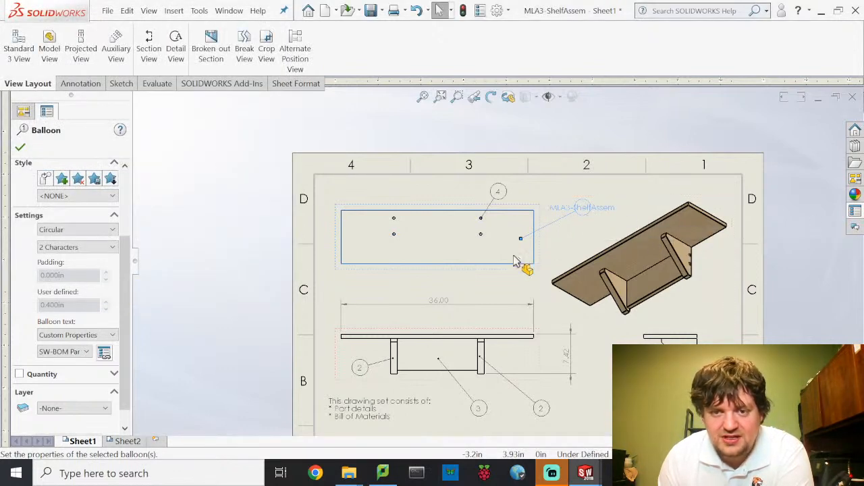
Set the custom property shown in the shelf board's balloon to PartNo.
left_click(87, 351)
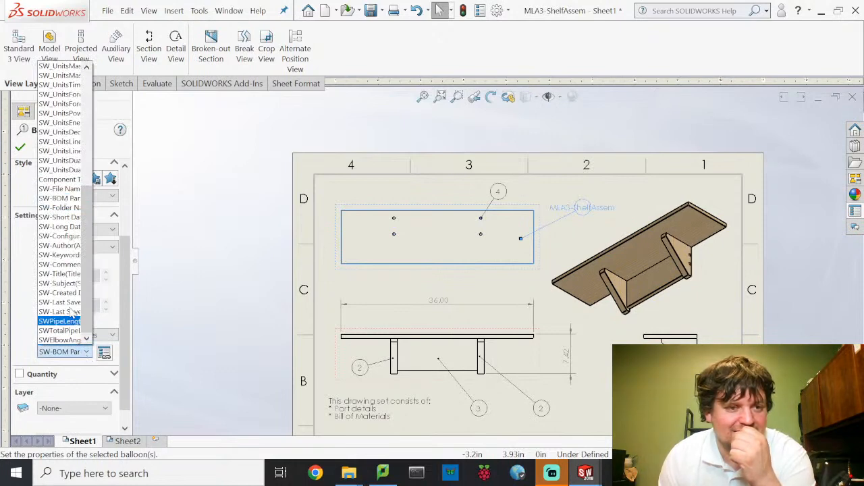
scroll(70, 259, "up", 7)
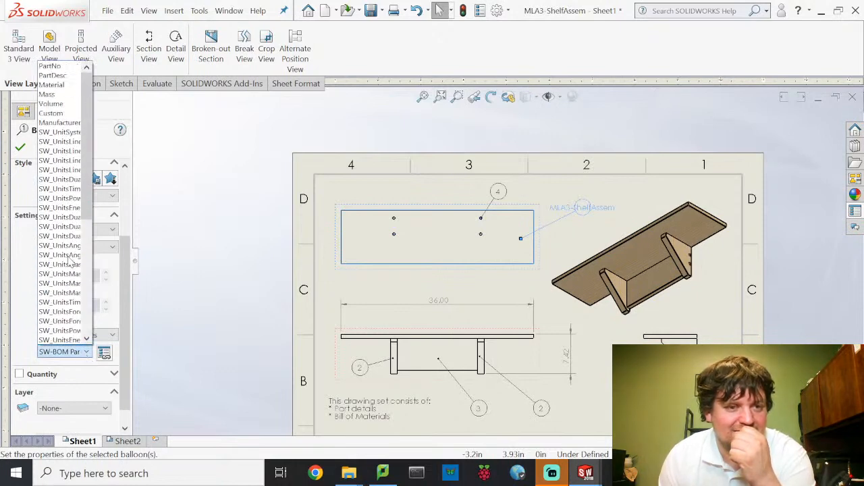
left_click(50, 66)
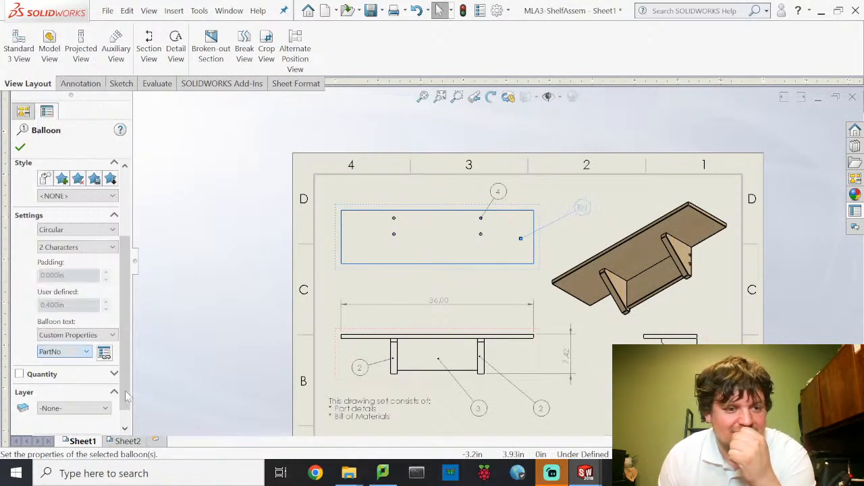
Make the screw's balloon in the top view show the PartNo custom property.
left_click(499, 192)
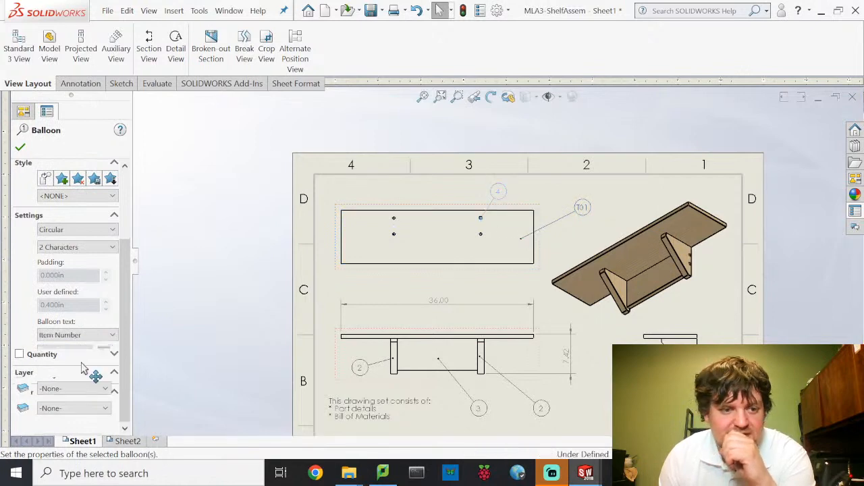
left_click(103, 336)
left_click(75, 375)
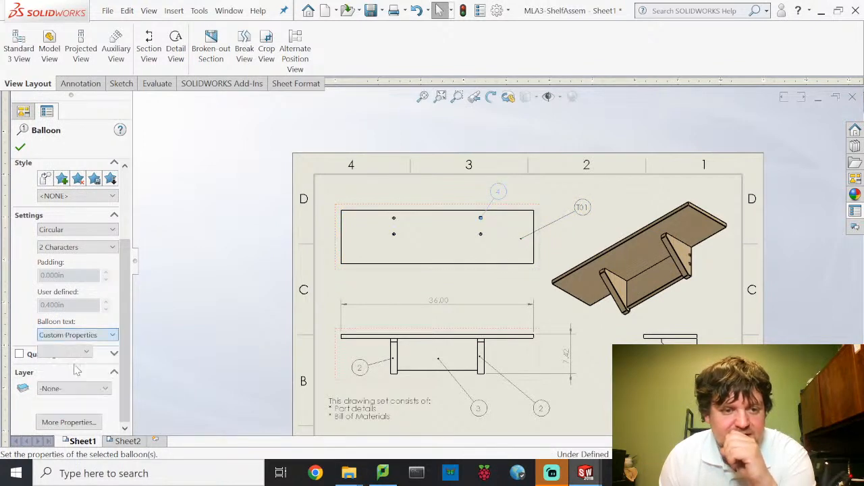
left_click(86, 352)
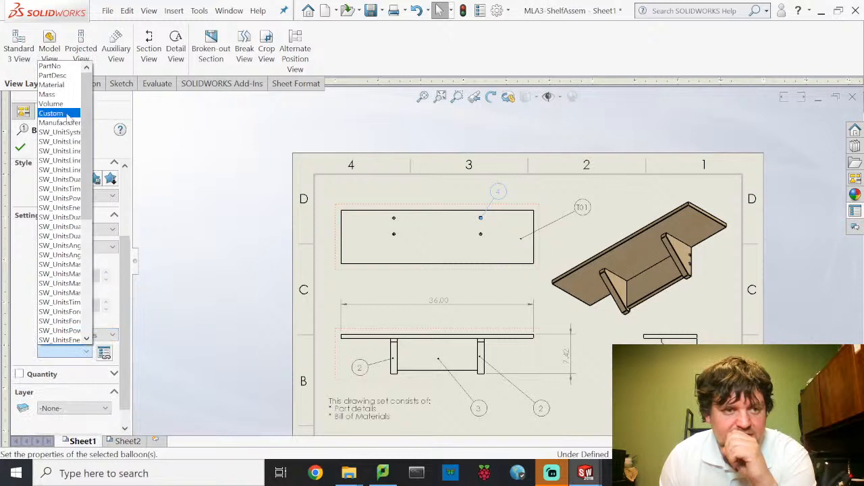
left_click(56, 67)
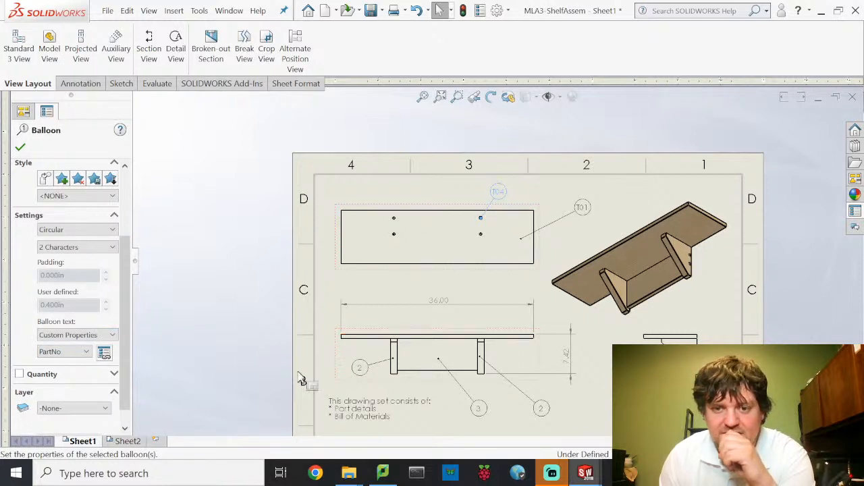
Make the right bracket's balloon in the front view show the PartNo custom property.
left_click(540, 407)
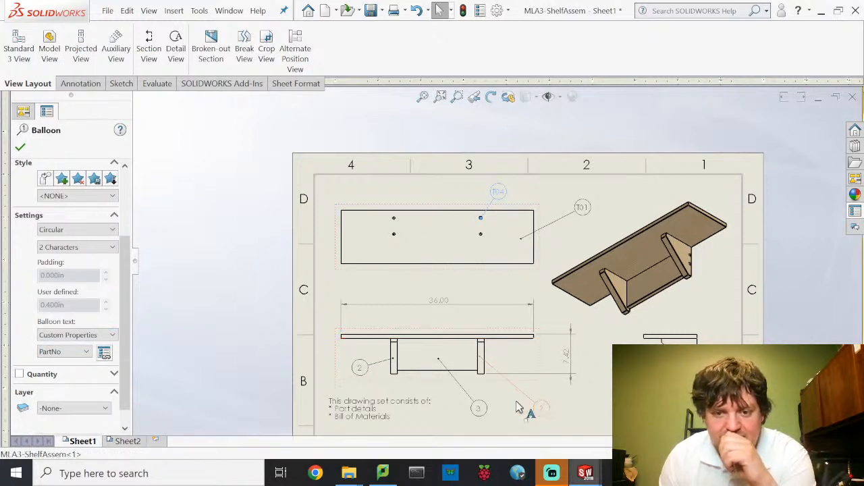
left_click(98, 334)
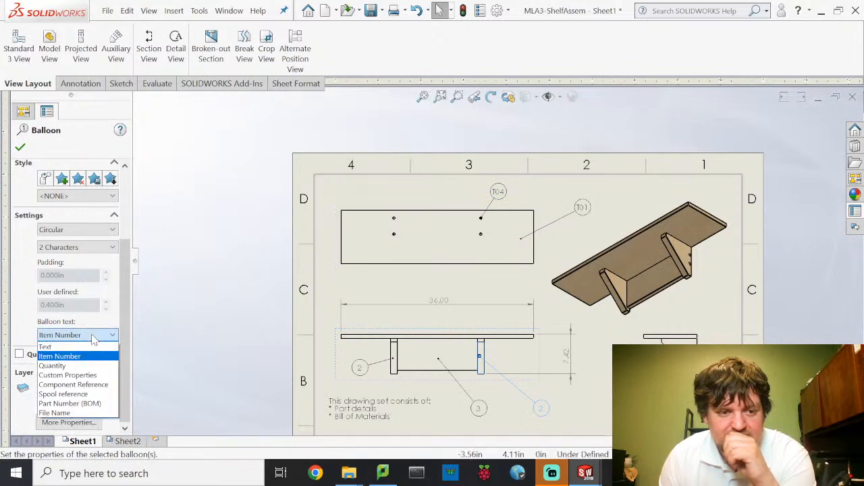
left_click(67, 375)
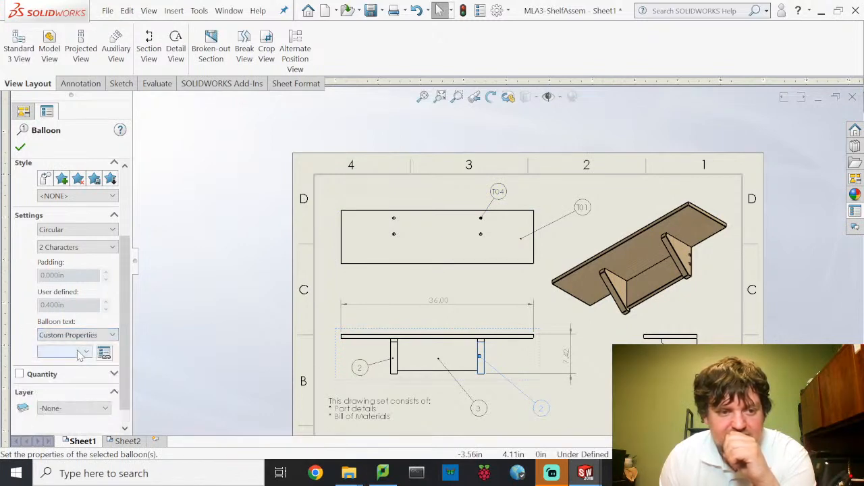
left_click(85, 351)
left_click(49, 66)
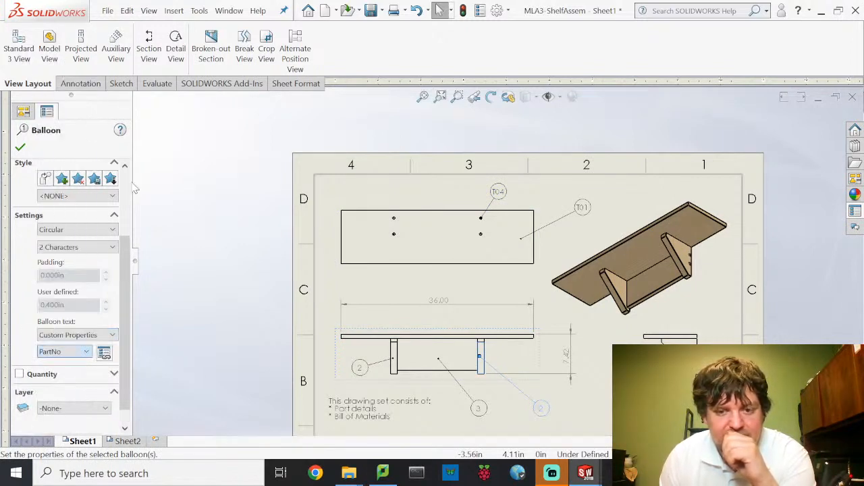
Make the back panel's balloon in the front view show the PartNo custom property.
left_click(481, 410)
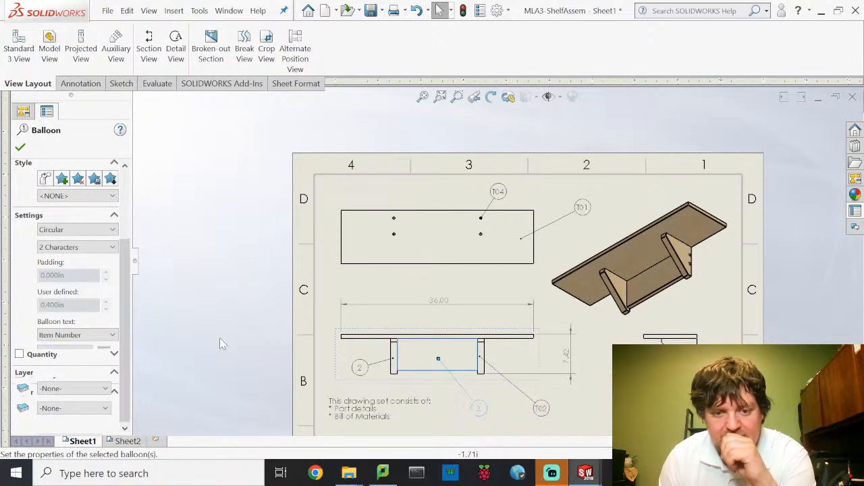
left_click(75, 335)
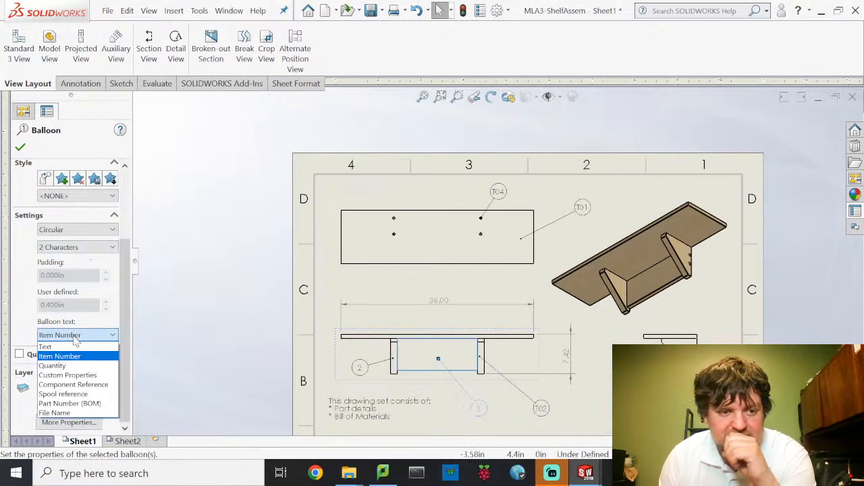
left_click(67, 376)
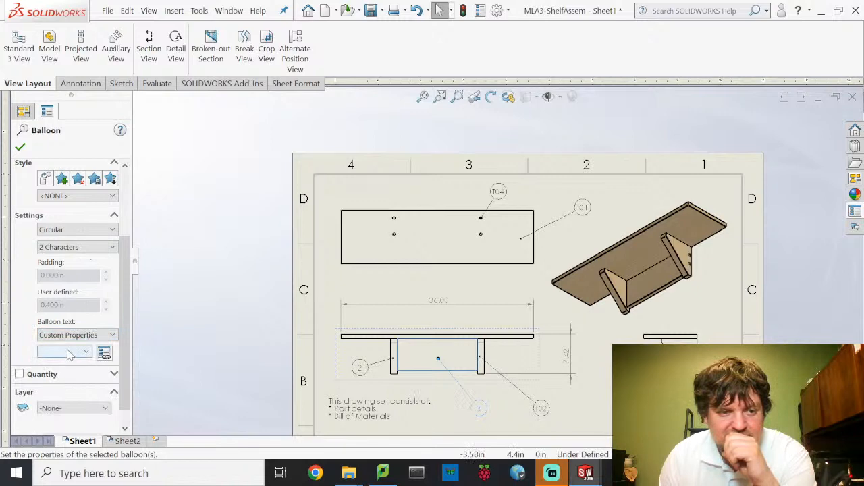
left_click(71, 352)
left_click(52, 67)
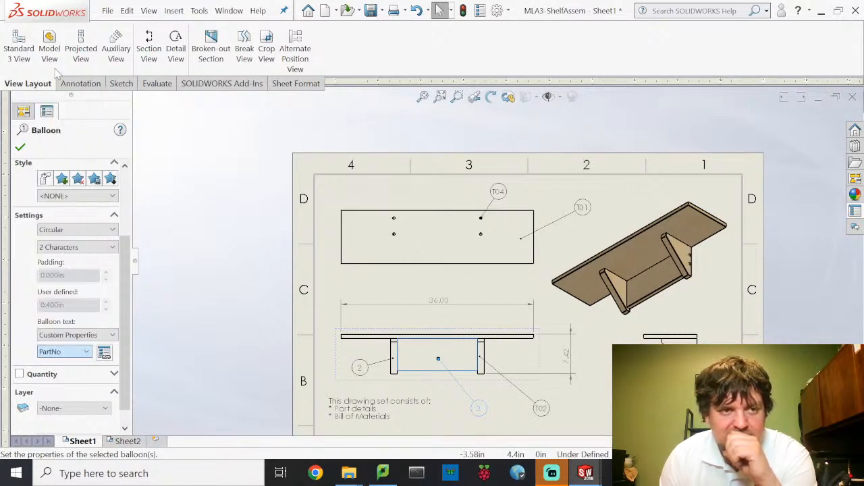
Make the left bracket's balloon in the front view show the PartNo custom property.
left_click(361, 371)
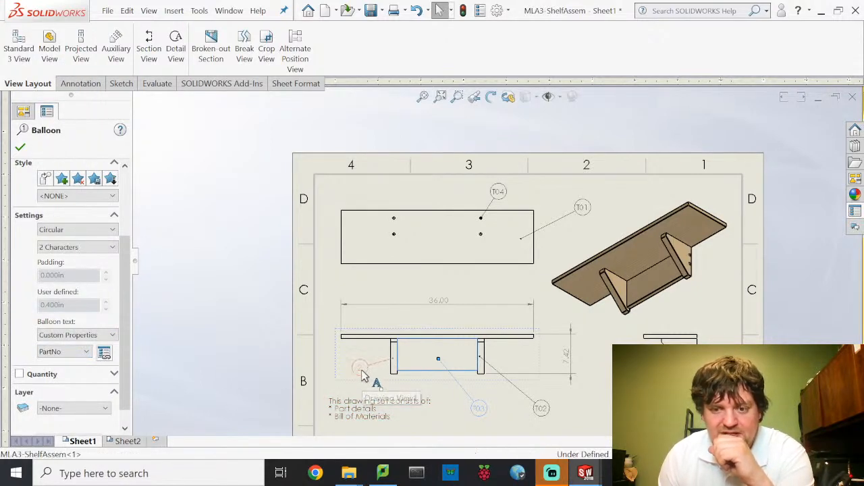
left_click(74, 335)
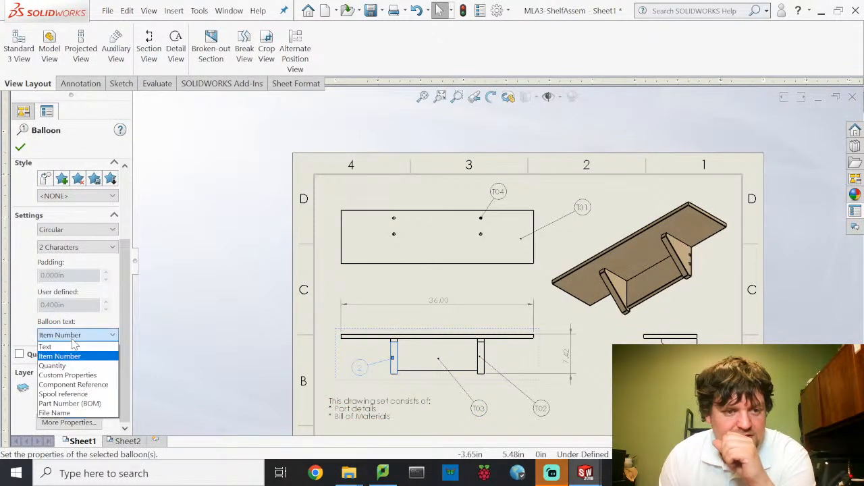
left_click(68, 375)
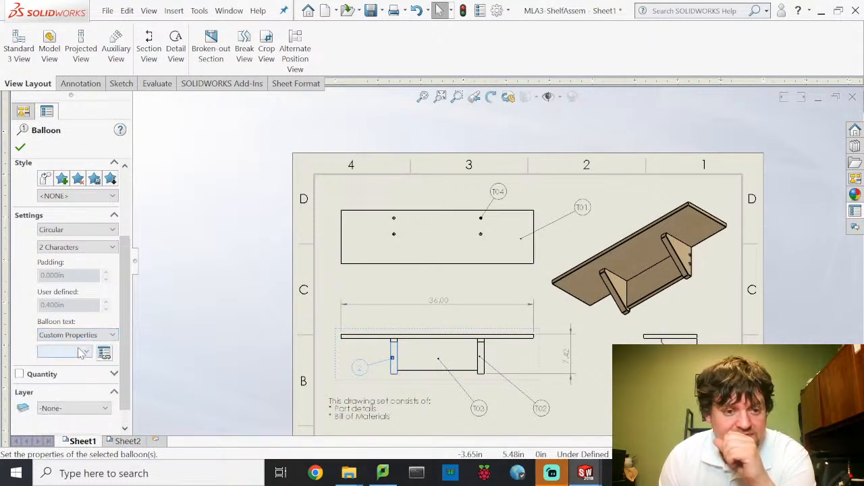
left_click(80, 353)
left_click(57, 67)
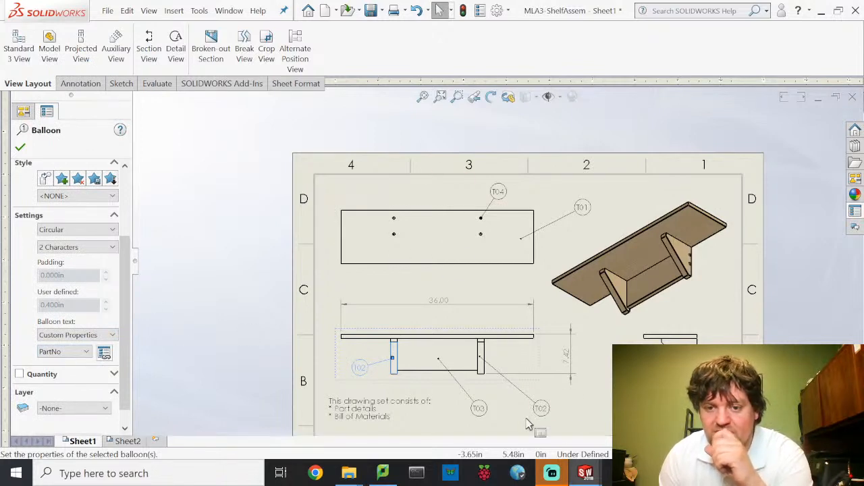
left_click(608, 387)
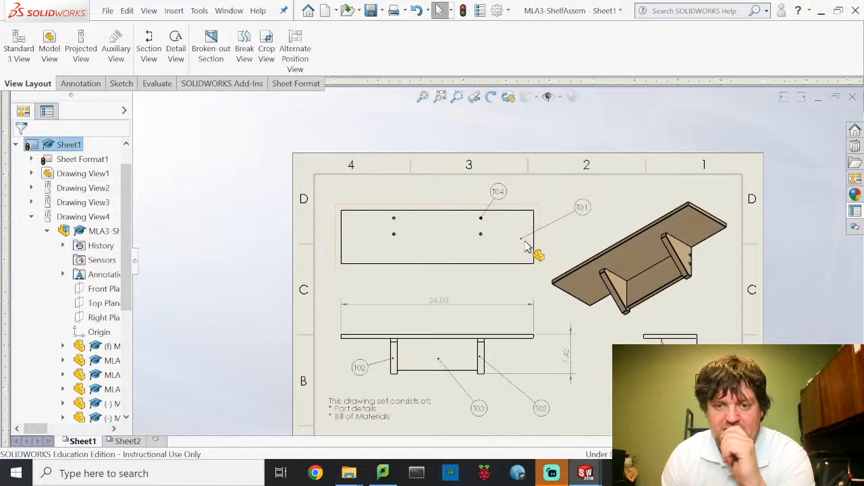
Set the drawing name in Sheet2's title block to "Top Shelf".
left_click(135, 441)
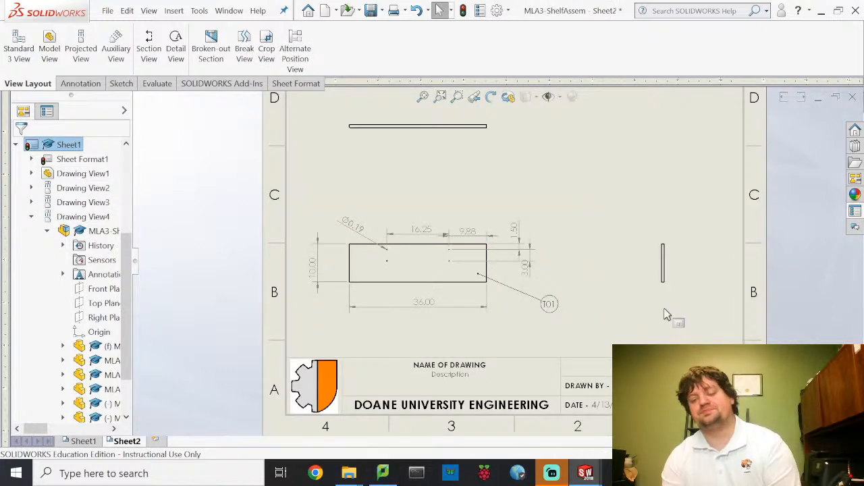
double_click(474, 368)
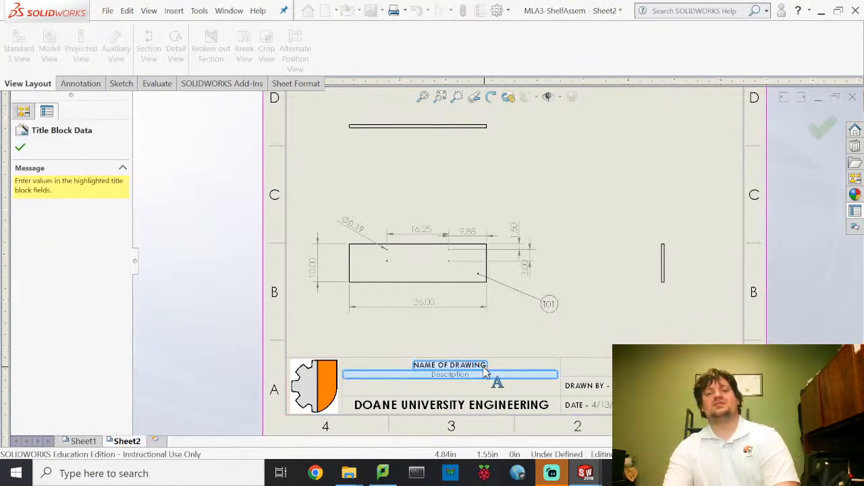
left_click(472, 368)
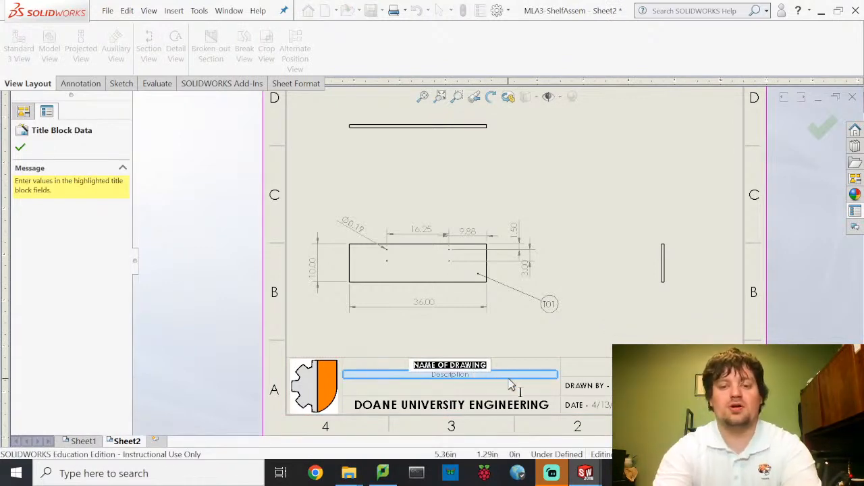
type("T")
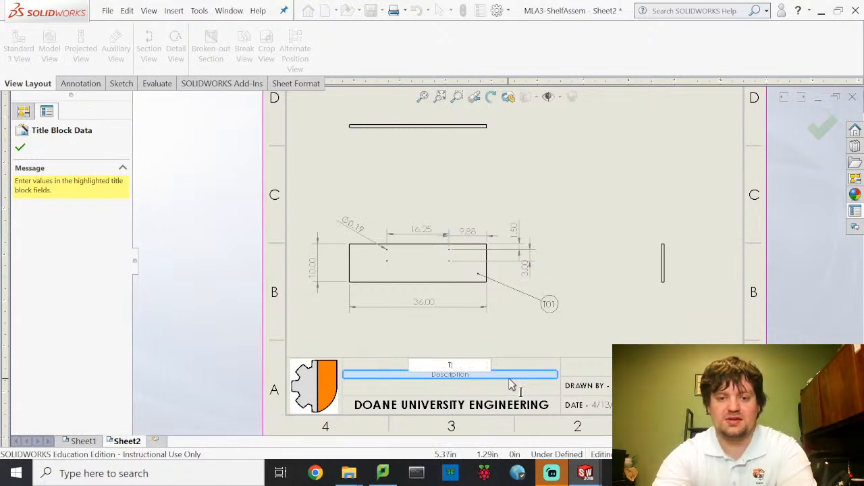
type("op Shelf")
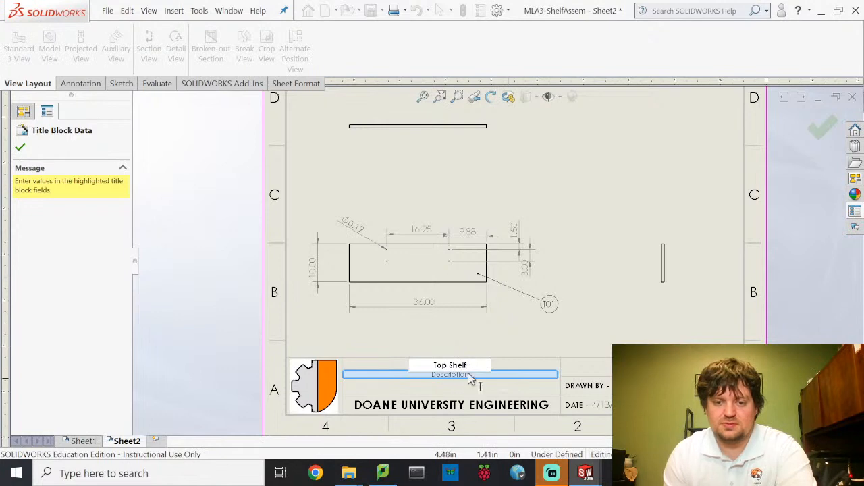
Set Sheet2's title block description to "Top shelf of the shelf assembly" and add a third sheet.
left_click(472, 377)
type("Top")
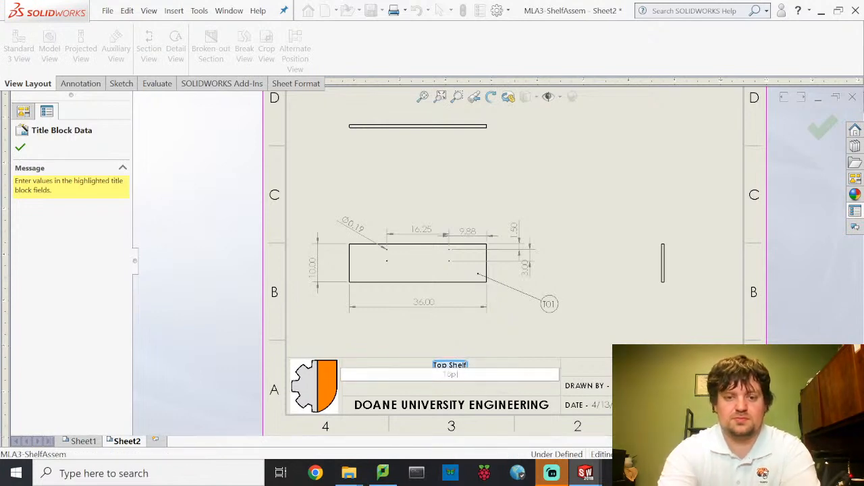
type(" shelf of the sh")
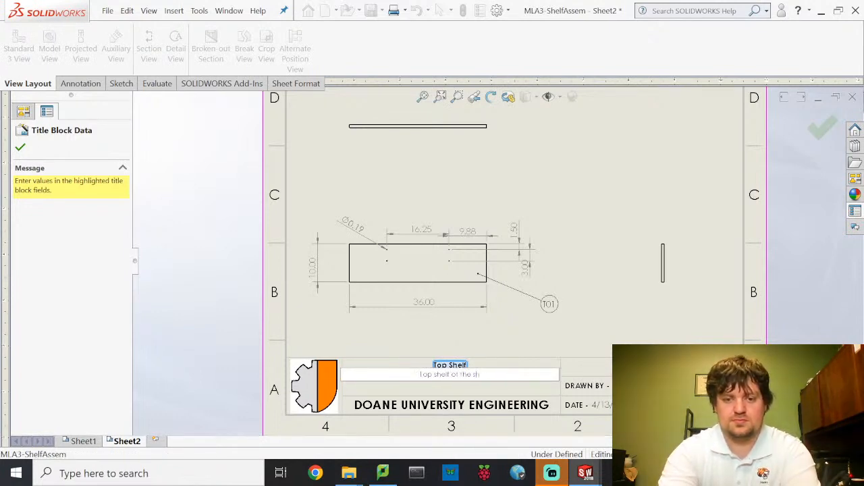
type("elf assembly")
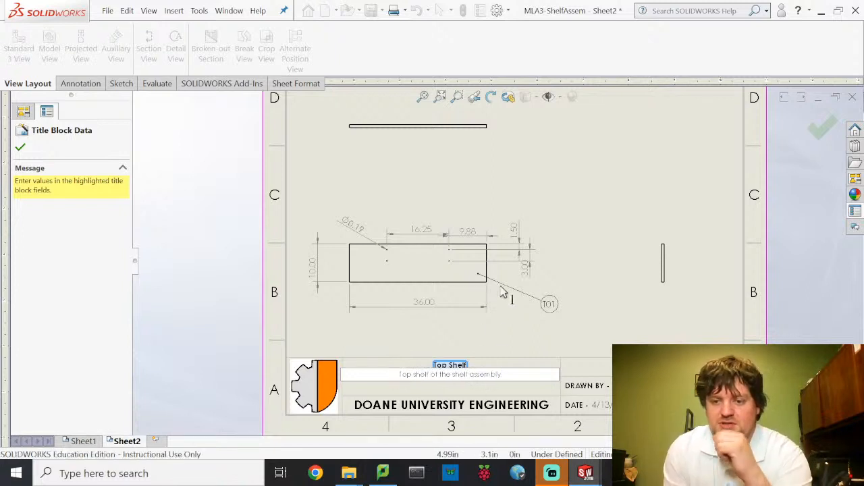
left_click(628, 341)
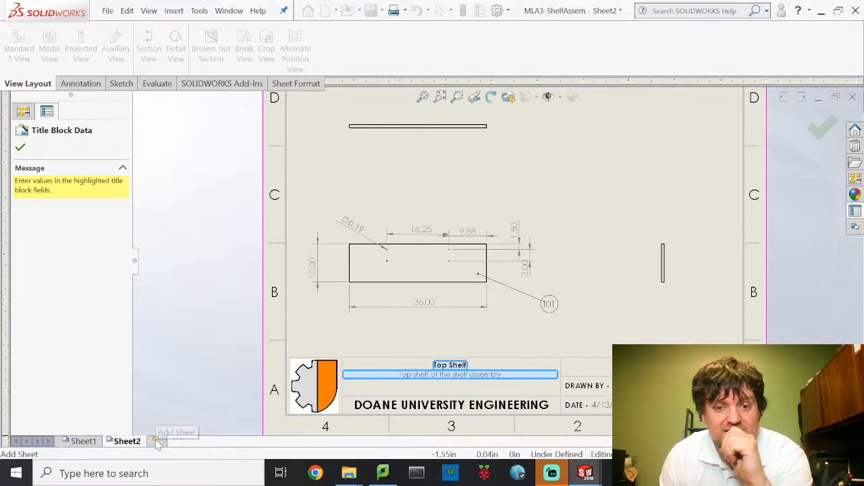
left_click(21, 148)
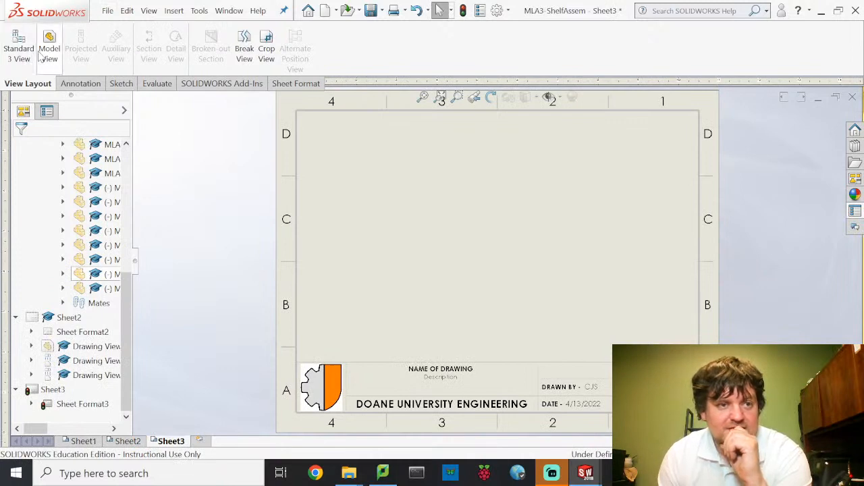
Insert the standard three views of MLA3-Bracket on Sheet3.
left_click(19, 48)
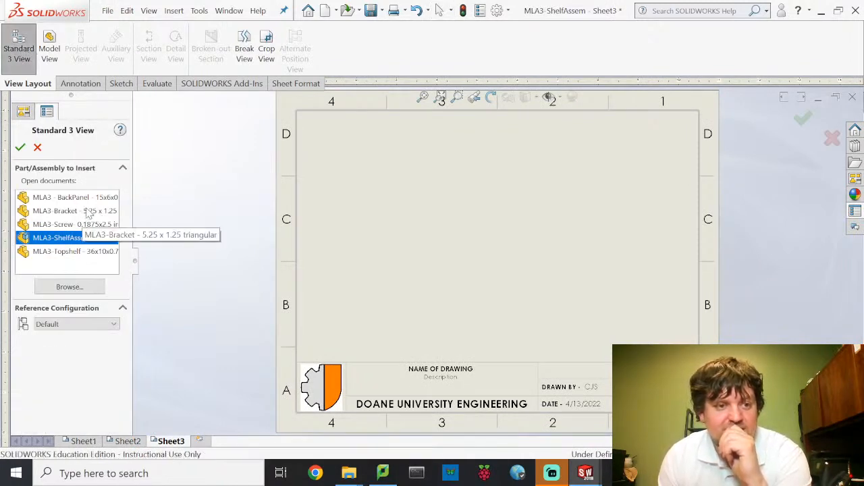
left_click(92, 212)
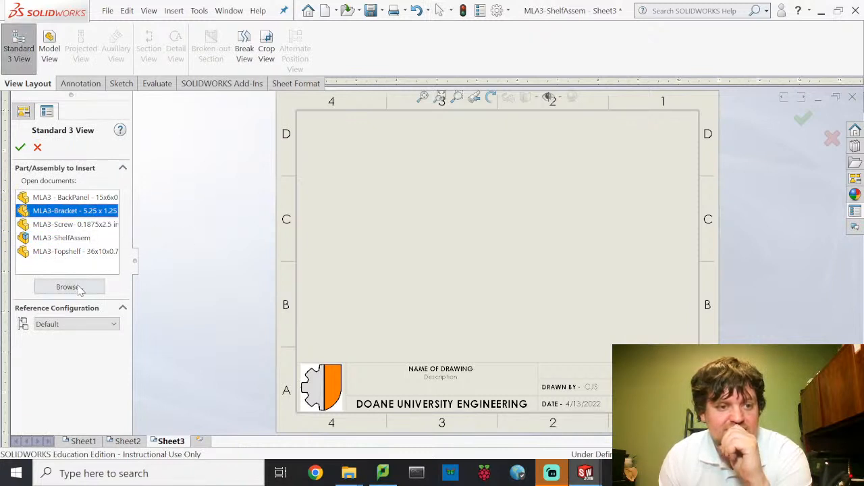
left_click(412, 250)
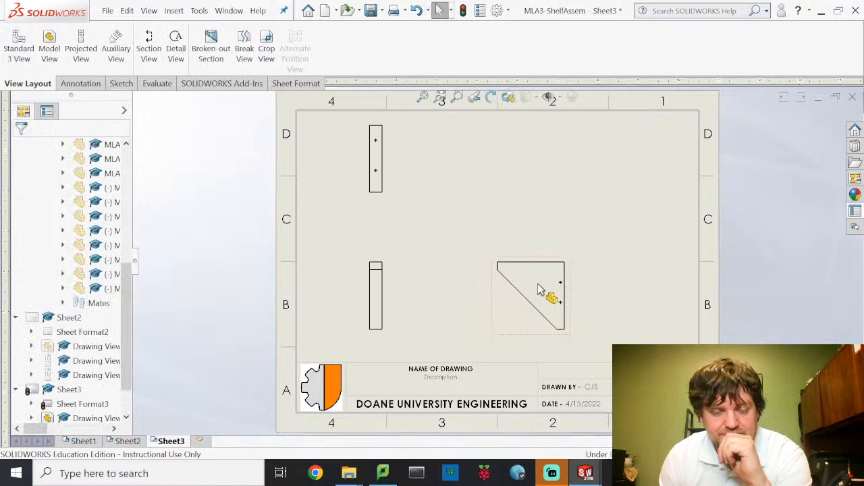
Change the bracket's front view to the Left orientation and move it closer to the projected side view.
left_click(383, 296)
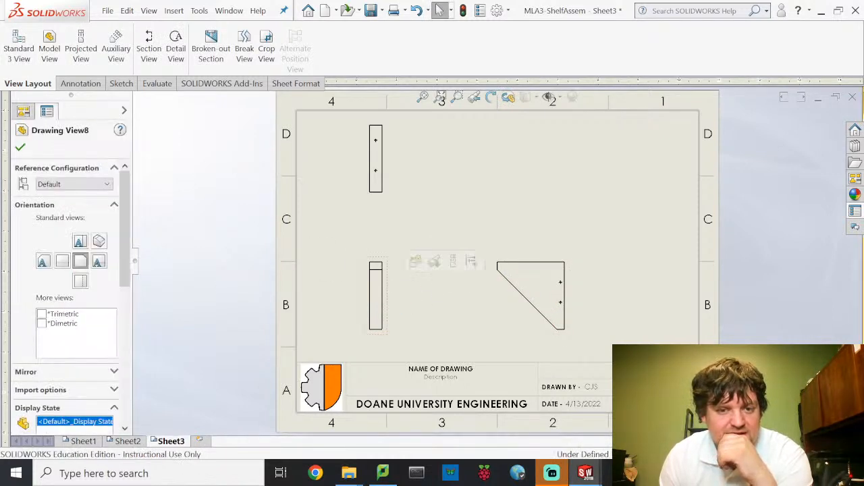
left_click(63, 261)
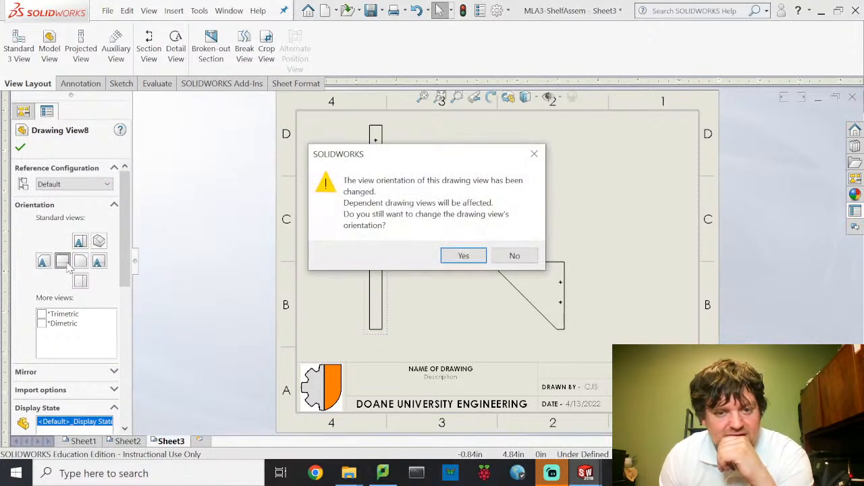
left_click(463, 256)
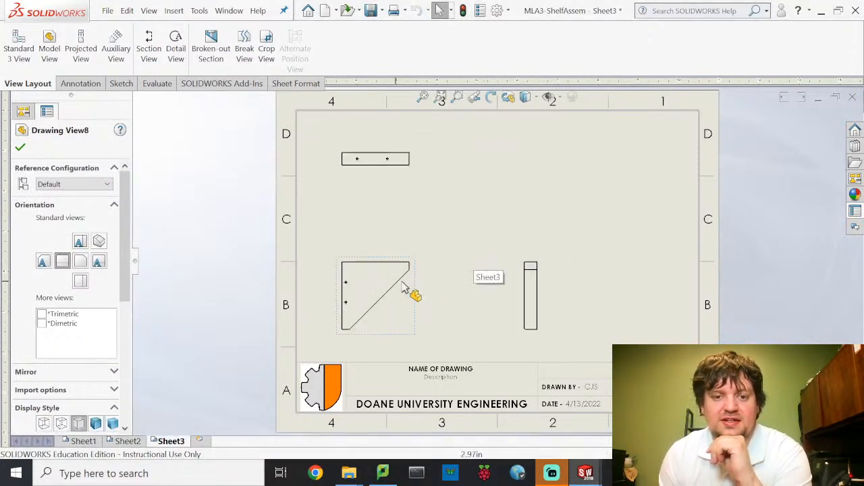
left_click_drag(415, 292, 465, 293)
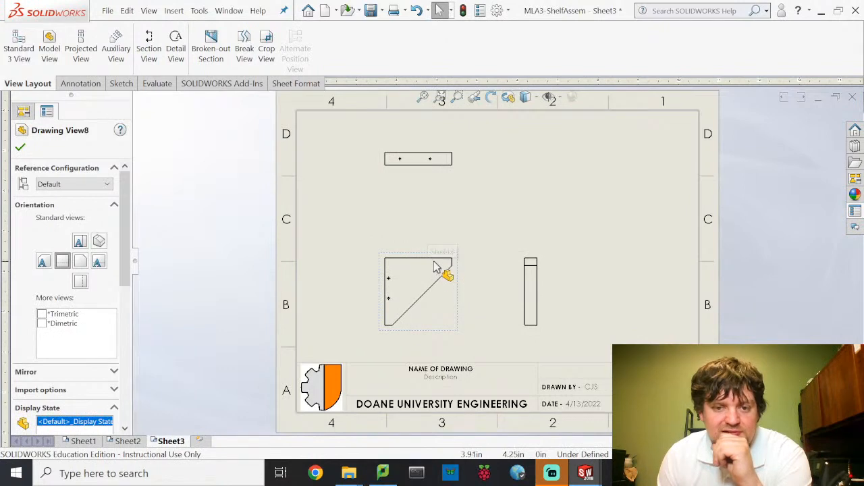
left_click(20, 148)
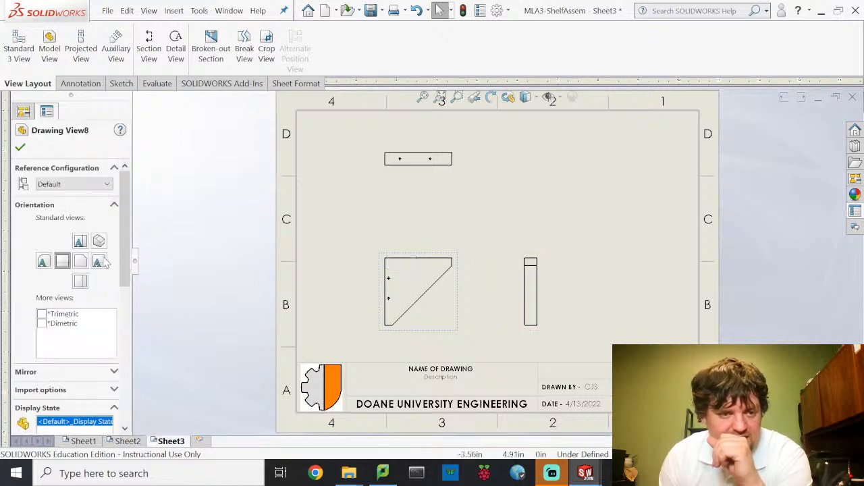
Set the display style of the bracket views to Hidden Lines Visible and accept the view properties.
scroll(96, 281, "down", 4)
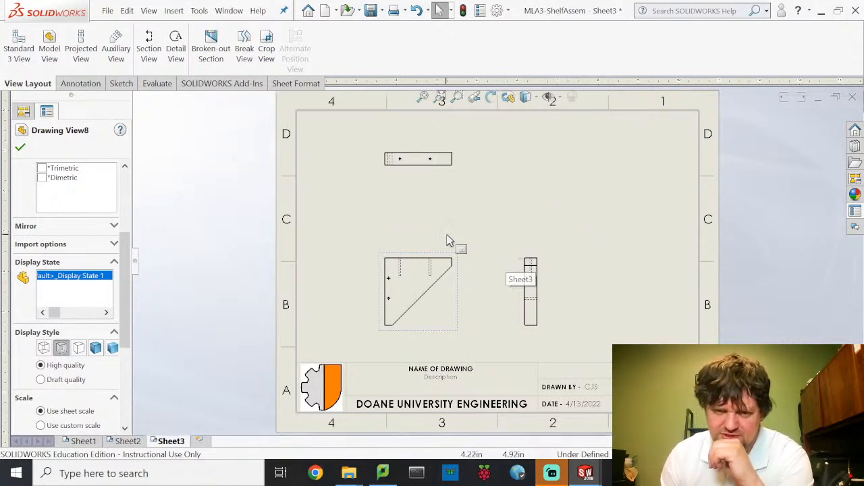
left_click(20, 146)
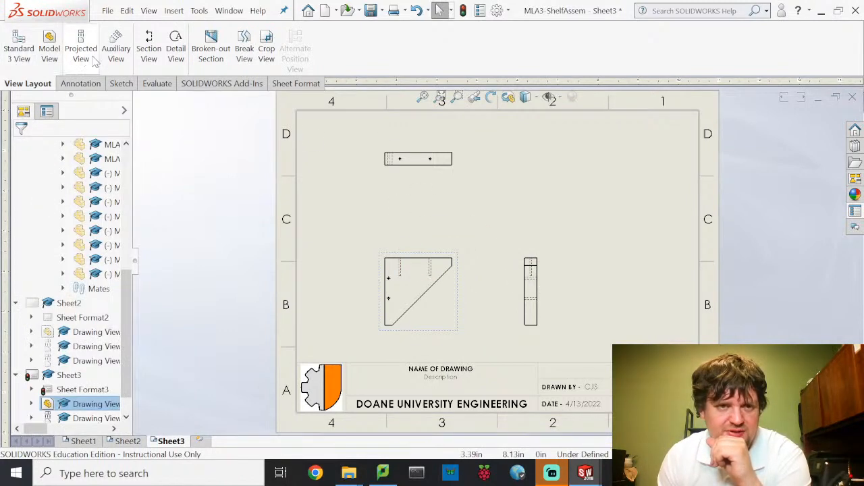
Dimension the vertical distance from the bracket's bottom edge to the lower hole in the front view.
left_click(80, 85)
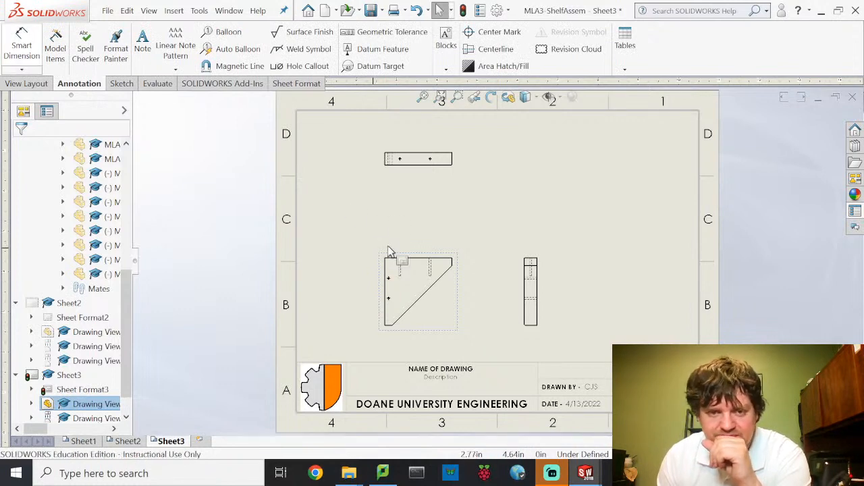
scroll(374, 286, "up", 3)
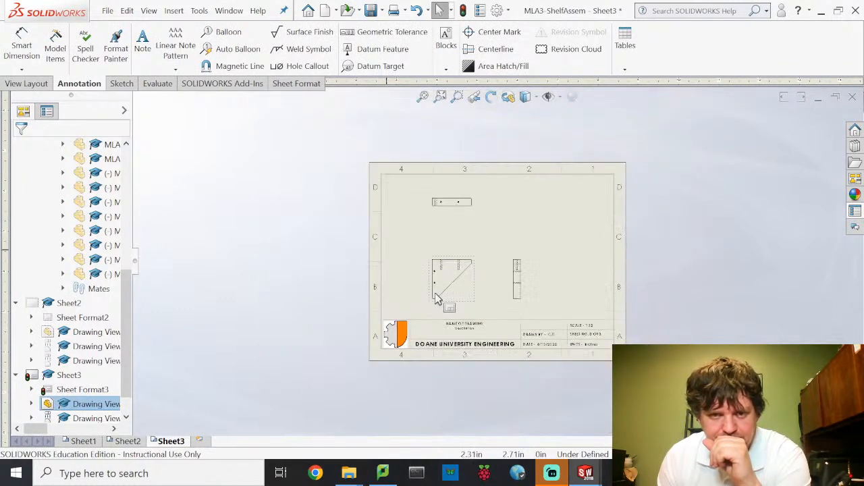
scroll(442, 291, "down", 3)
scroll(472, 268, "down", 2)
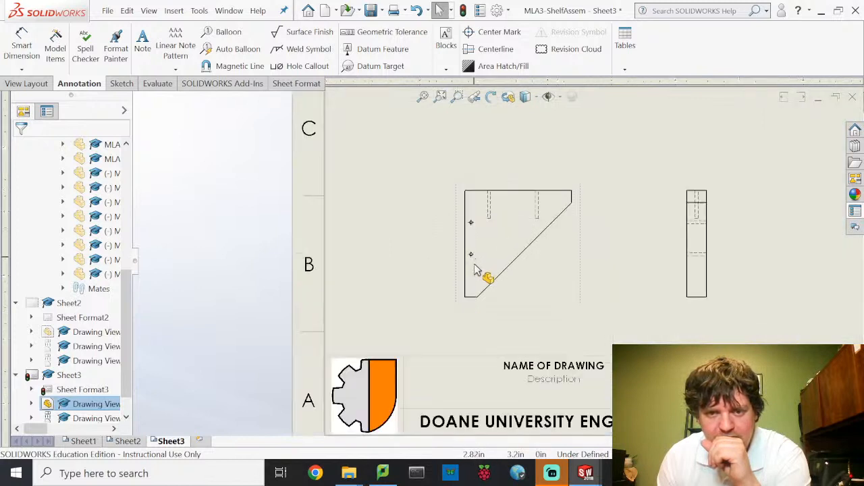
scroll(476, 270, "down", 2)
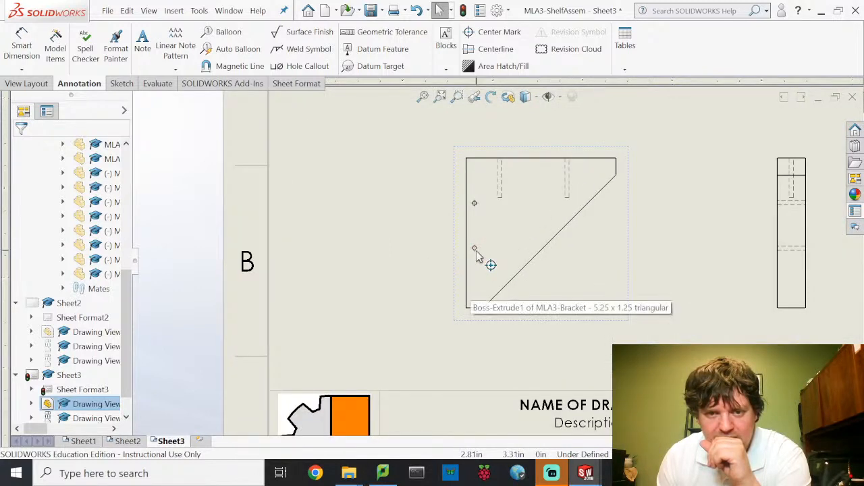
scroll(476, 257, "down", 4)
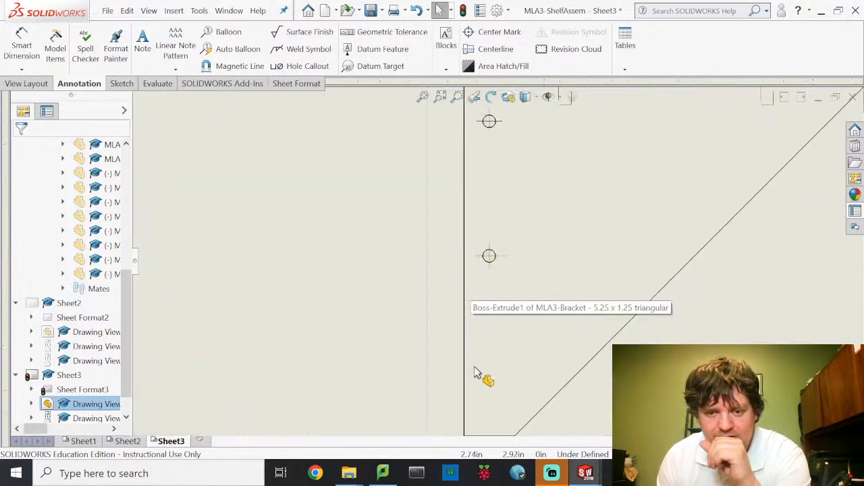
scroll(476, 373, "up", 1)
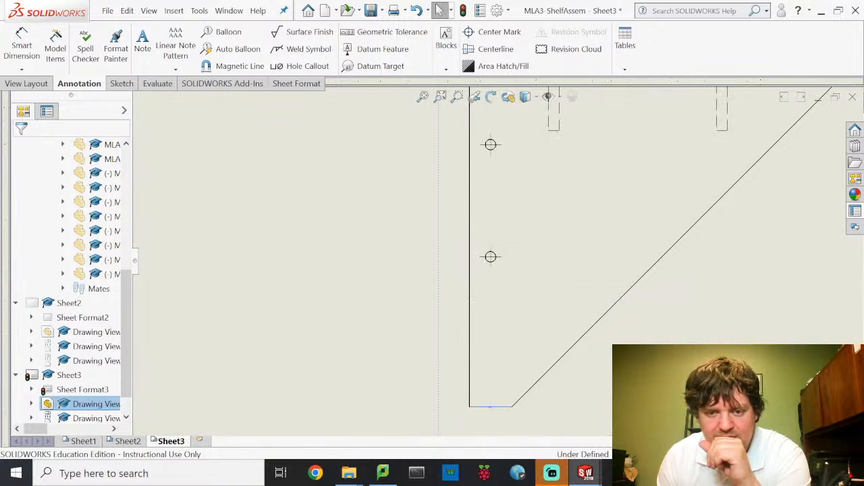
left_click(506, 266)
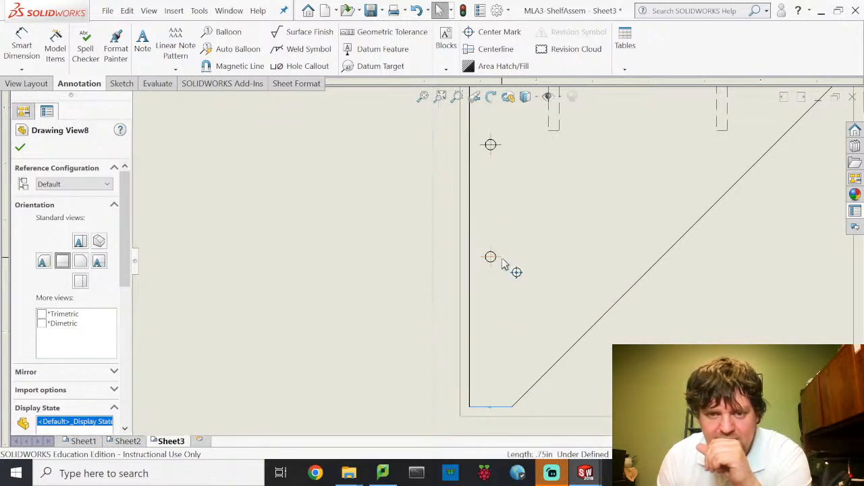
left_click(490, 256)
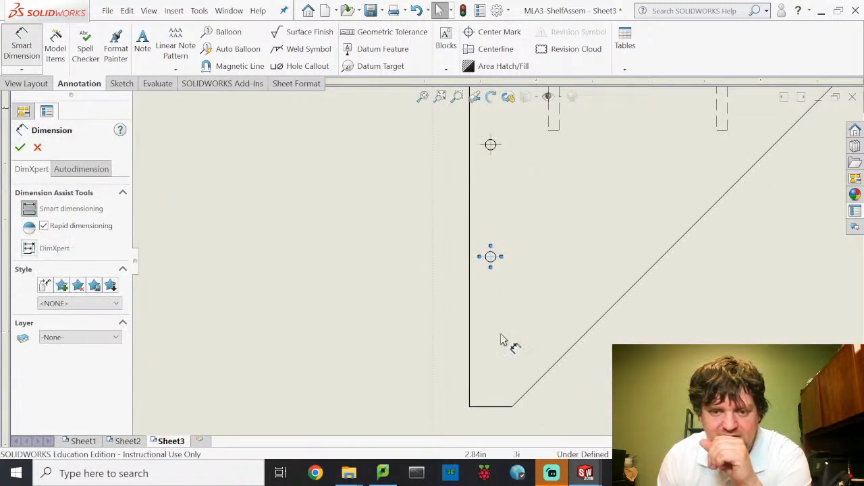
left_click(493, 406)
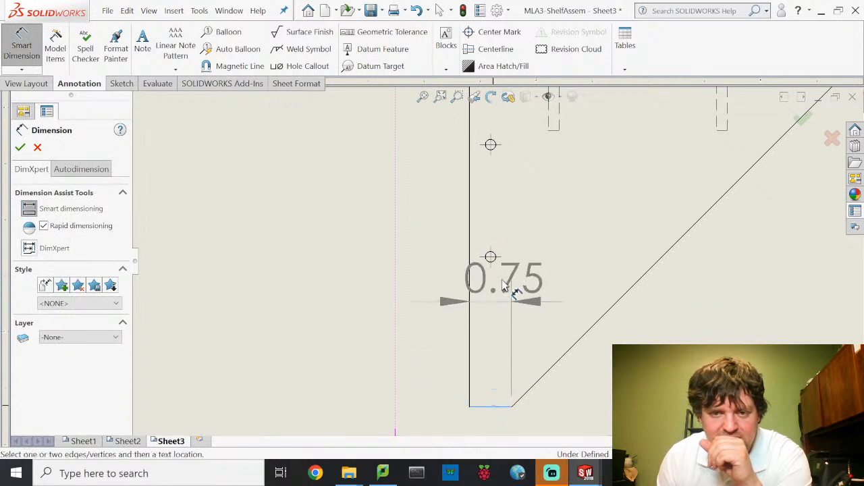
left_click(490, 256)
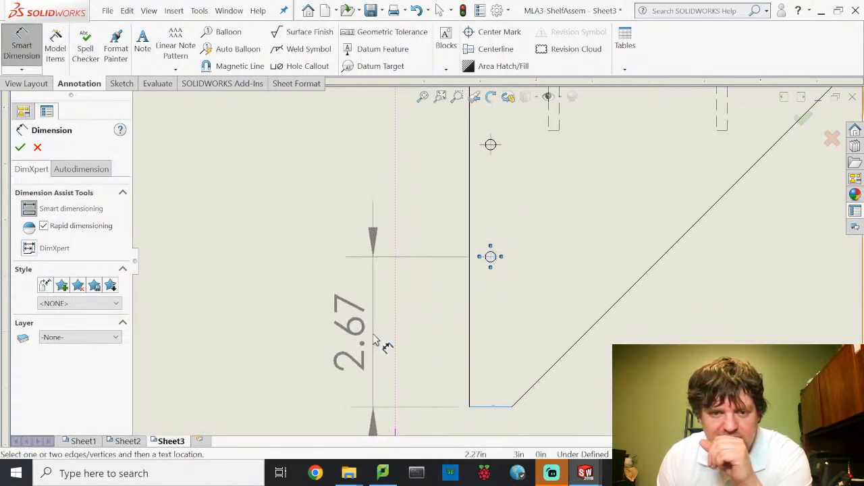
left_click(375, 340)
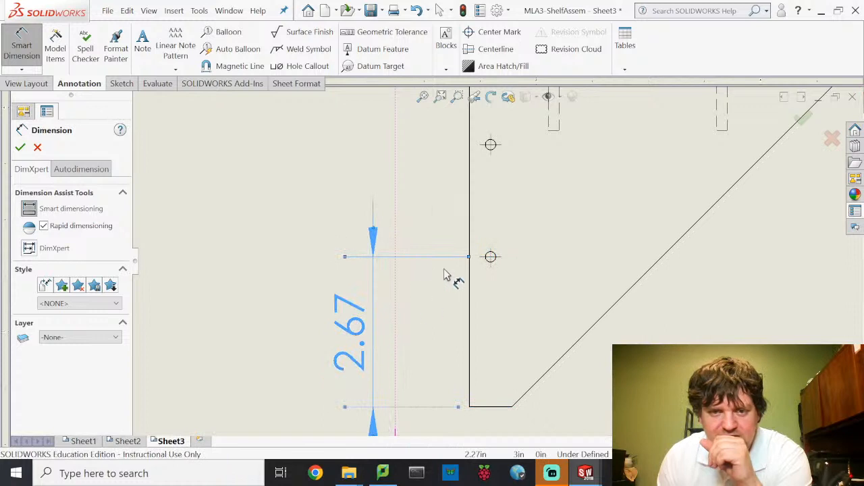
Dimension the vertical spacing between the front view's two holes and the lower hole's horizontal distance from the left edge.
left_click(493, 253)
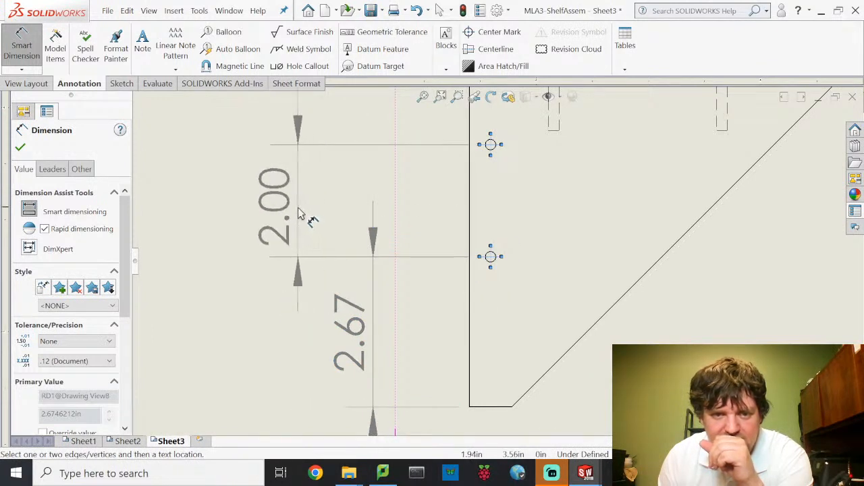
left_click(310, 214)
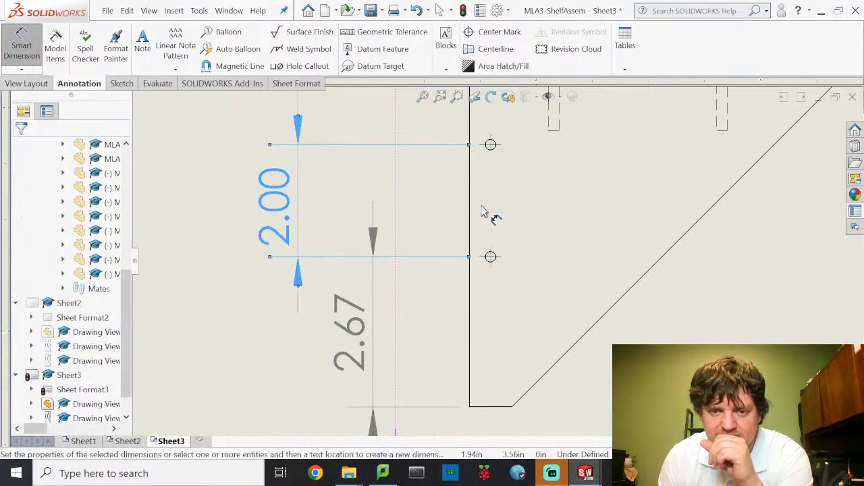
scroll(483, 212, "up", 2)
scroll(483, 212, "up", 1)
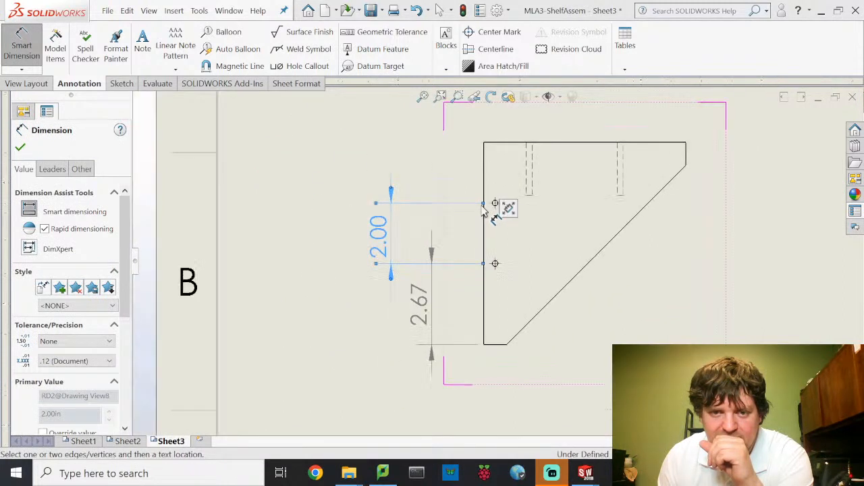
left_click(495, 264)
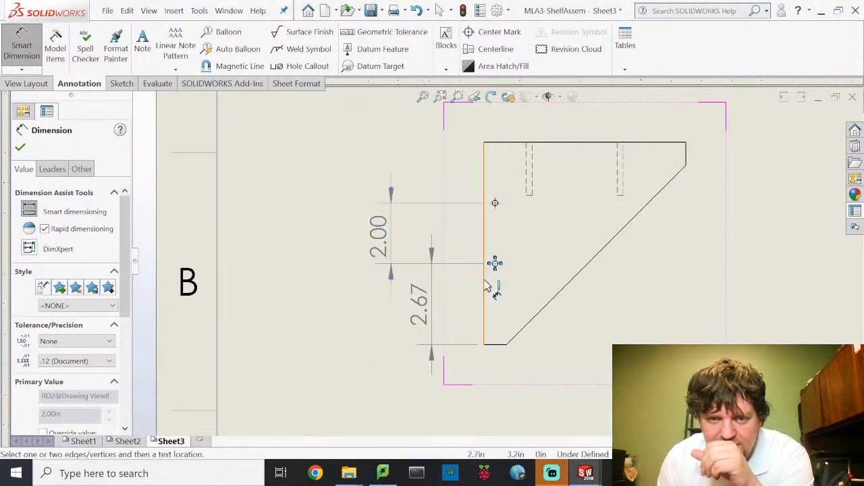
left_click(485, 284)
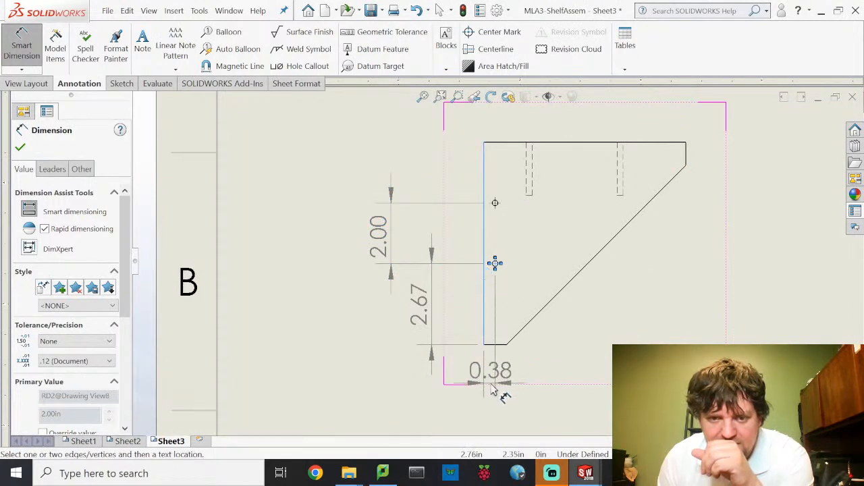
left_click(535, 390)
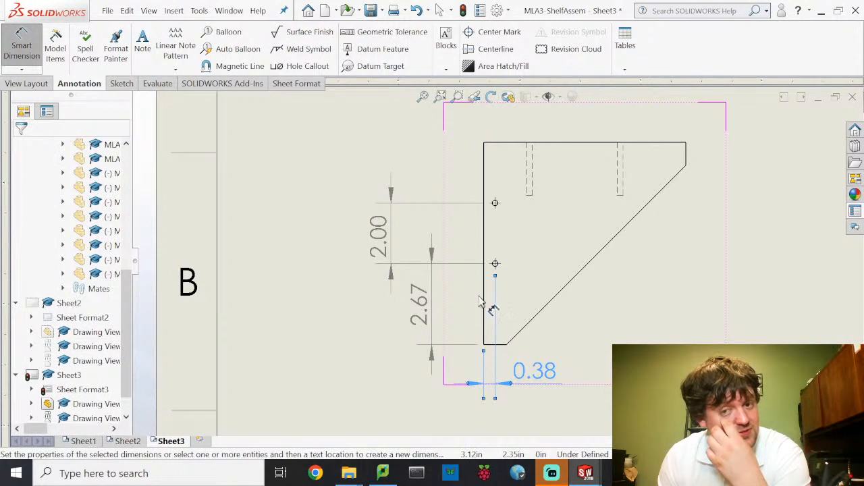
left_click(487, 145)
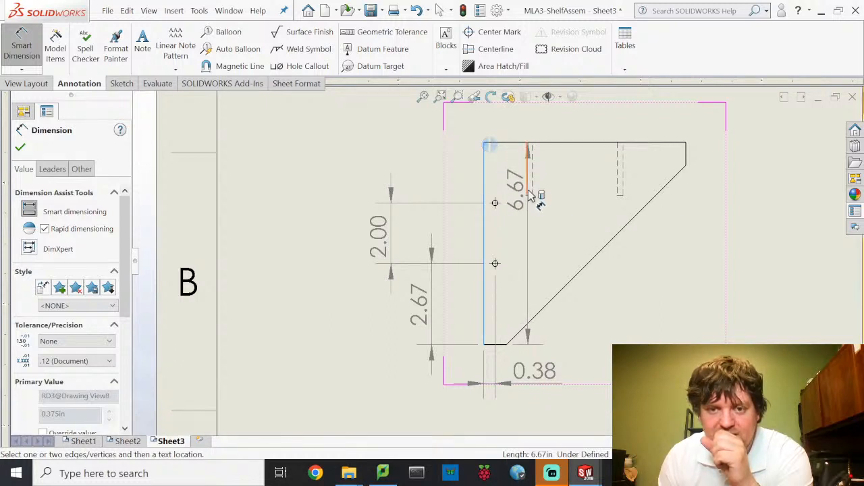
left_click(530, 193)
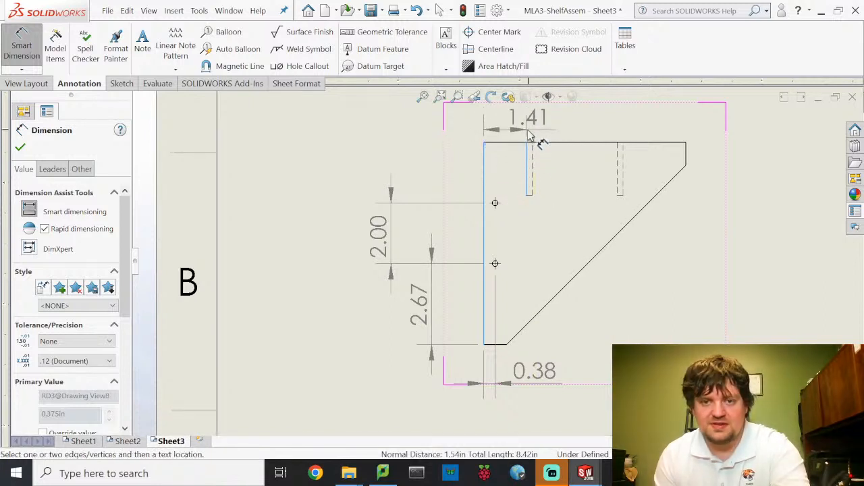
key("Escape")
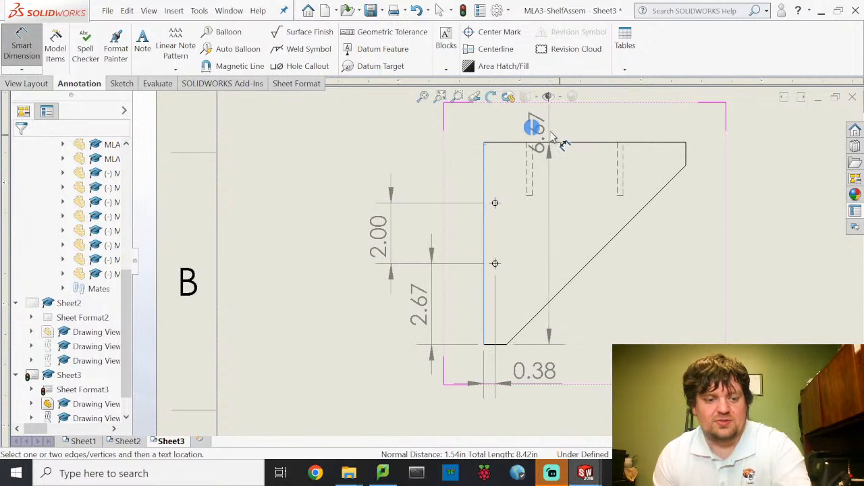
Dimension the angle between the bracket's slanted and bottom edges and the length of the short right edge in the front view.
scroll(543, 242, "up", 2)
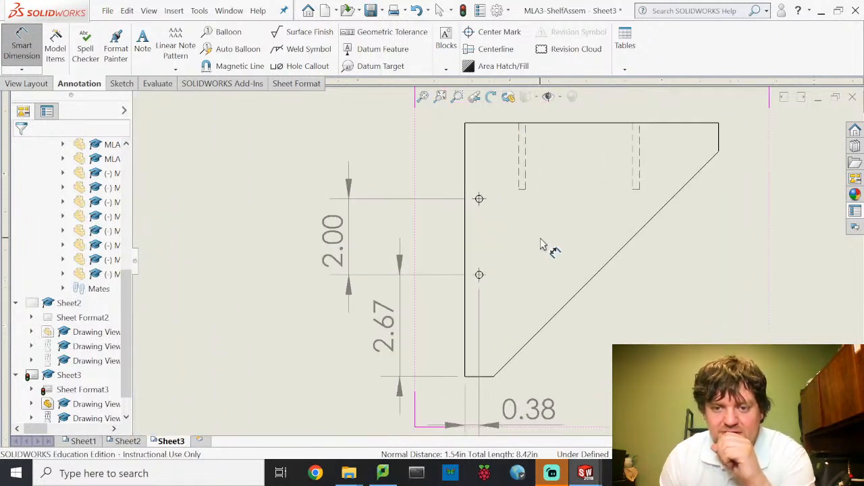
scroll(540, 244, "down", 3)
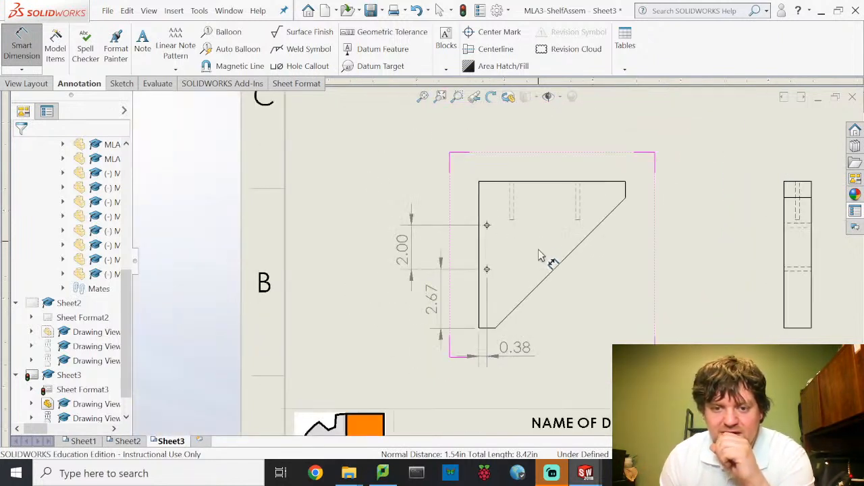
left_click(531, 291)
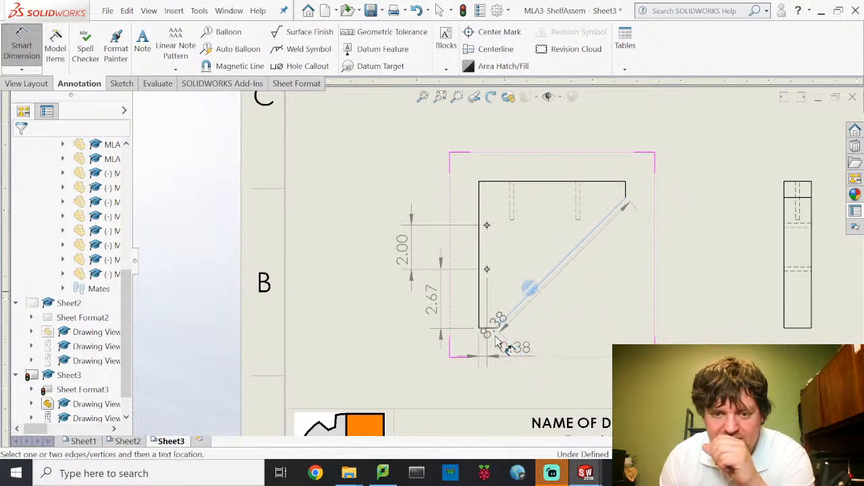
left_click(491, 328)
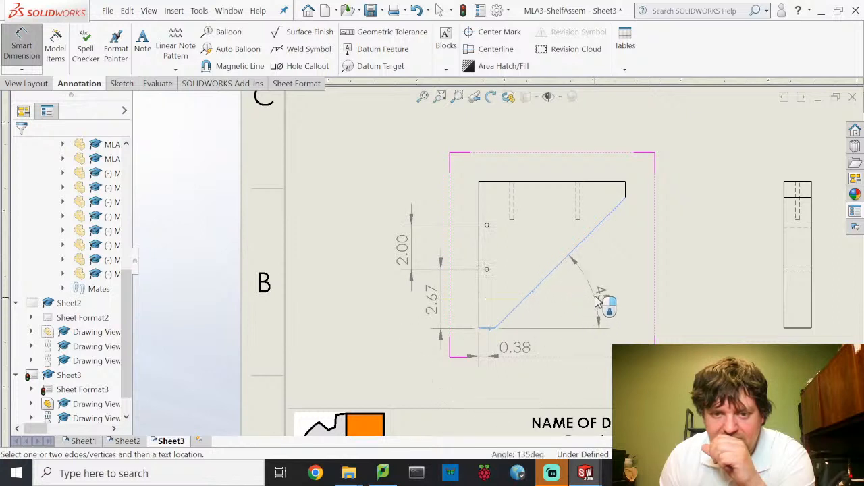
left_click(602, 304)
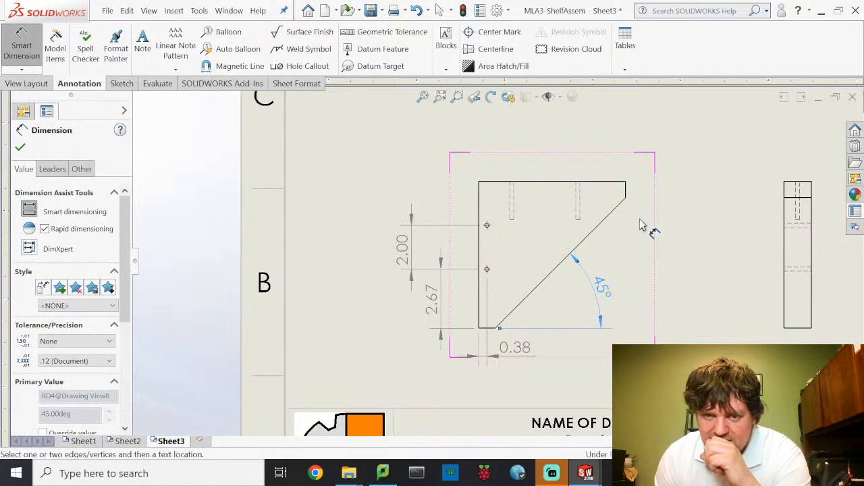
left_click(623, 190)
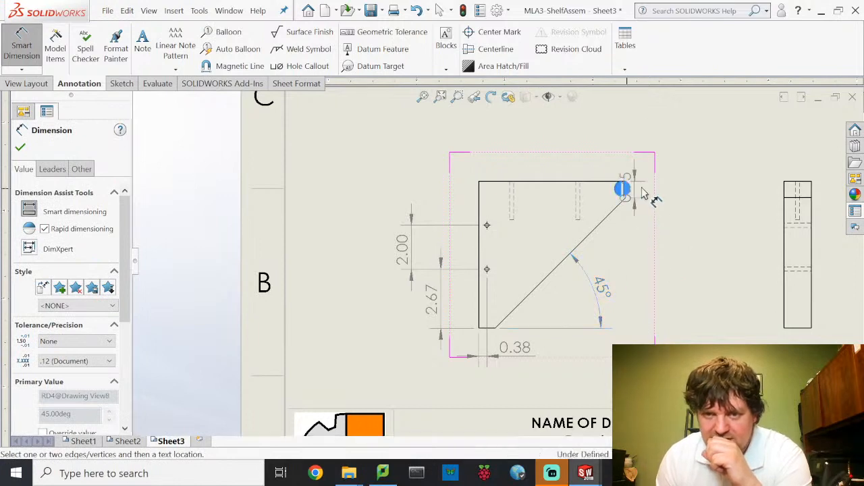
left_click(673, 154)
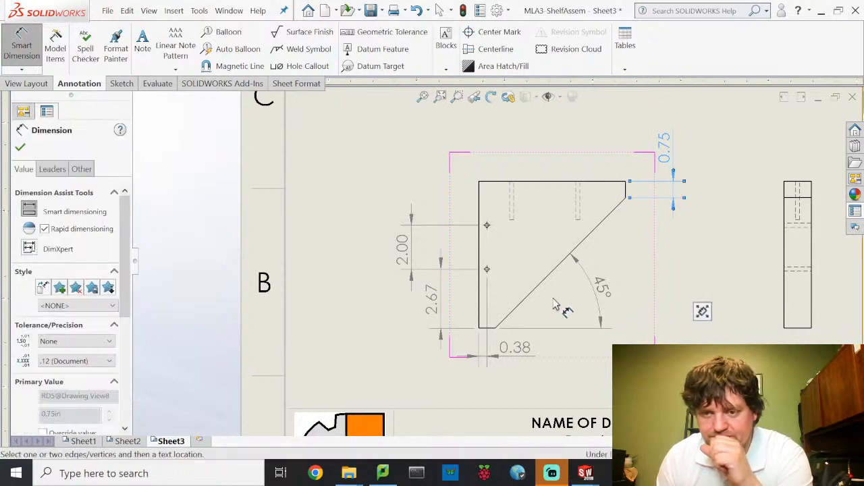
Dimension the bracket's thickness along the bottom edge of the side view, placing the text outside the extension lines.
middle_click_drag(830, 295, 652, 289)
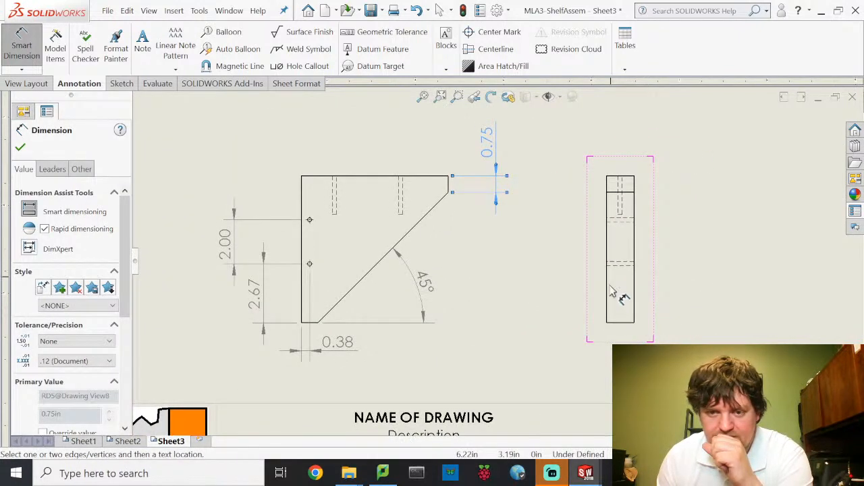
left_click(620, 324)
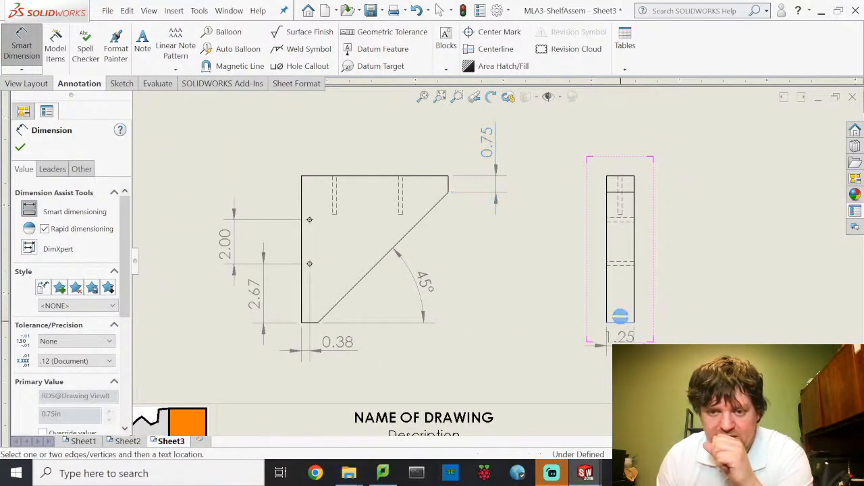
left_click(573, 368)
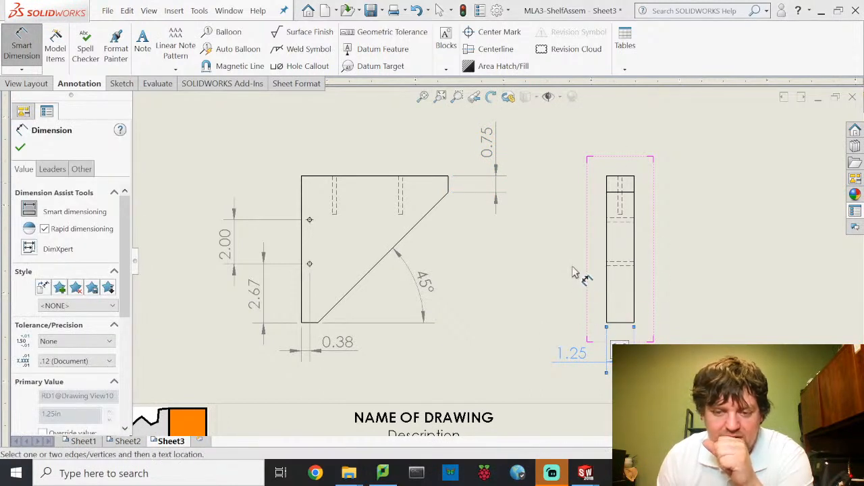
Dimension the bracket's overall height in the side view, from its top edge to its bottom edge.
scroll(432, 218, "up", 4)
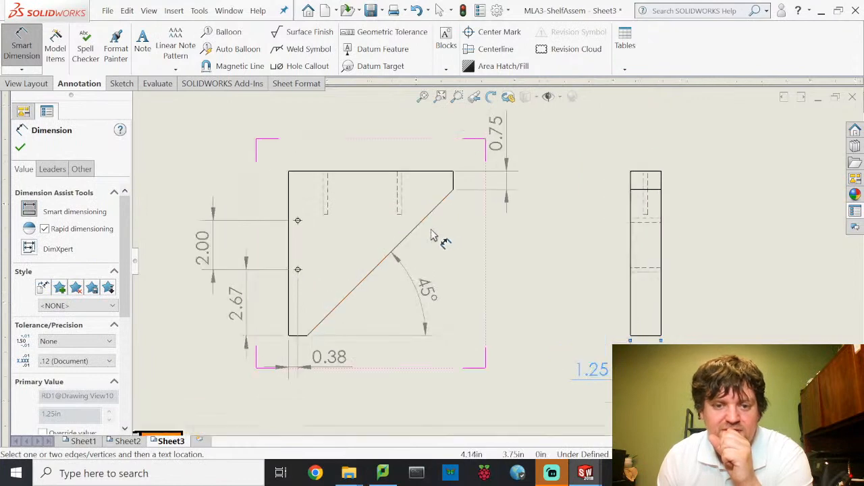
scroll(482, 204, "up", 4)
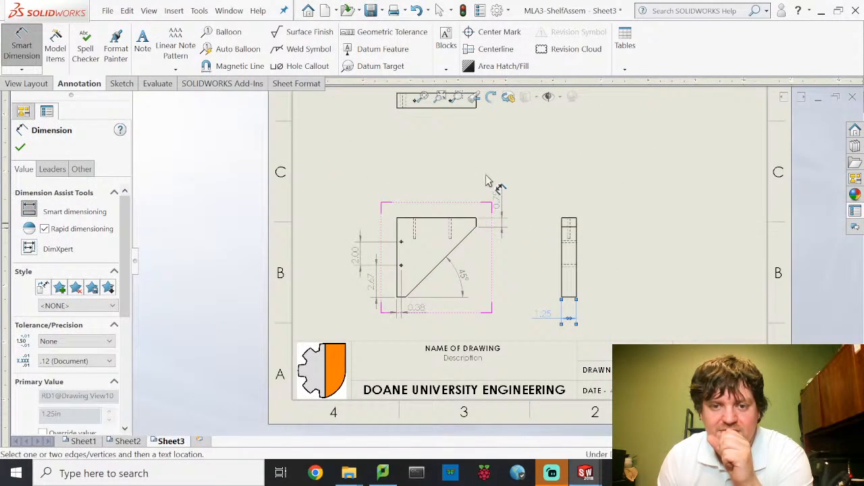
scroll(469, 141, "down", 3)
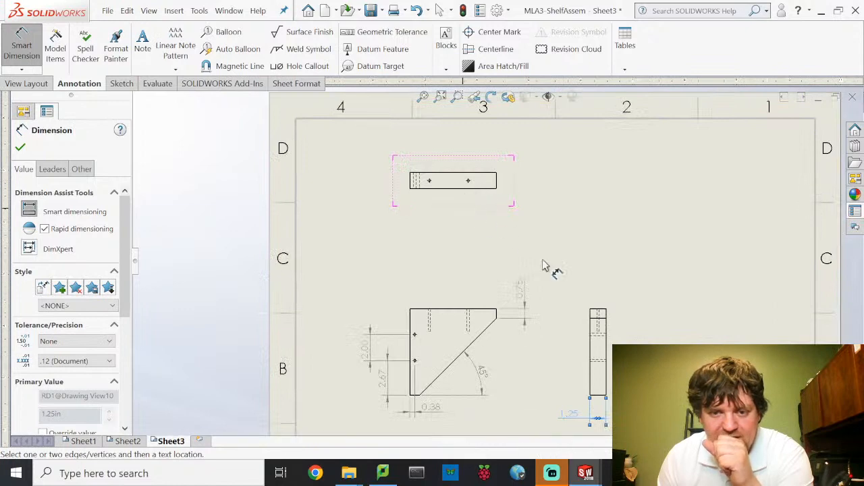
left_click(607, 353)
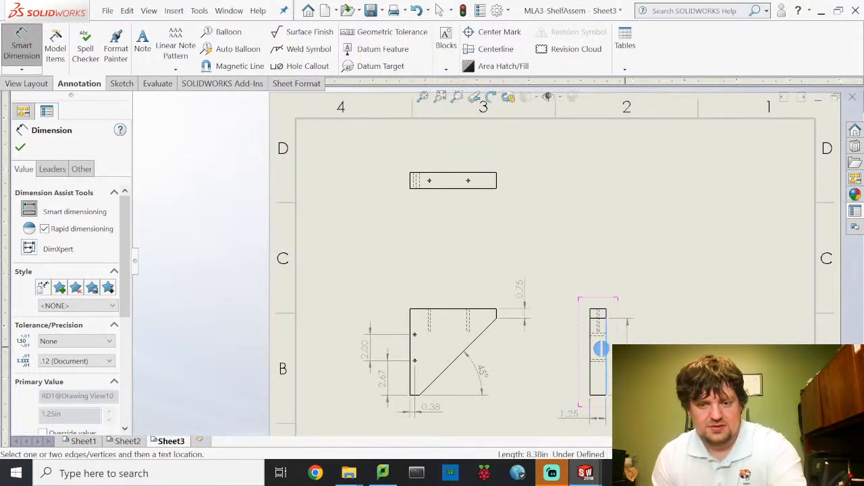
left_click(598, 312)
left_click(594, 394)
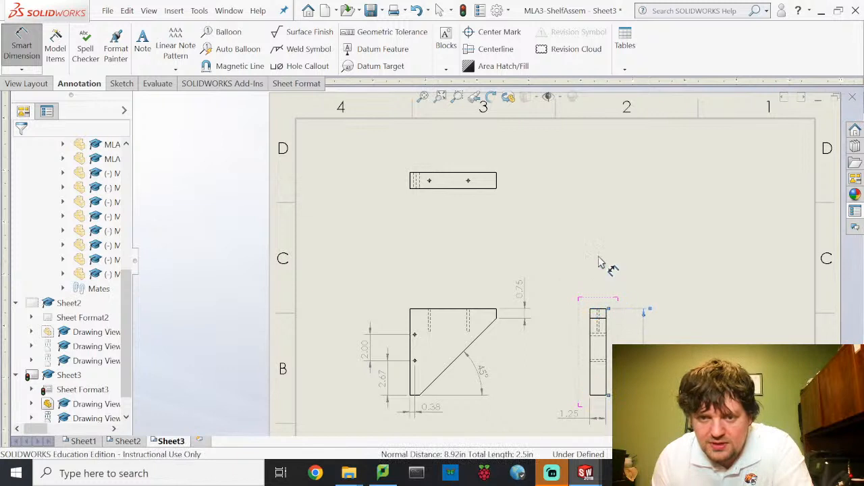
Dimension the bracket's overall length in the top view, placing the dimension above the view.
left_click(483, 188)
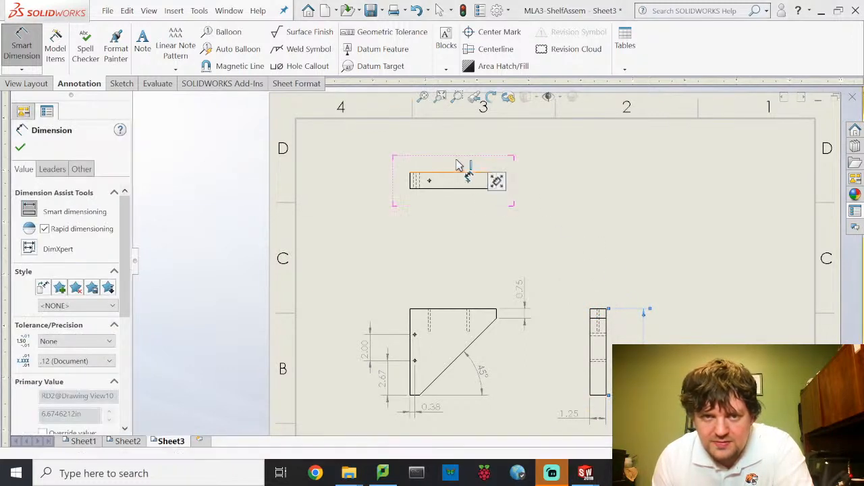
left_click(457, 172)
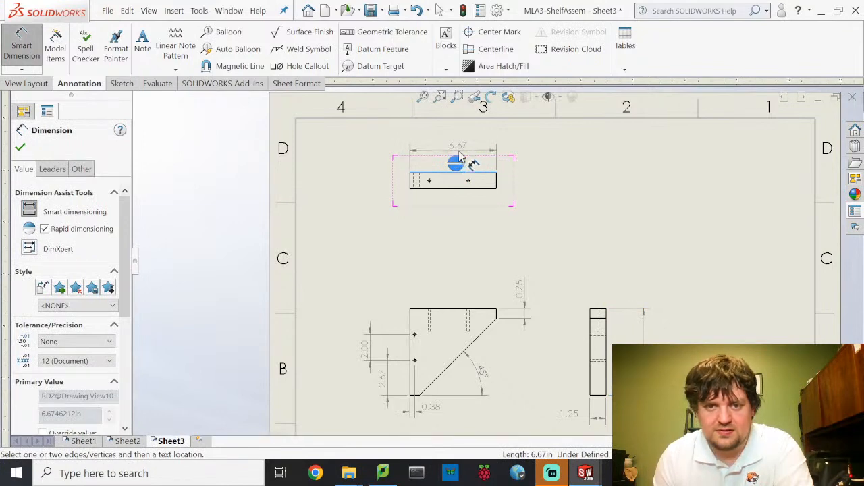
left_click(457, 155)
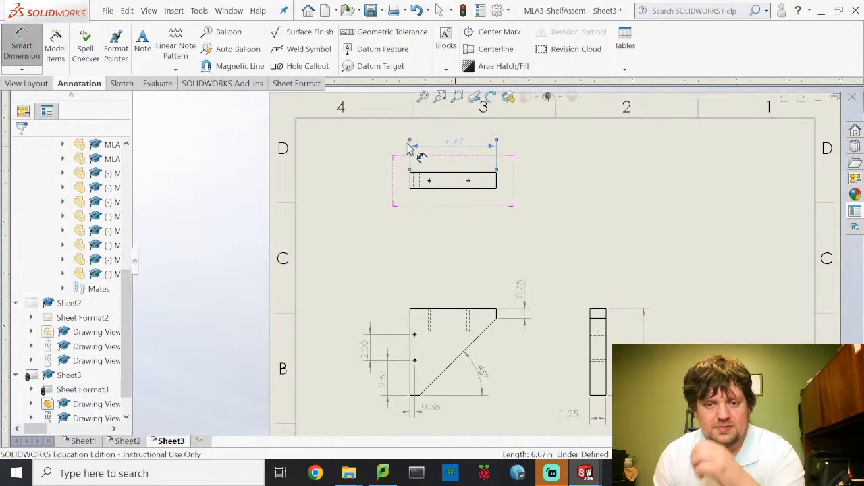
Dimension the horizontal distance from the top view's left edge to its left hole, placing the text outside the extension lines.
scroll(442, 190, "down", 1)
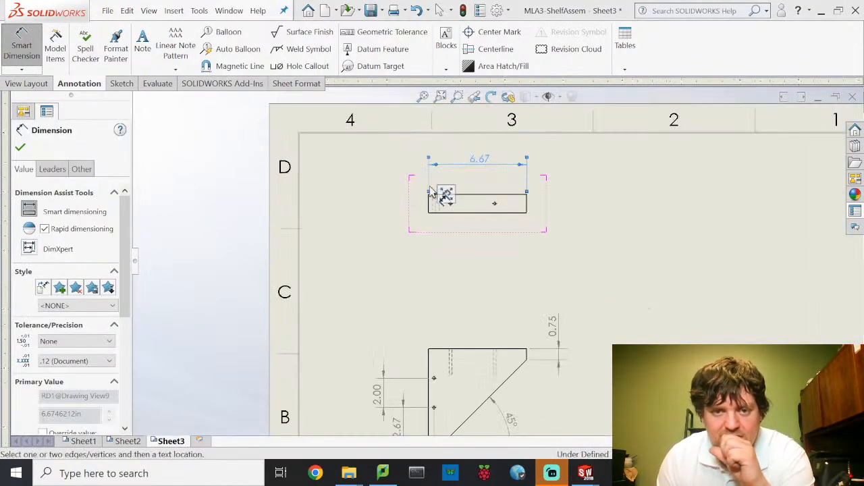
scroll(463, 223, "down", 4)
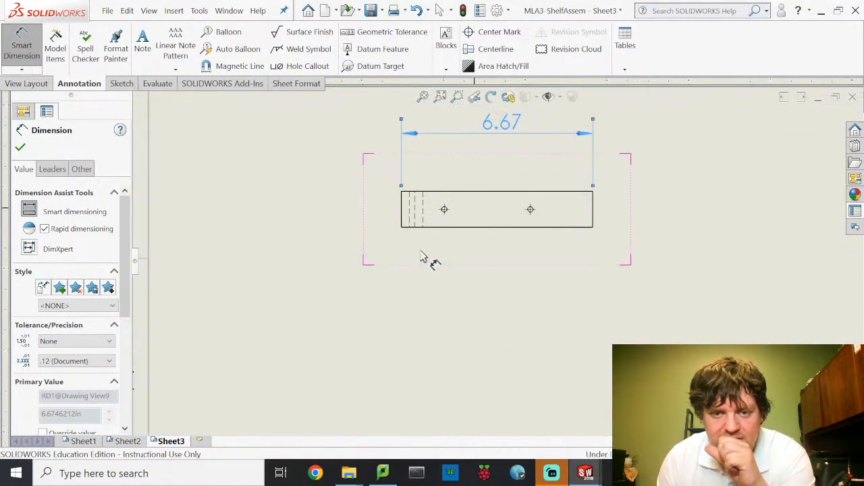
left_click(406, 203)
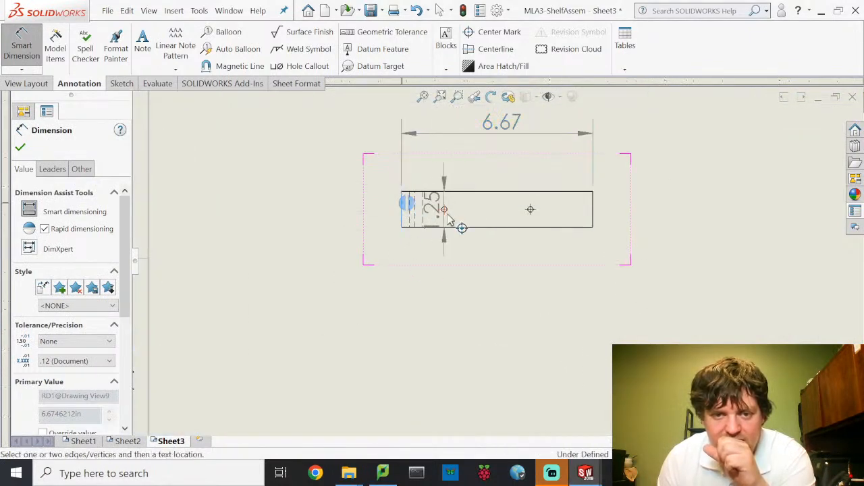
scroll(432, 203, "down", 3)
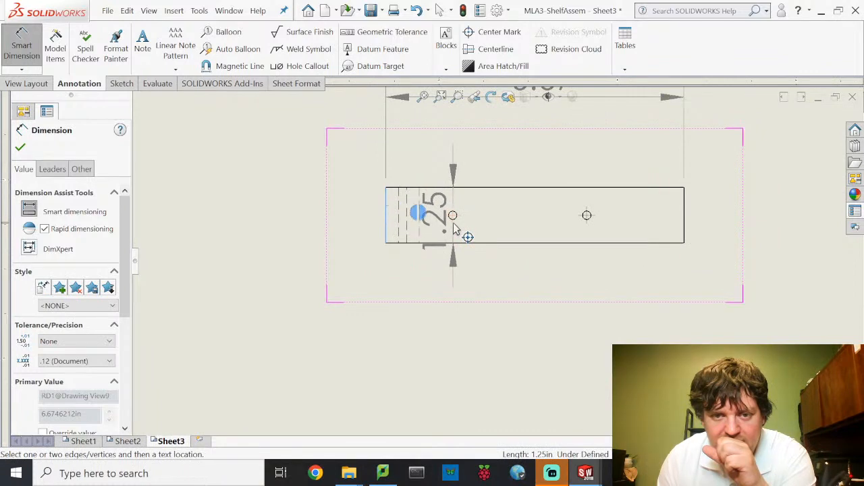
left_click(453, 216)
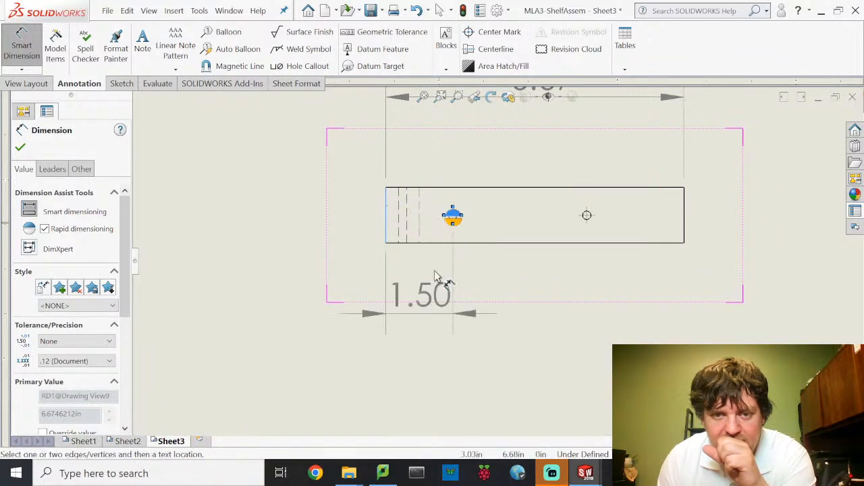
left_click(331, 304)
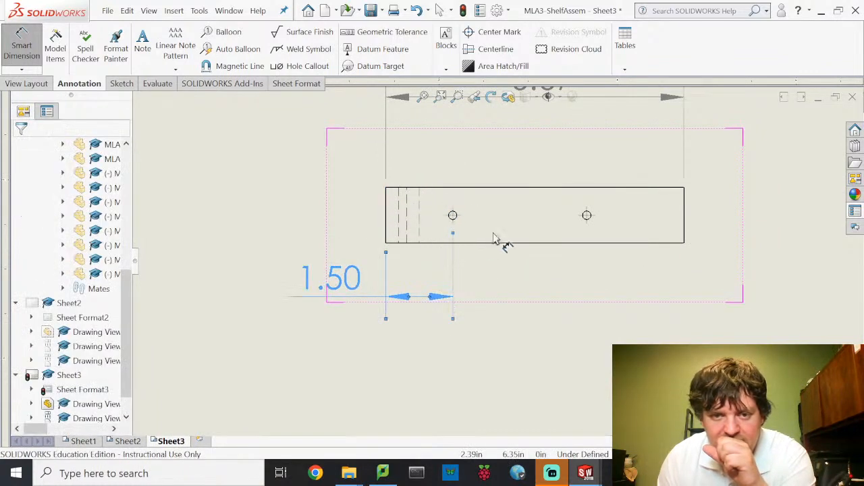
Dimension the horizontal spacing between the top view's two holes, in line with the left hole's edge-distance dimension.
left_click(453, 215)
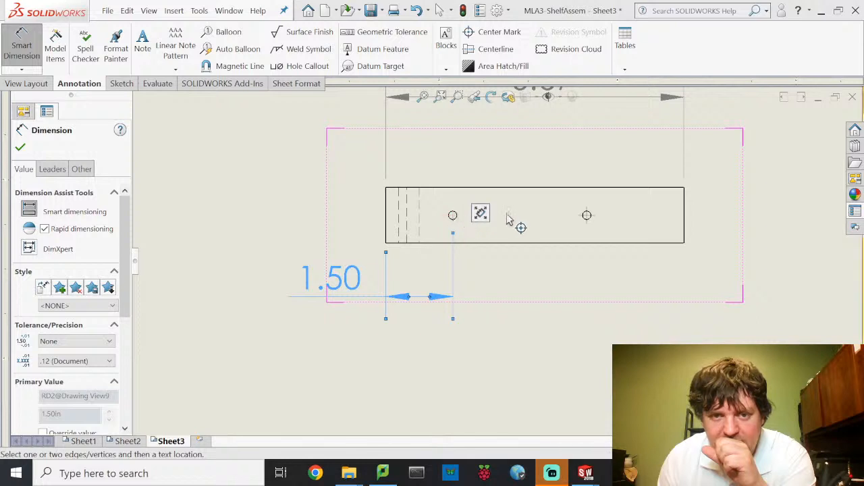
left_click(586, 215)
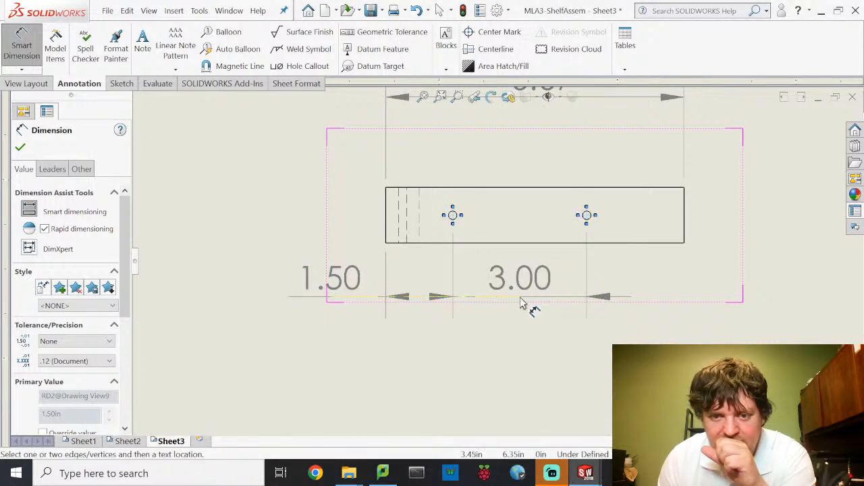
left_click(528, 304)
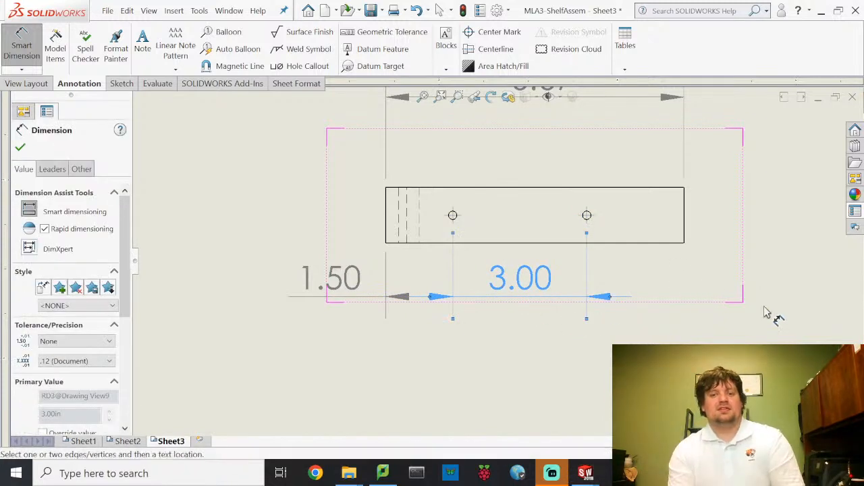
key("Escape")
key("Escape")
key("Escape")
Dimension the depth of the left hidden vertical hole in the front view and move its text above the extension lines.
scroll(641, 277, "up", 5)
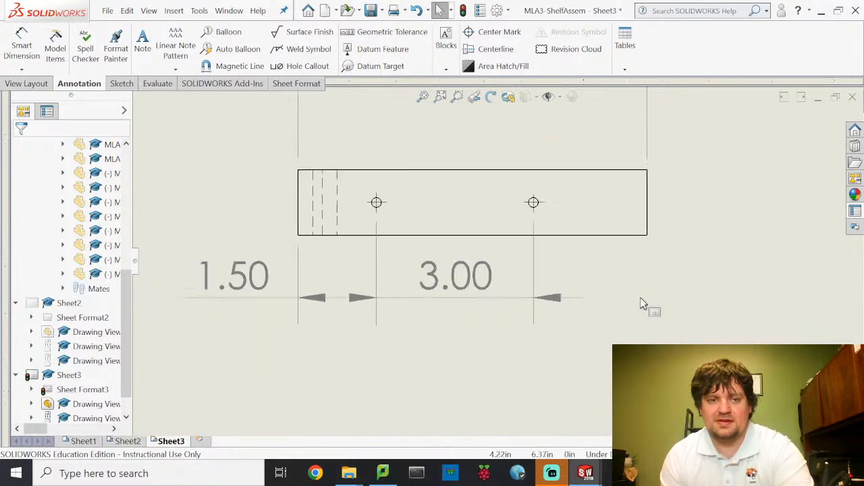
scroll(642, 305, "up", 4)
mouse_move(667, 328)
middle_mouse_down()
mouse_move(626, 266)
mouse_move(575, 229)
middle_mouse_up()
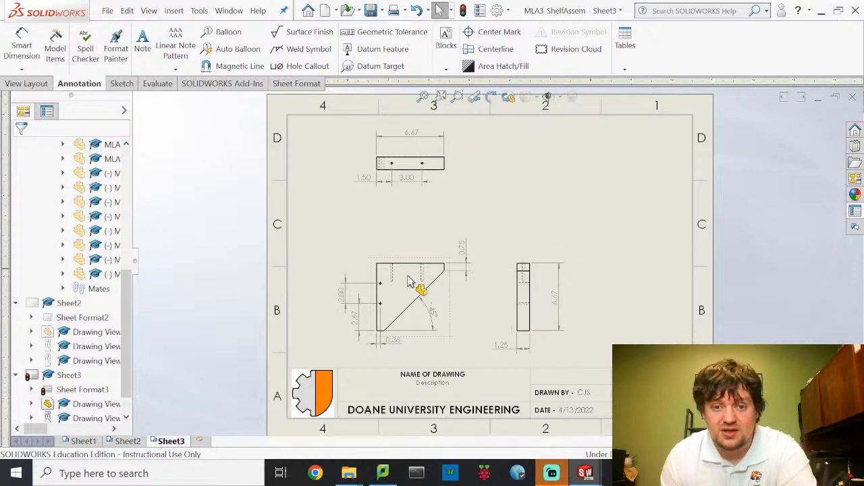
scroll(409, 281, "down", 2)
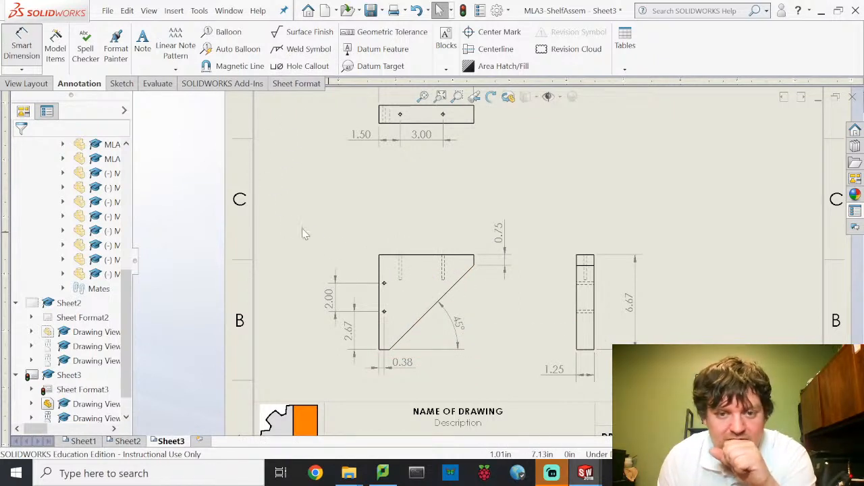
scroll(421, 273, "down", 3)
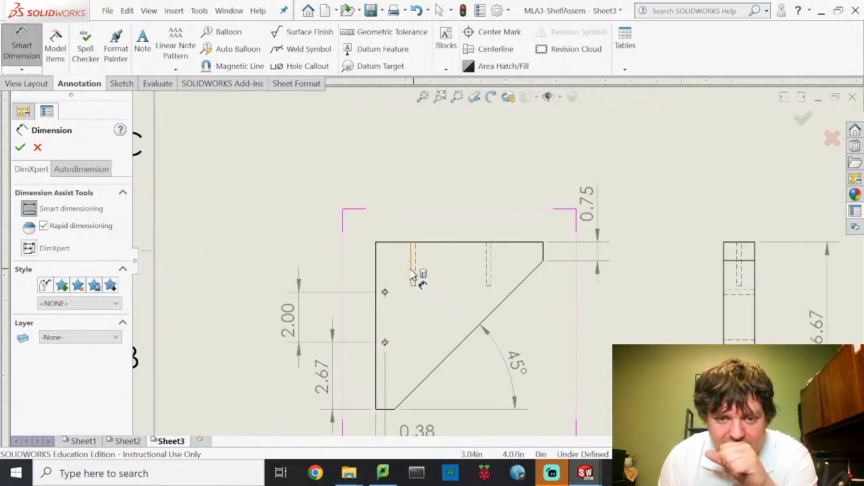
left_click(412, 273)
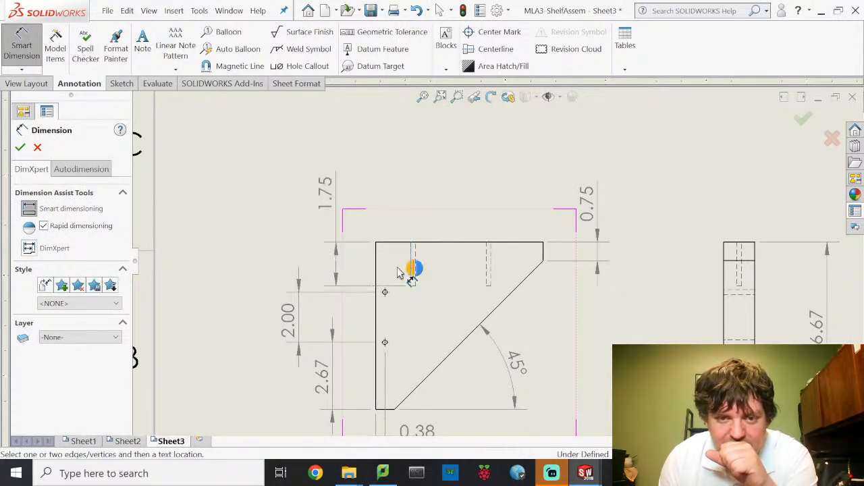
left_click(336, 276)
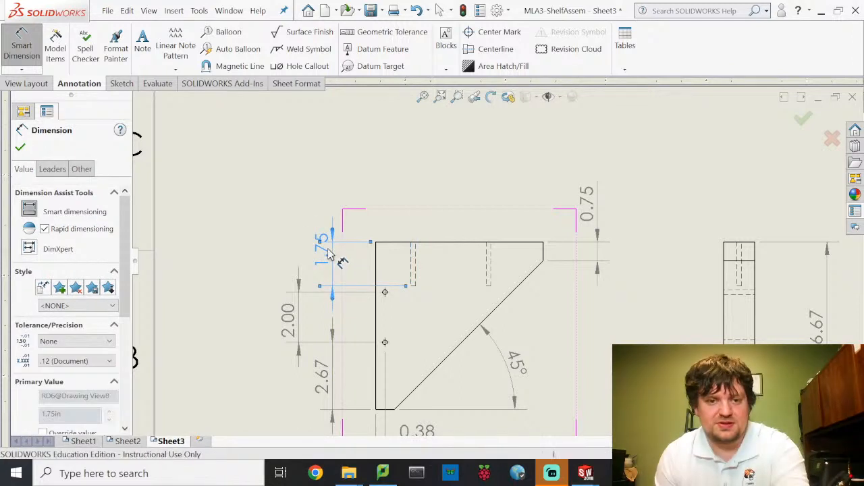
left_click_drag(322, 251, 325, 177)
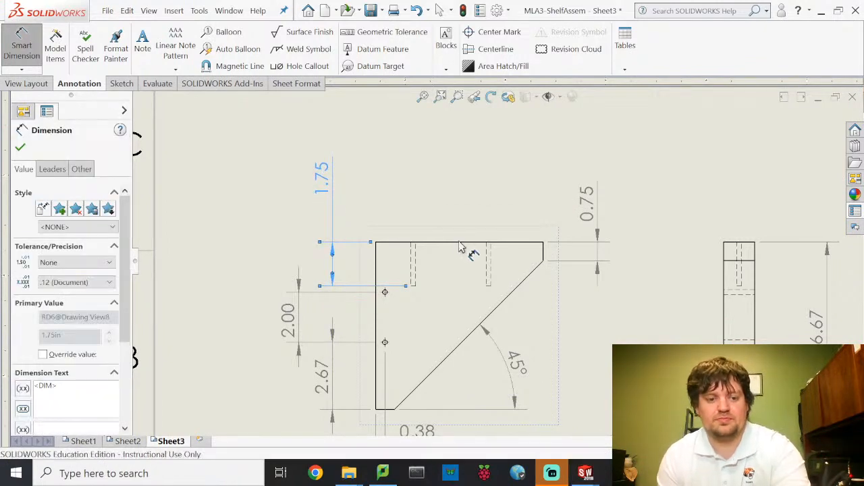
left_click(546, 235)
Dimension the diameter of the right hole in the top view, placing the text below and to the right of the view.
scroll(675, 233, "down", 2)
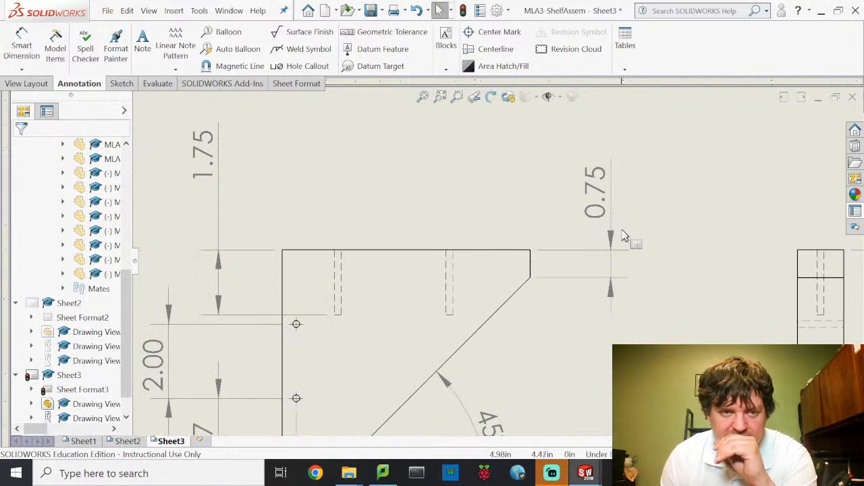
scroll(629, 238, "up", 5)
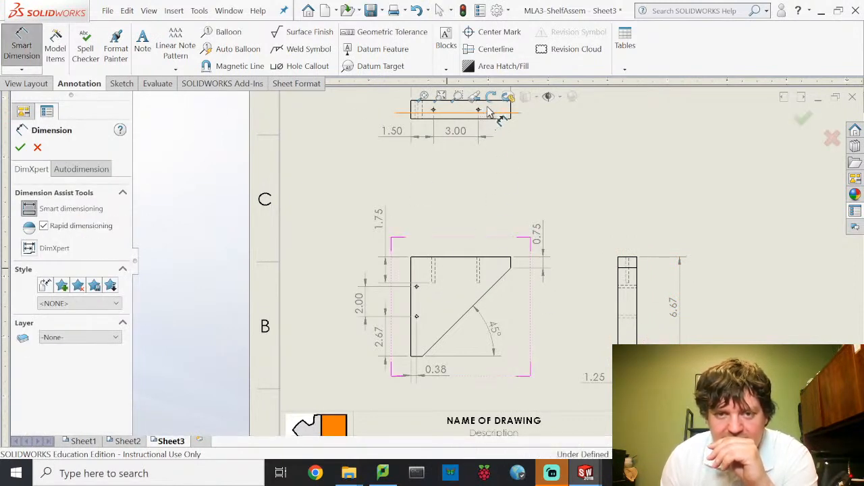
scroll(491, 111, "down", 2)
scroll(493, 171, "down", 3)
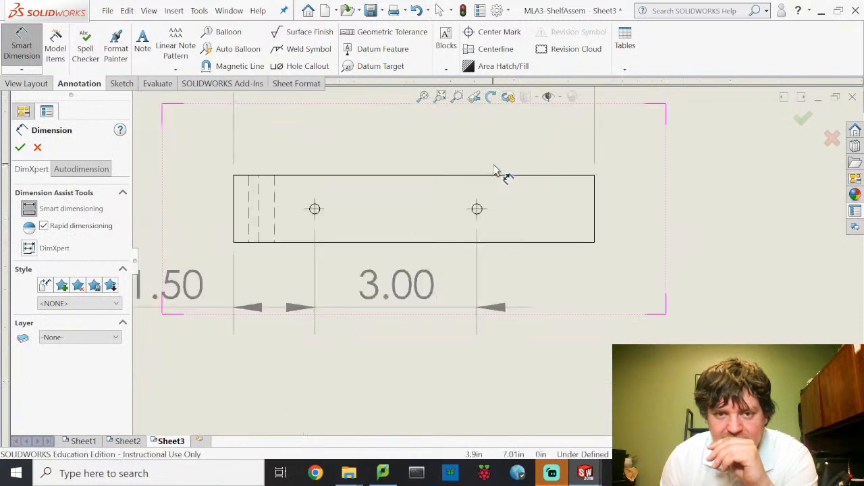
left_click(480, 215)
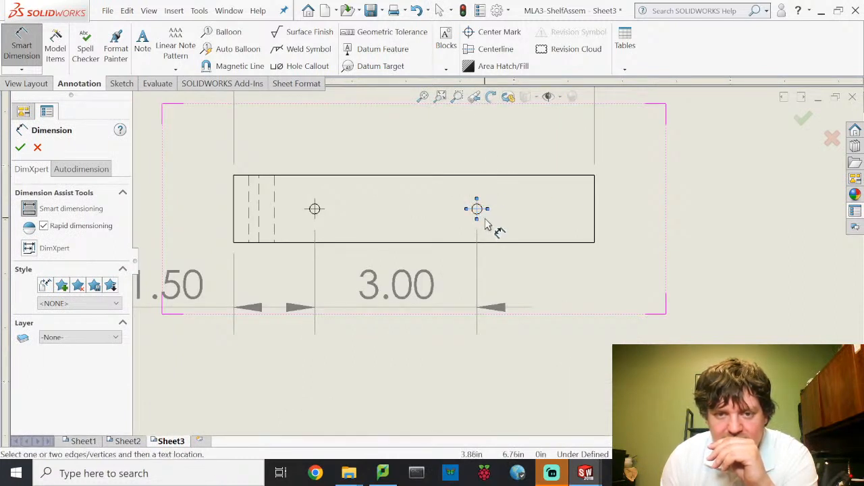
key("Escape")
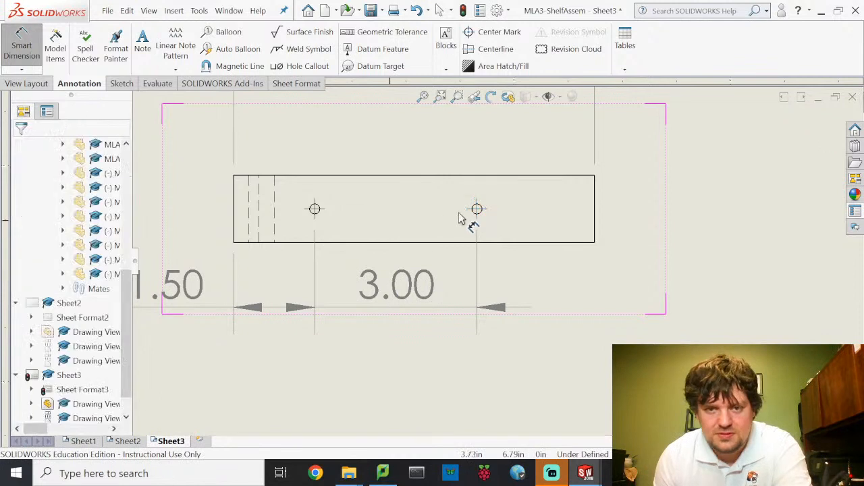
left_click(480, 210)
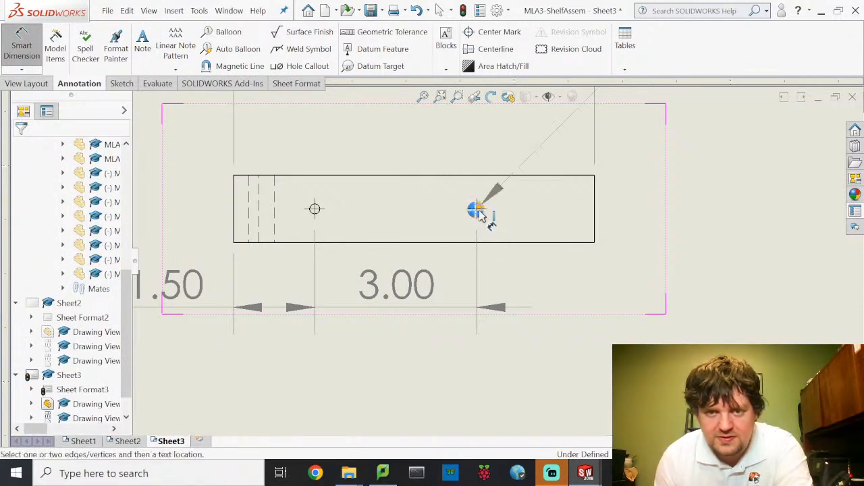
left_click(566, 363)
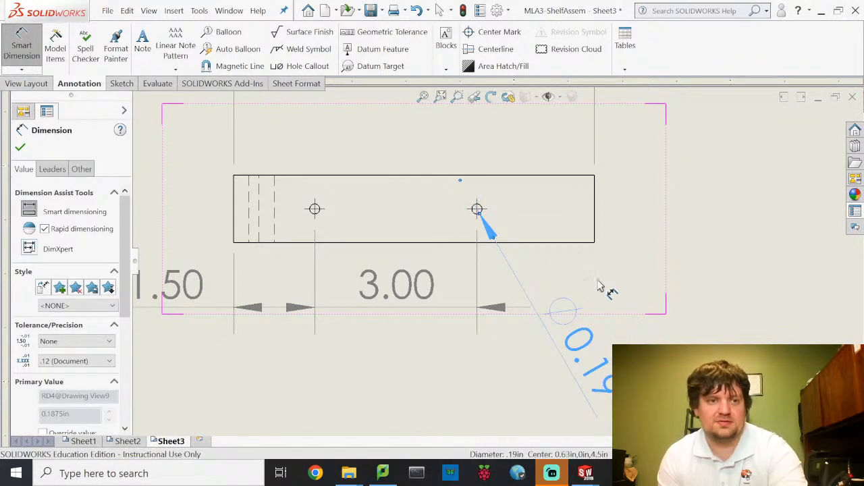
key("Escape")
Set the drawing name in the bracket sheet's title block to "Bracket".
scroll(609, 293, "up", 5)
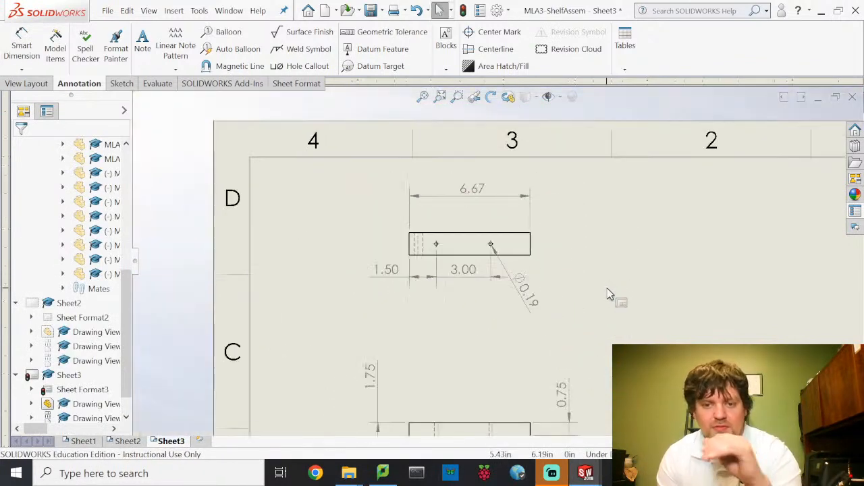
scroll(577, 405, "down", 1)
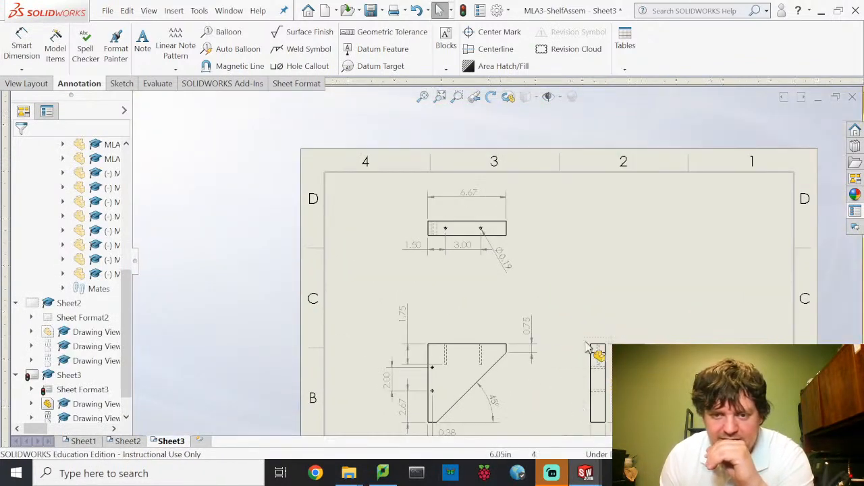
middle_click_drag(555, 293, 515, 211)
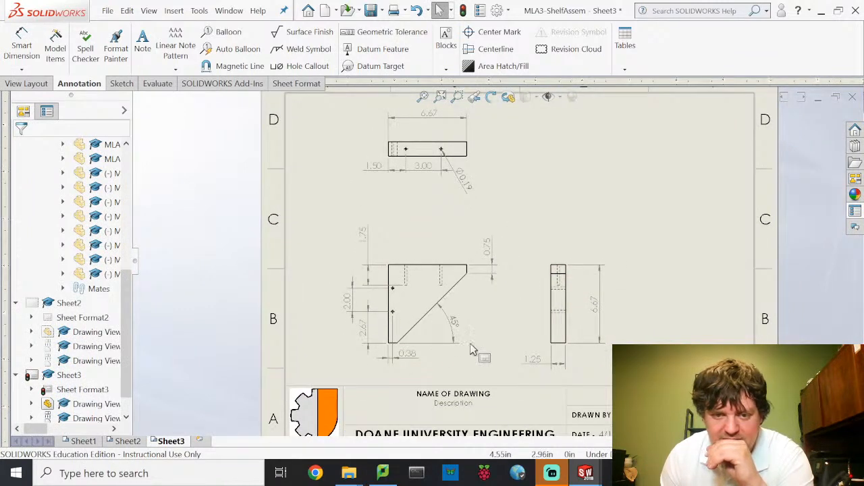
double_click(480, 395)
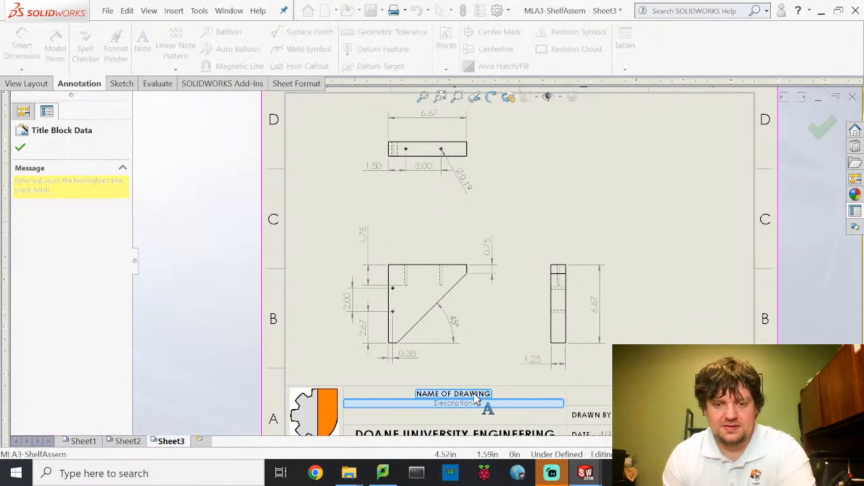
left_click(485, 395)
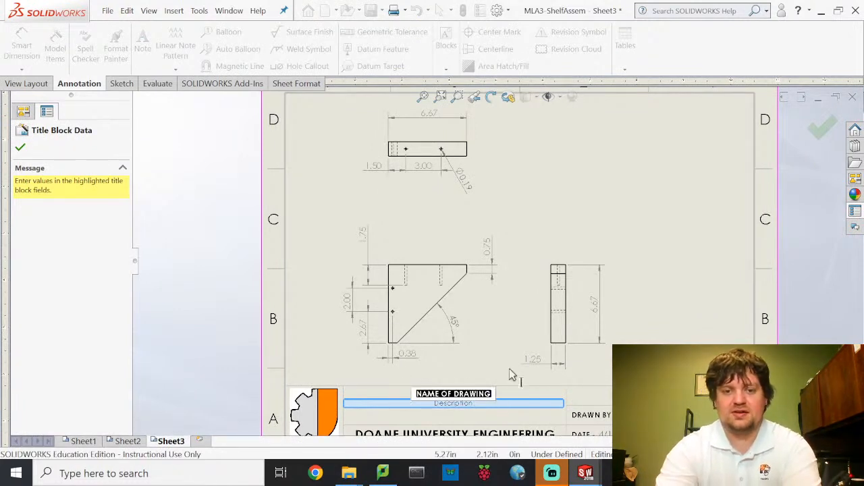
type("Bracket")
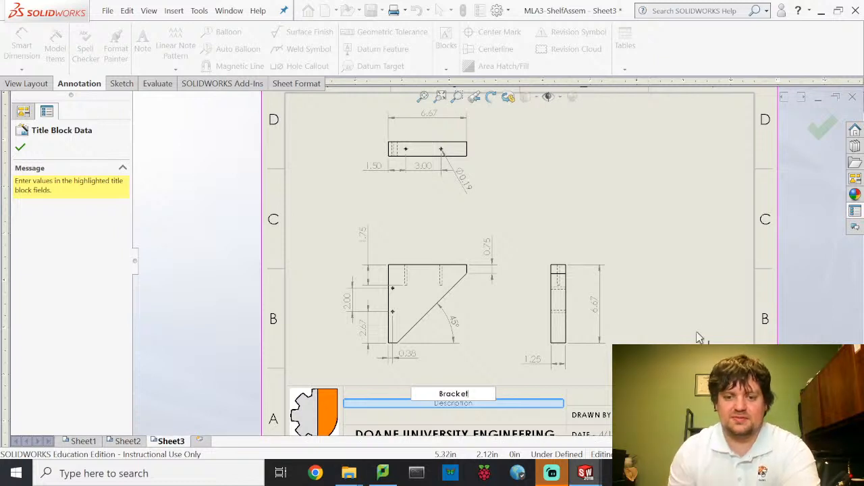
Set the title block description to "Bracket that supports the top shelf" and finish editing the title block data.
left_click(503, 407)
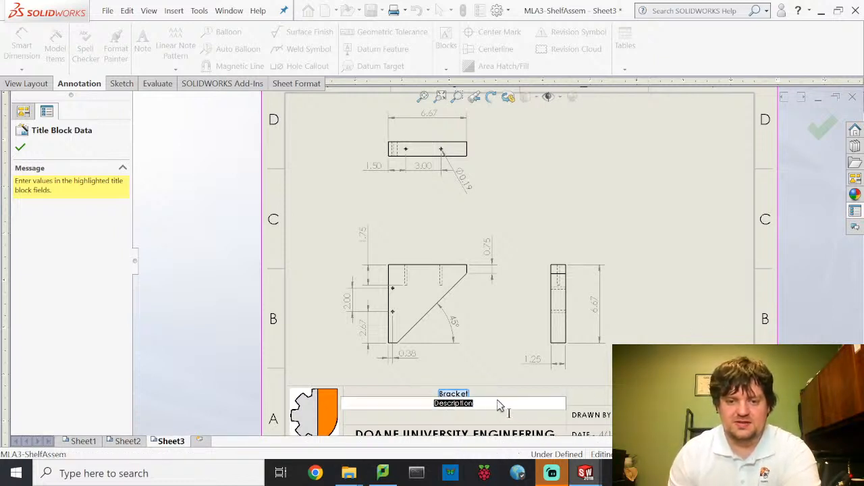
type("Brack")
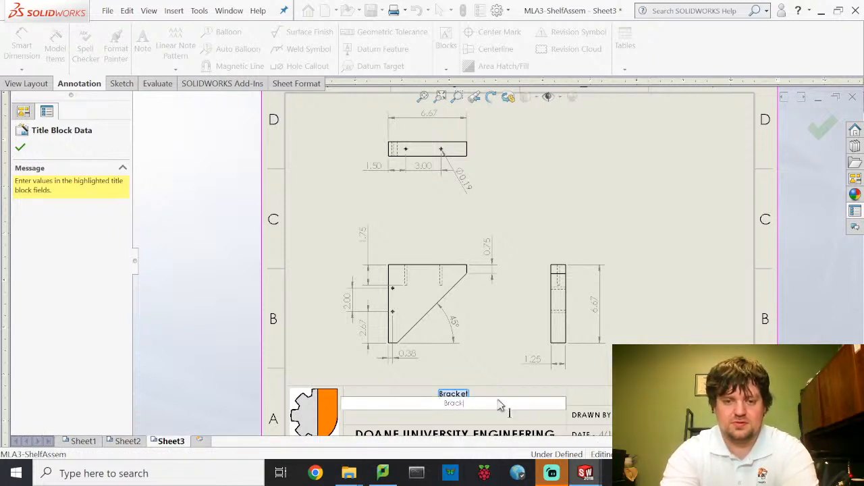
type("et that")
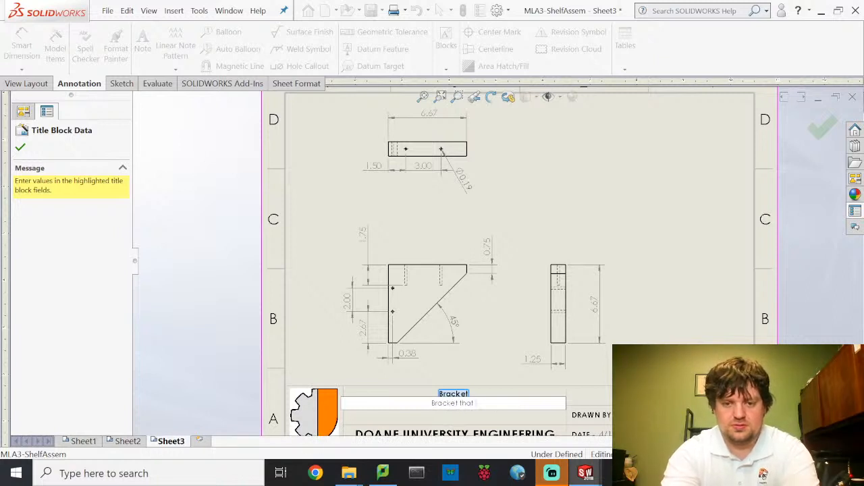
type(" supports the top shelf")
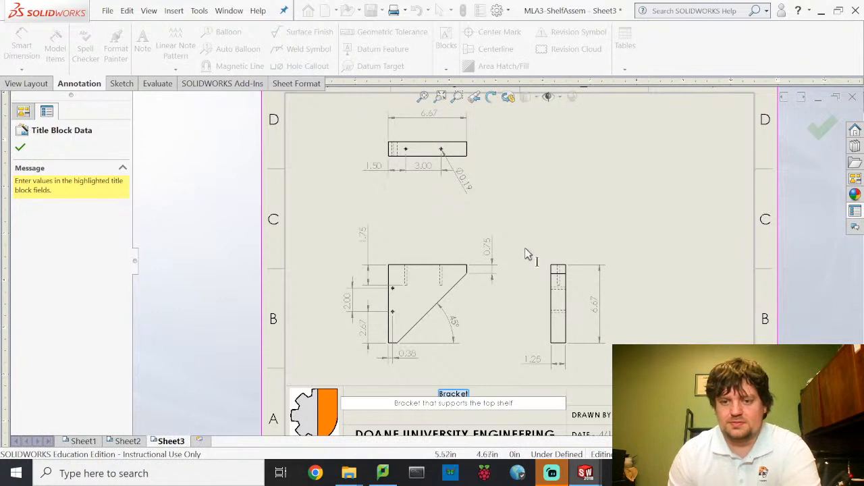
left_click(632, 190)
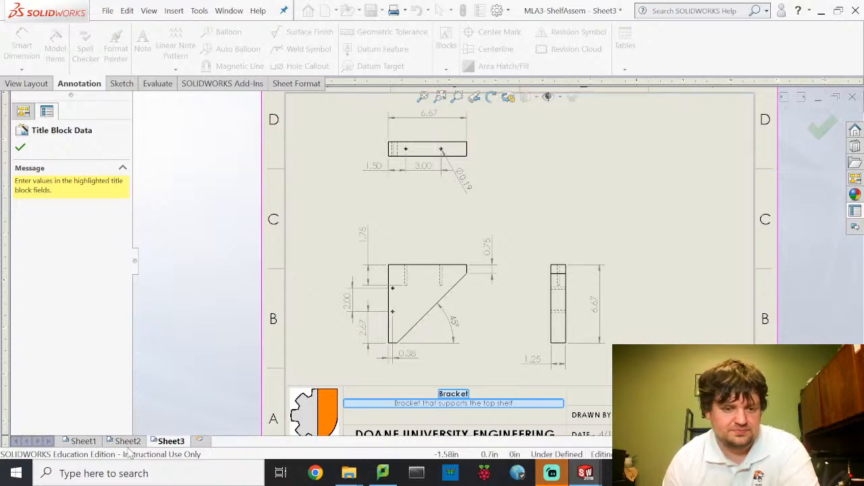
mouse_move(130, 448)
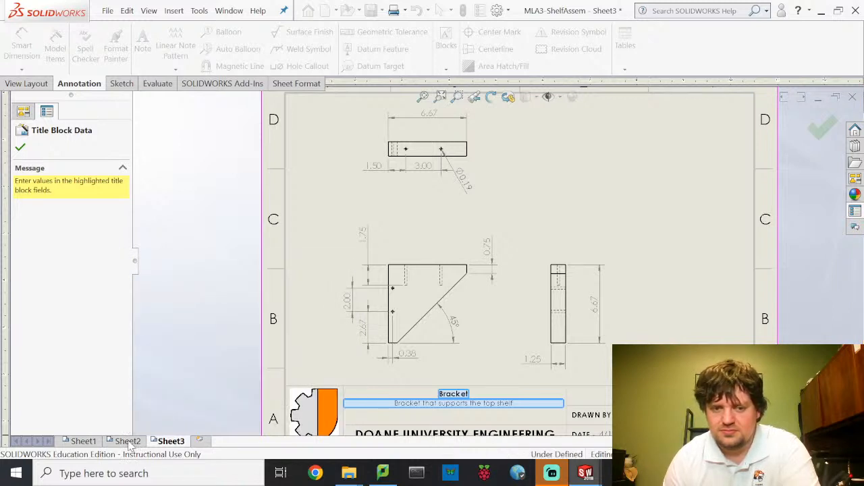
left_click(24, 148)
Add a new sheet after the bracket sheet and insert the standard three views of the MLA3 - BackPanel part on it.
left_click(126, 440)
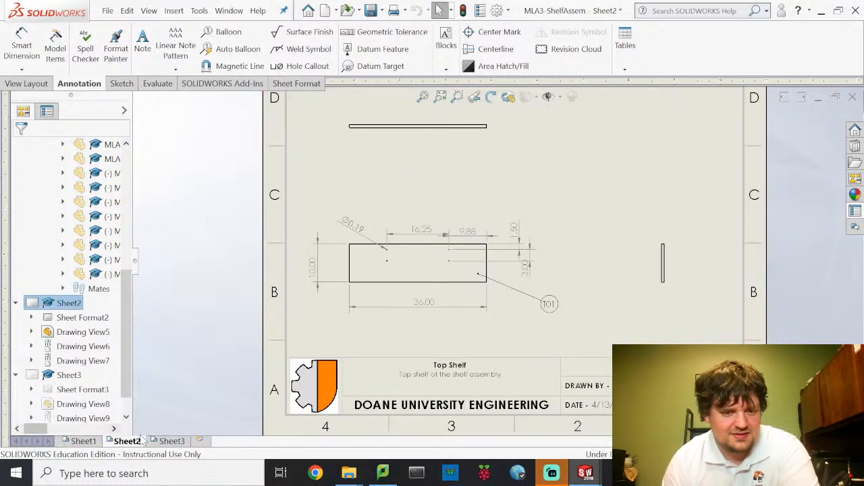
left_click(172, 441)
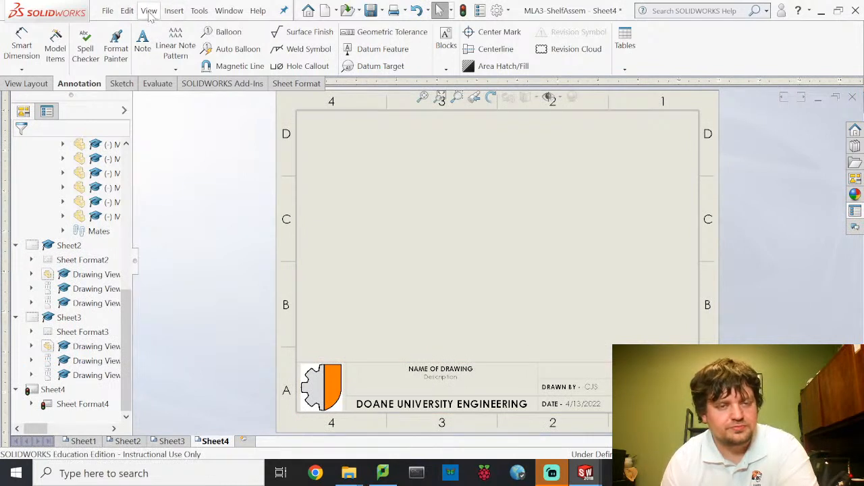
left_click(28, 84)
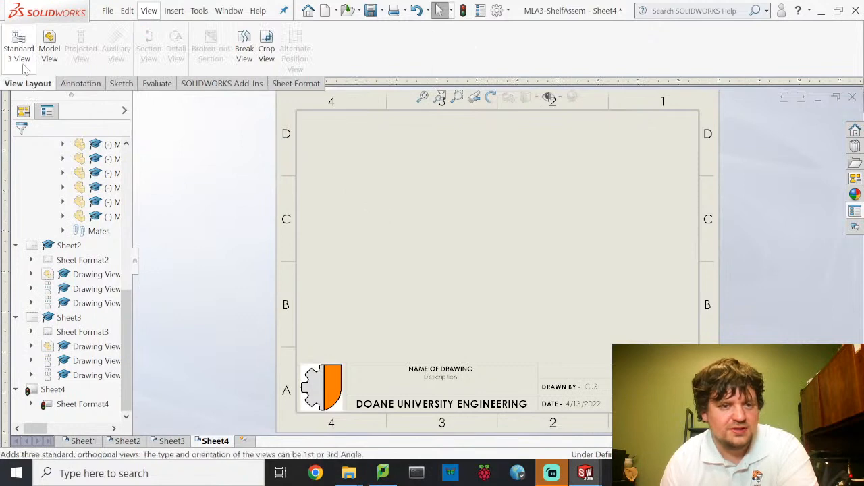
left_click(58, 197)
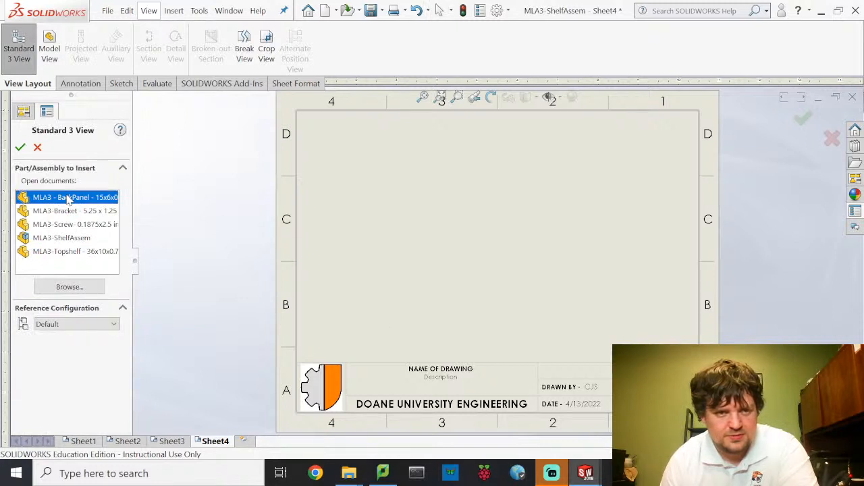
double_click(68, 198)
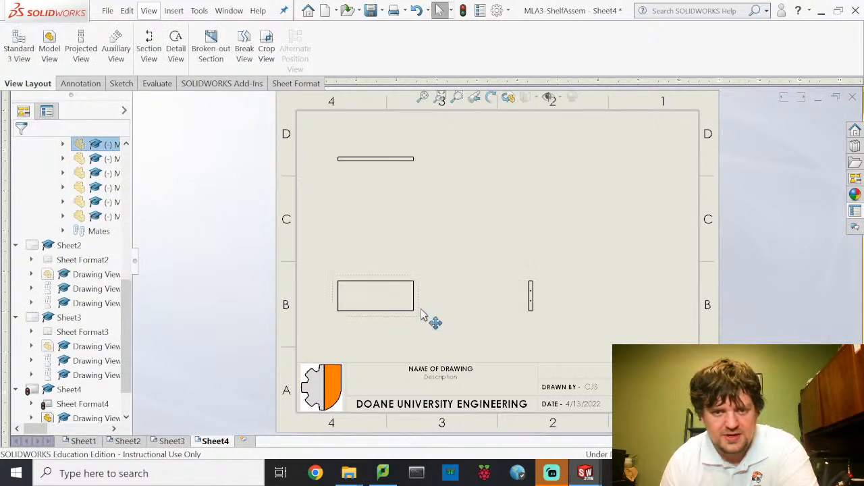
Move the back panel's front view slightly to the right and set its display style to show hidden lines.
mouse_move(422, 315)
left_mouse_down()
mouse_move(482, 318)
mouse_move(460, 324)
left_mouse_up()
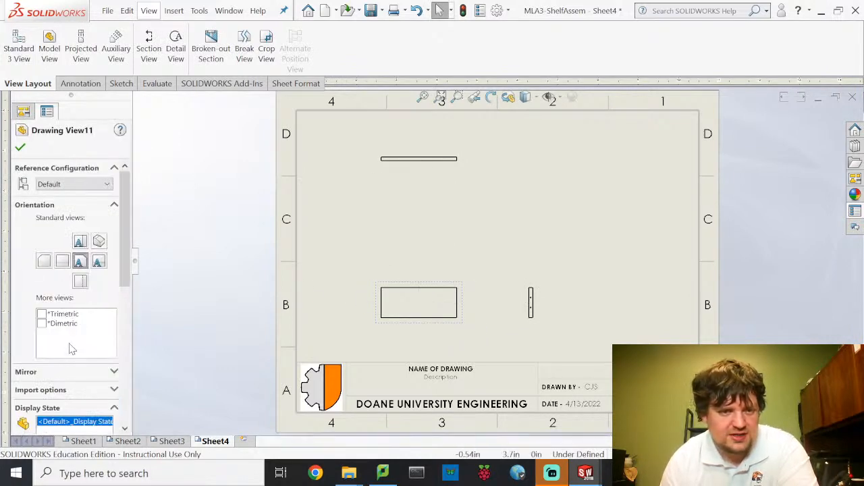
scroll(74, 357, "down", 2)
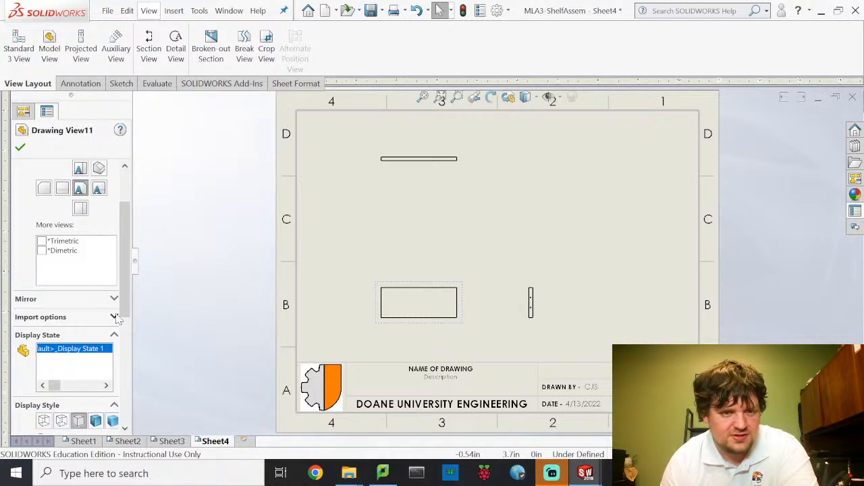
left_click(61, 421)
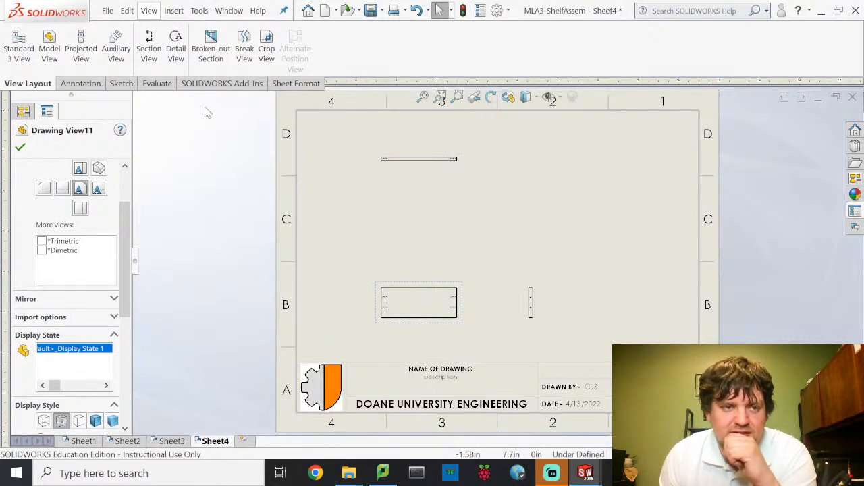
left_click(20, 146)
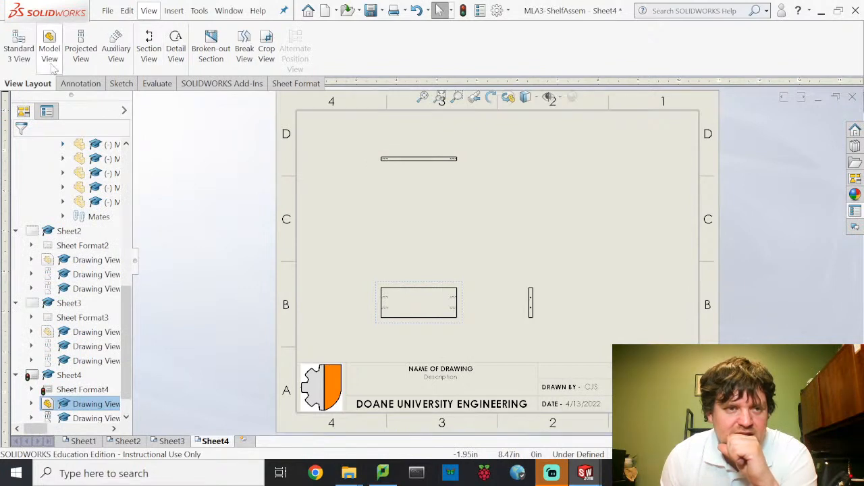
Dimension the back panel front view's overall width above the view and its overall height to the left of it.
left_click(81, 83)
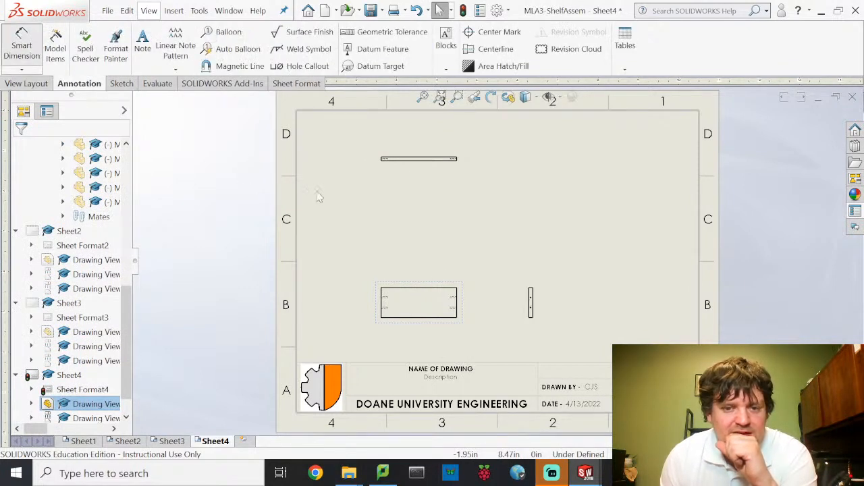
scroll(421, 304, "up", 5)
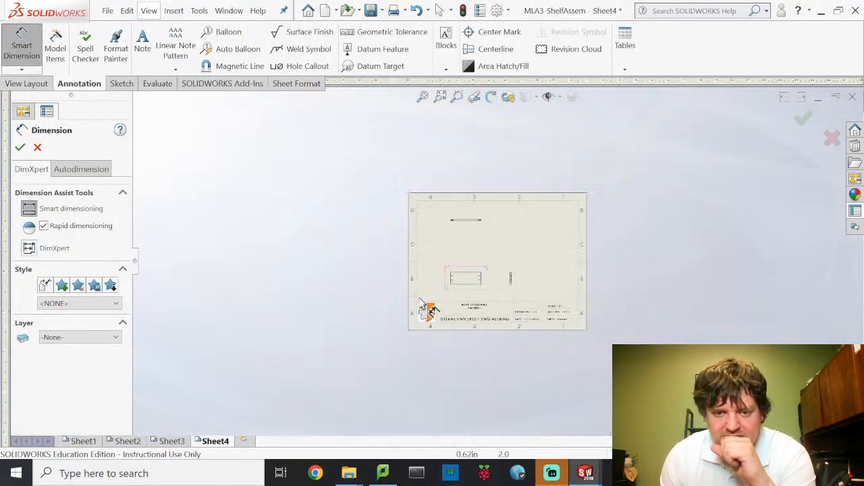
scroll(472, 279, "down", 3)
scroll(506, 263, "down", 2)
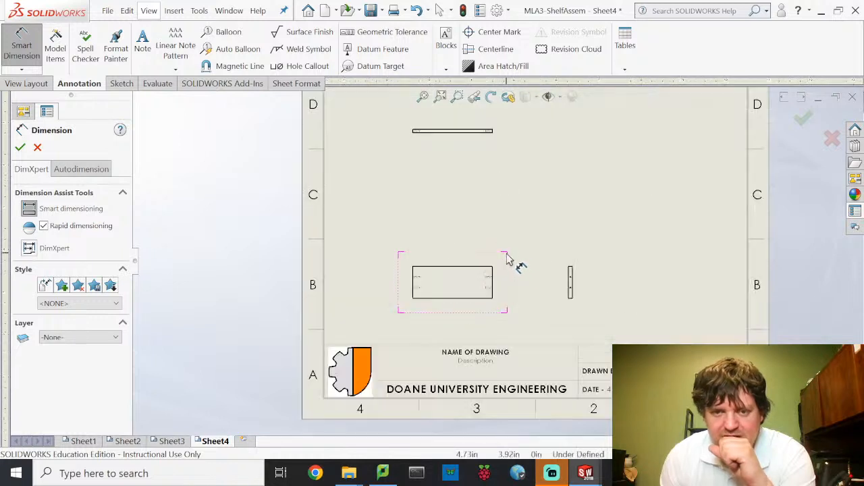
scroll(452, 274, "down", 3)
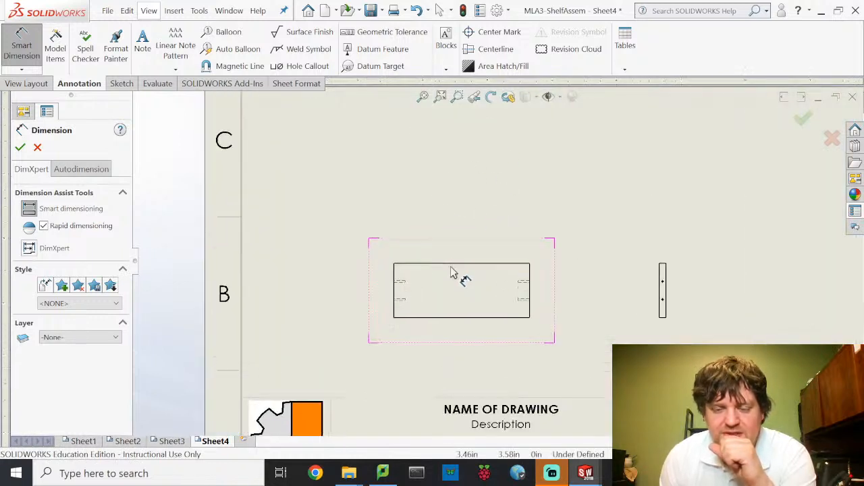
scroll(459, 264, "down", 1)
left_click(465, 272)
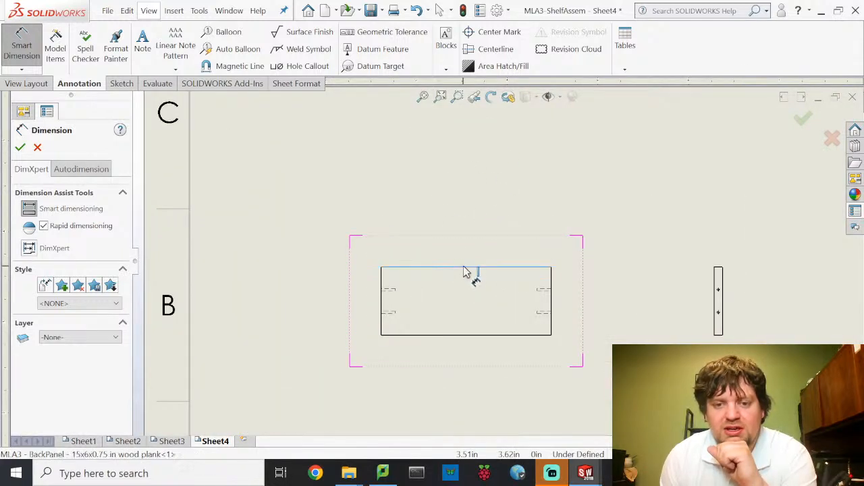
left_click(476, 202)
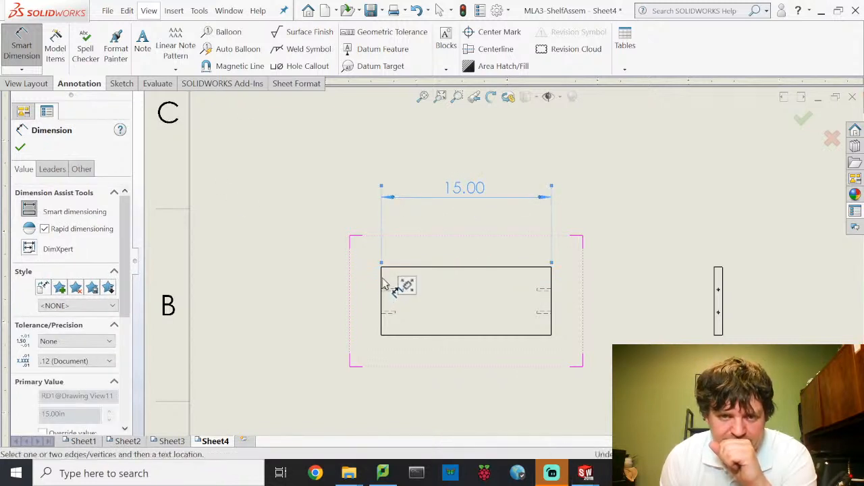
left_click(383, 283)
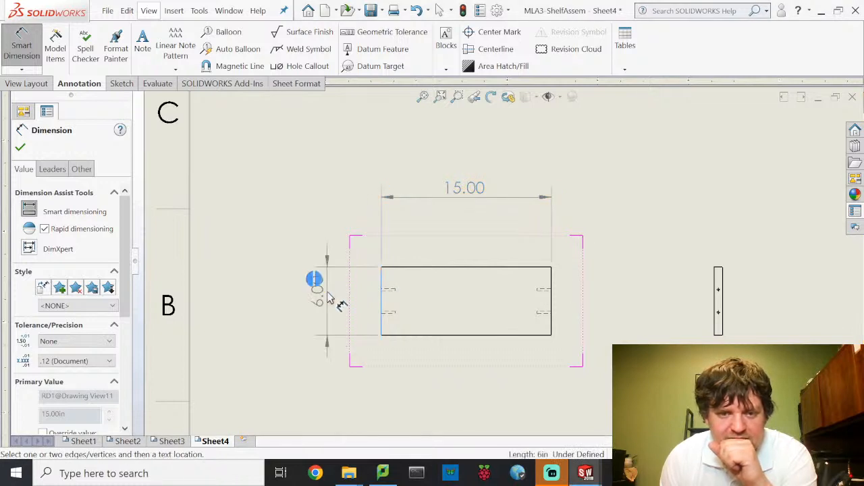
left_click(330, 299)
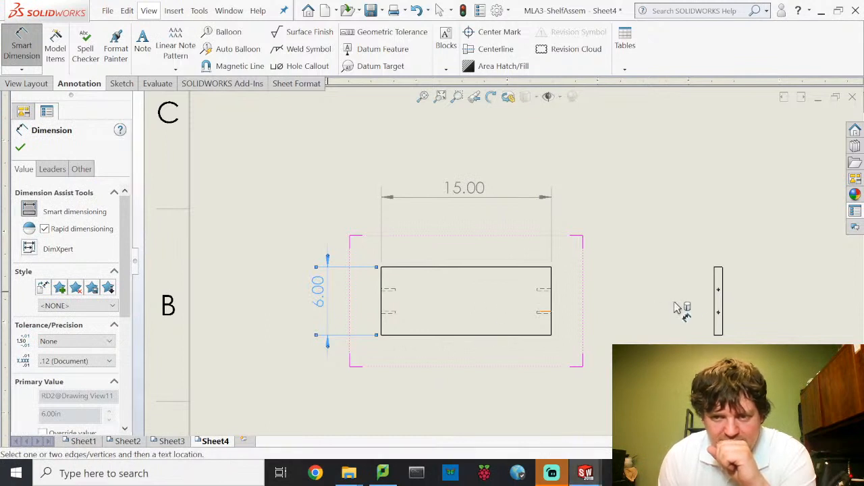
Dimension the distance from the side view's top edge to its upper hole, placing the text above the extension lines right of the view.
scroll(729, 307, "down", 3)
scroll(712, 294, "down", 3)
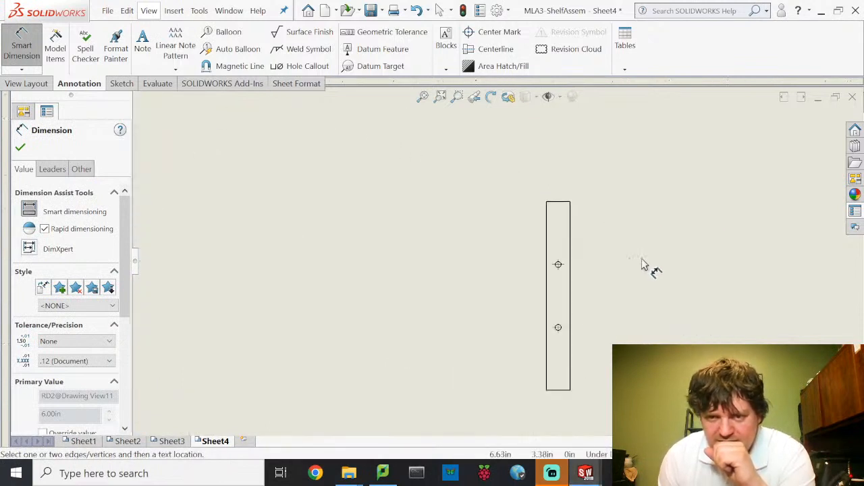
left_click(522, 190)
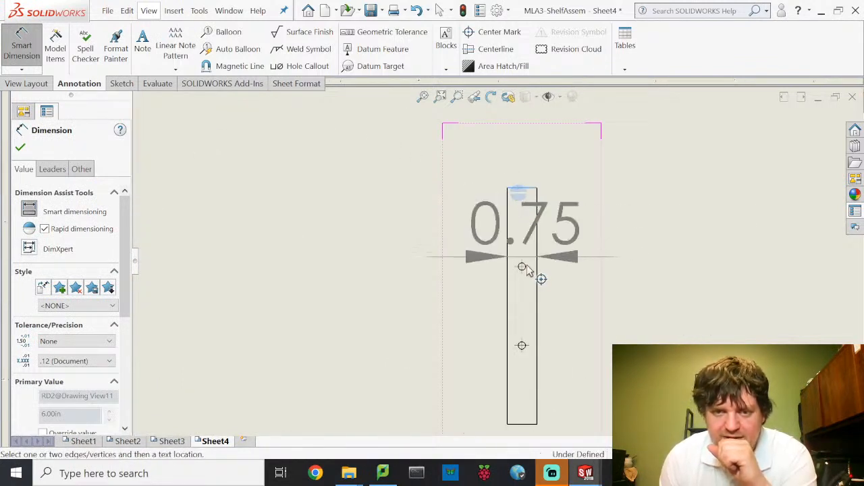
left_click(522, 267)
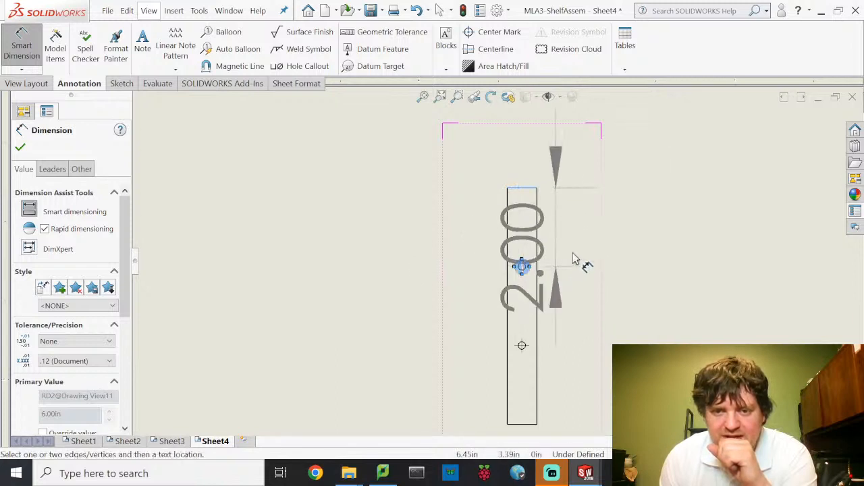
scroll(632, 152, "up", 3)
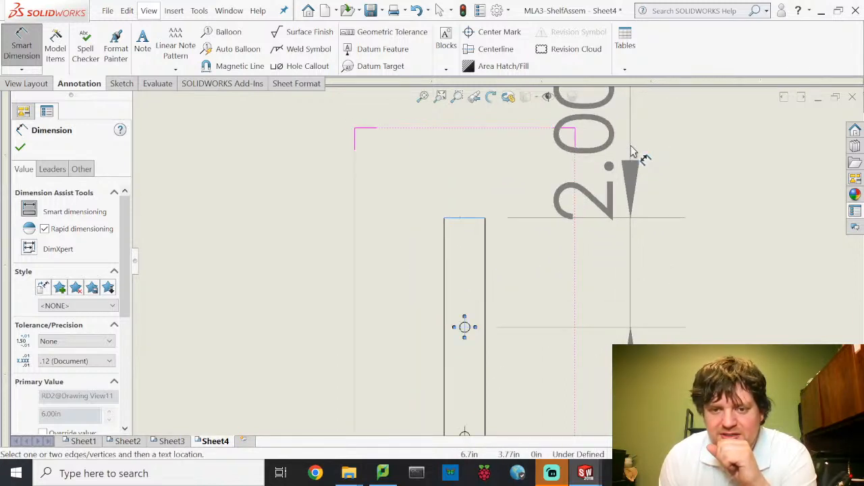
left_click(578, 162)
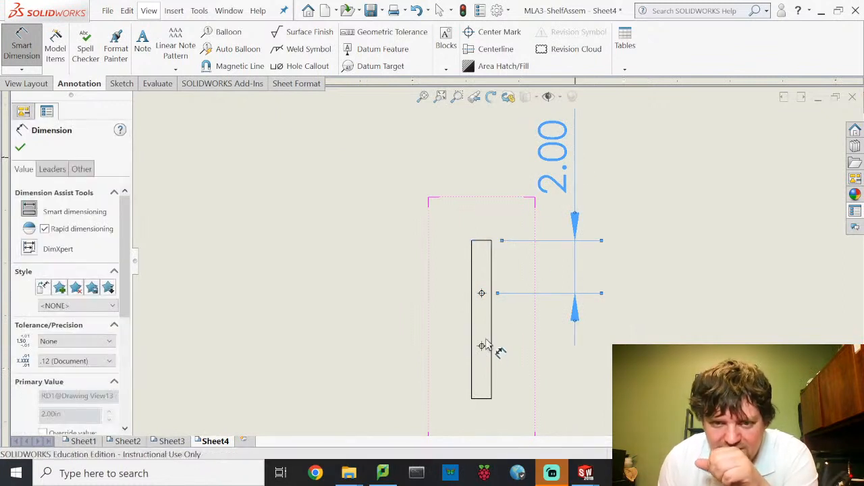
Dimension the vertical spacing between the side view's two holes, placing the text below the extension lines to the right of the view.
scroll(488, 350, "down", 2)
scroll(493, 348, "down", 1)
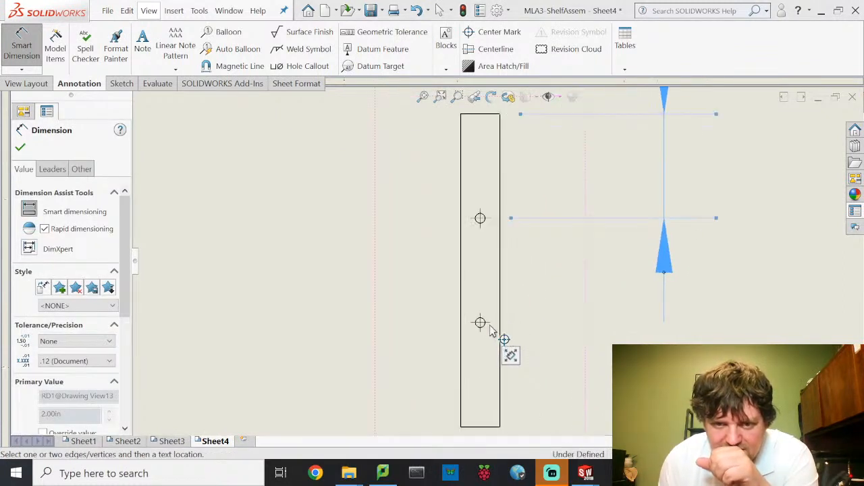
left_click(482, 325)
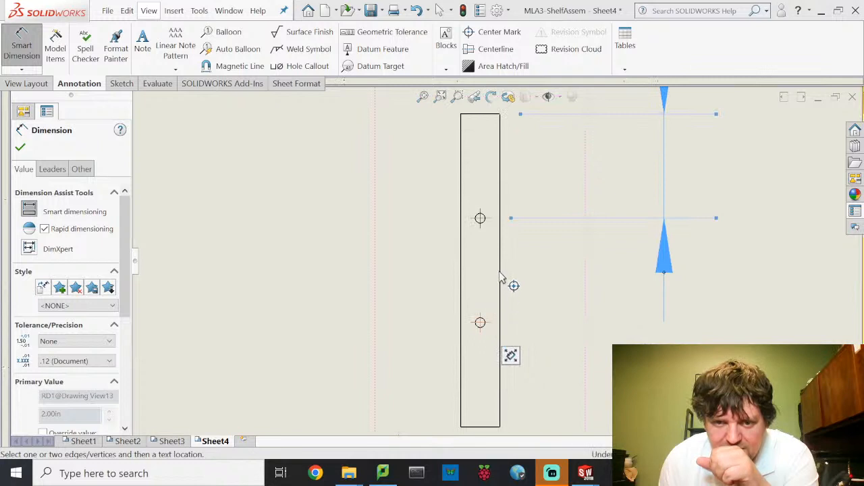
left_click(482, 219)
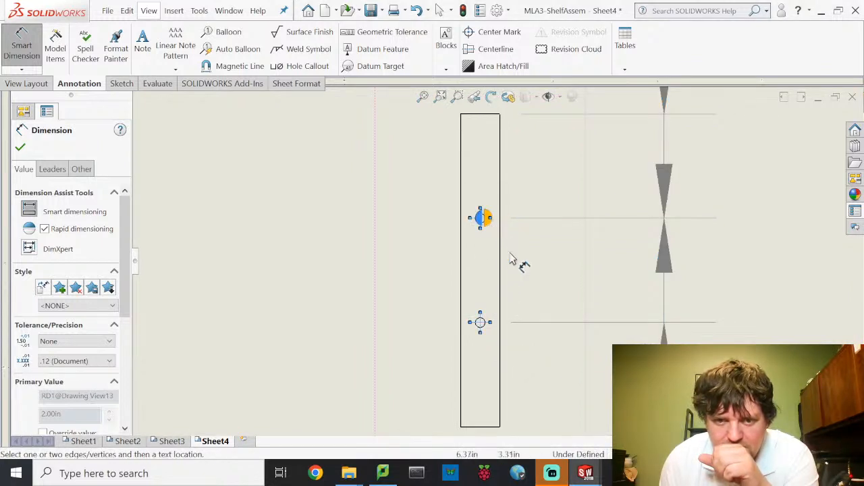
scroll(613, 338, "down", 2)
scroll(643, 339, "up", 2)
scroll(644, 339, "up", 1)
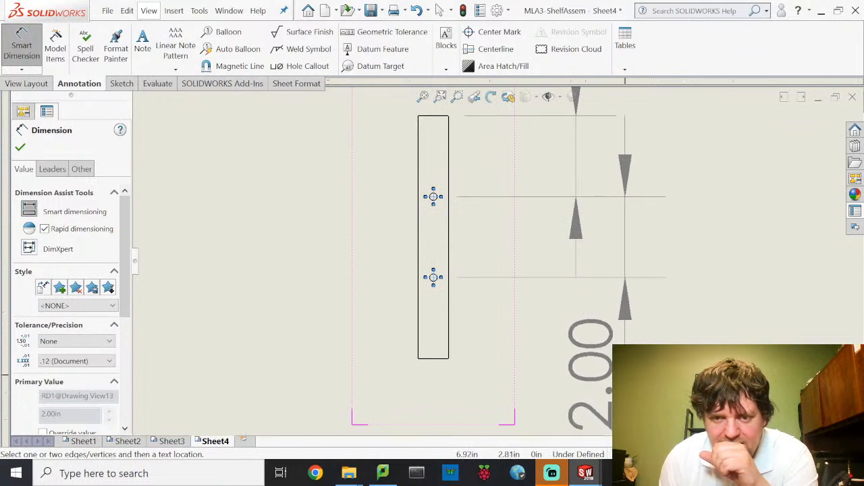
left_click(590, 378)
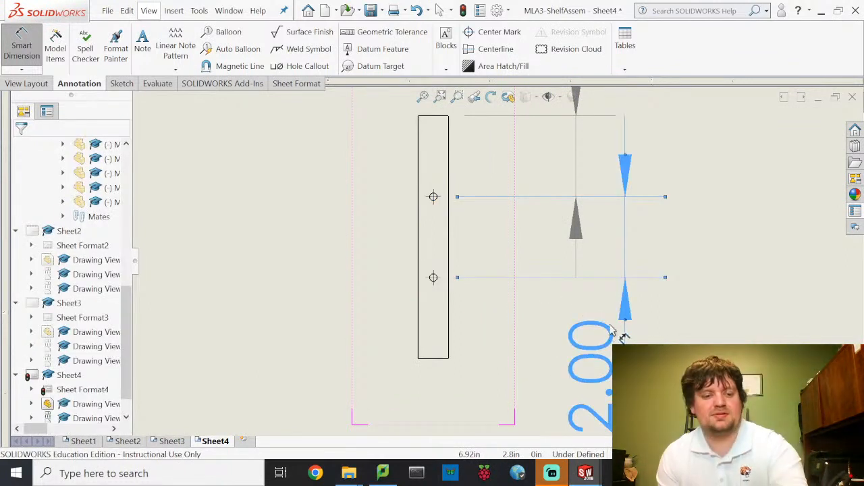
Dimension the back panel's thickness from the side view's bottom edge, placing the text below and left of the view.
left_click(436, 360)
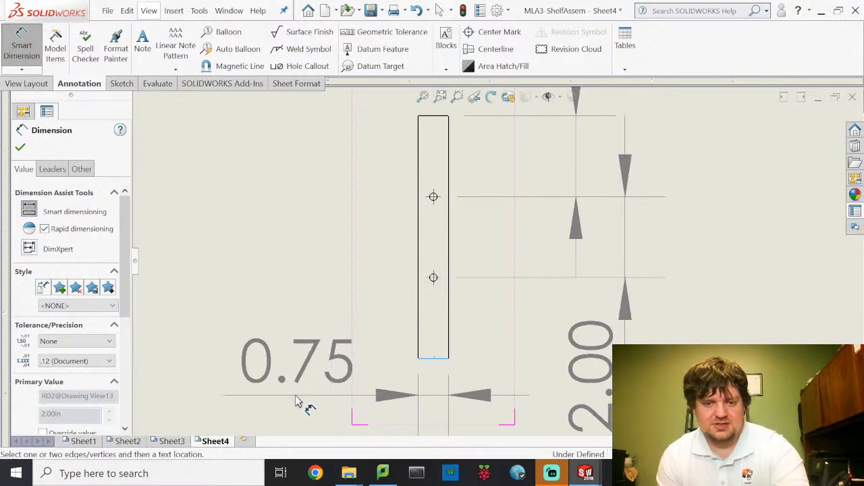
left_click(297, 418)
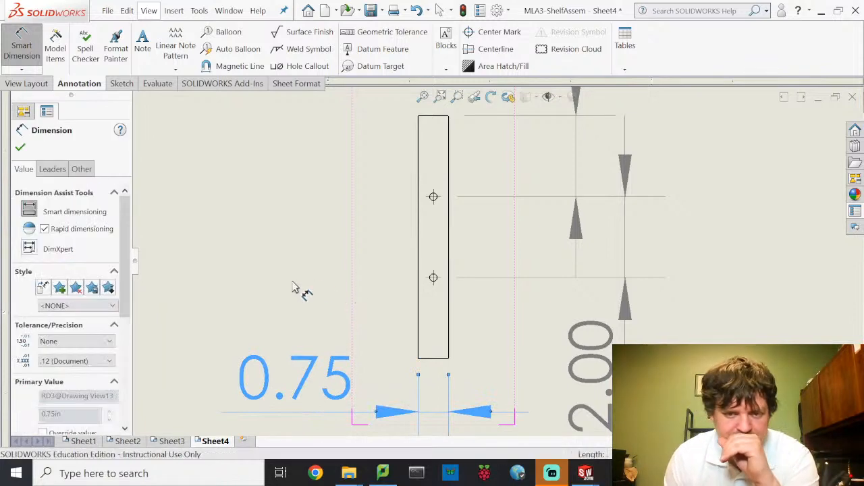
key("Escape")
key("Escape")
Dimension the depth of the lower right hidden hole in the back panel's front view, placing the text below the view.
key("f")
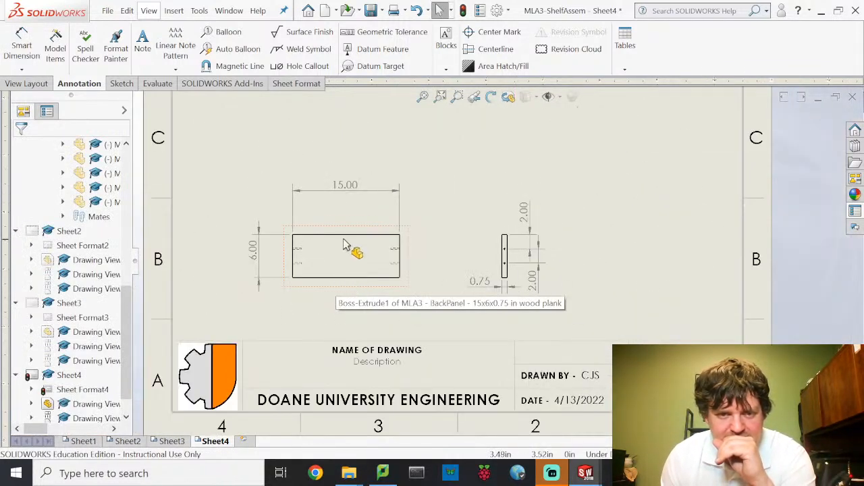
scroll(405, 274, "down", 3)
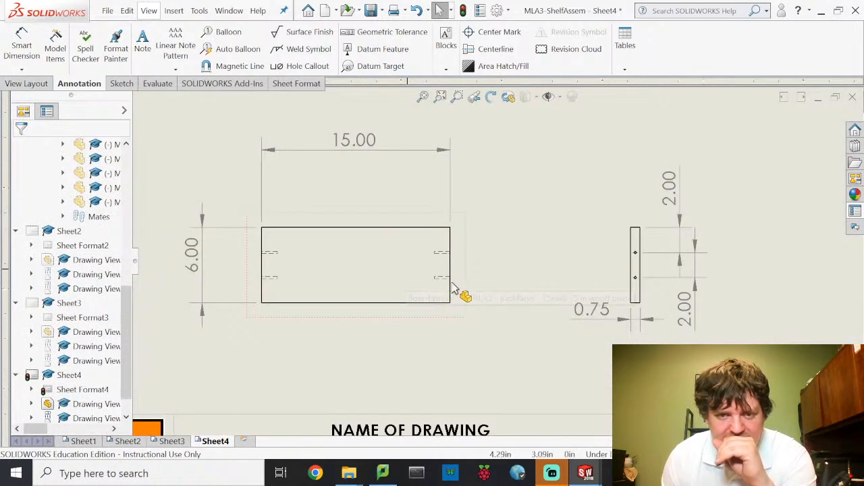
scroll(453, 289, "down", 2)
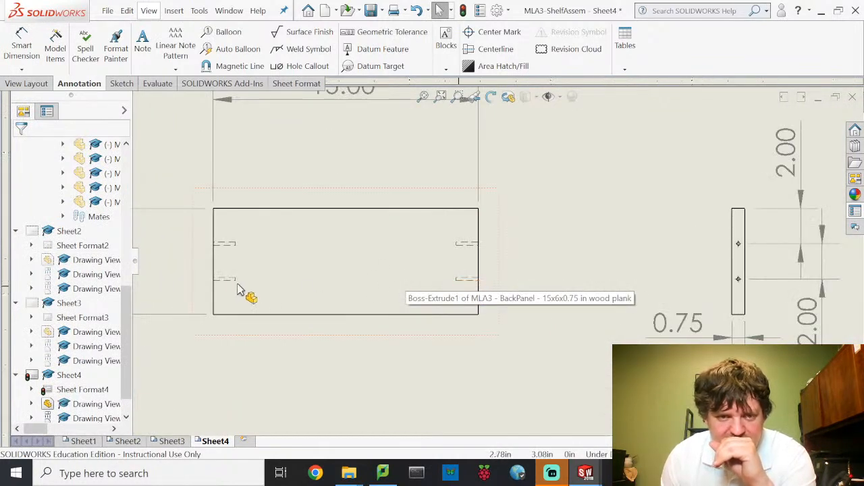
left_click(467, 284)
left_click(461, 343)
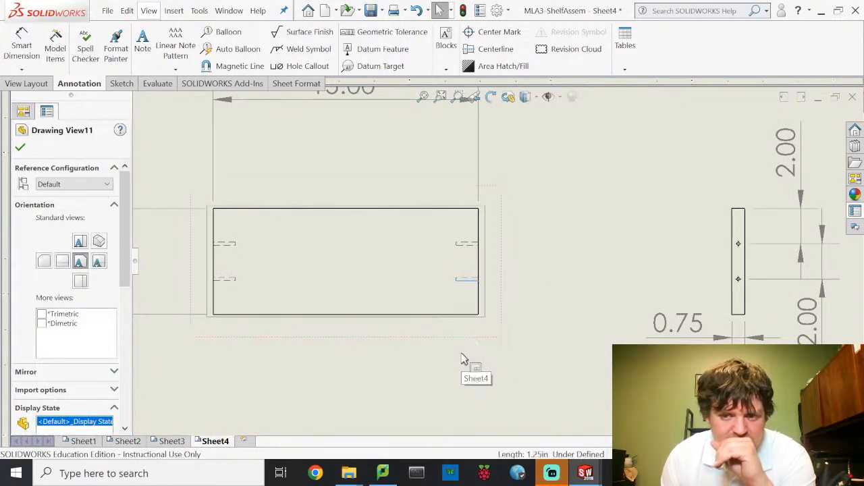
left_click(22, 44)
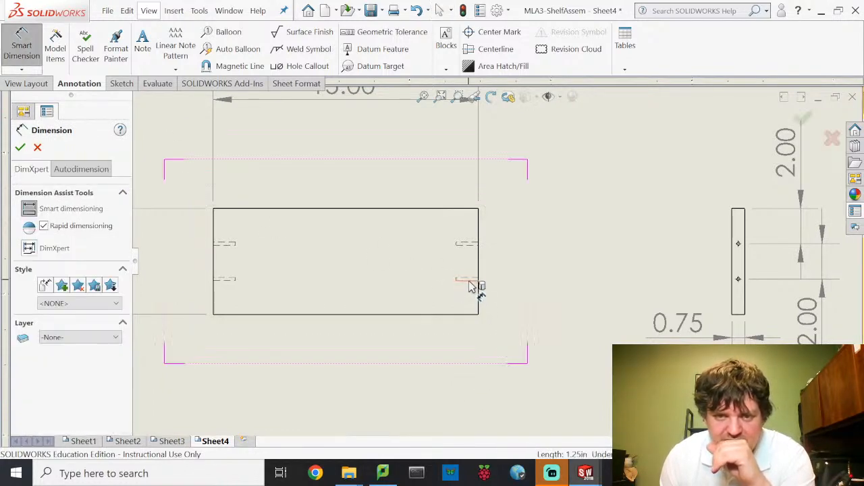
left_click(471, 279)
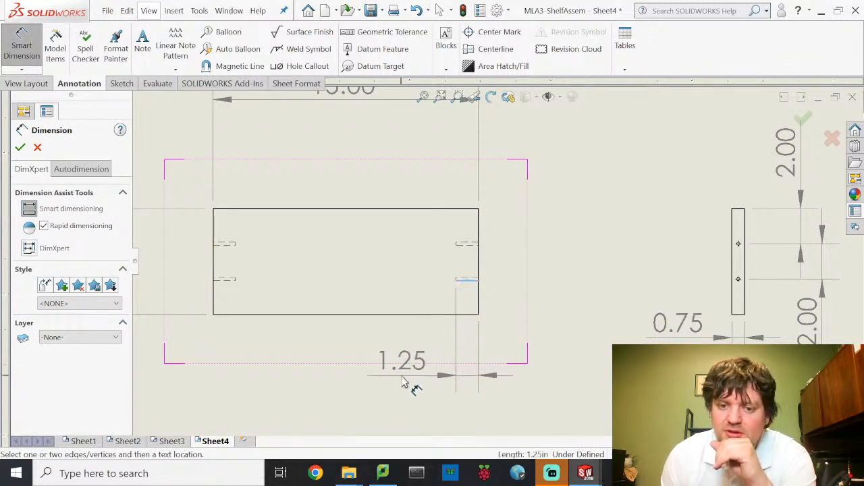
left_click(409, 379)
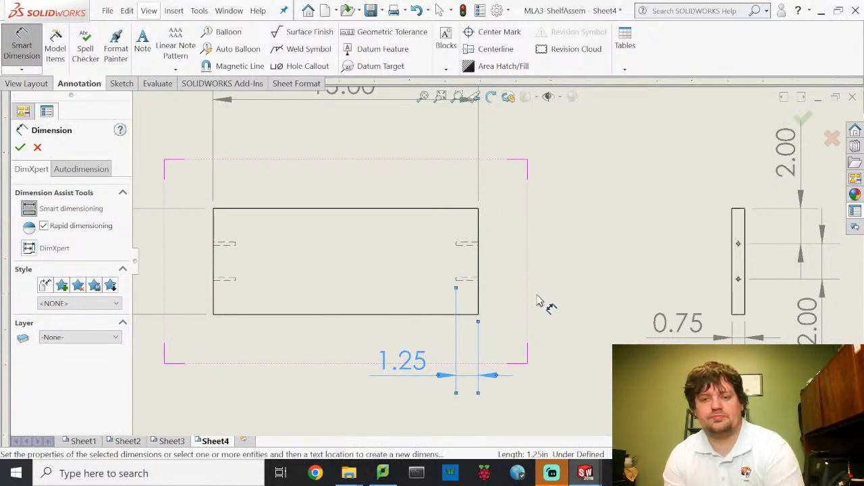
scroll(548, 314, "up", 1)
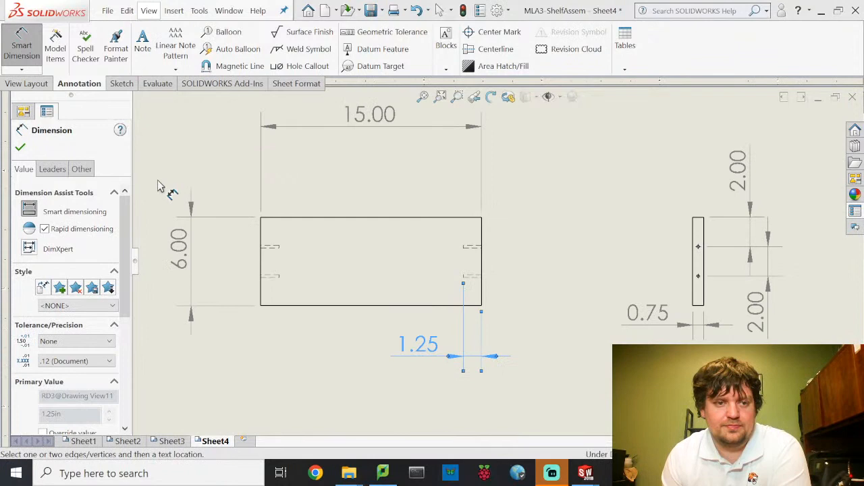
left_click(27, 42)
scroll(496, 261, "up", 1)
scroll(559, 369, "up", 1)
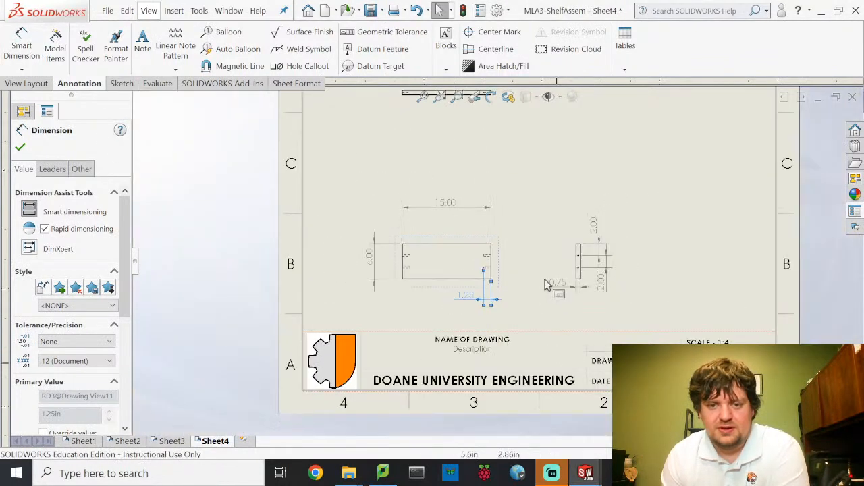
scroll(501, 223, "down", 1)
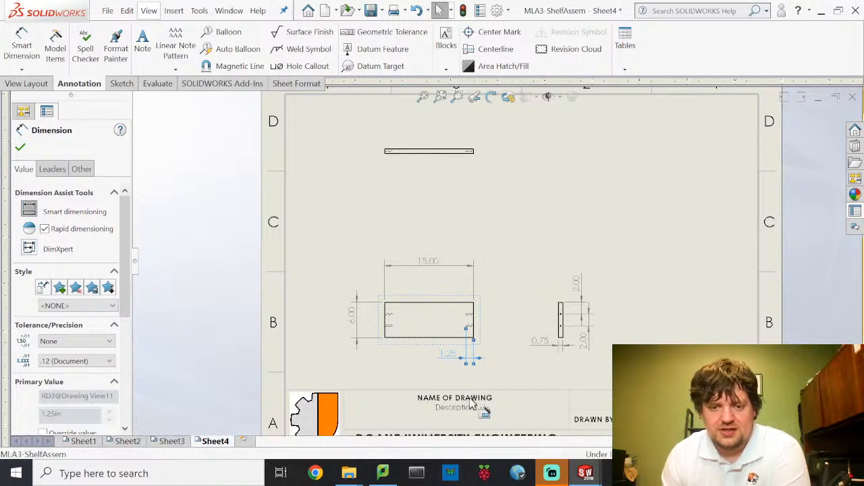
key("Escape")
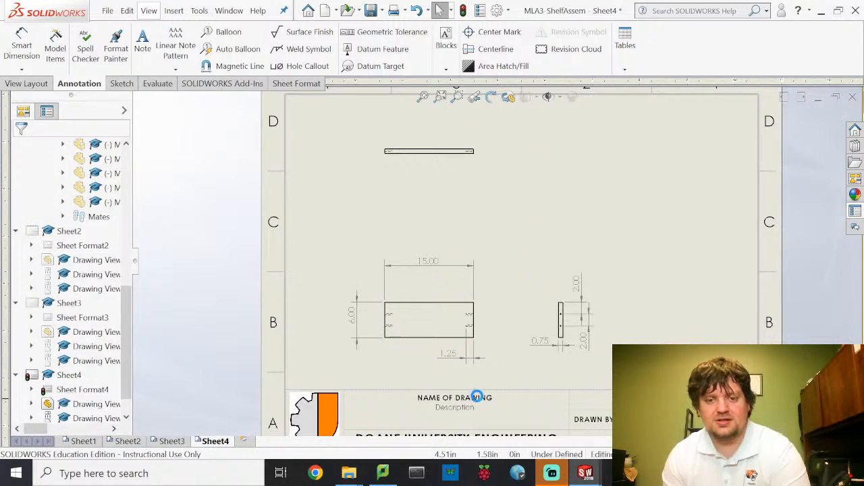
Fill in the back panel sheet's title block with the name "Back Panel" and the description "Back panel of the shelf assembly".
double_click(475, 398)
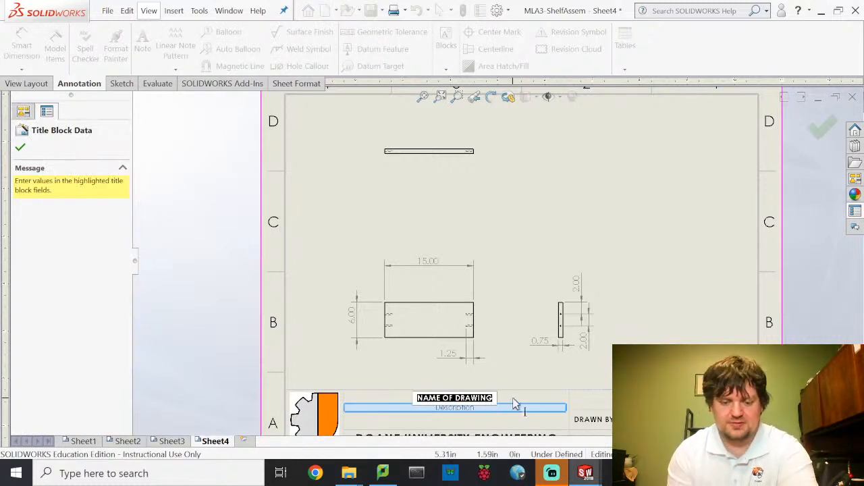
type("Back Panel")
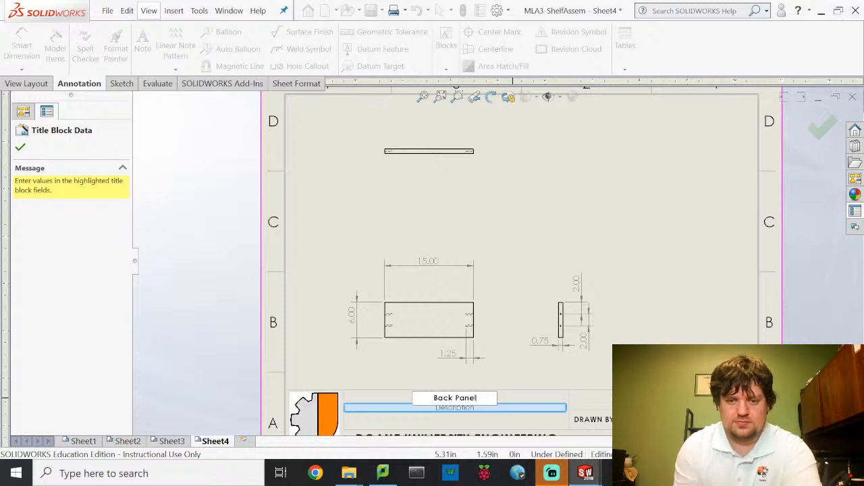
left_click(486, 409)
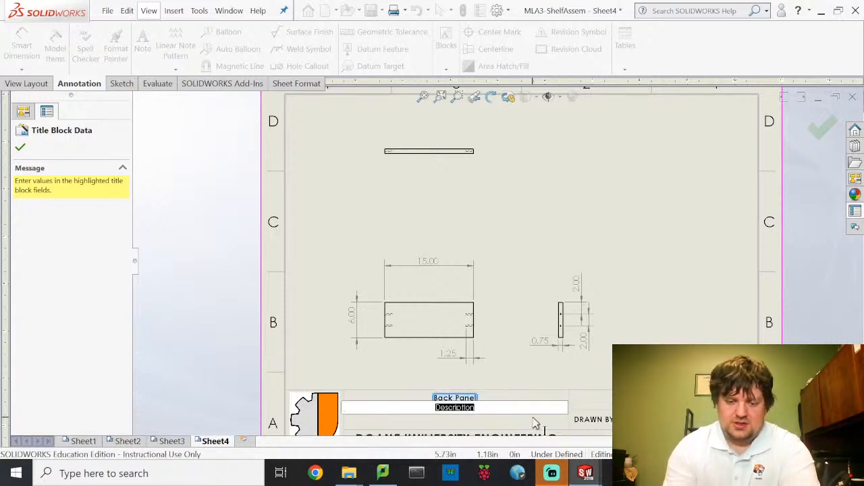
type("Back panel of the l")
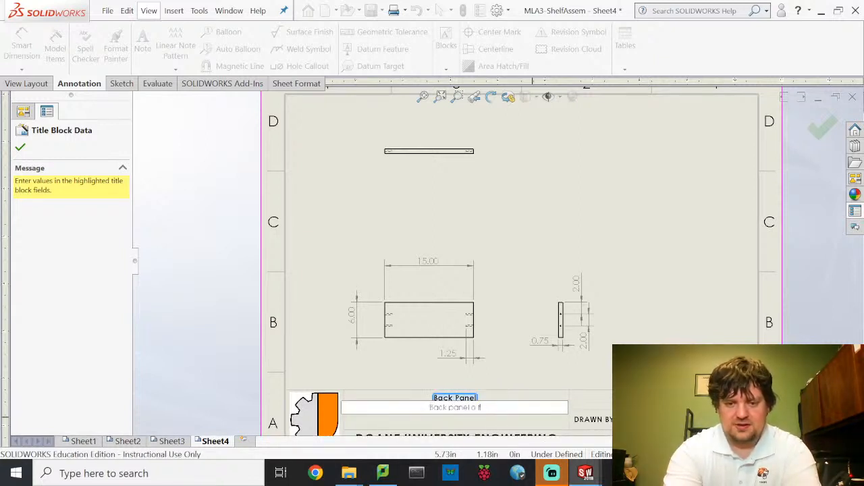
type(" th")
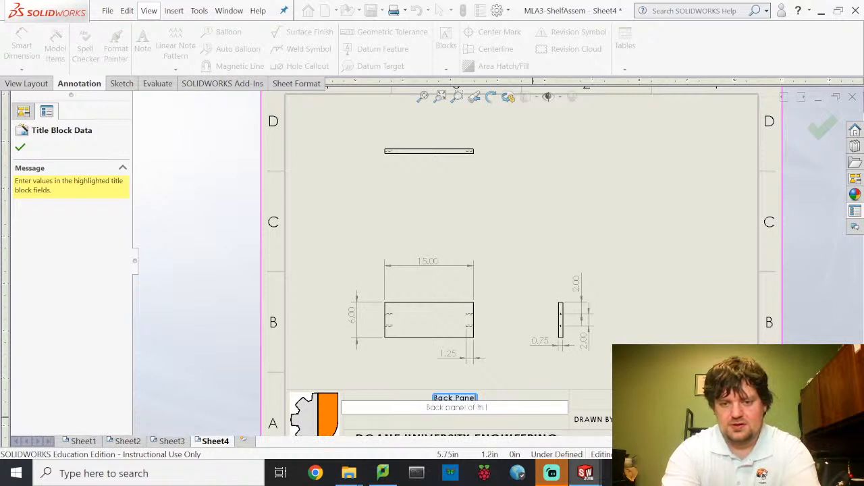
type("e shelf assembly")
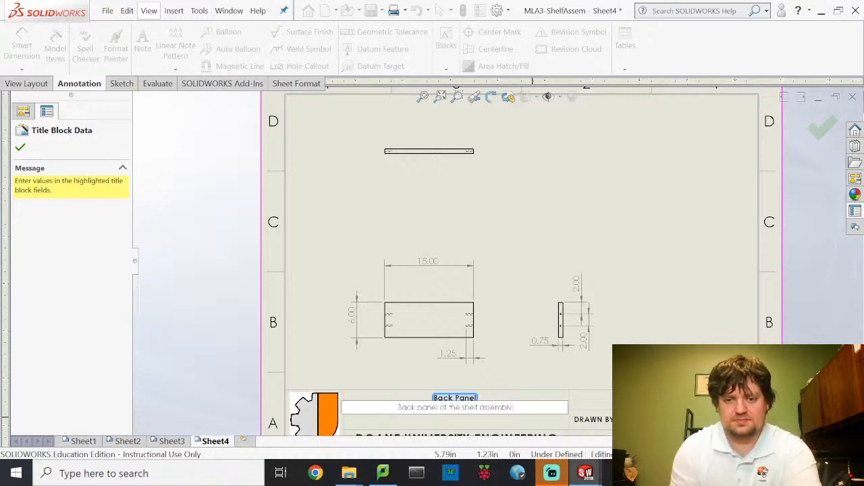
left_click(645, 332)
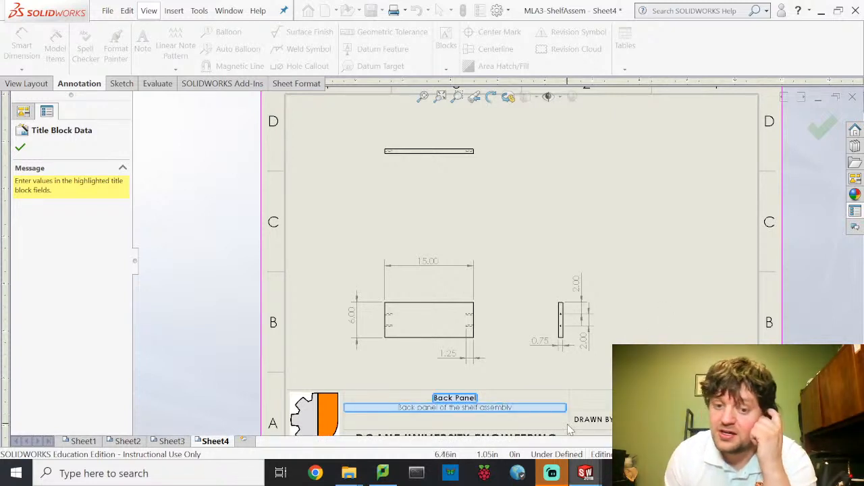
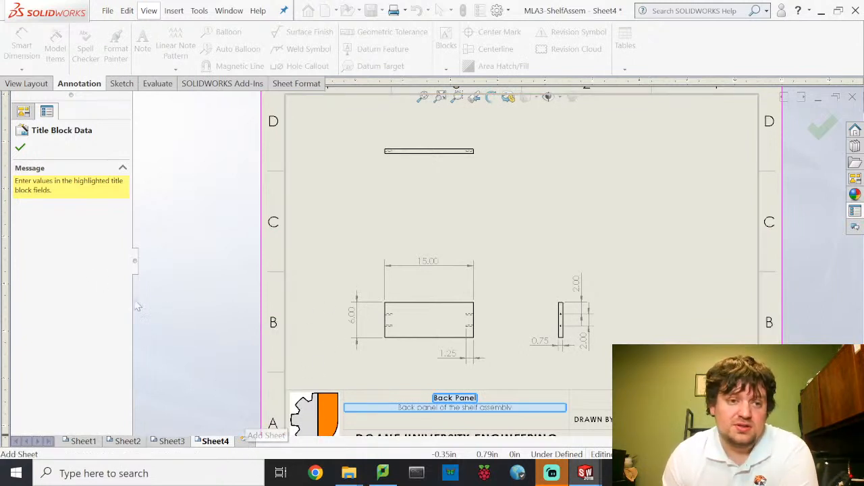
left_click(20, 147)
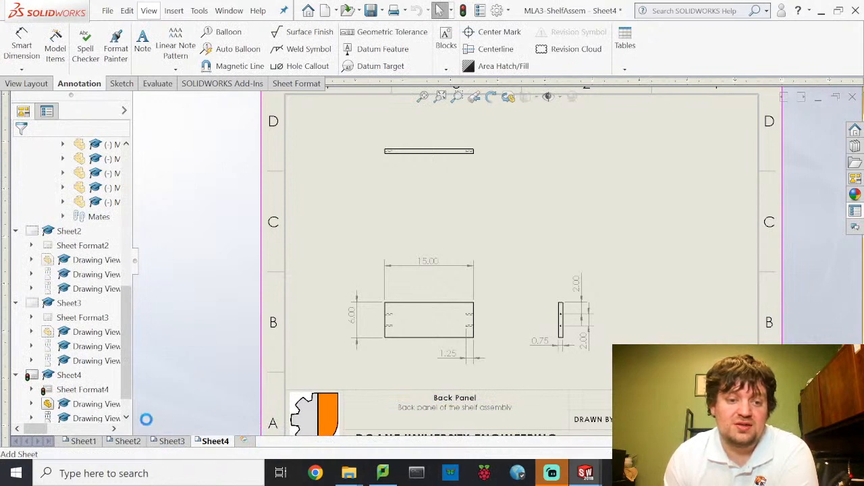
Add a new drawing sheet after the back panel sheet.
left_click(243, 440)
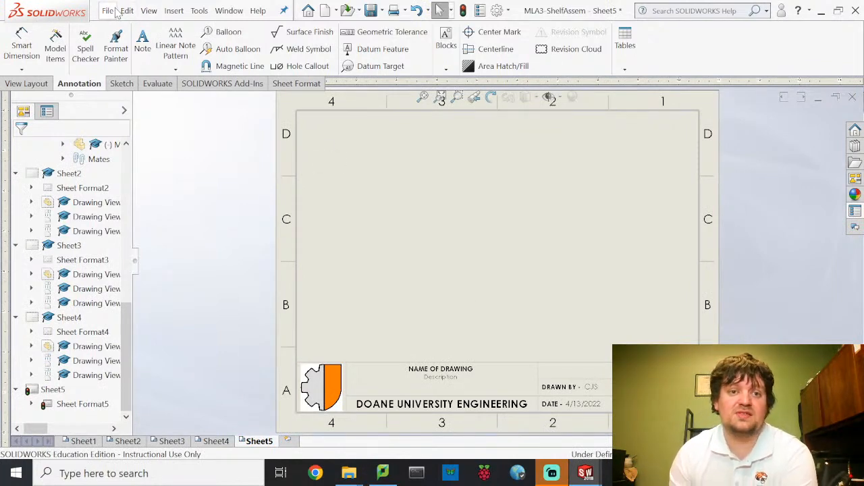
left_click(625, 70)
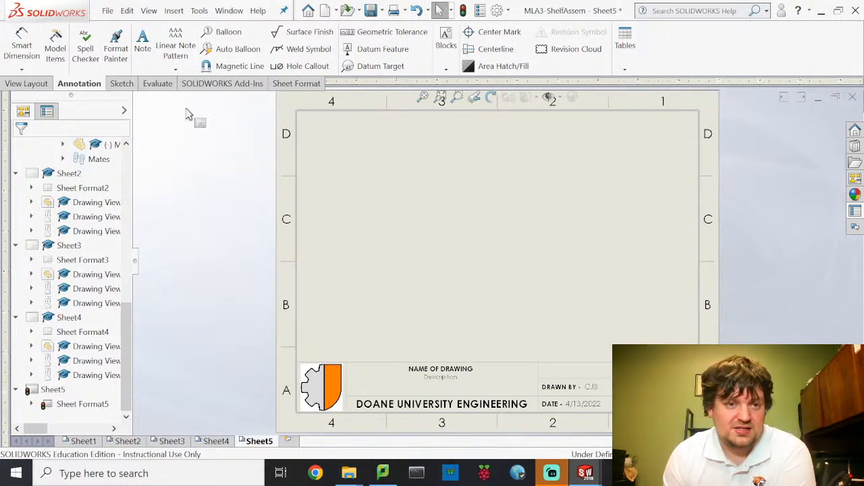
left_click(625, 70)
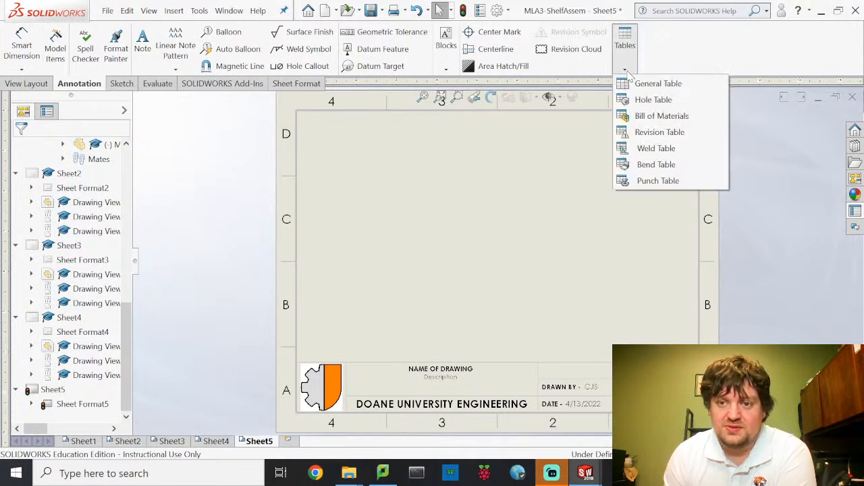
left_click(648, 114)
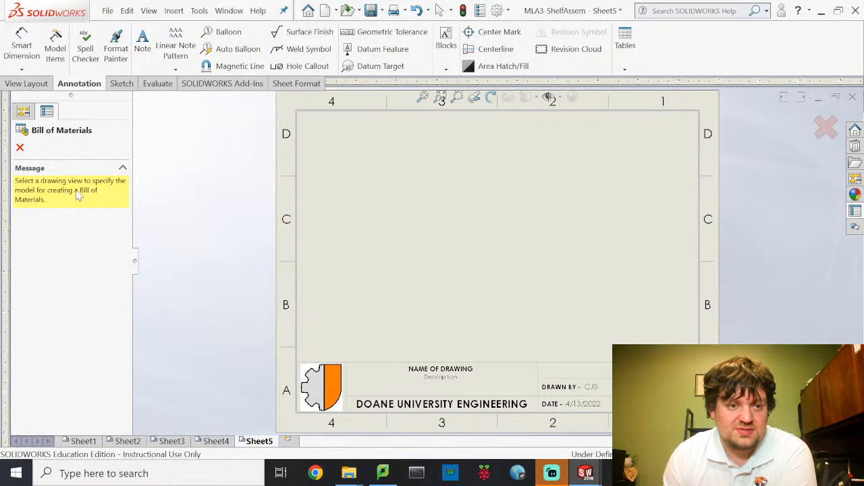
left_click(19, 147)
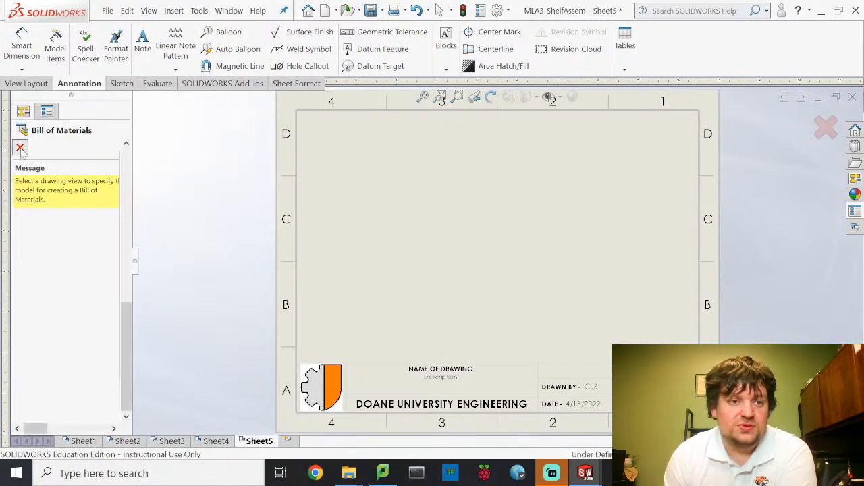
Place a front view of the MLA3-ShelfAssem assembly on the new sheet and move it outside the sheet's right border.
left_click(31, 82)
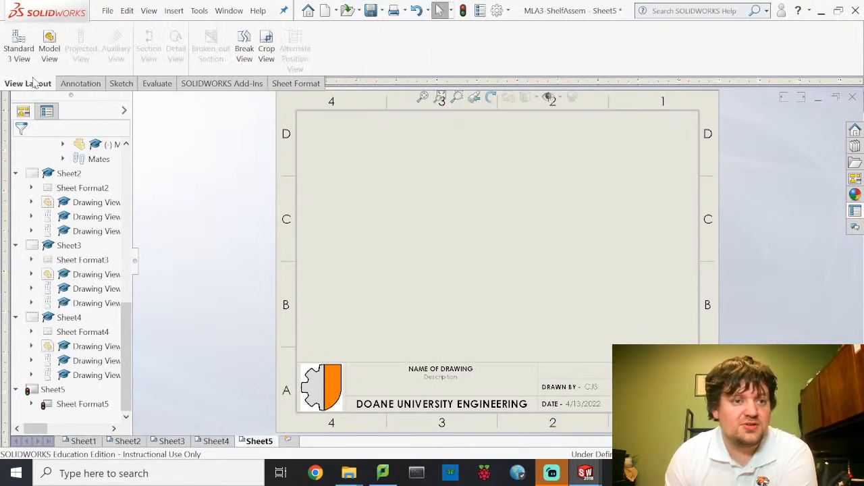
left_click(50, 48)
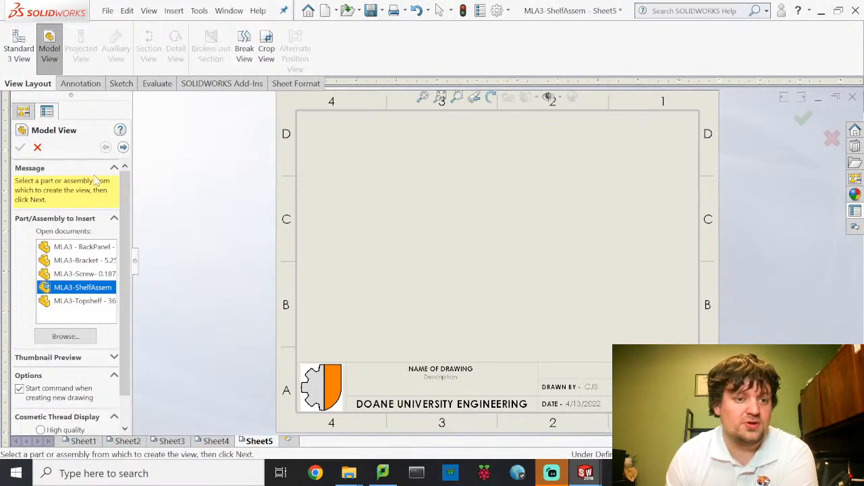
double_click(95, 289)
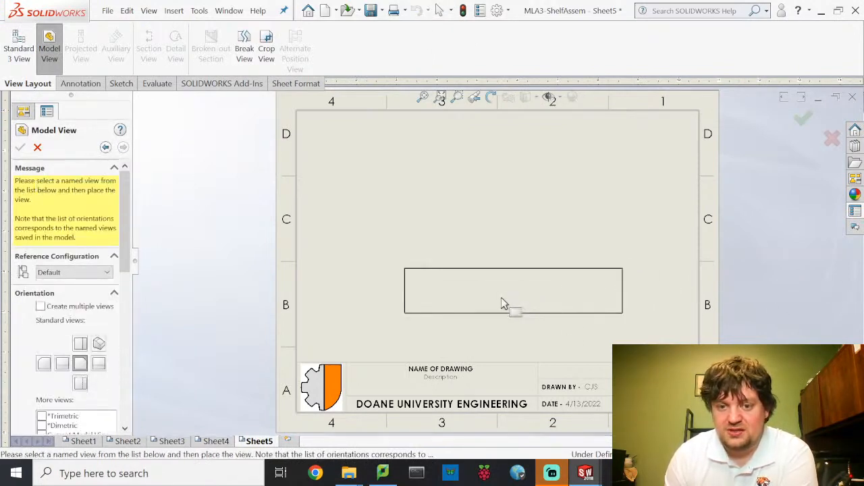
left_click(497, 306)
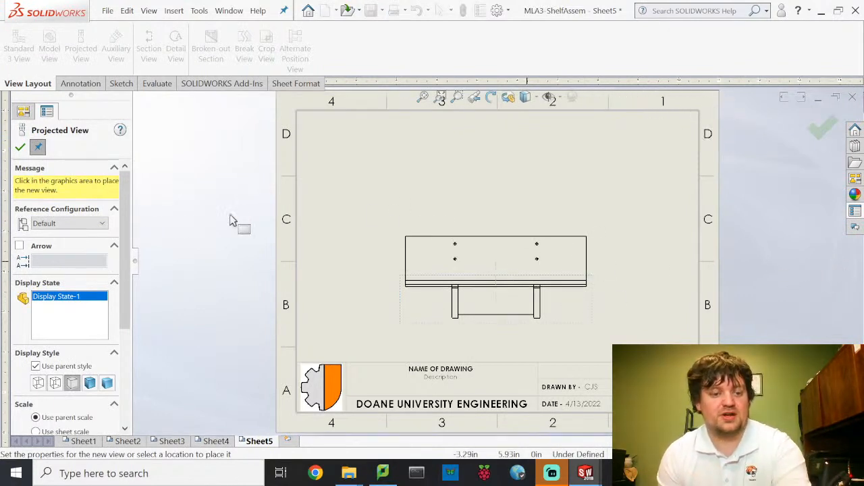
key("Escape")
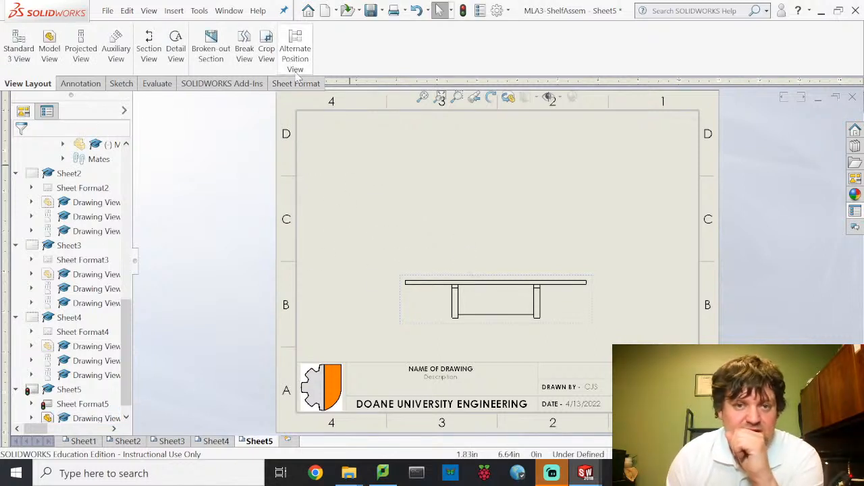
left_click(80, 83)
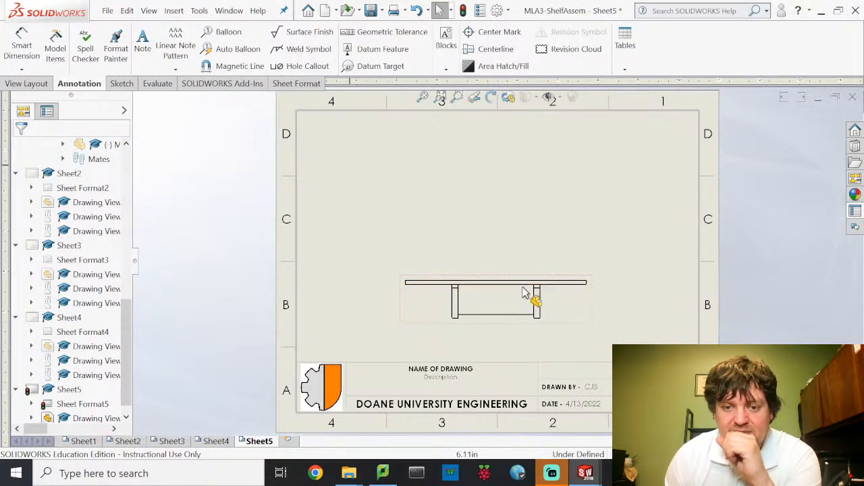
left_click_drag(525, 291, 831, 297)
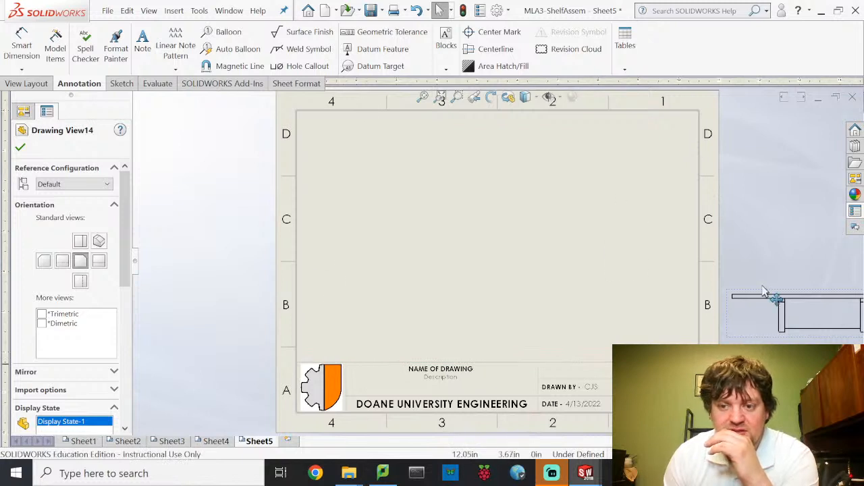
Insert an indented bill of materials without numbering for the assembly view, placing the table in the upper middle of the sheet.
left_click(625, 69)
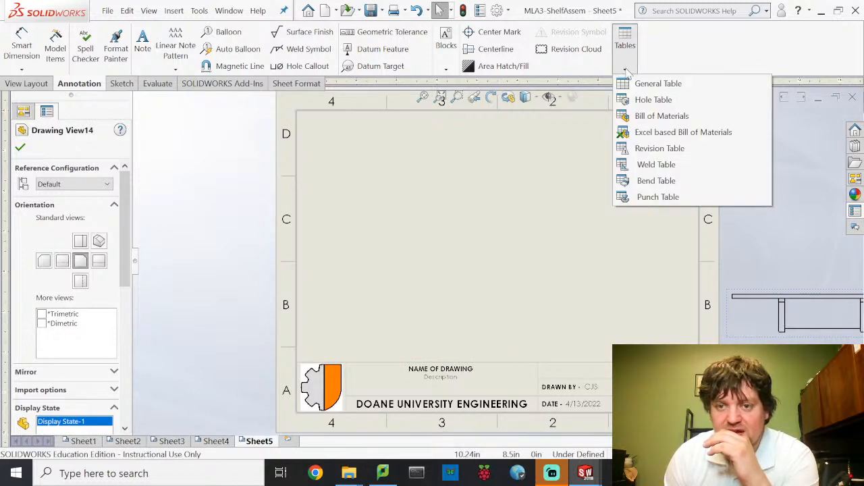
left_click(658, 114)
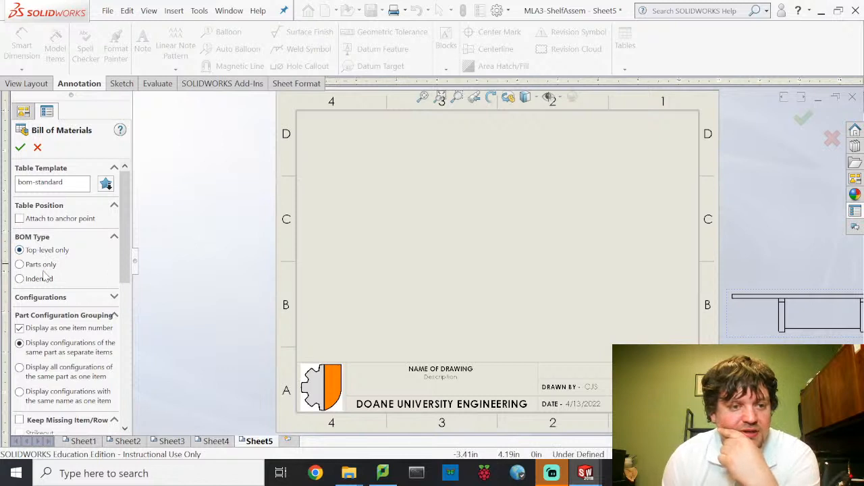
left_click(20, 280)
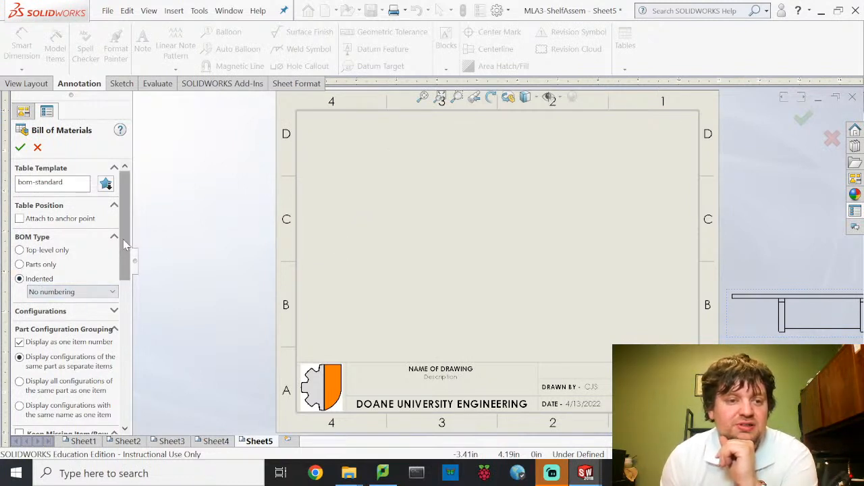
left_click_drag(124, 238, 124, 239)
left_click_drag(125, 259, 133, 350)
scroll(133, 350, "down", 2)
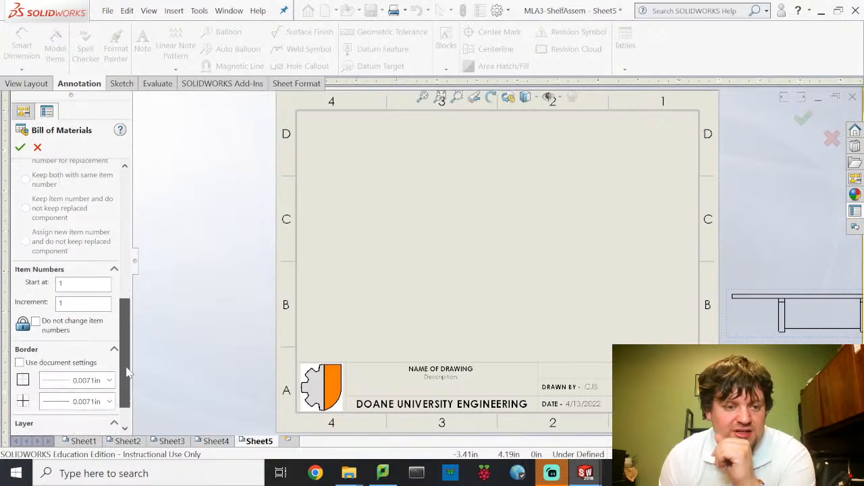
scroll(120, 338, "down", 1)
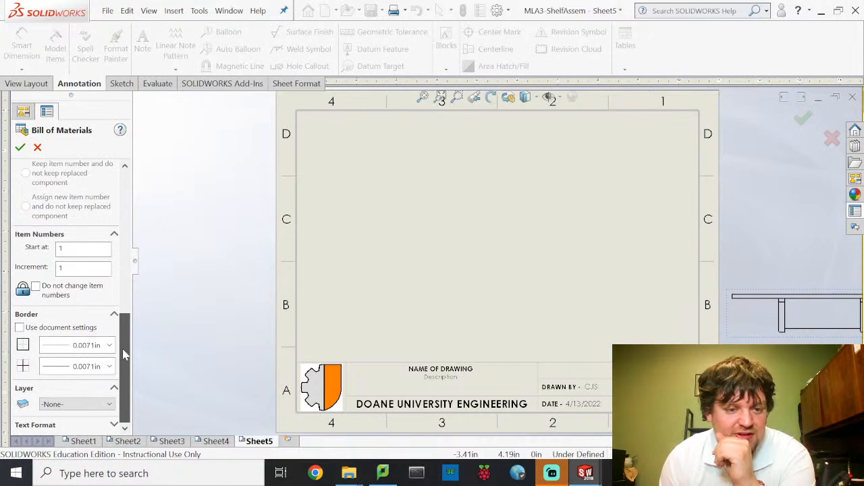
left_click_drag(124, 355, 153, 174)
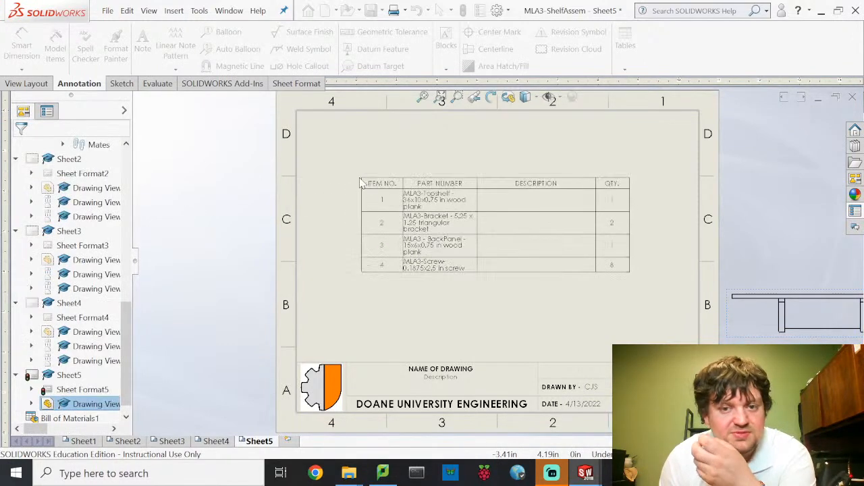
left_click(358, 157)
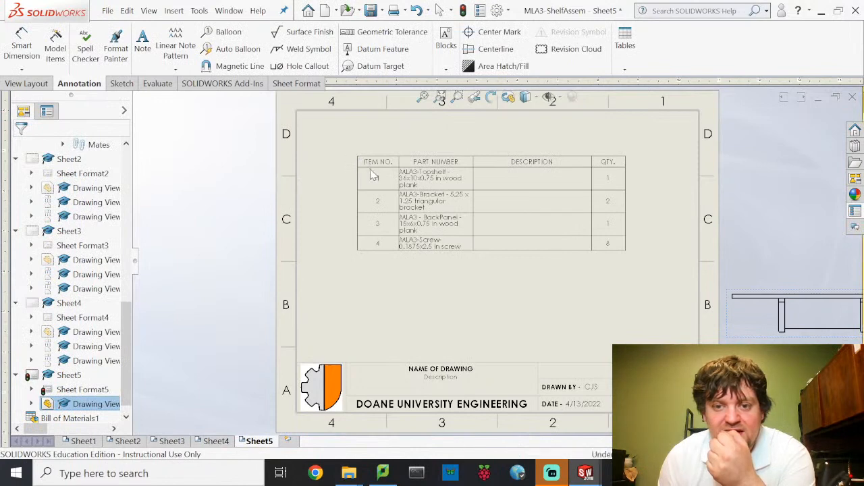
left_click(498, 201)
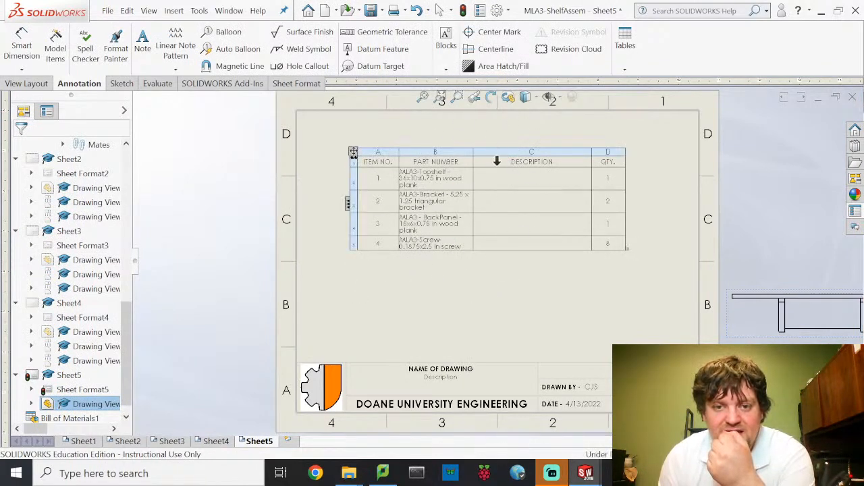
key("Escape")
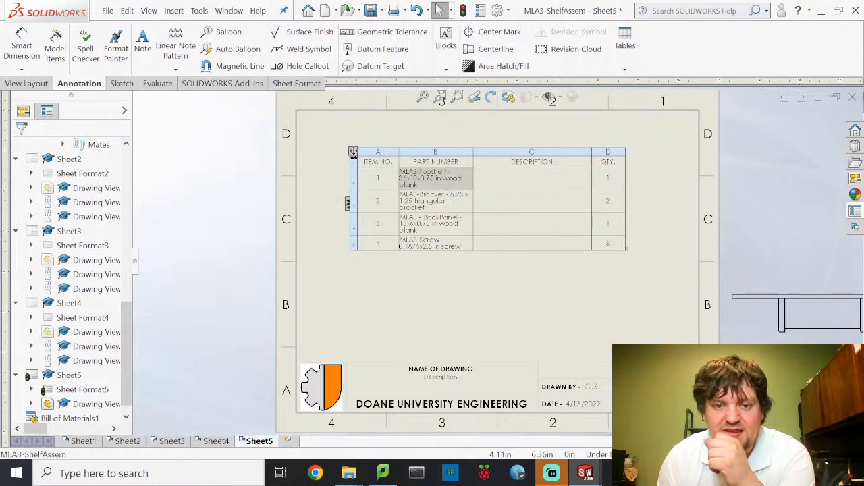
left_click(445, 179)
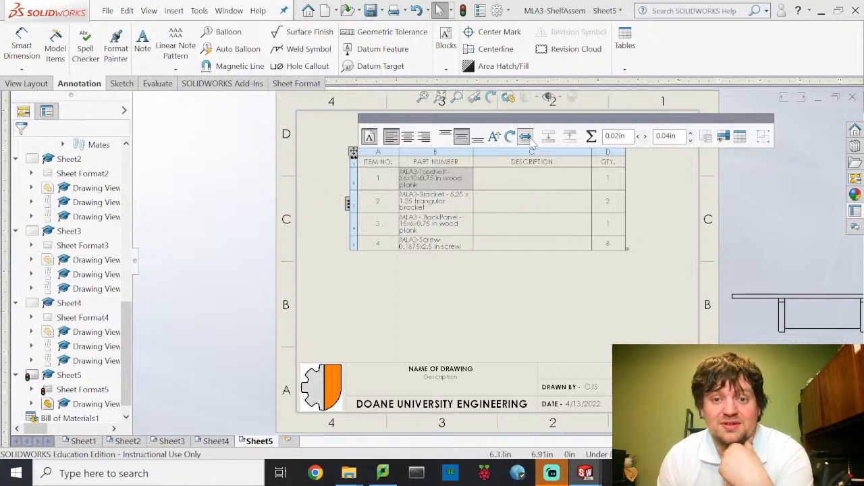
left_click(722, 137)
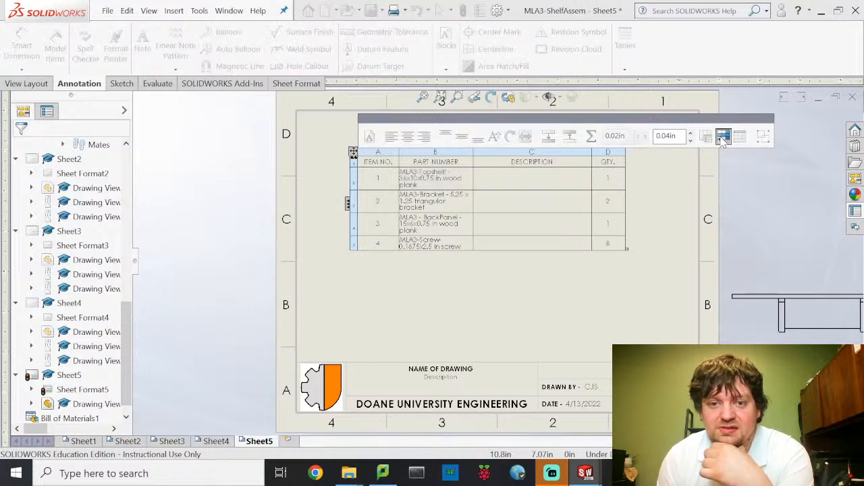
left_click(722, 137)
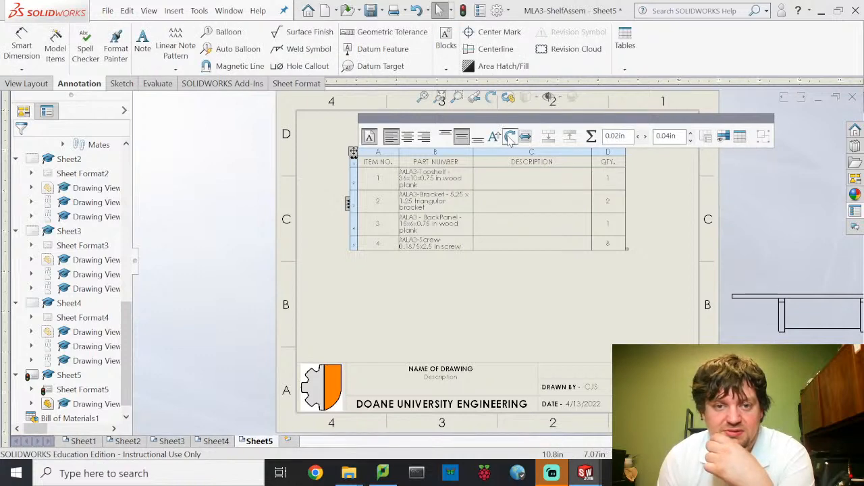
Insert a new part into the assembly from the bill of materials' part number column and return to the drawing.
left_click(415, 155)
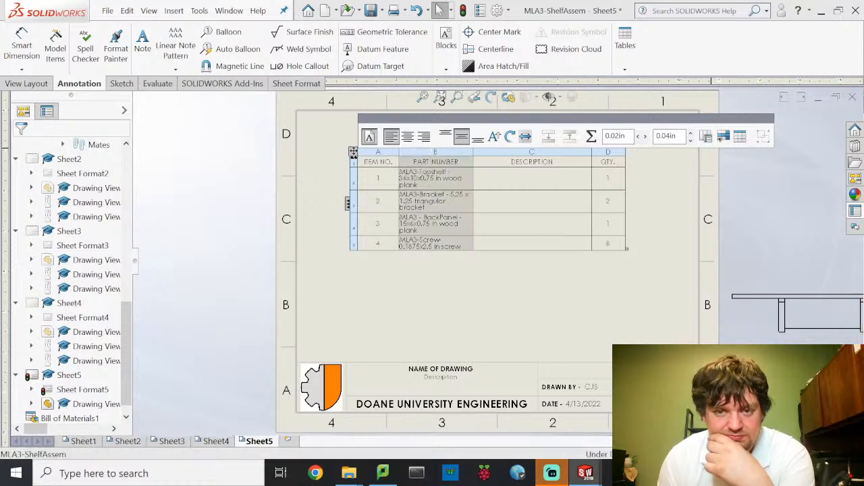
right_click(439, 151)
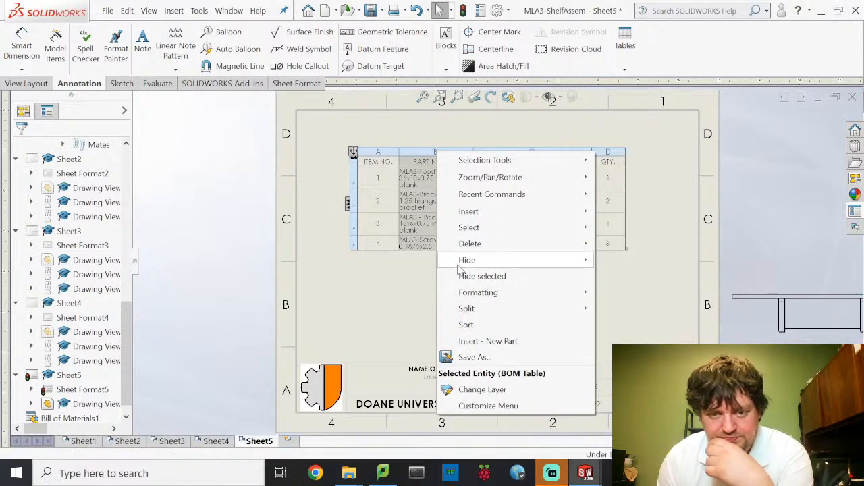
left_click(497, 341)
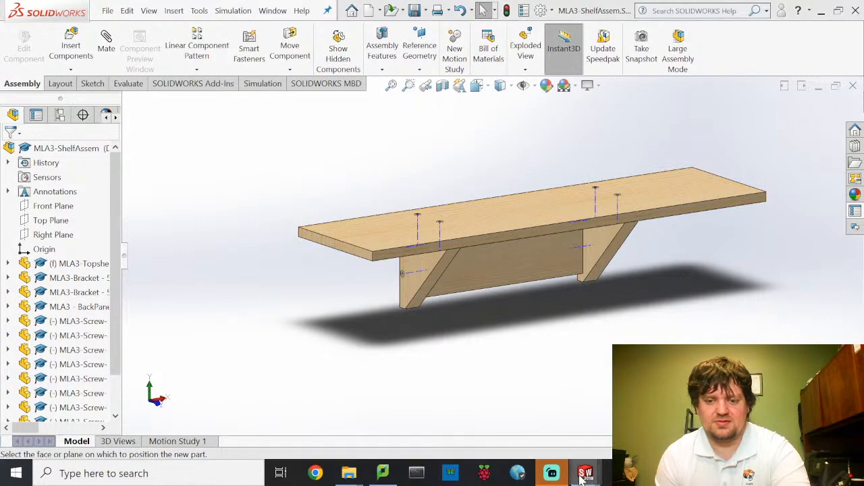
mouse_move(585, 473)
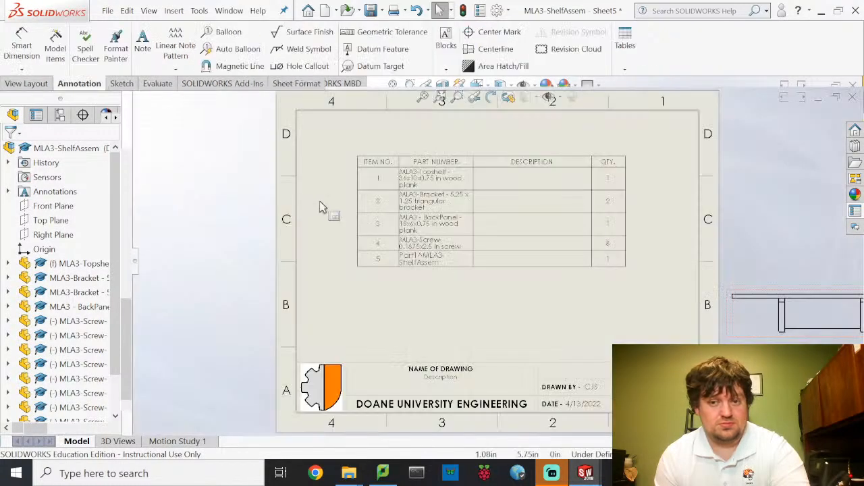
left_click(426, 200)
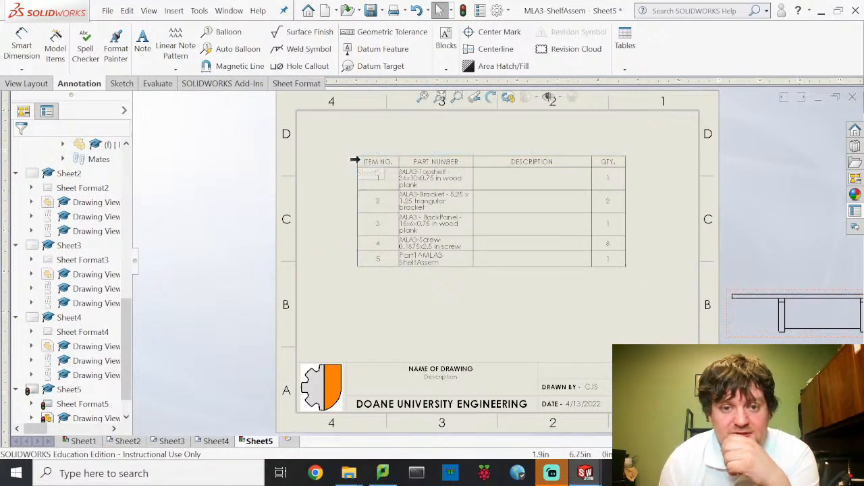
Show the bill of materials table's title row and set the title to "Shelf Bill of Materials".
scroll(358, 162, "down", 5)
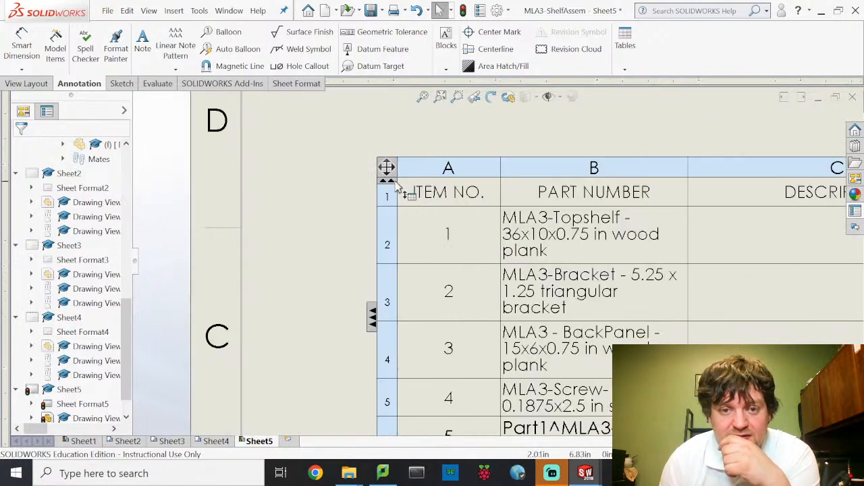
left_click(390, 181)
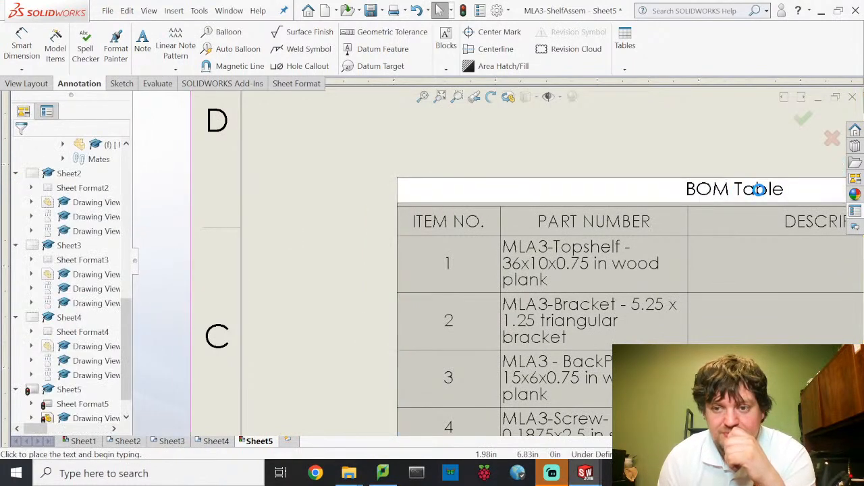
left_click(796, 192)
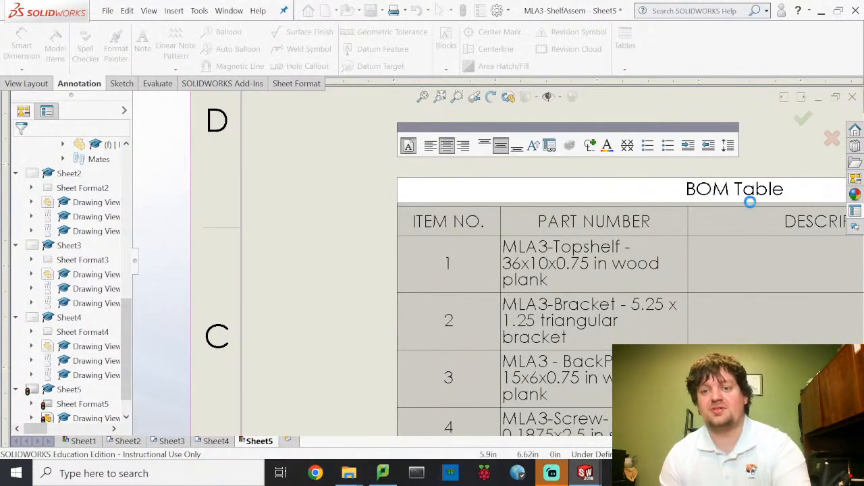
key("ctrl+a")
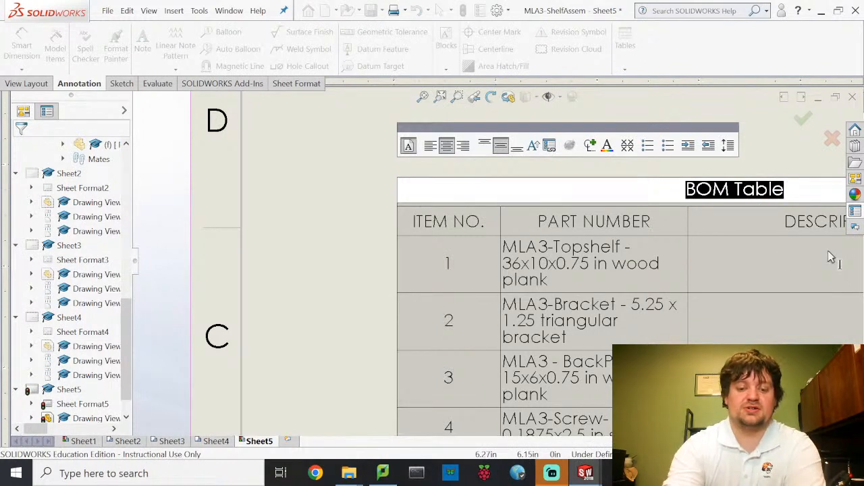
type("Shelf Bi")
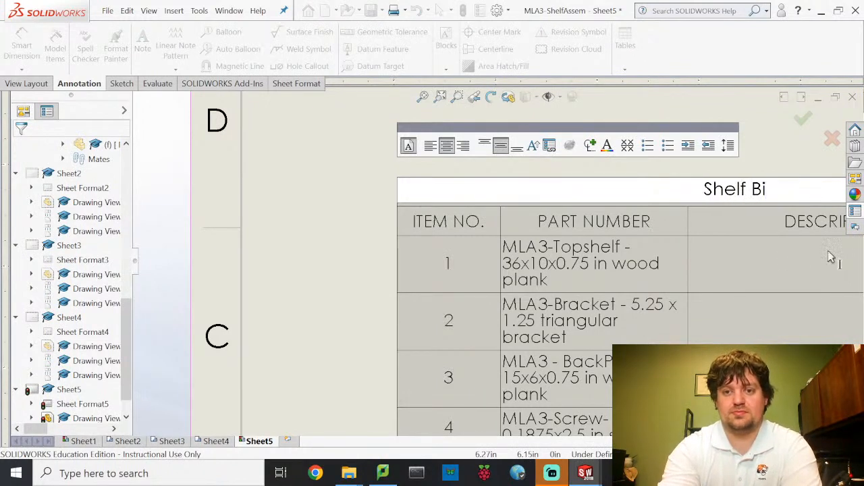
type("ll of Materials")
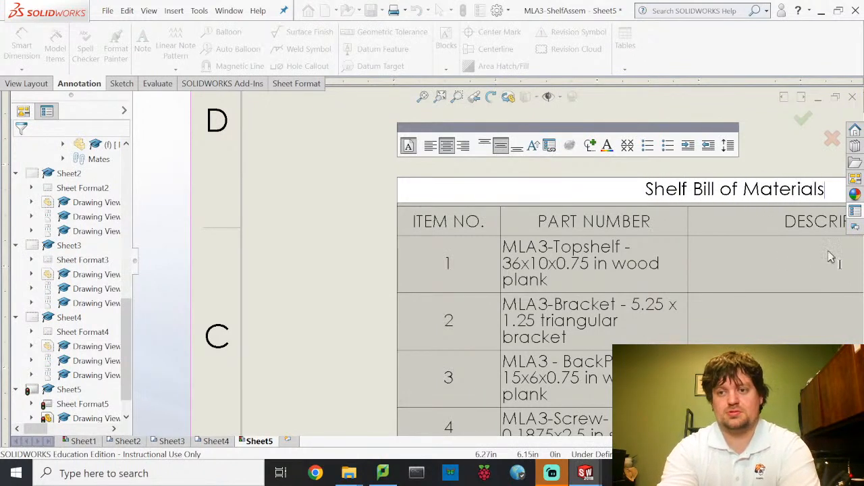
key("Home")
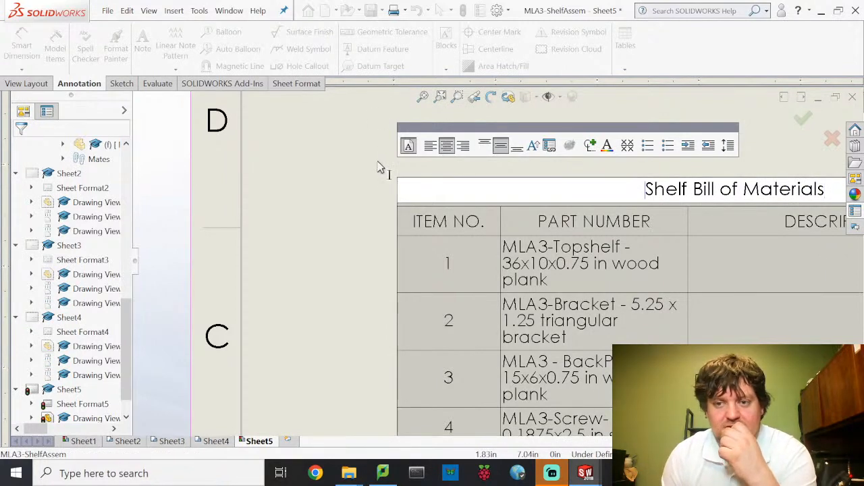
left_click(380, 168)
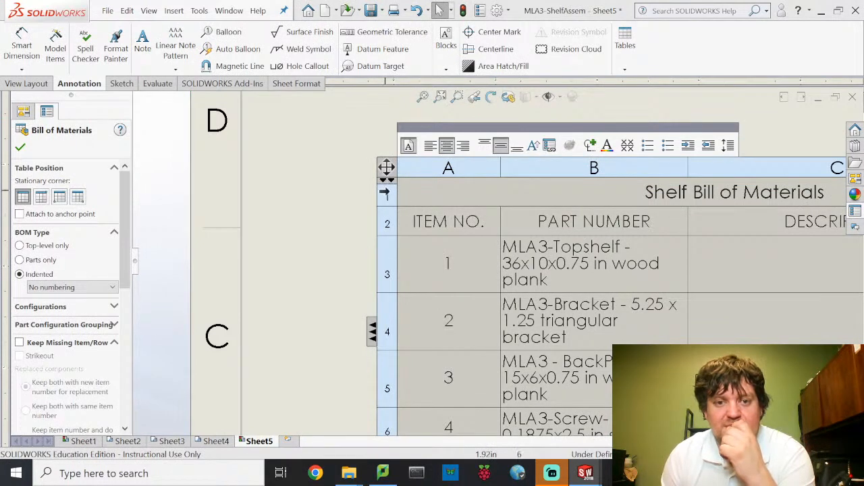
Collapse the bill of materials table's title row and expand it again.
left_click(388, 181)
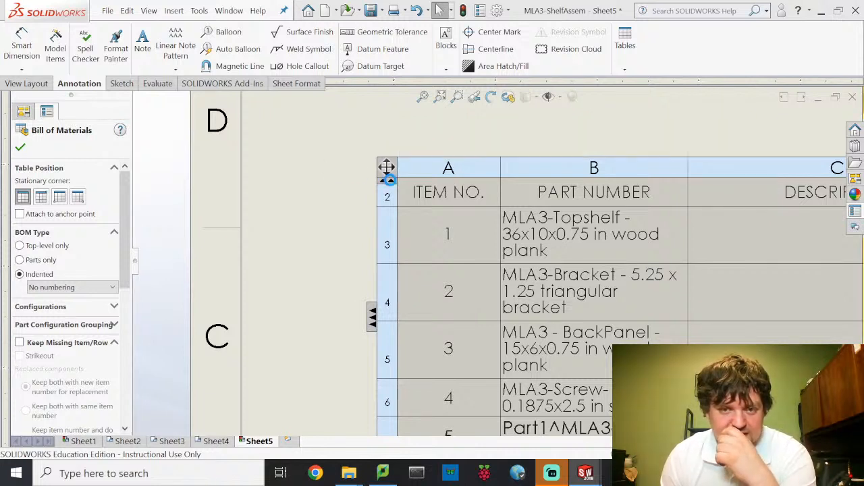
double_click(390, 180)
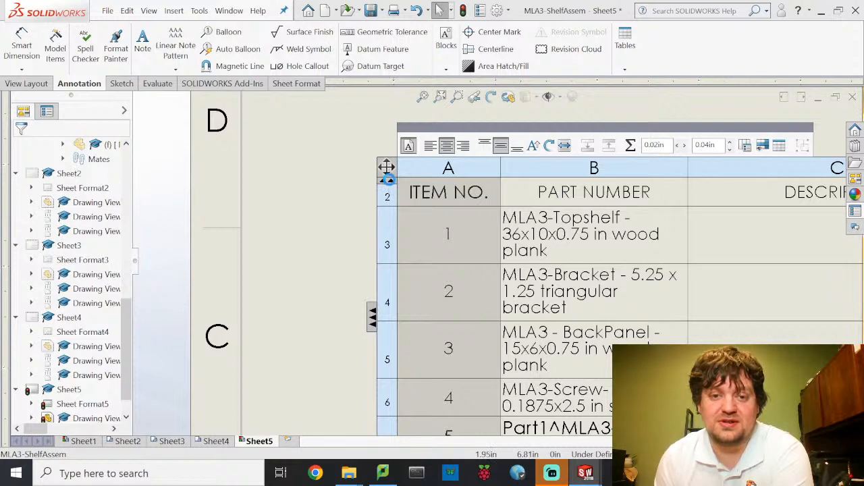
left_click(388, 181)
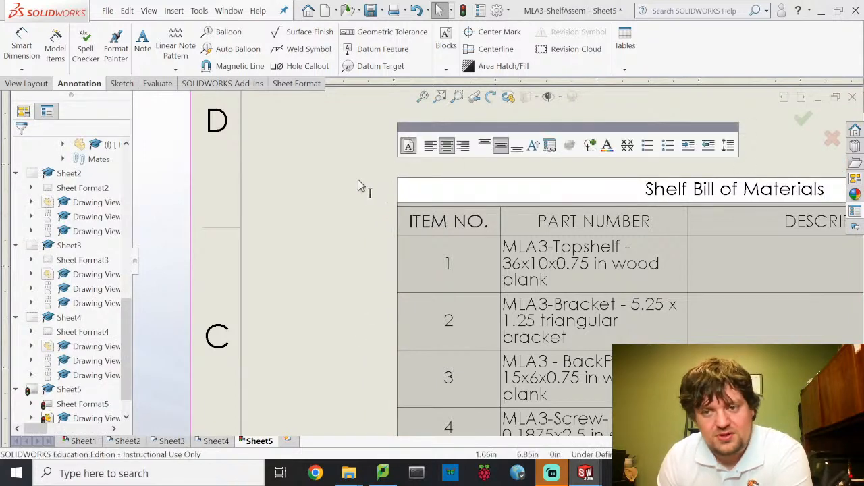
Show the bill of materials table's assembly structure column, look over the component rows, and hide the column again.
left_click(358, 183)
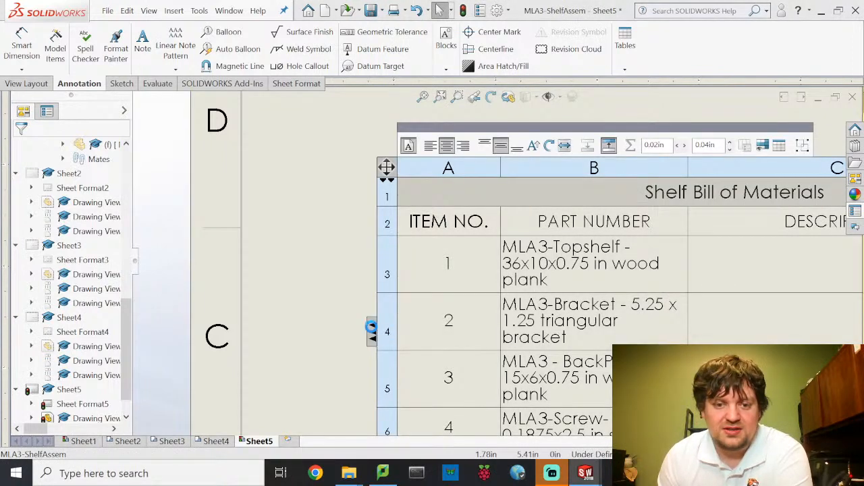
left_click(371, 323)
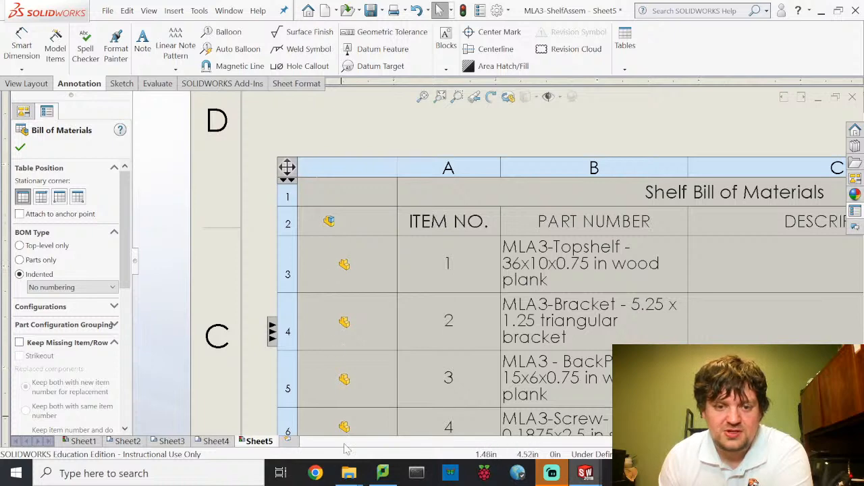
mouse_move(384, 290)
middle_mouse_down()
mouse_move(382, 244)
mouse_move(362, 216)
middle_mouse_up()
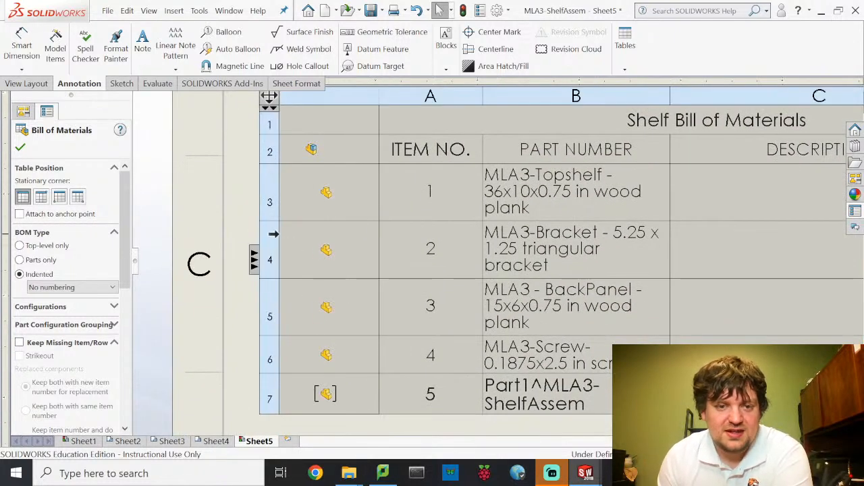
left_click(254, 259)
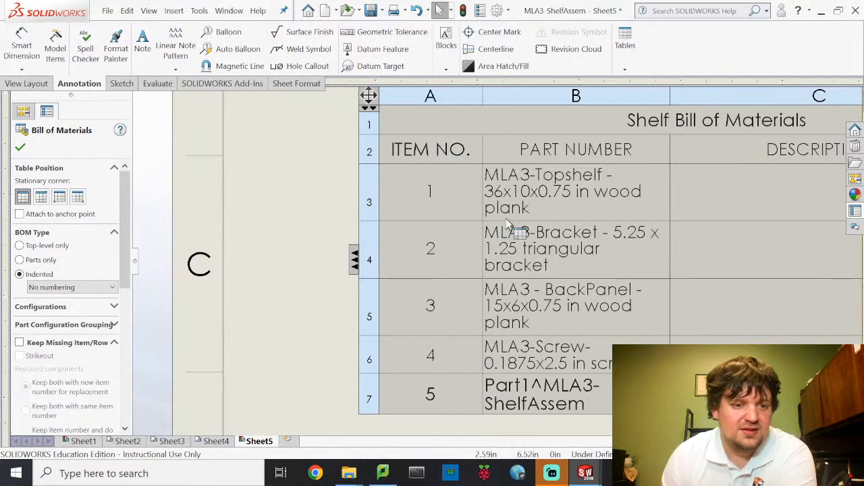
Delete the PART NUMBER column from the bill of materials table.
scroll(635, 278, "up", 3)
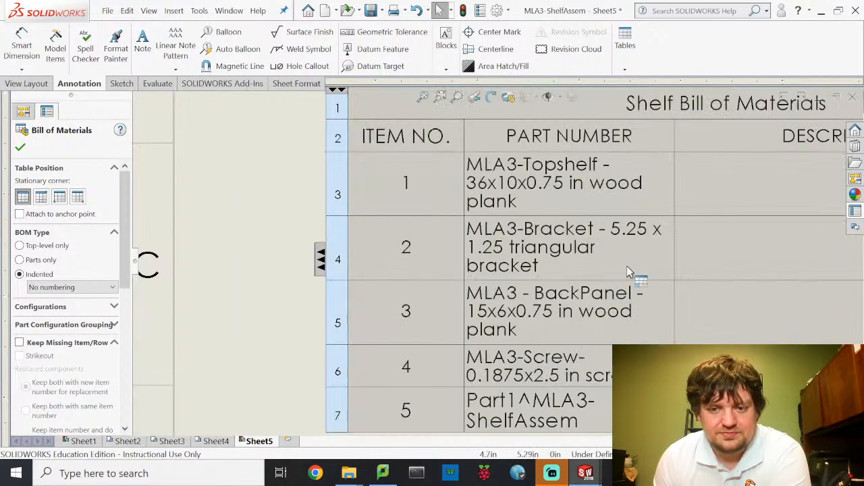
scroll(676, 282, "up", 3)
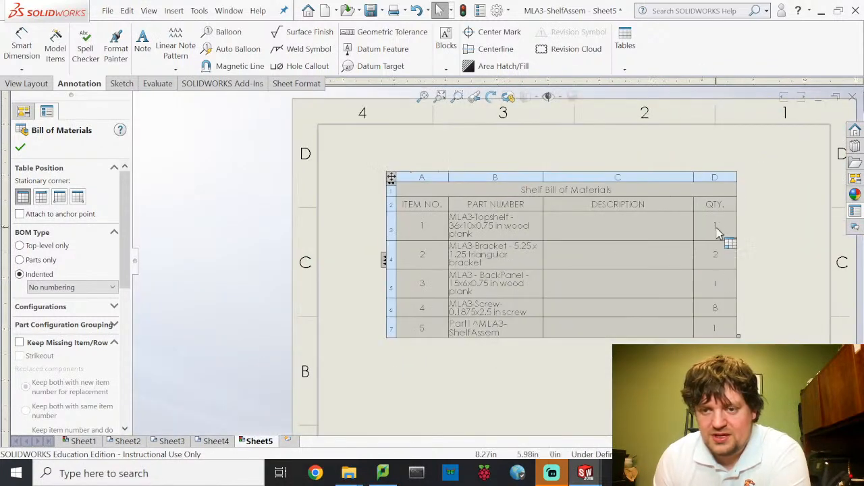
scroll(702, 235, "down", 1)
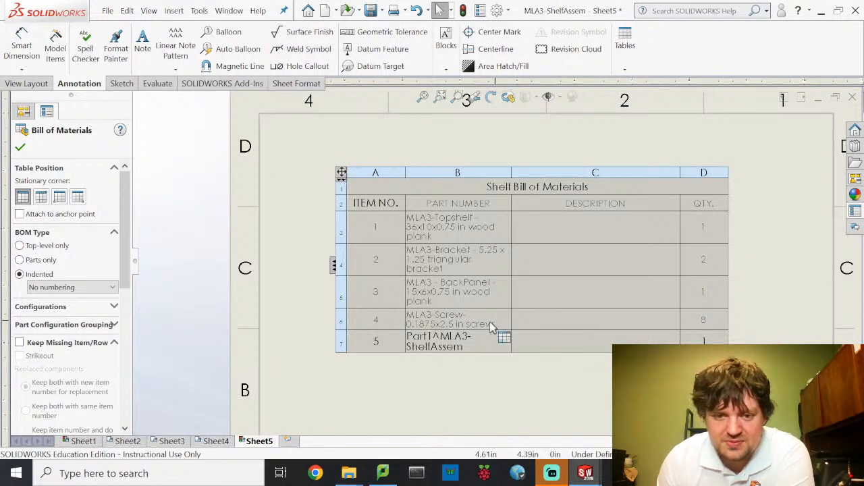
left_click(470, 173)
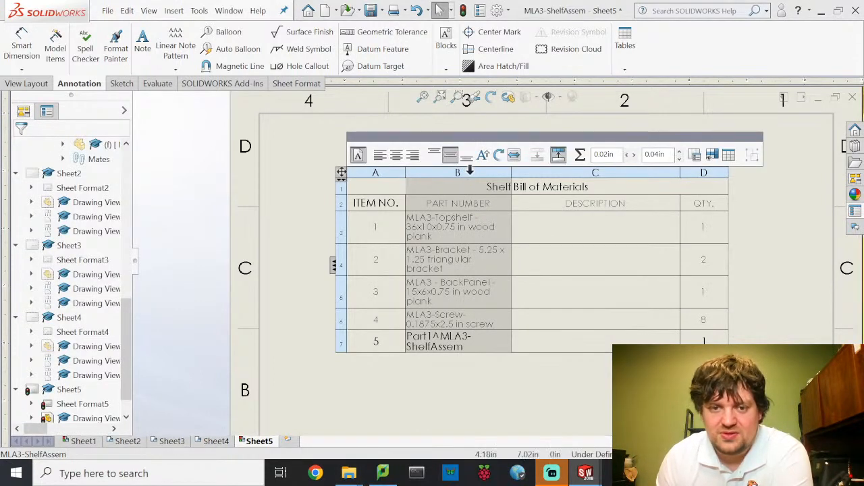
right_click(472, 173)
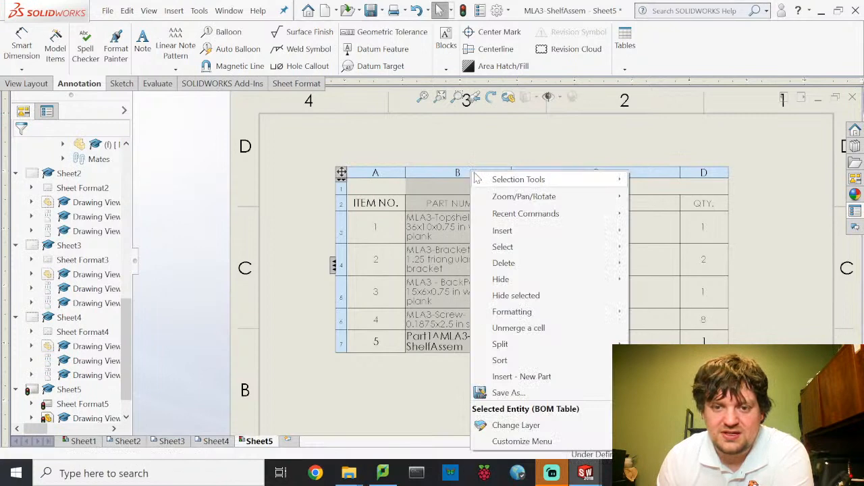
mouse_move(527, 235)
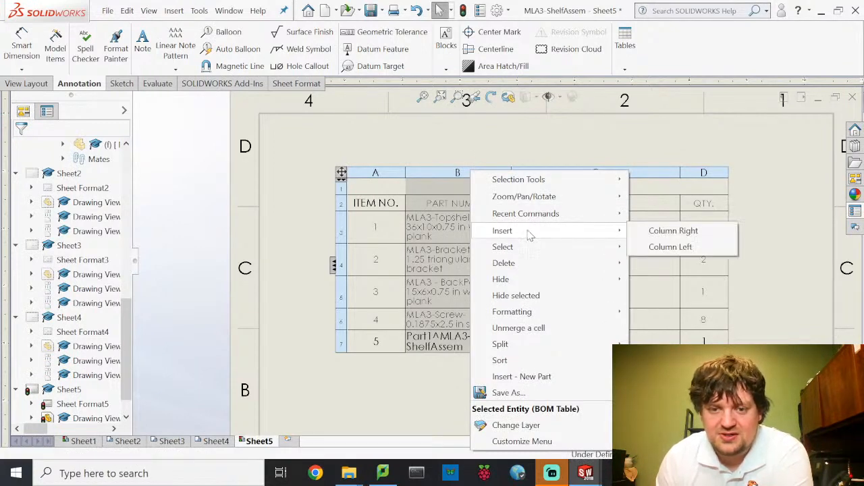
mouse_move(533, 267)
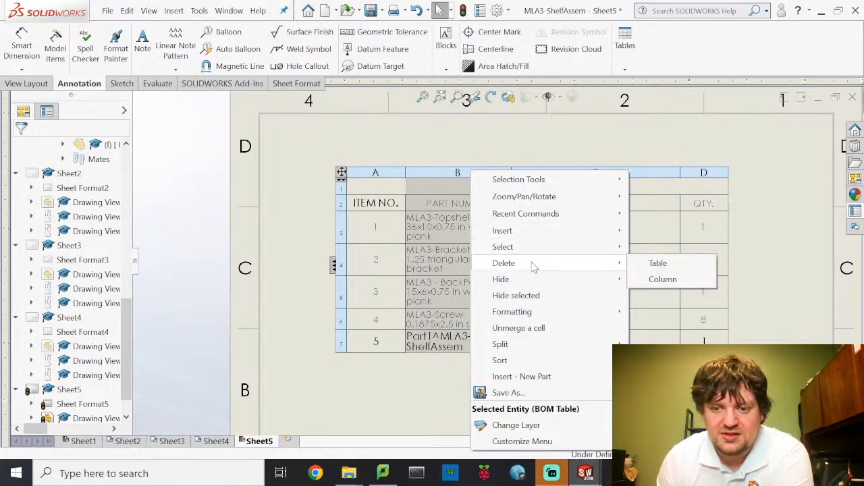
left_click(664, 279)
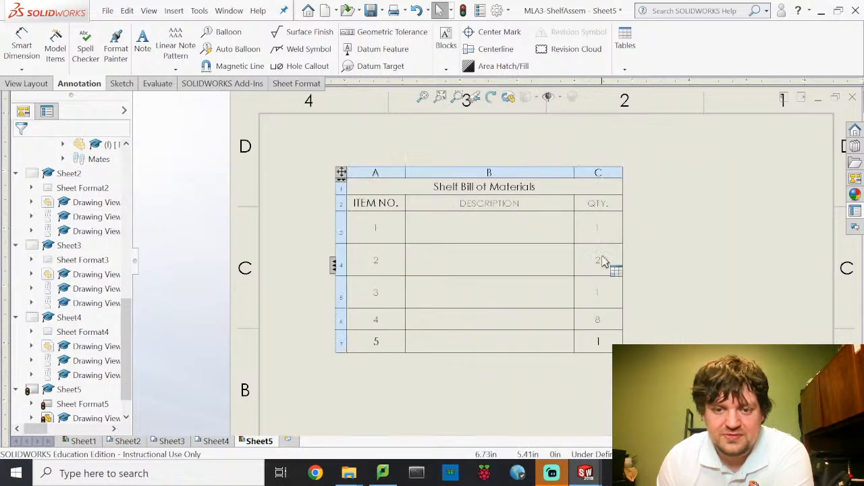
Insert a custom property column before the DESCRIPTION column and assign it the PartNo property.
right_click(436, 172)
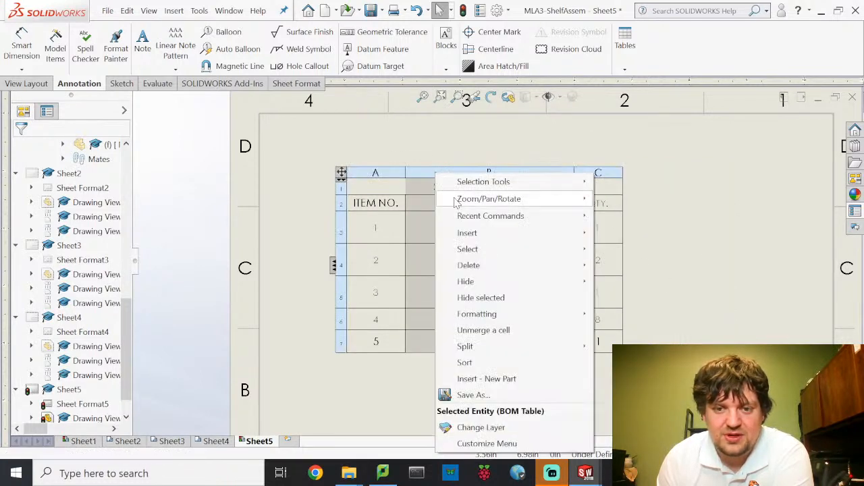
mouse_move(484, 233)
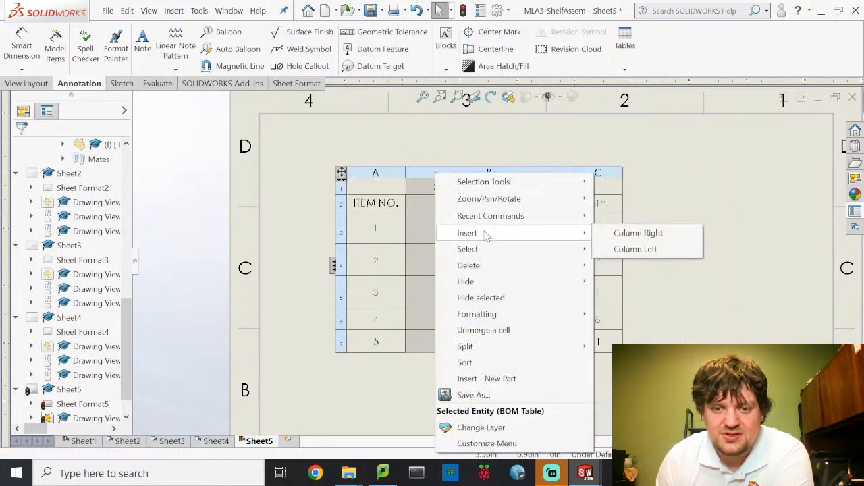
left_click(638, 248)
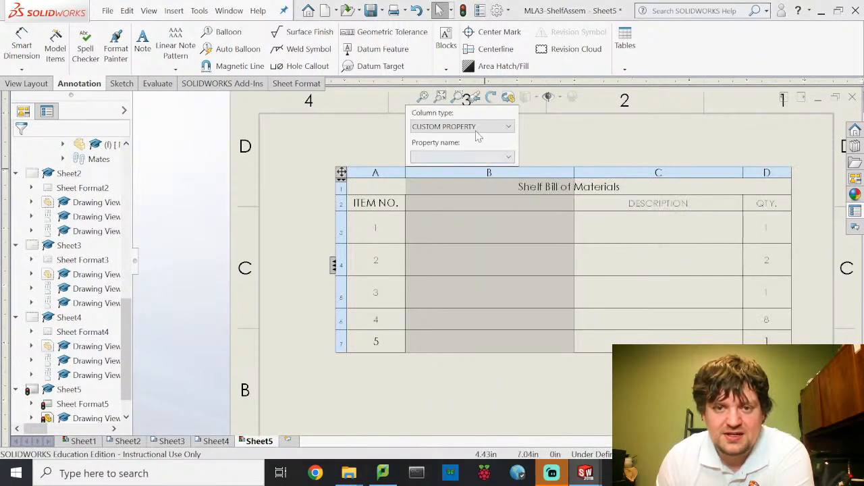
left_click(510, 157)
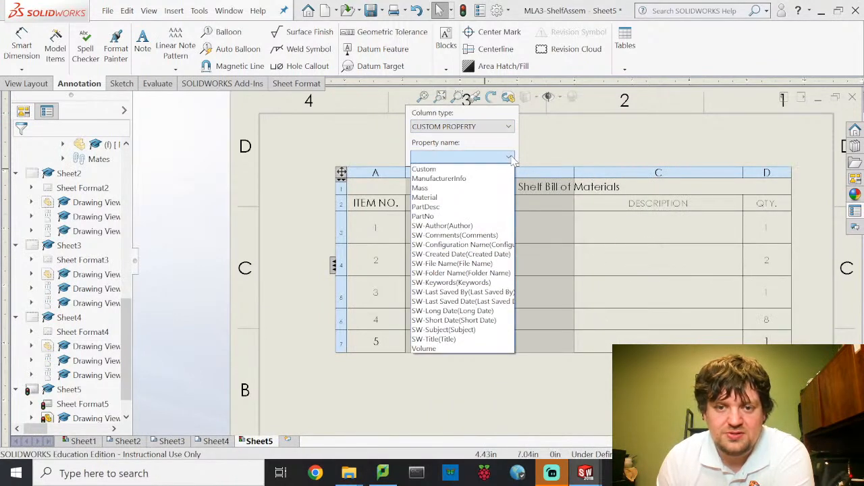
left_click(463, 216)
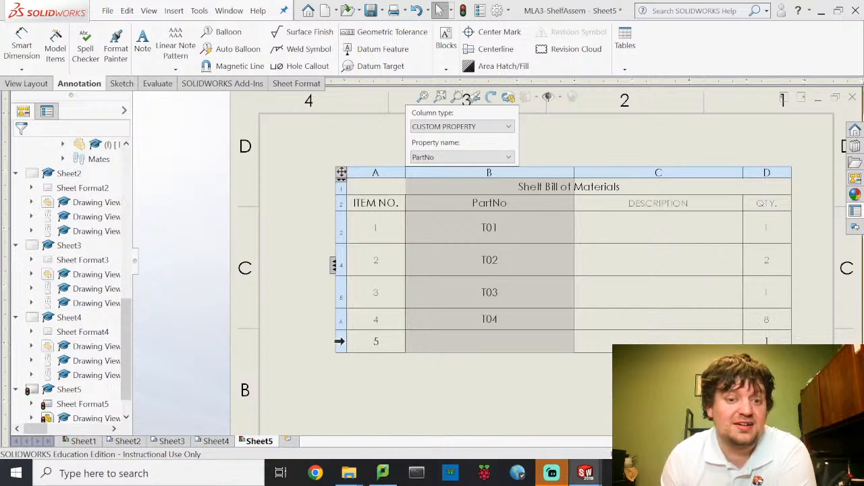
Delete the item 5 row from the bill of materials and narrow the PartNo column to less than half its width.
left_click(339, 341)
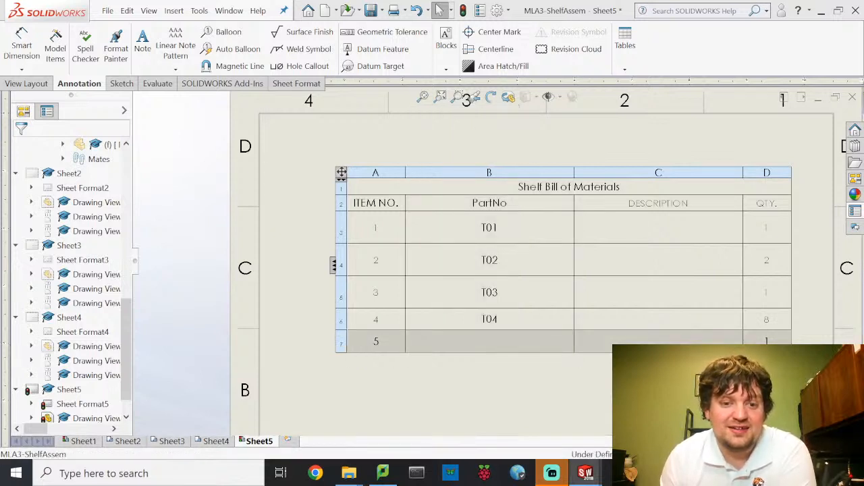
left_click(372, 338)
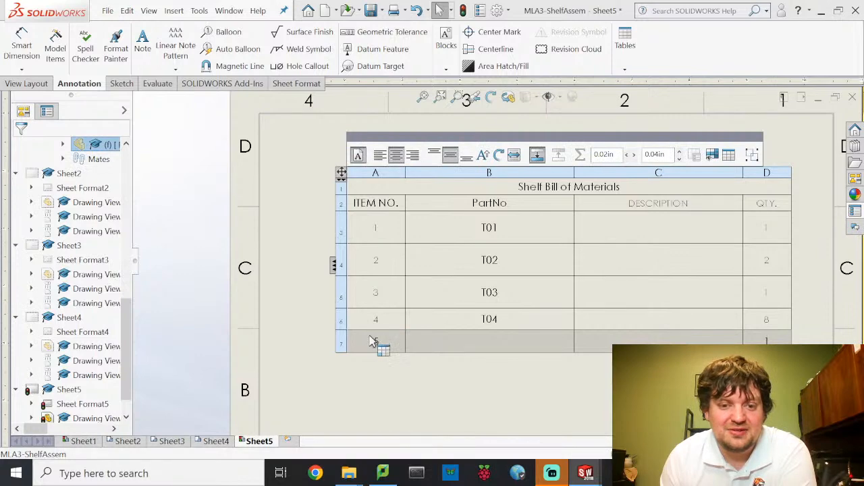
right_click(371, 341)
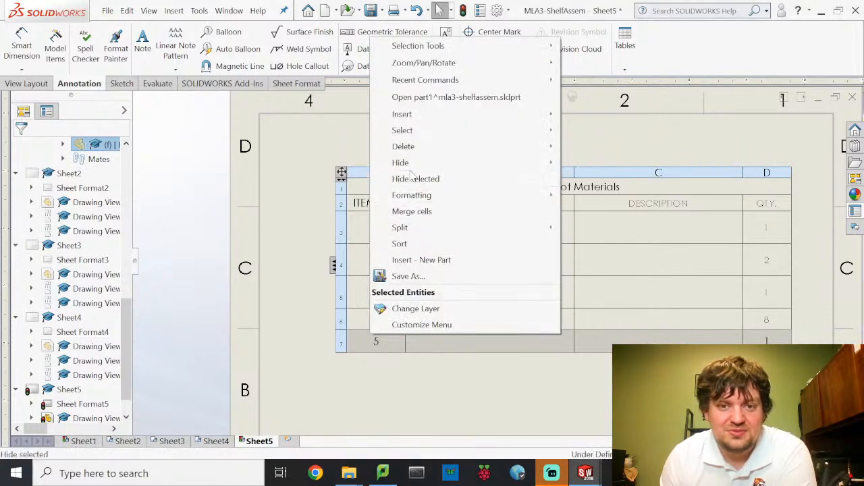
mouse_move(420, 146)
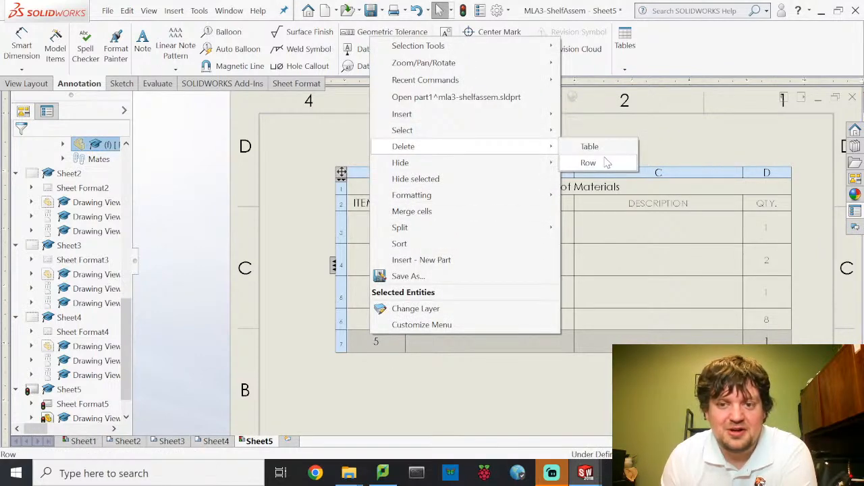
left_click(604, 164)
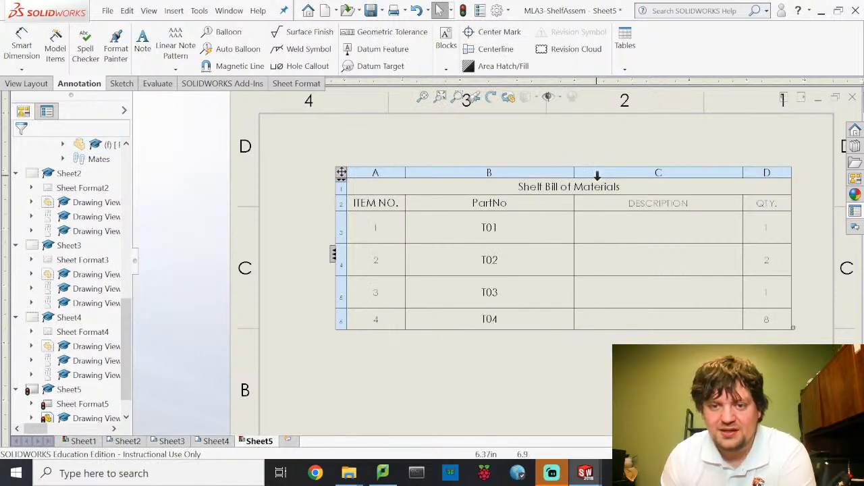
left_click_drag(573, 172, 478, 179)
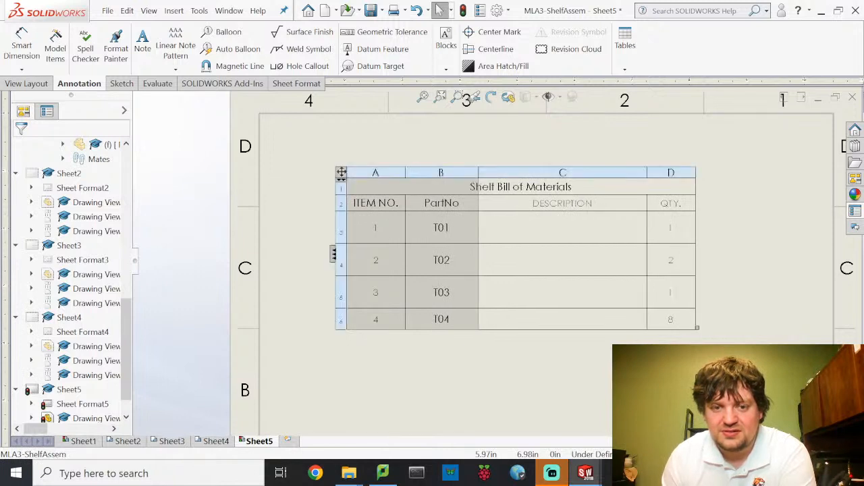
left_click(555, 186)
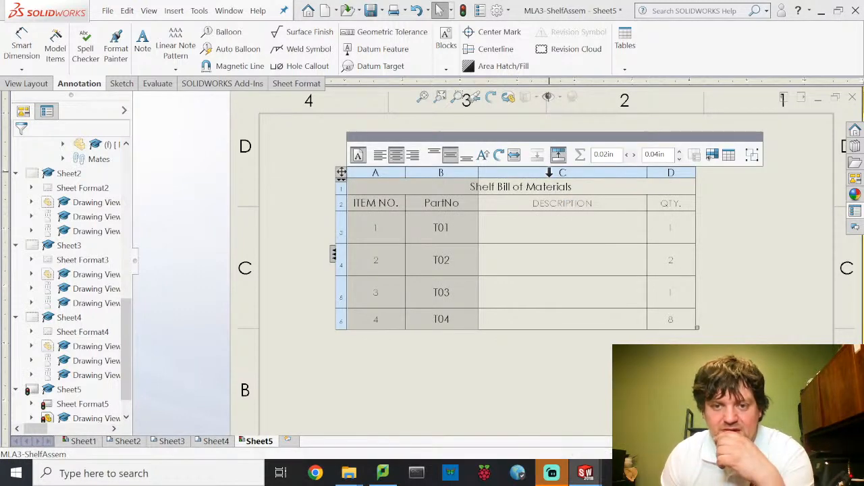
Insert a custom property column between PartNo and DESCRIPTION and assign it the PartDesc property.
left_click(549, 173)
right_click(549, 173)
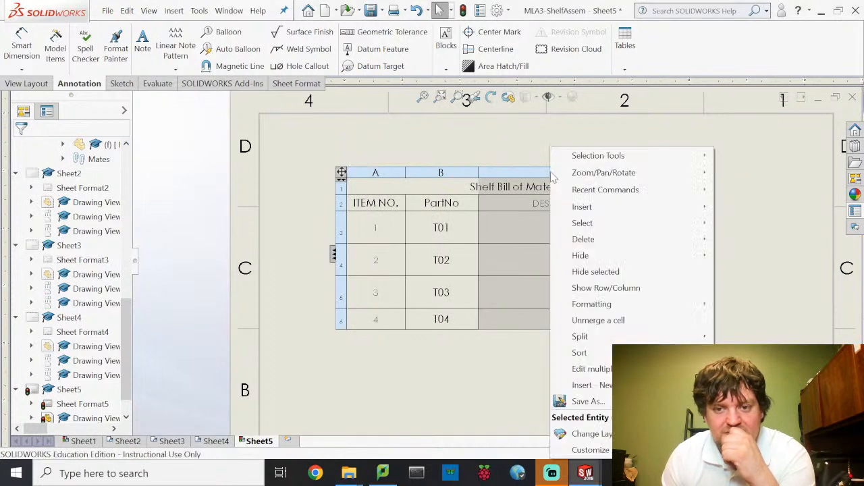
mouse_move(601, 211)
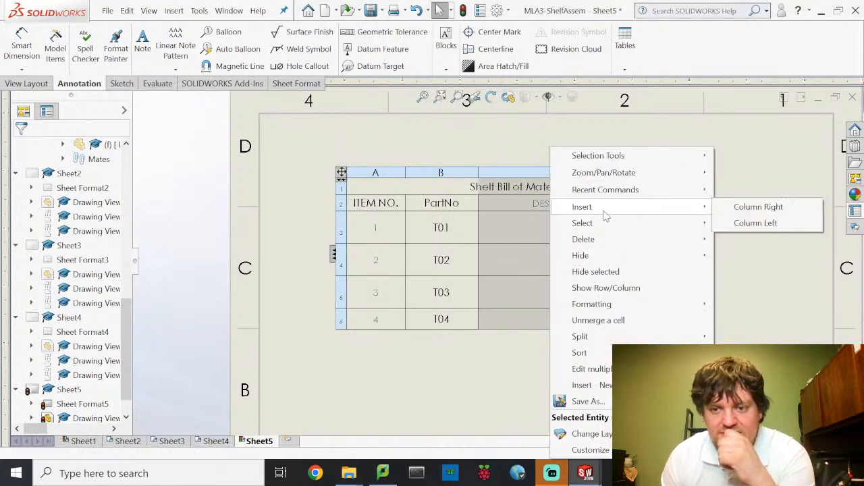
left_click(753, 225)
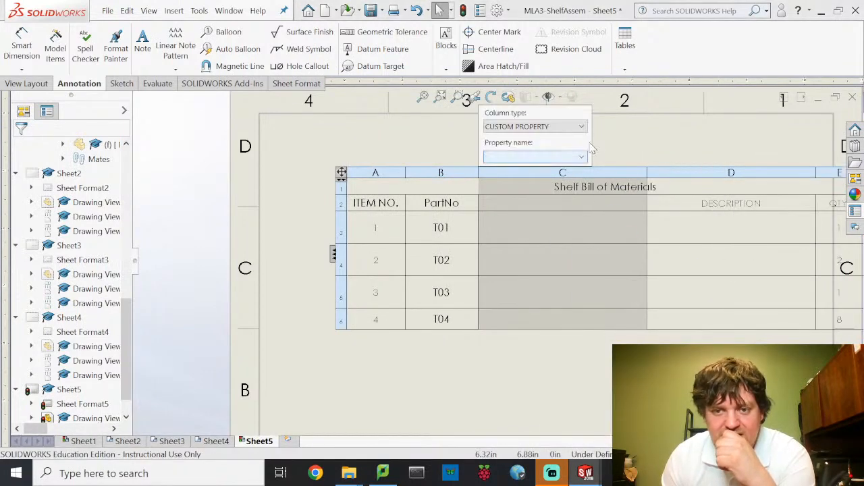
left_click(582, 157)
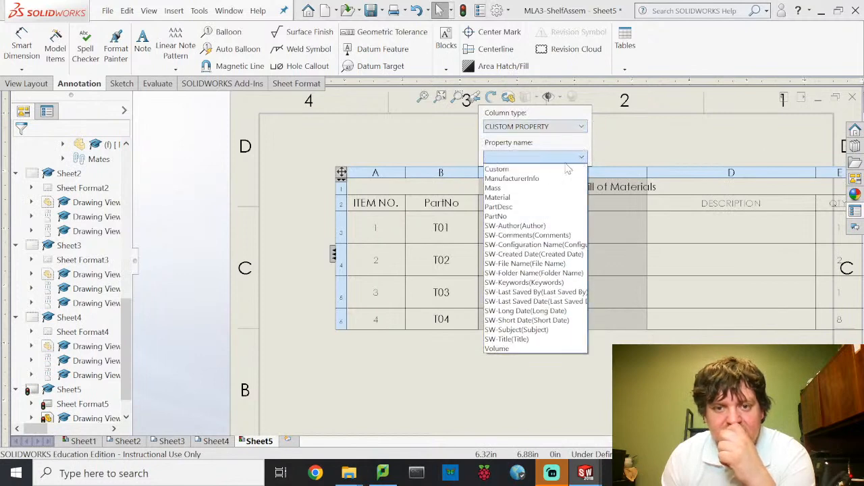
left_click(532, 206)
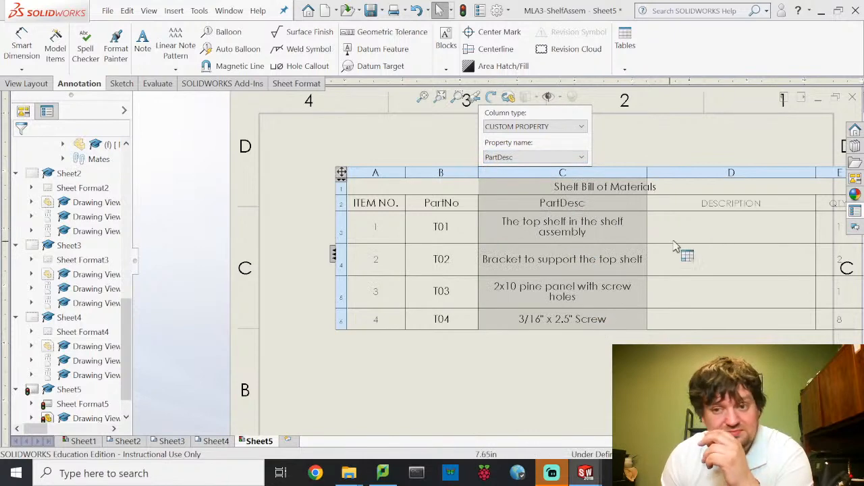
Delete the empty DESCRIPTION column from the bill of materials table.
left_click(755, 170)
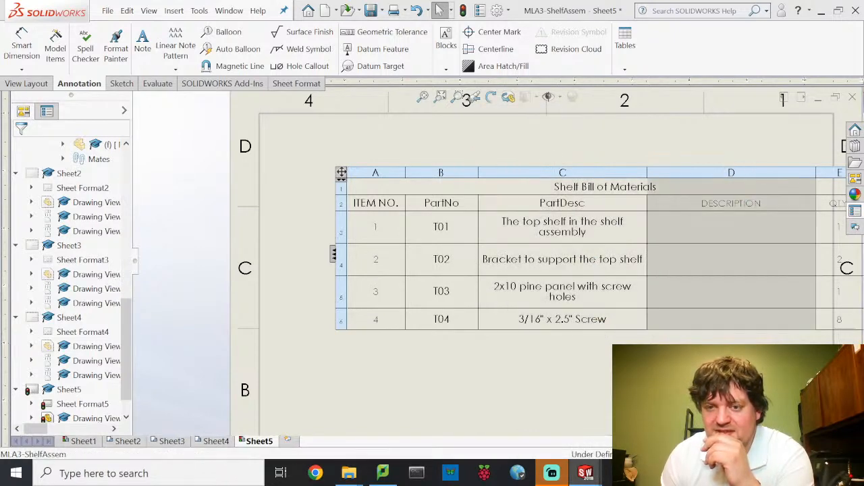
right_click(753, 173)
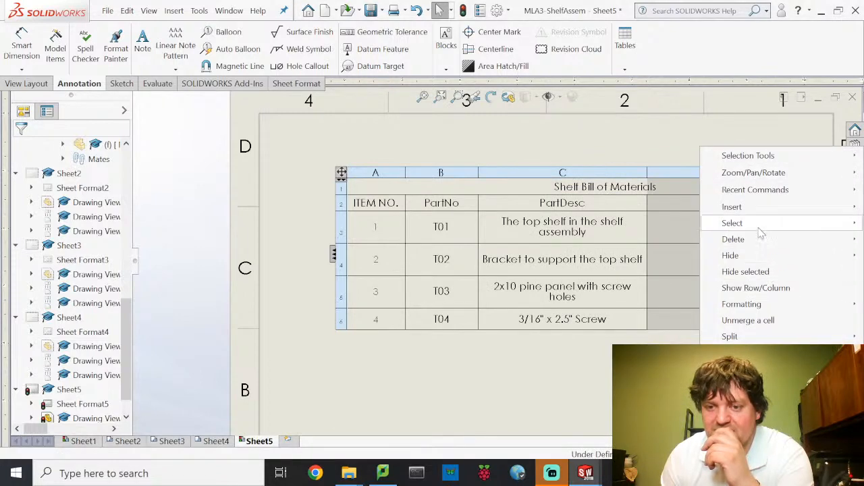
mouse_move(759, 243)
left_click(683, 253)
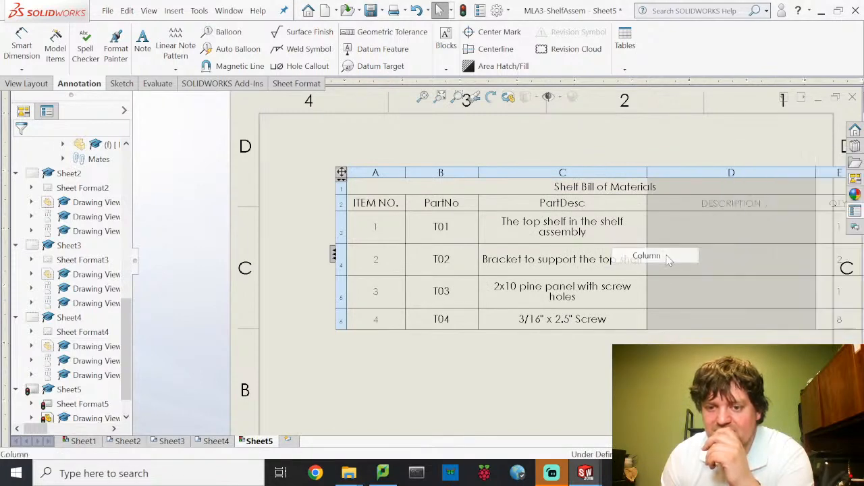
Insert a custom property column after PartDesc with the Mass property and move the table to the sheet border on its ITEM NO. side.
right_click(635, 174)
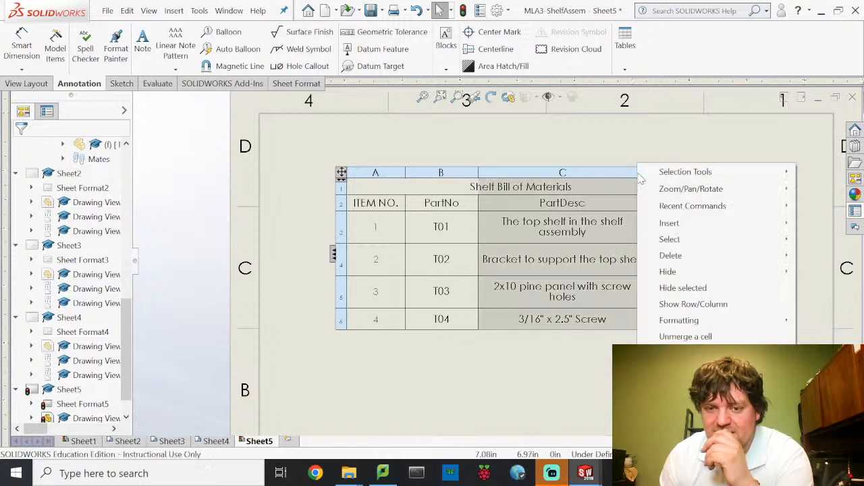
mouse_move(689, 224)
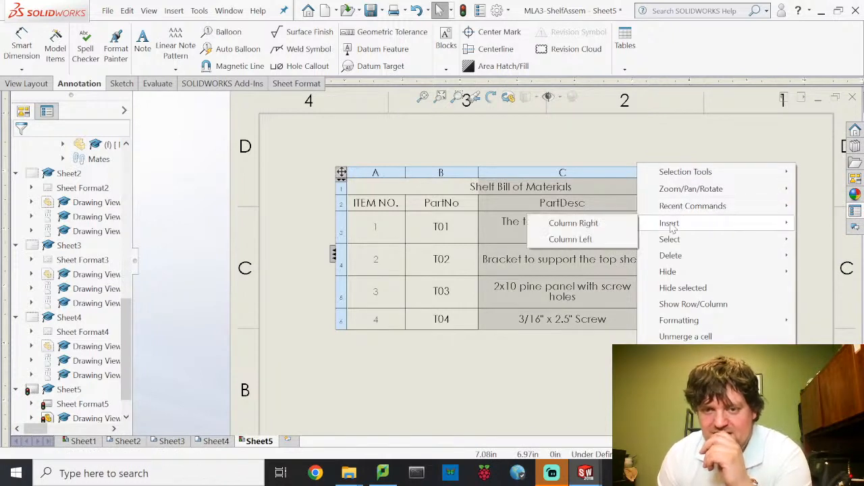
left_click(606, 228)
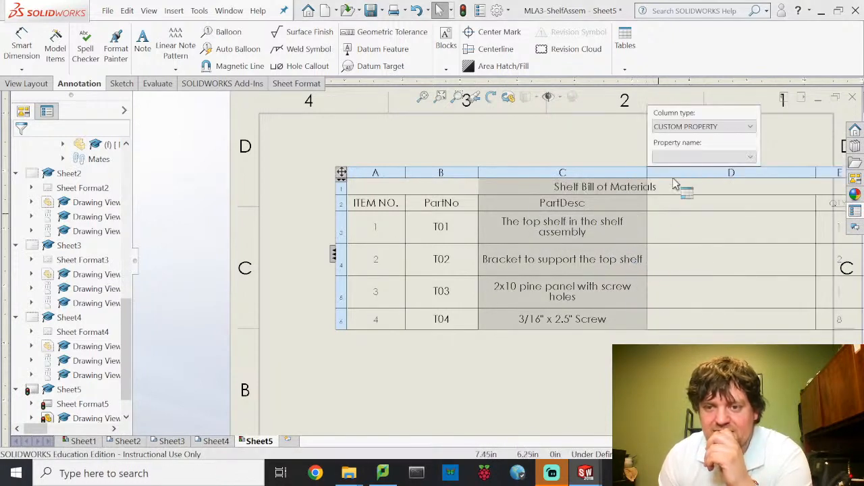
left_click(737, 156)
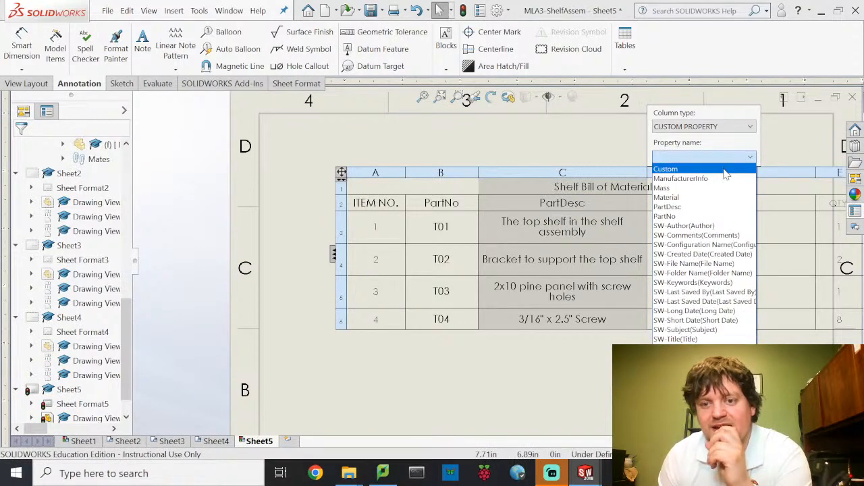
left_click(696, 189)
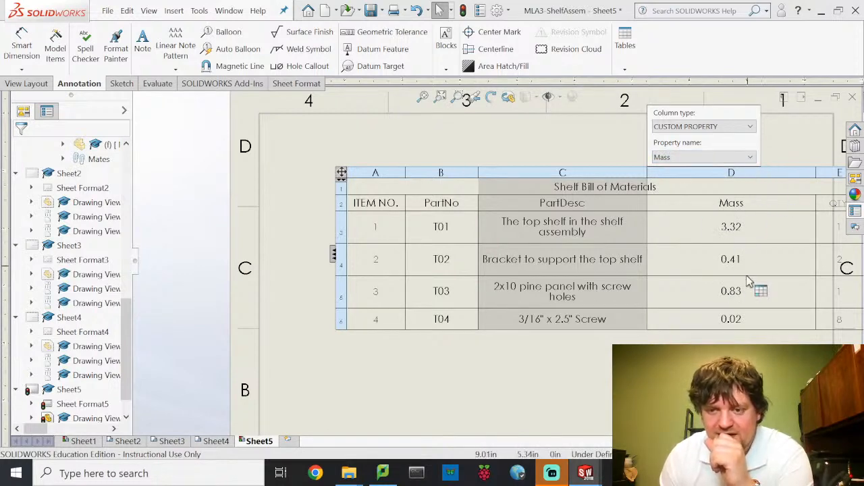
left_click(757, 207)
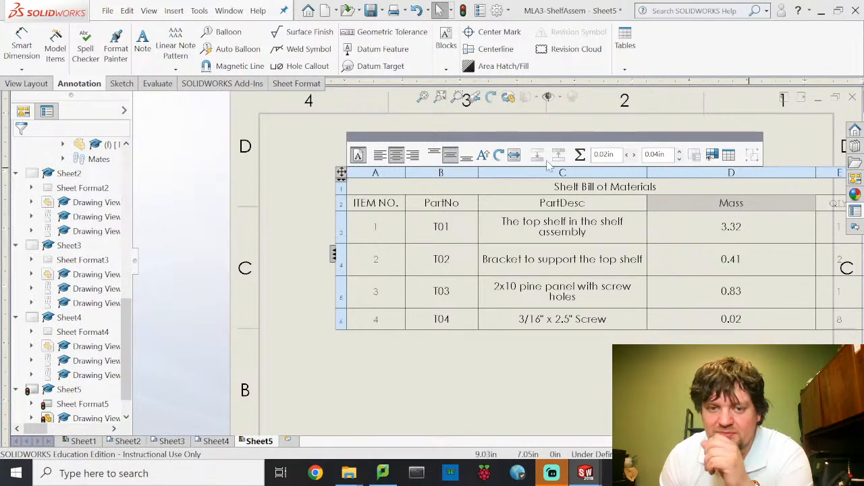
left_click_drag(341, 173, 262, 172)
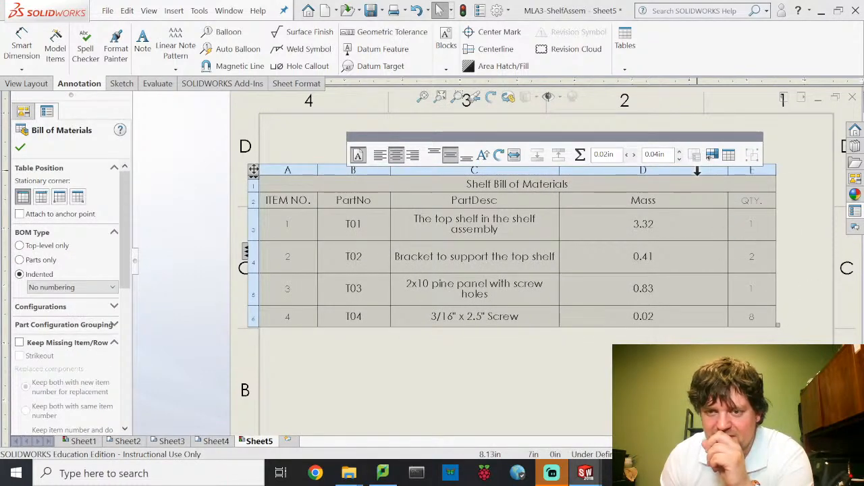
Insert a custom property column between Mass and QTY. and assign it the ManufacturerInfo property.
left_click(698, 171)
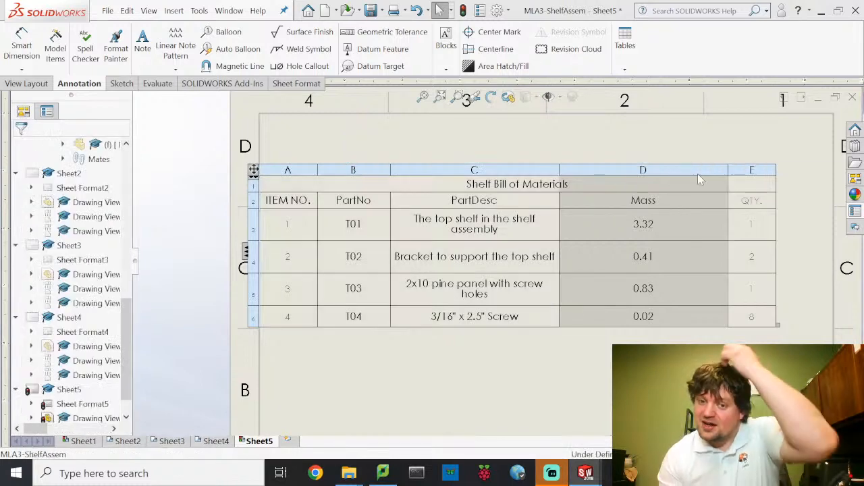
right_click(697, 172)
mouse_move(731, 224)
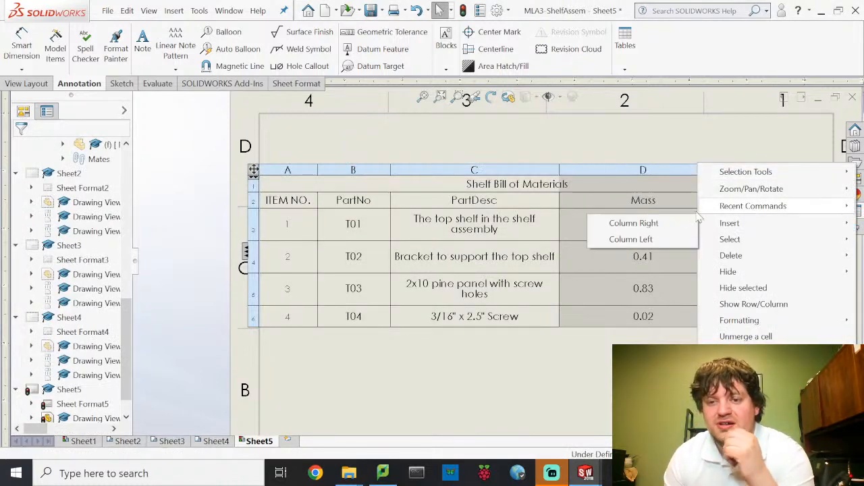
left_click(675, 225)
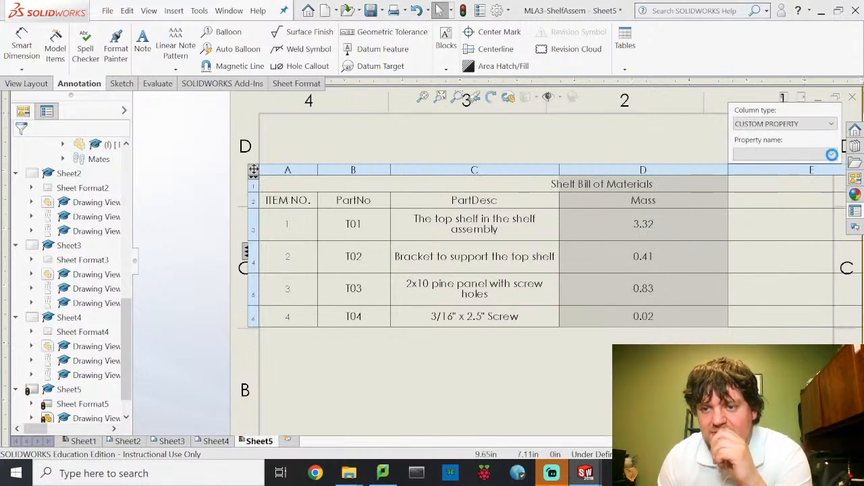
left_click(831, 155)
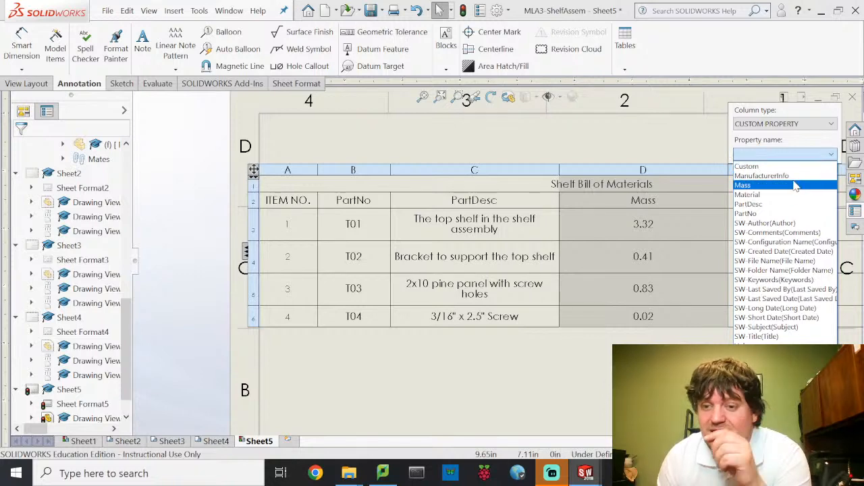
left_click(791, 176)
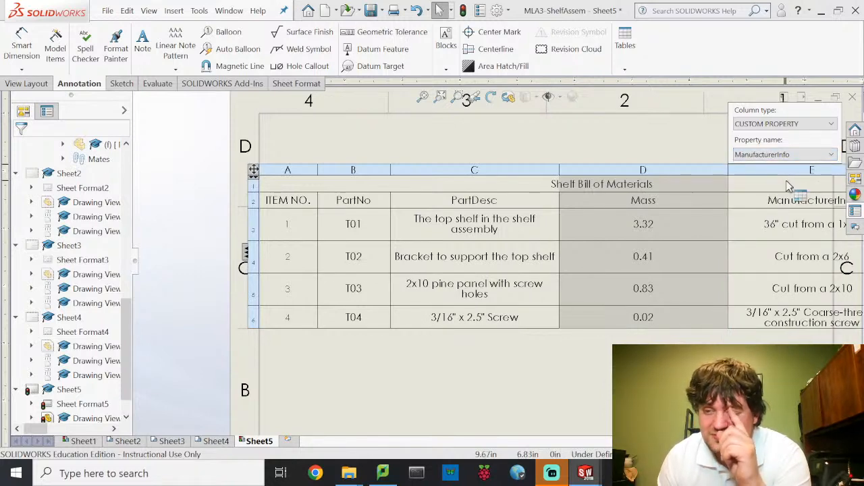
Narrow the Mass column to about a third of its width and the PartNo column to about 60 percent.
left_click(734, 174)
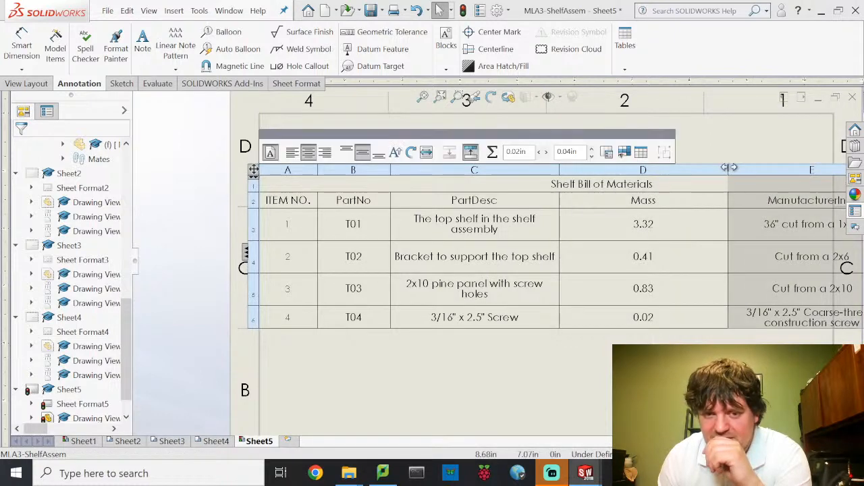
left_click_drag(729, 167, 619, 175)
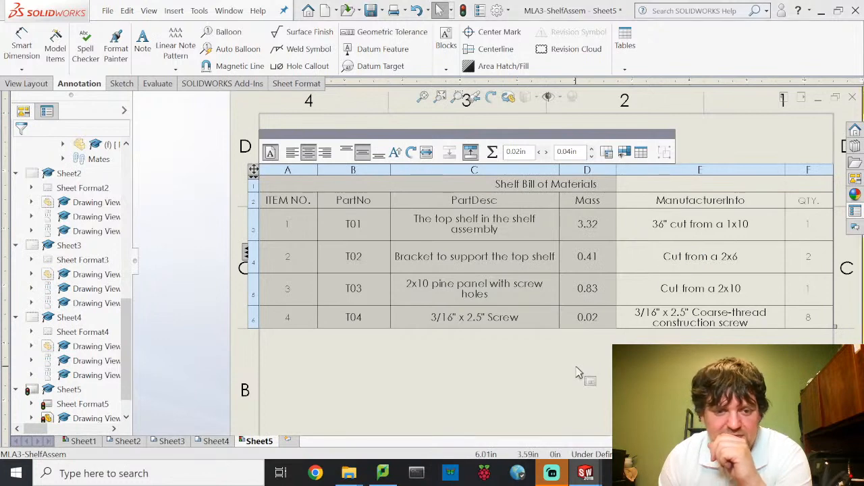
left_click(596, 357)
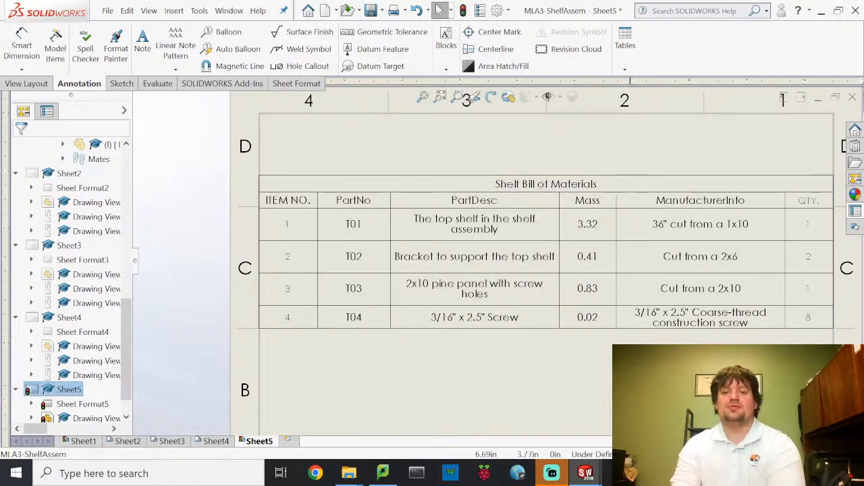
scroll(609, 309, "up", 3)
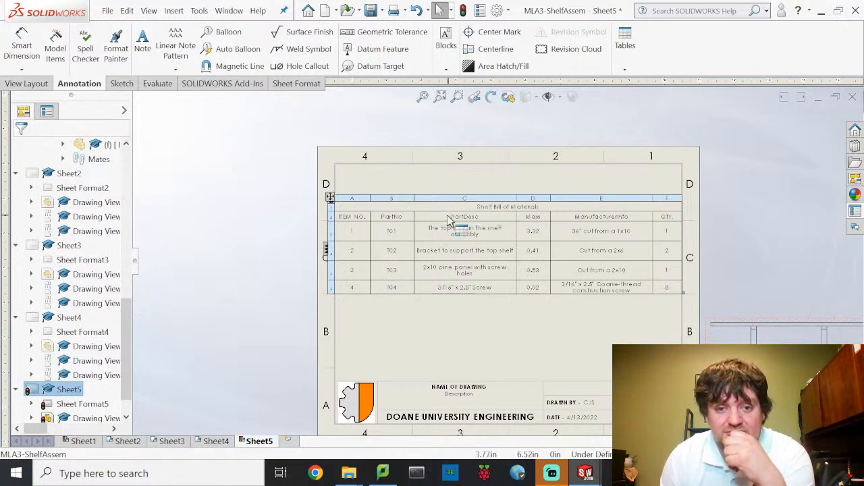
left_click_drag(409, 216, 395, 217)
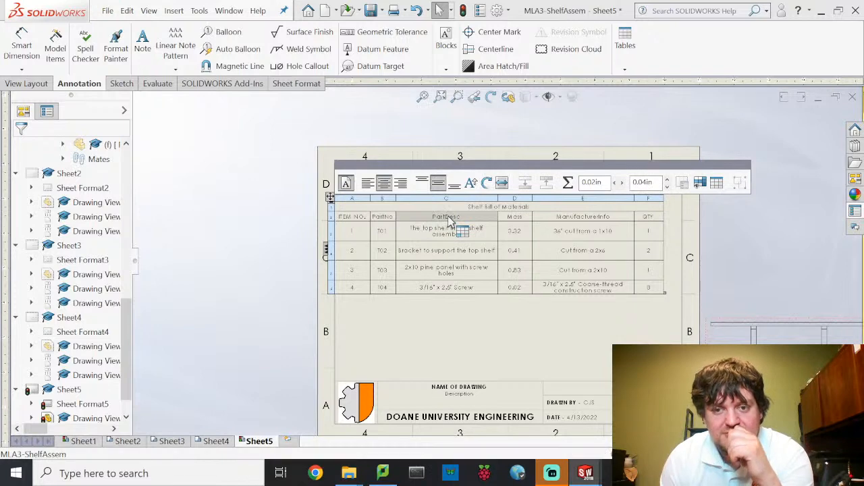
Insert a custom property column between PartDesc and Mass and assign it the Material property.
right_click(453, 226)
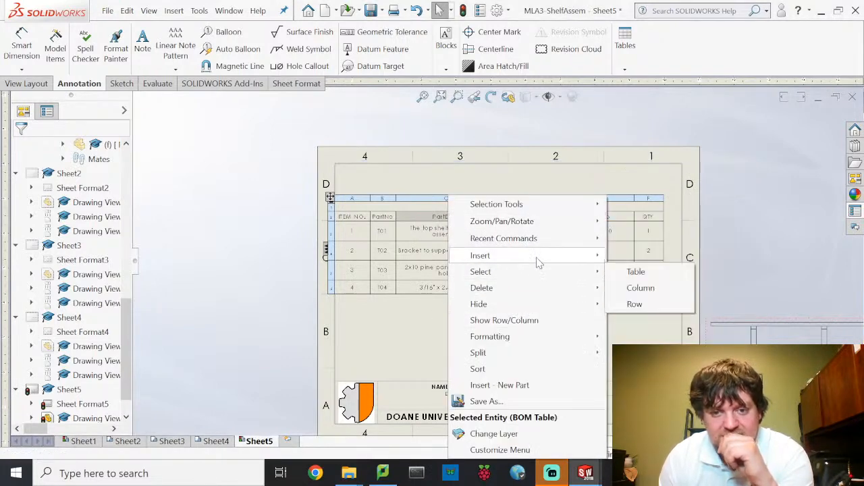
mouse_move(537, 257)
left_click(655, 260)
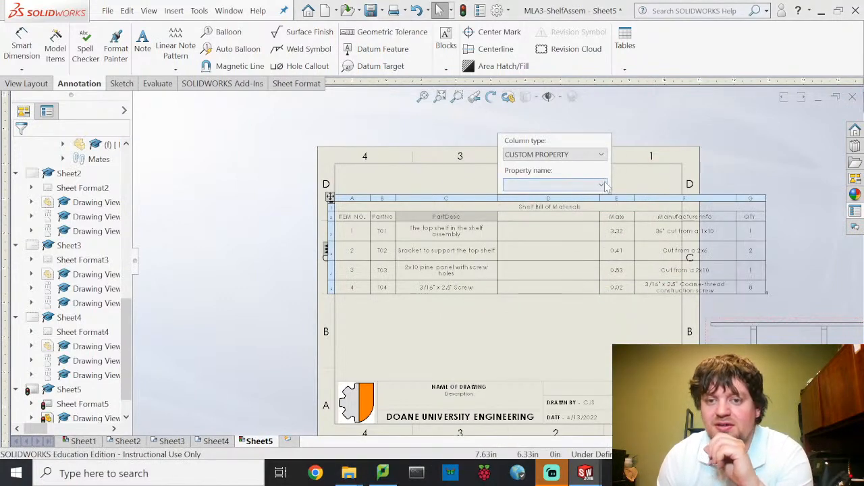
left_click(603, 185)
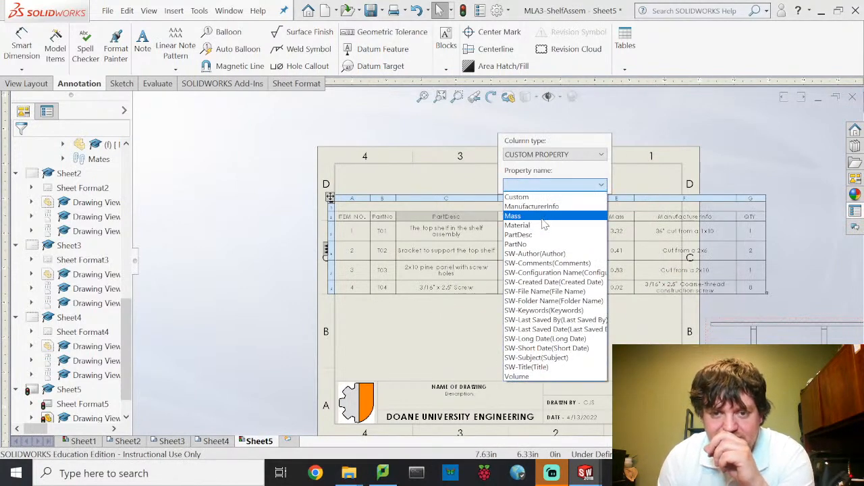
left_click(544, 225)
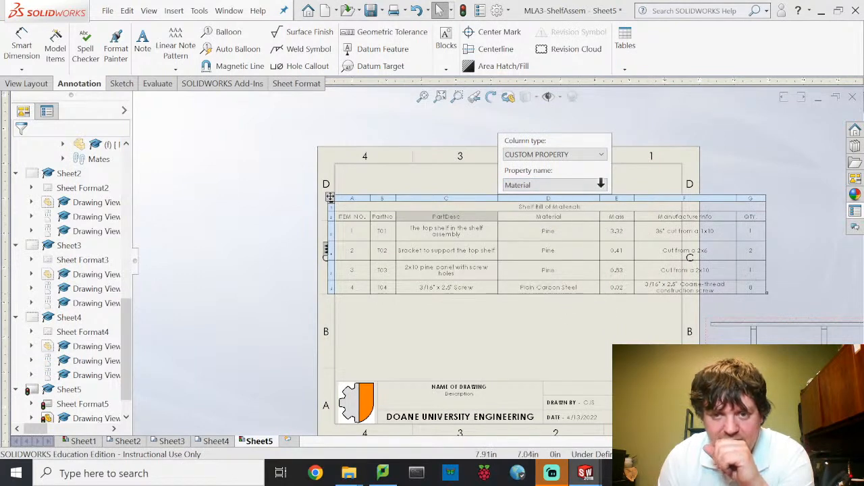
left_click(645, 171)
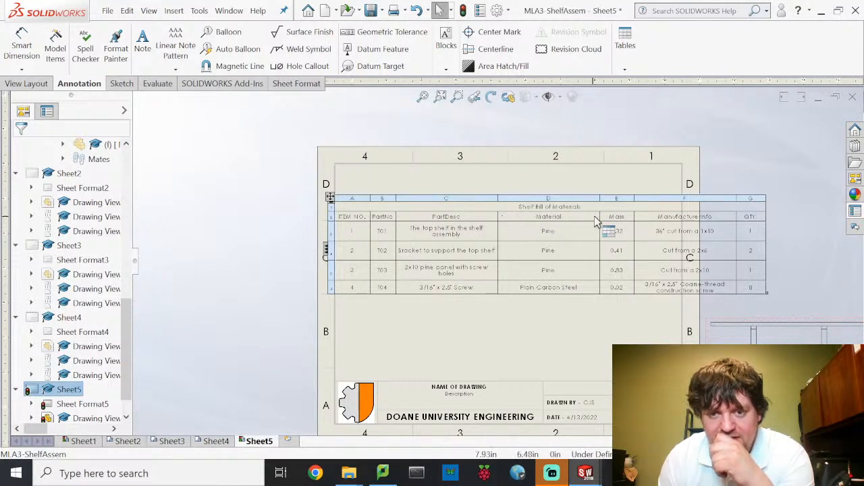
Narrow the Material column to less than half its width and the ManufacturerInfo column to about three quarters, fitting the table inside the border.
left_click_drag(600, 216, 542, 231)
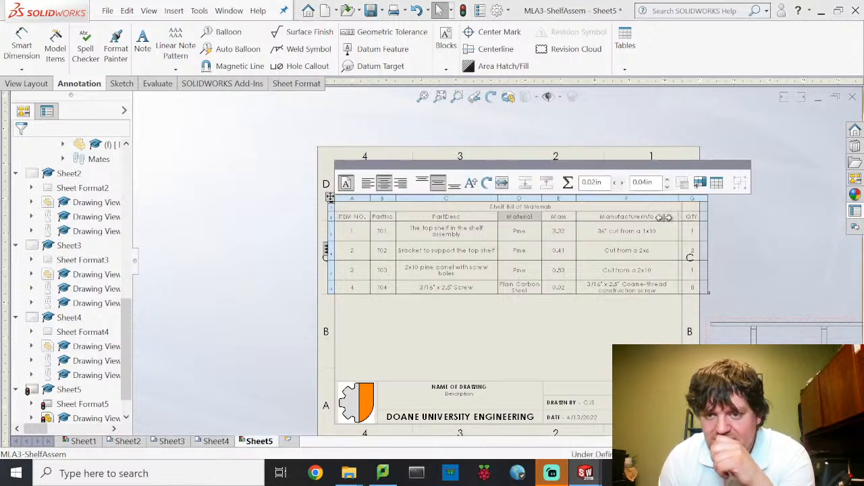
left_click_drag(681, 216, 651, 221)
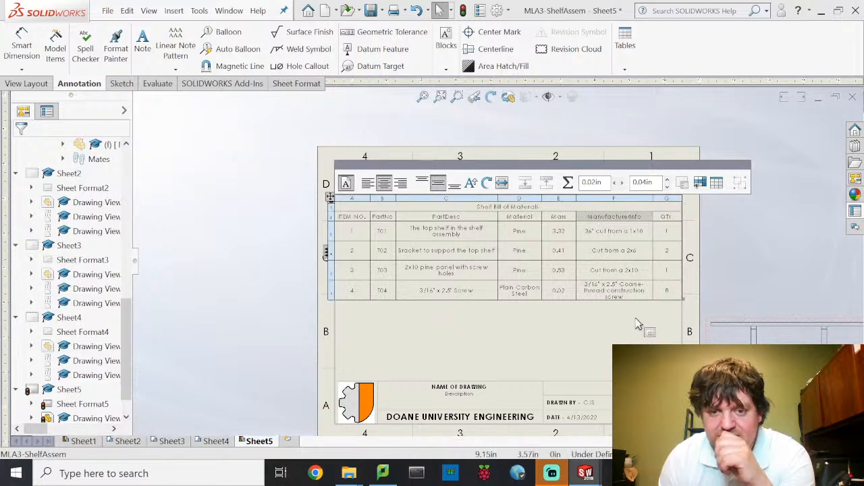
left_click(620, 331)
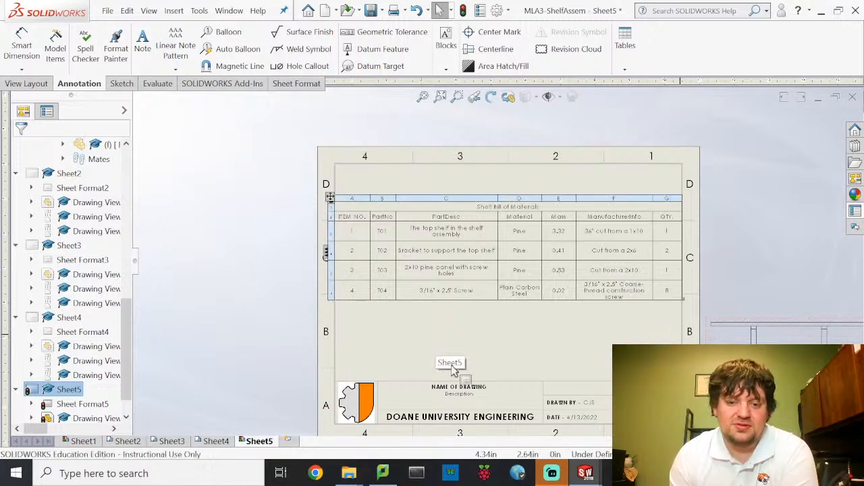
Set the drawing name in the Sheet5 title block to "Bill of Materials".
double_click(461, 386)
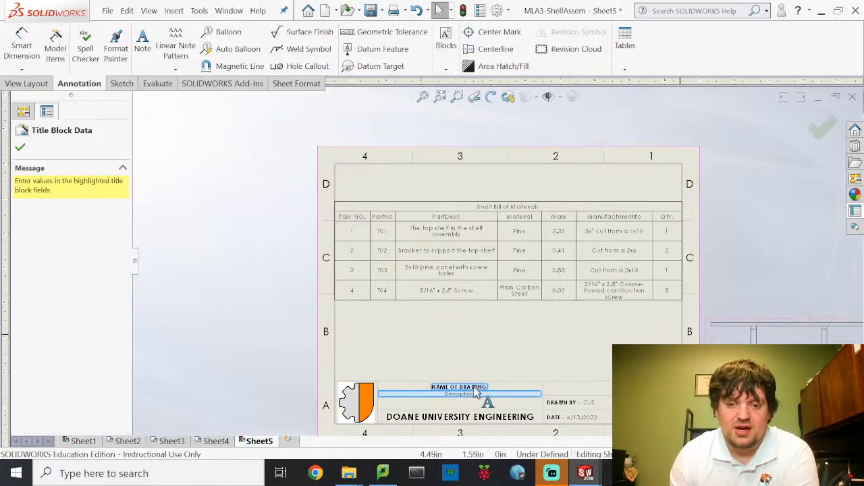
left_click(473, 387)
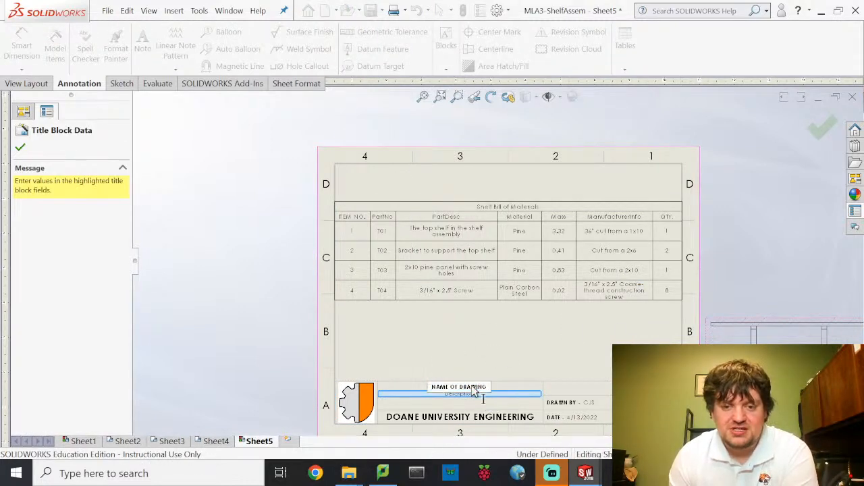
key("ctrl+a")
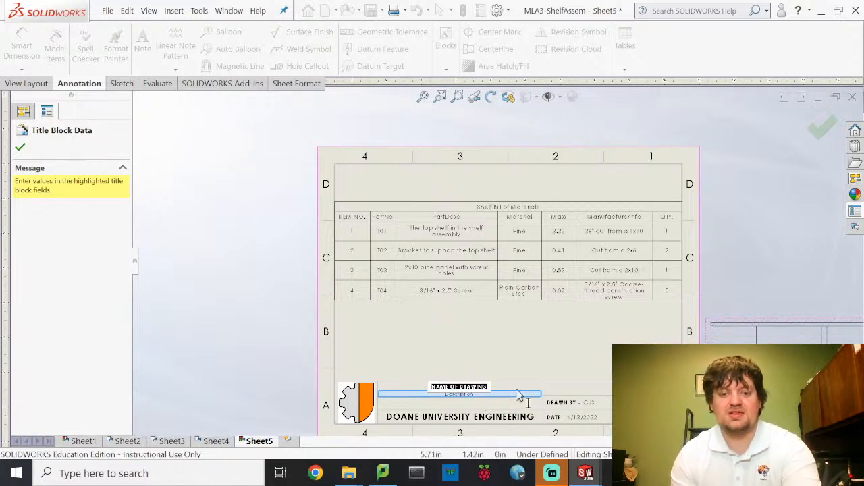
type("Bill of Mat")
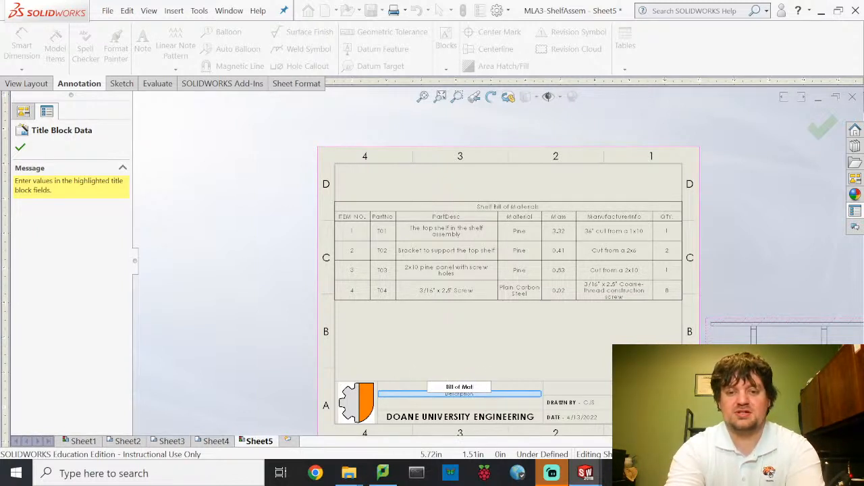
type("erials")
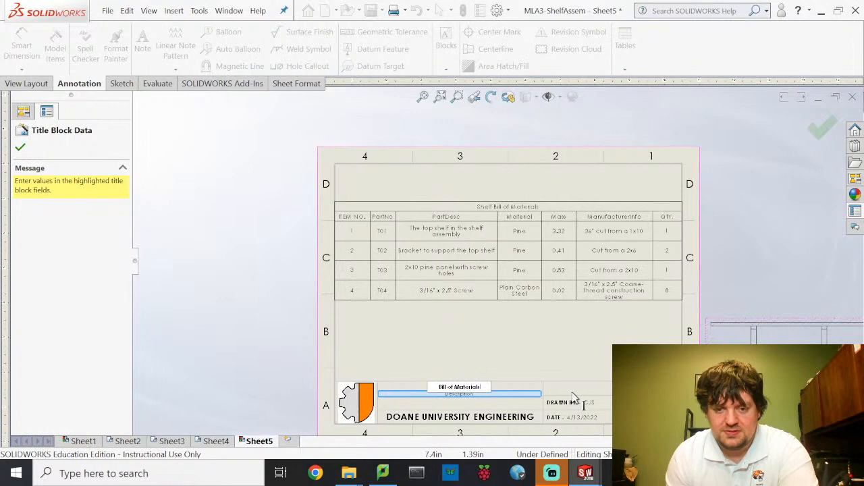
Set the title block description to "List of Materials Used in Shelf" and finish editing the title block data.
left_click(518, 404)
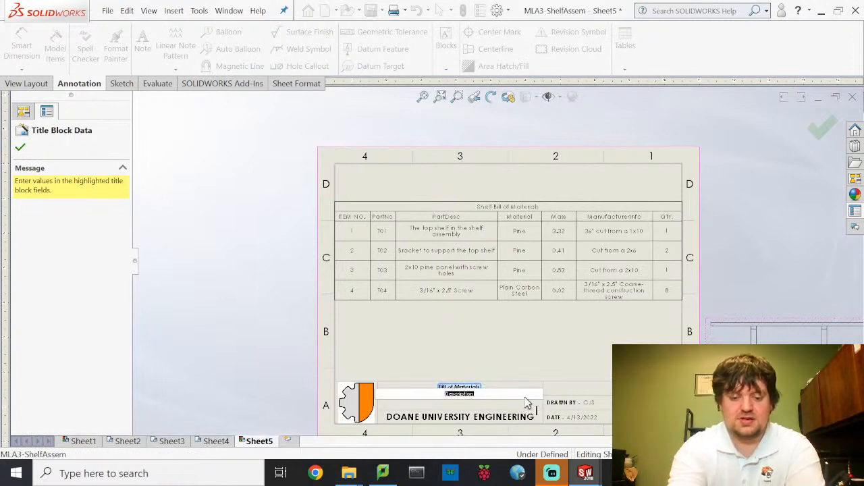
type("List of M")
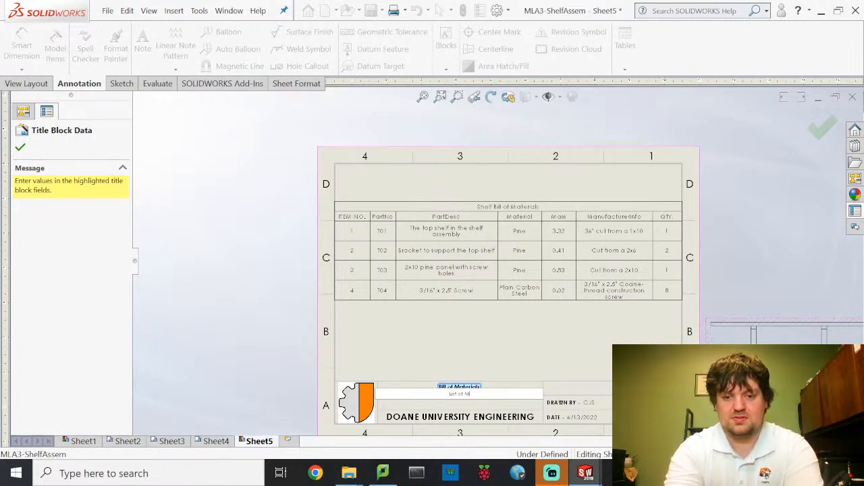
type("aterials Used in Shelf")
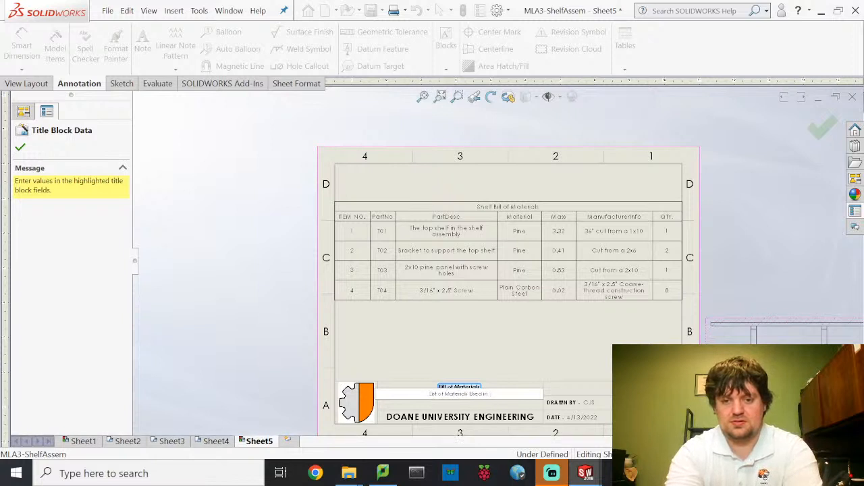
left_click(534, 343)
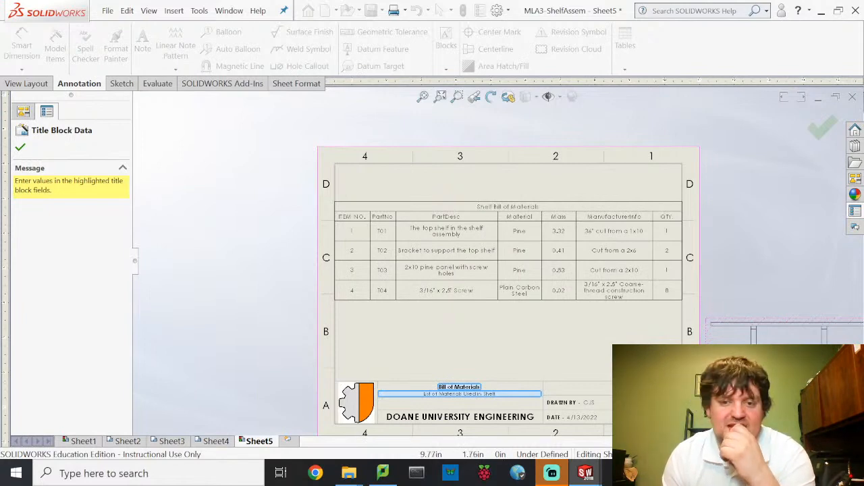
left_click(20, 147)
left_click(247, 393)
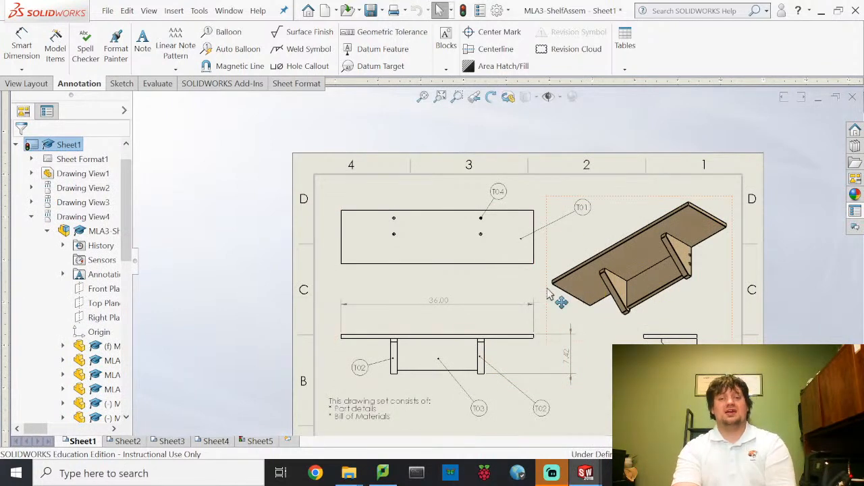
Save the drawing together with all modified referenced models and update the views on the inactive sheets.
scroll(526, 250, "up", 2)
scroll(518, 227, "down", 2)
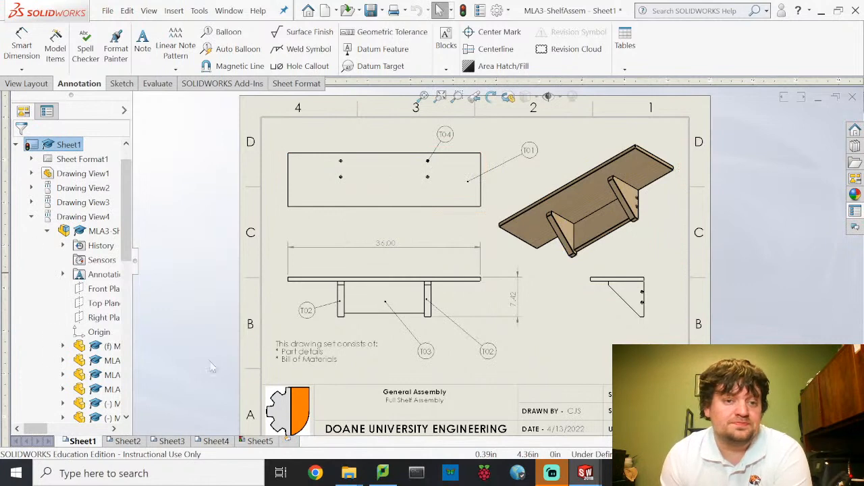
left_click(107, 11)
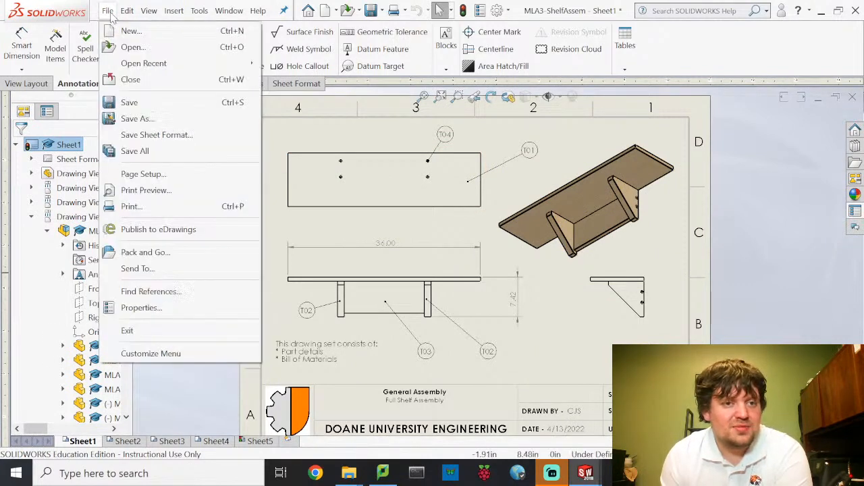
left_click(129, 102)
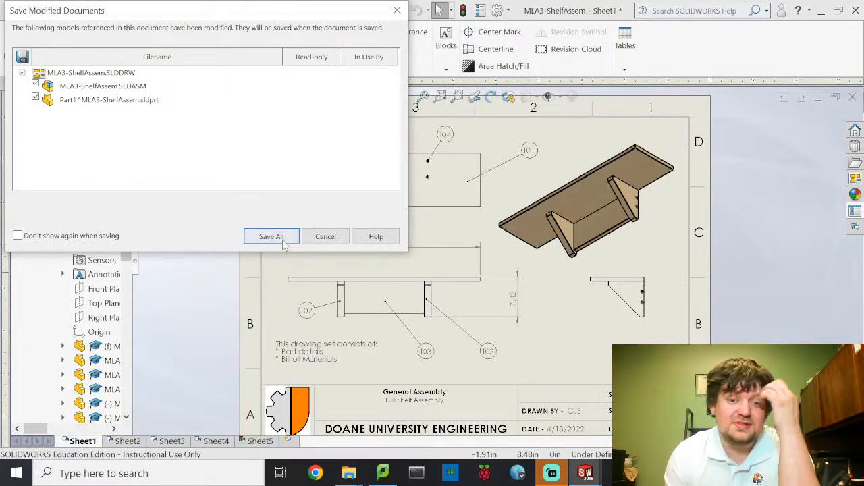
left_click(271, 237)
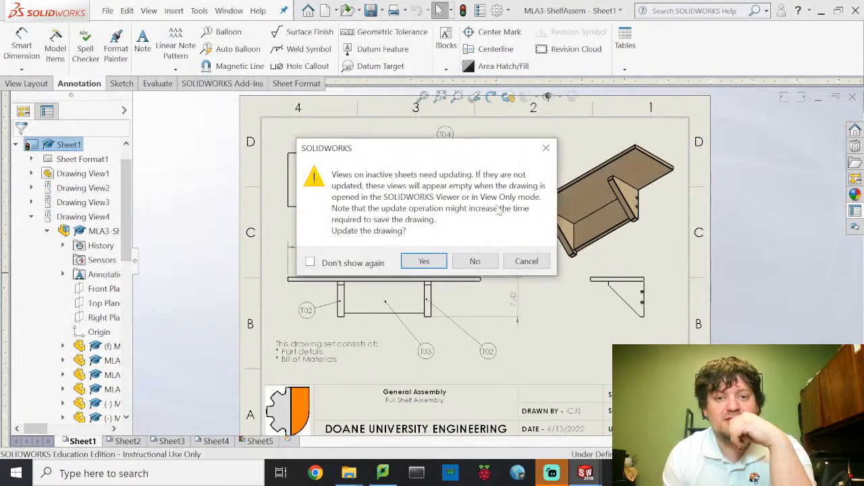
left_click(438, 266)
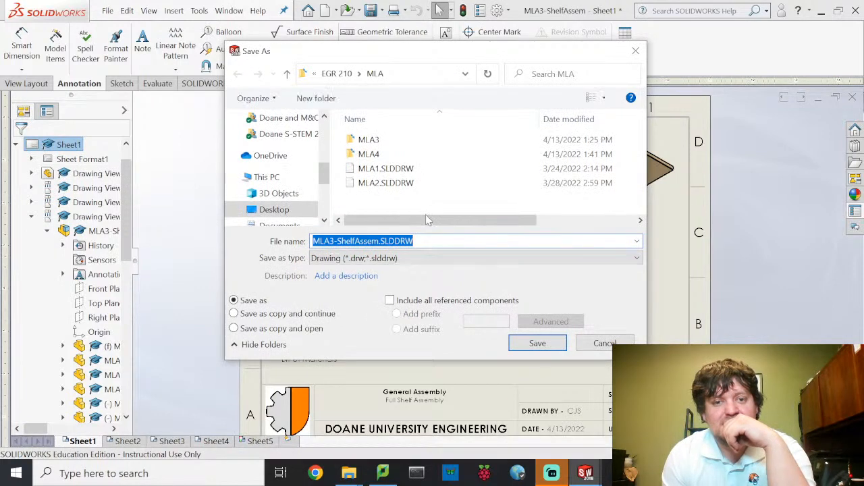
Save the drawing in the MLA4 folder as MLA4-ShelfAssem.SLDDRW, storing unsaved virtual components internally in the assembly.
double_click(378, 155)
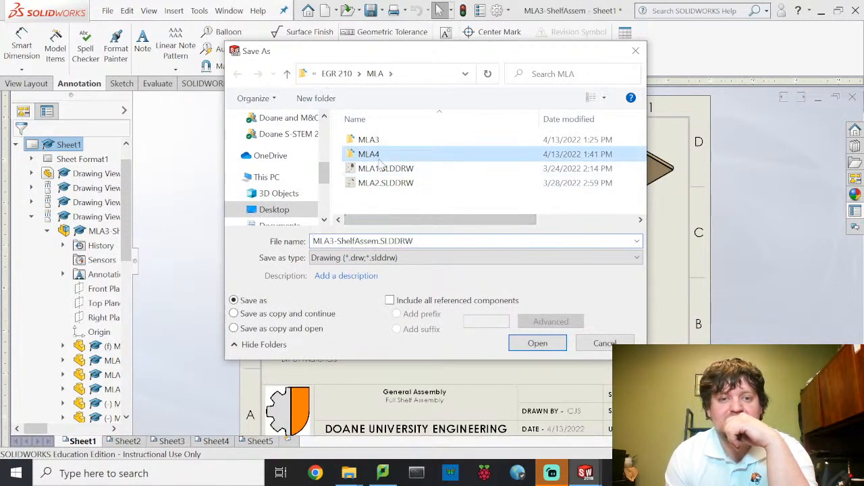
left_click(317, 242)
left_click(333, 241)
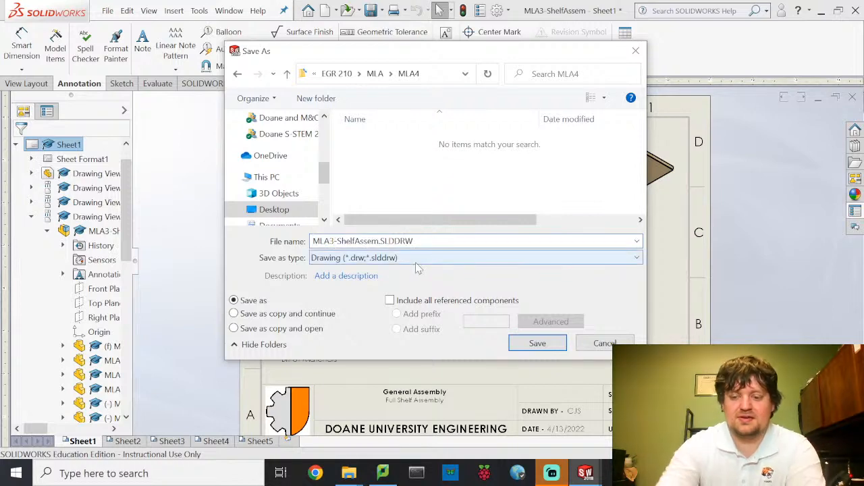
type("4")
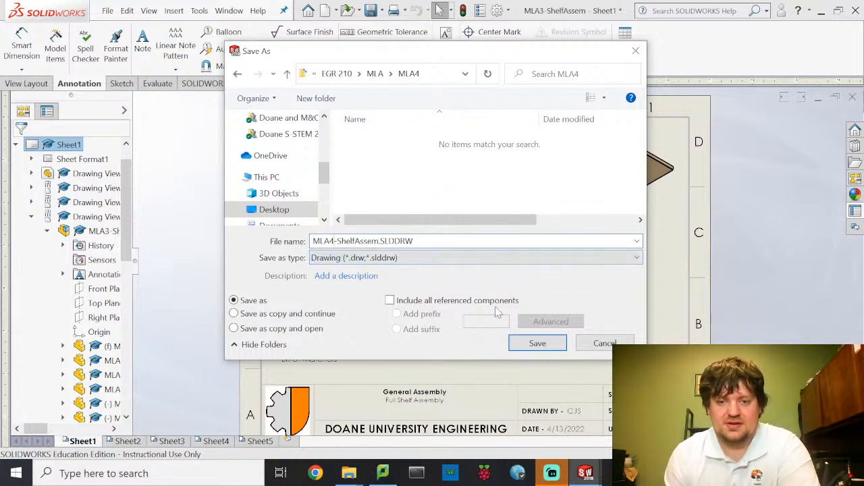
left_click(552, 343)
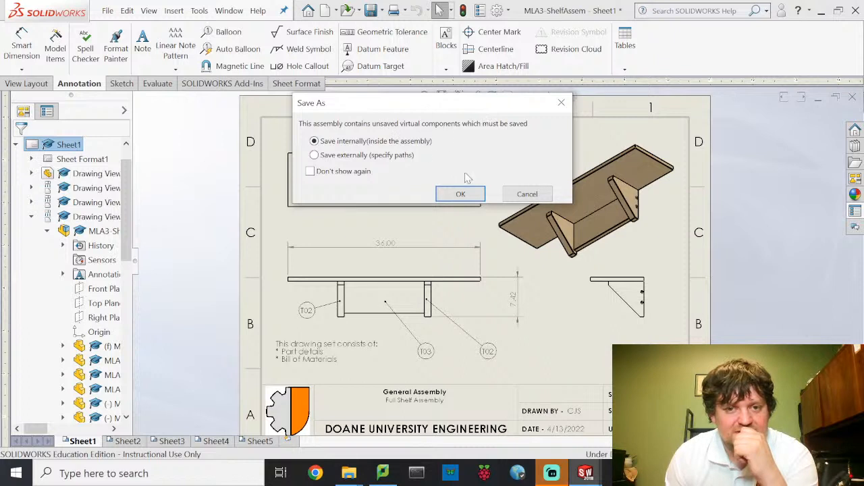
left_click(460, 194)
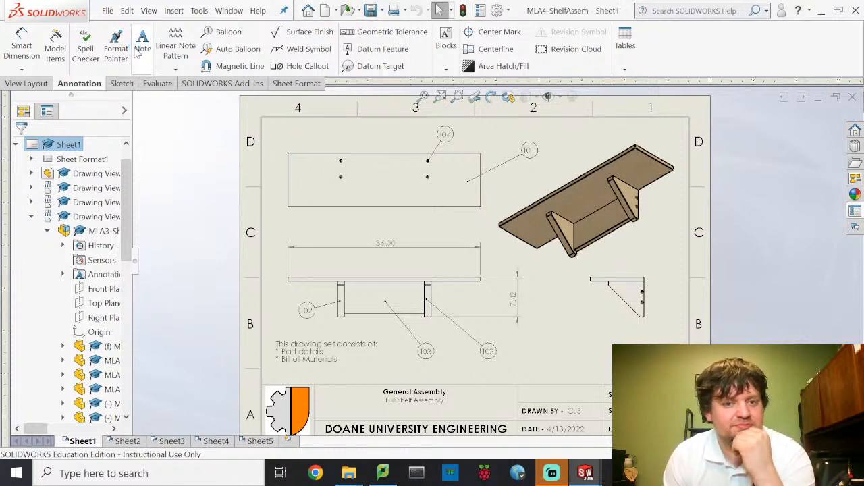
Dimension the top shelf's thickness at the end of the upper edge view on Sheet2.
left_click(129, 441)
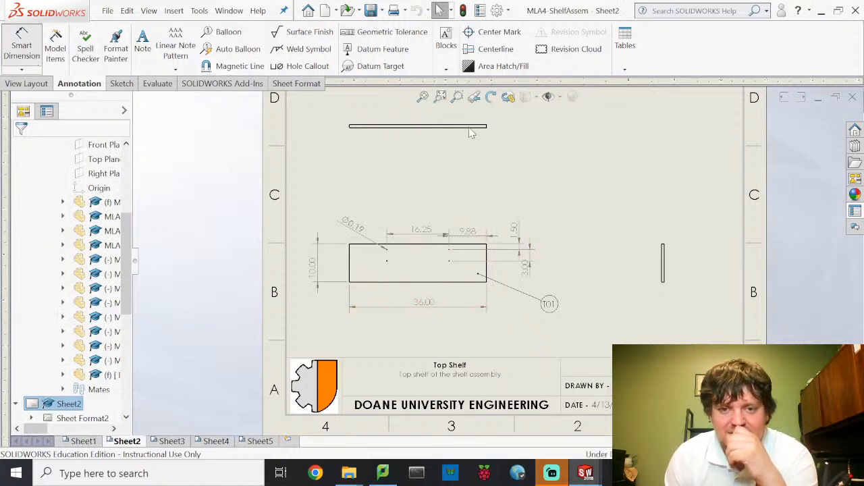
scroll(496, 138, "down", 5)
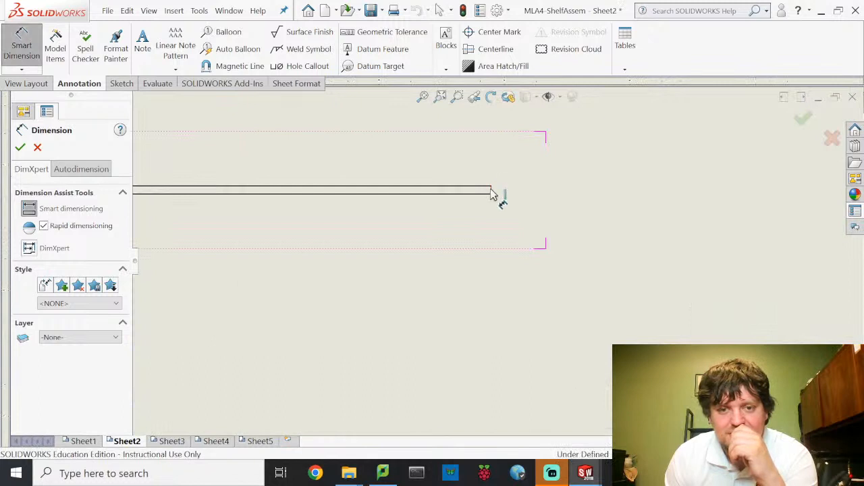
left_click(491, 195)
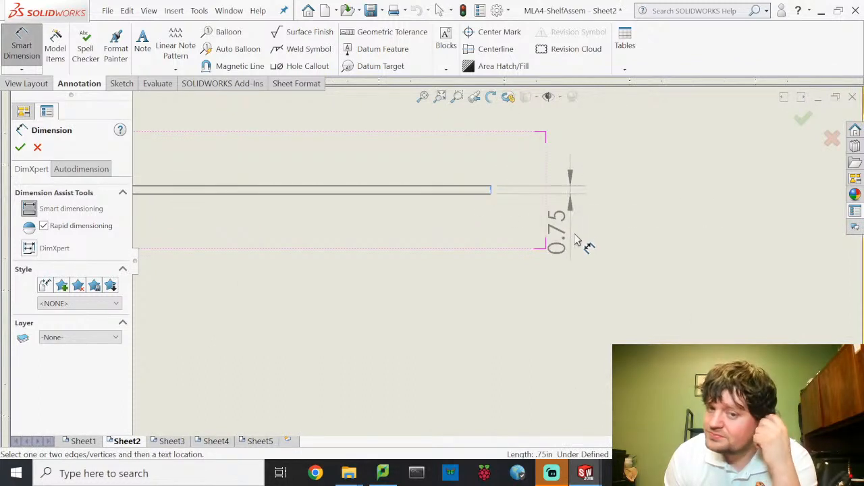
left_click(576, 240)
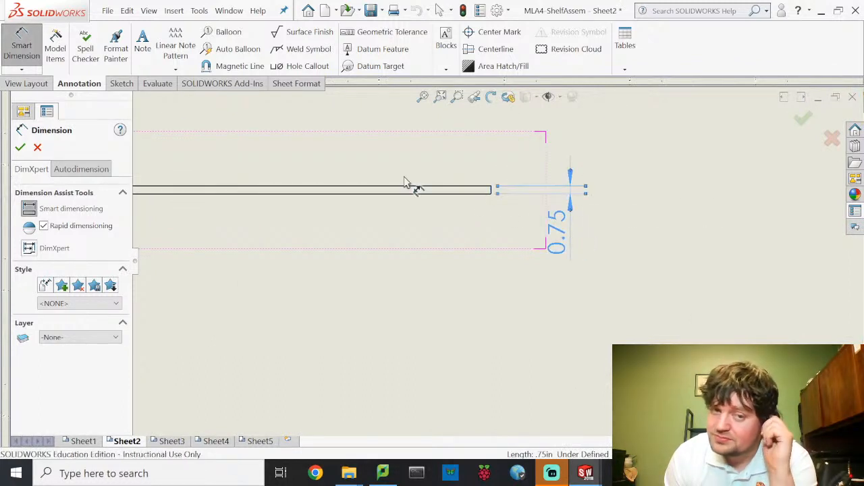
left_click(29, 52)
scroll(321, 269, "up", 3)
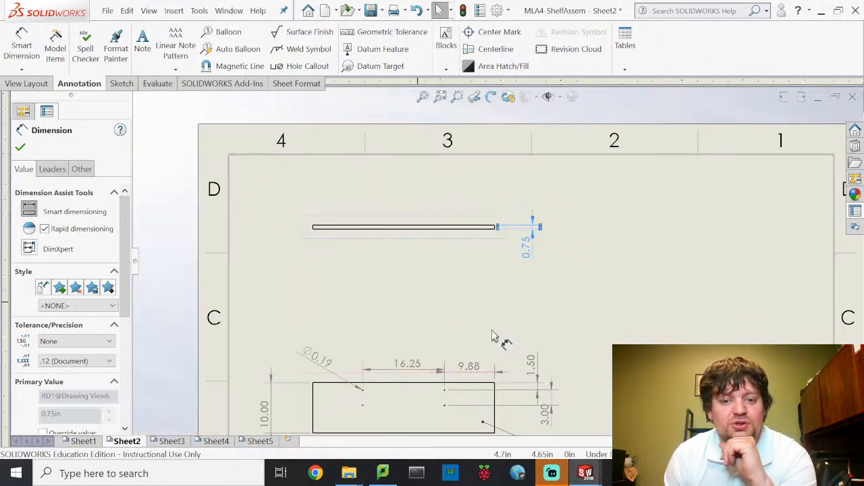
scroll(587, 316, "up", 1)
middle_click_drag(588, 313, 515, 227)
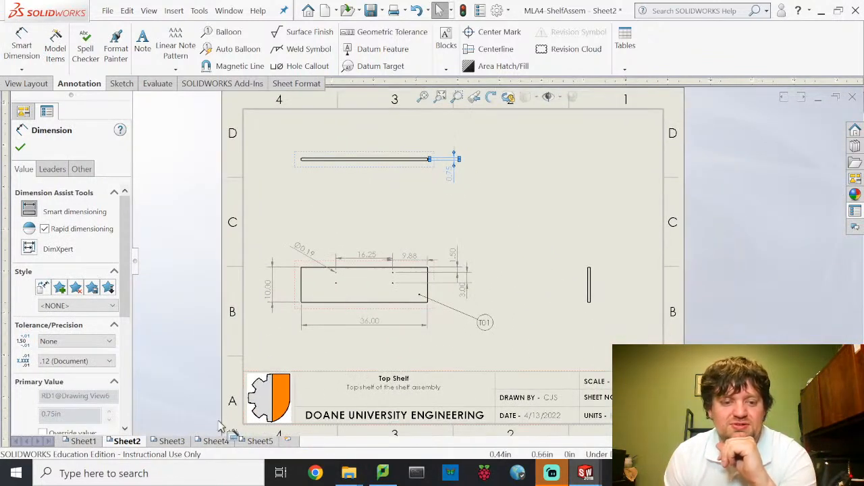
Open Sheet3 and attach a balloon to the bracket's front view, placing it below the 45° angle dimension.
left_click(171, 441)
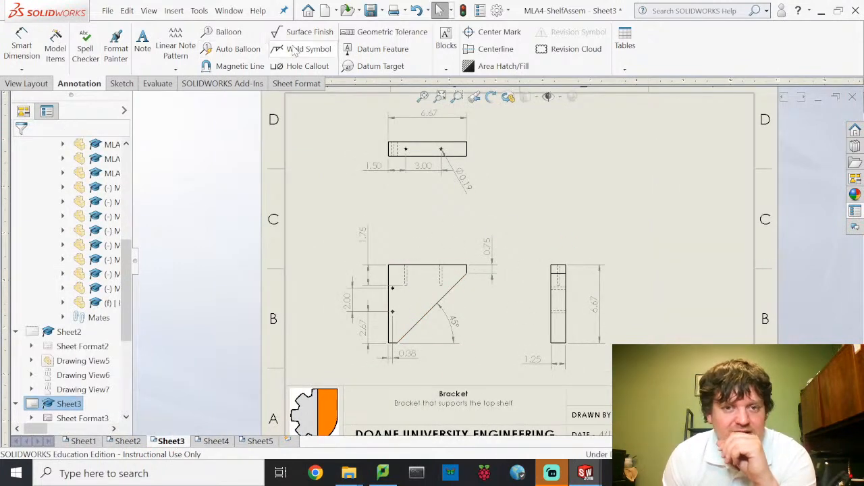
left_click(230, 32)
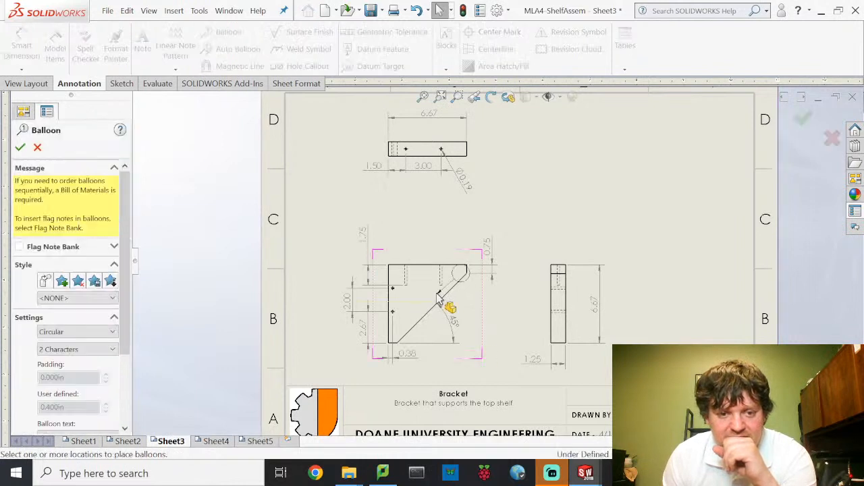
left_click(495, 374)
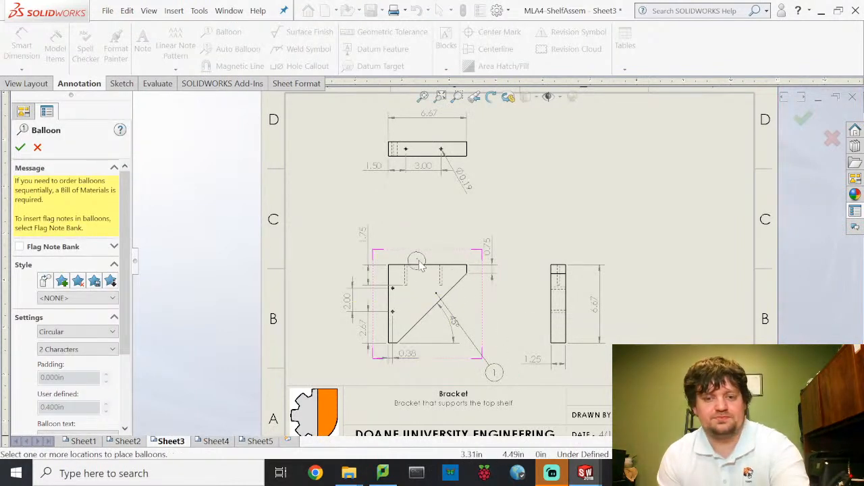
key("Escape")
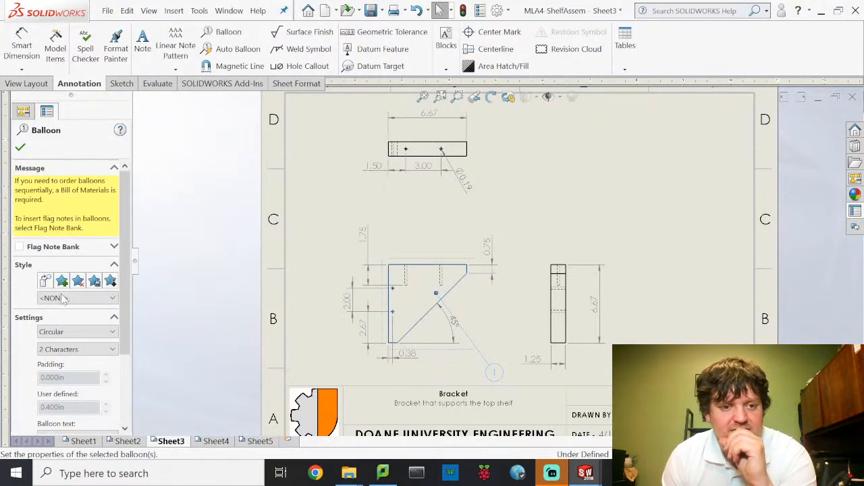
Set the bracket balloon's text to the PartNo custom property and its style to Circular.
scroll(75, 353, "down", 4)
scroll(78, 362, "down", 3)
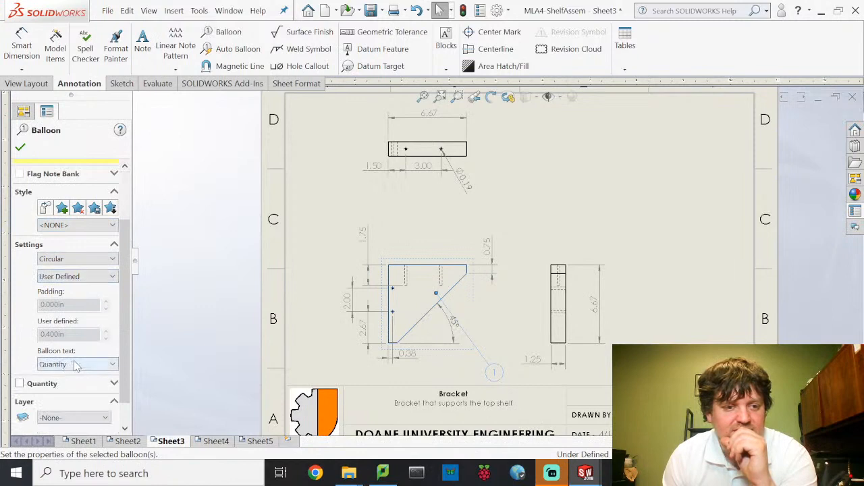
scroll(71, 262, "up", 1)
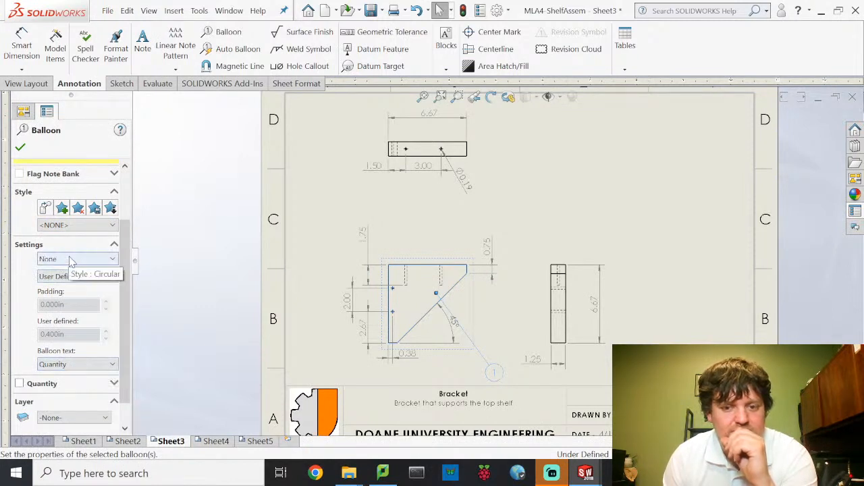
left_click(79, 366)
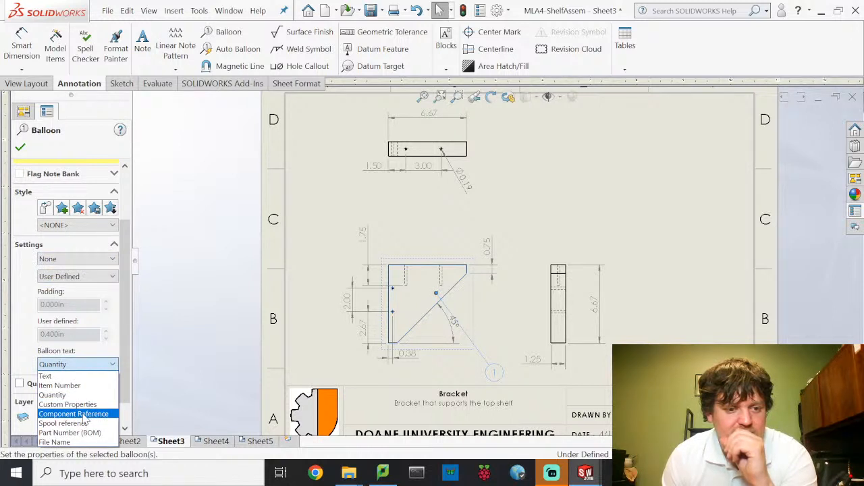
left_click(81, 405)
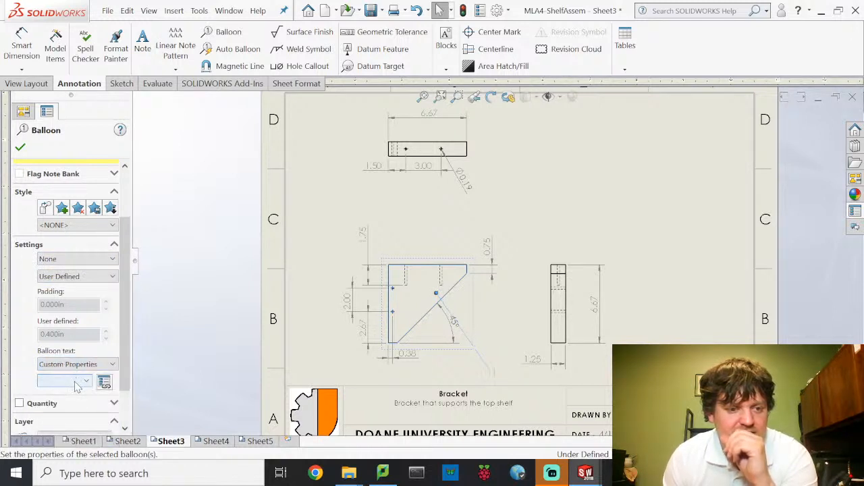
left_click(76, 384)
left_click(76, 97)
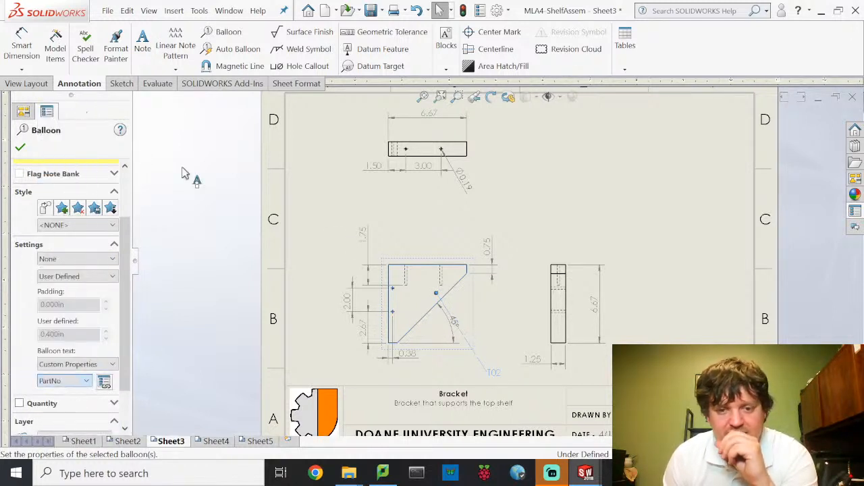
scroll(67, 260, "down", 1)
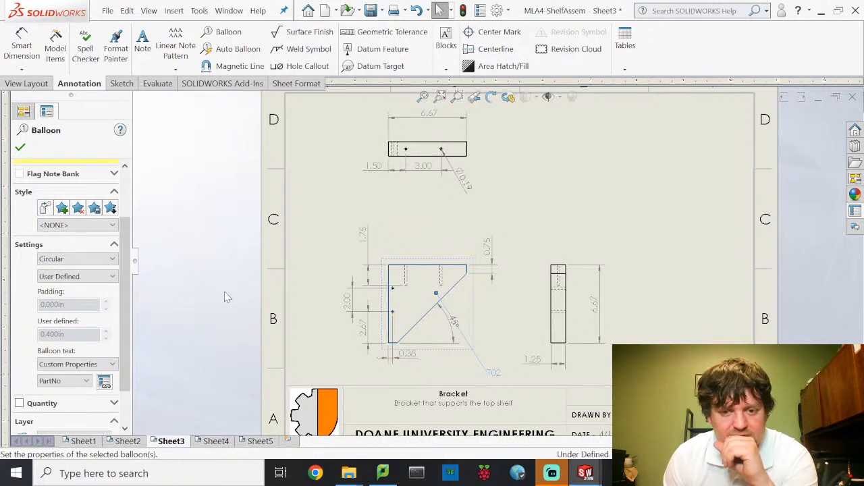
left_click(268, 296)
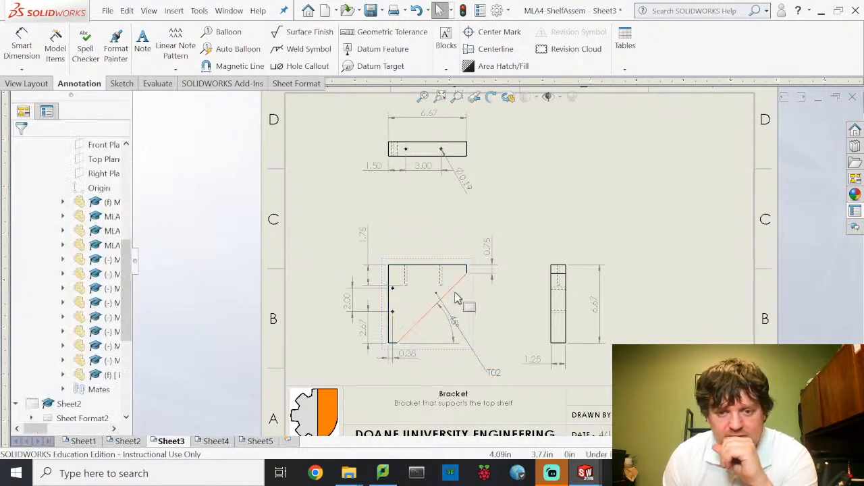
Replace the bracket's T02 balloon with a new circular balloon attached to the bracket face and placed above the front view.
left_click(494, 372)
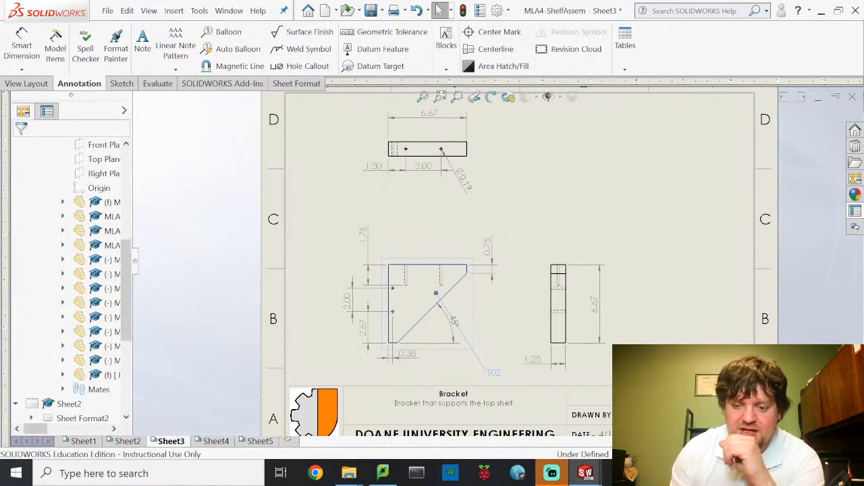
key("Delete")
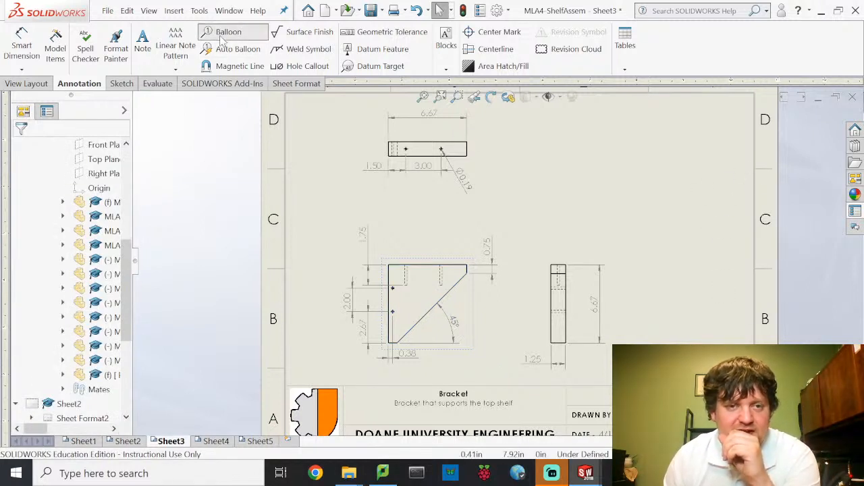
left_click(424, 282)
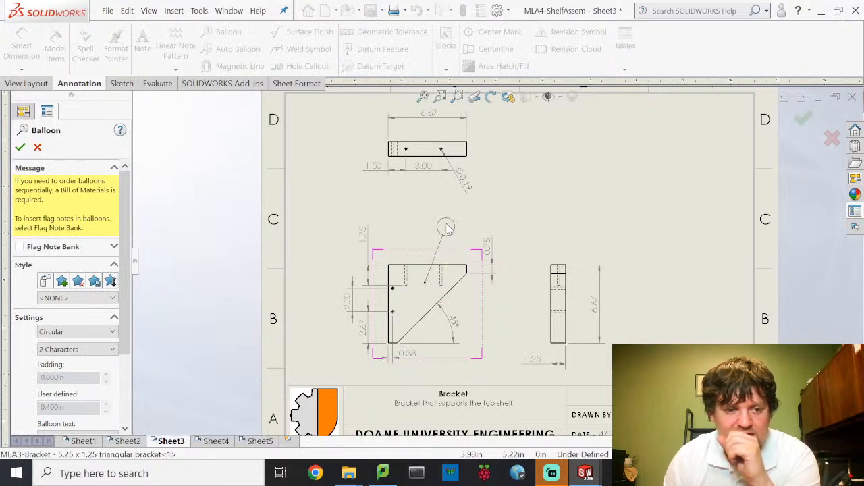
left_click(447, 235)
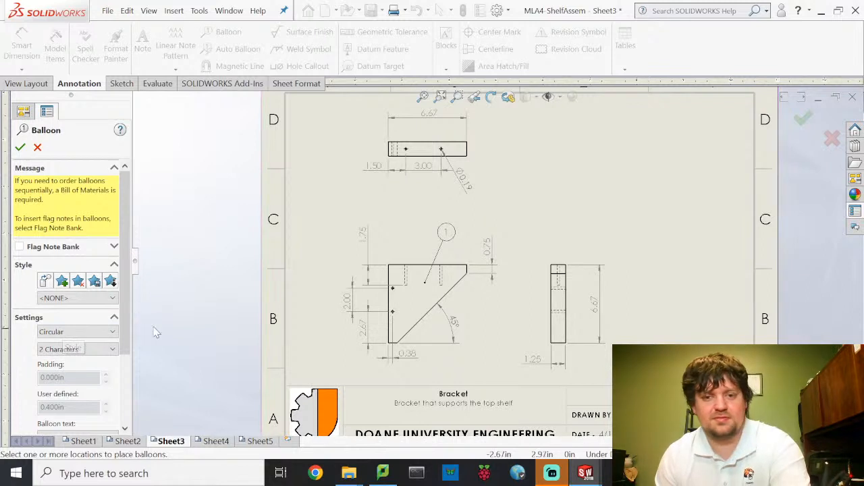
key("Escape")
Set the text of the balloon above the bracket's front view to the PartNo custom property.
left_click(443, 239)
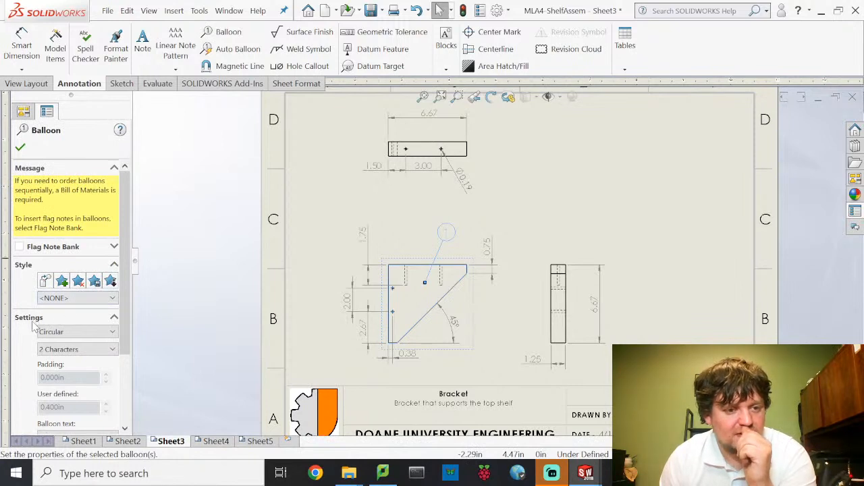
scroll(33, 326, "down", 3)
left_click(60, 332)
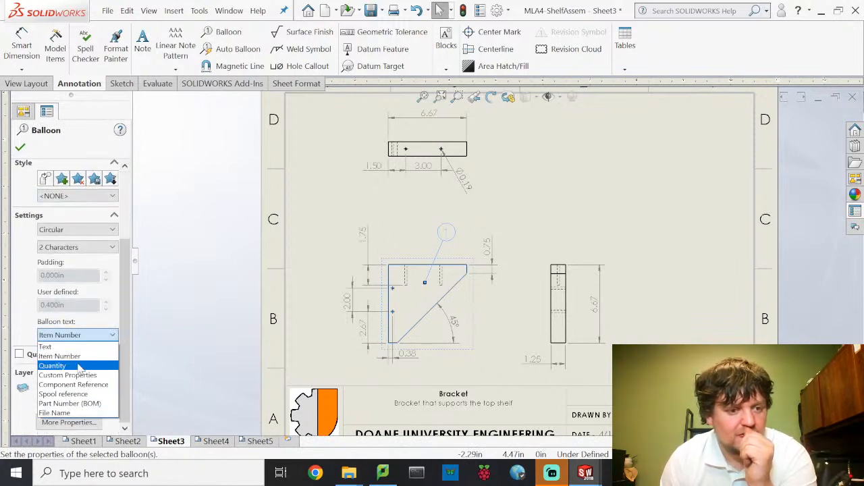
left_click(78, 375)
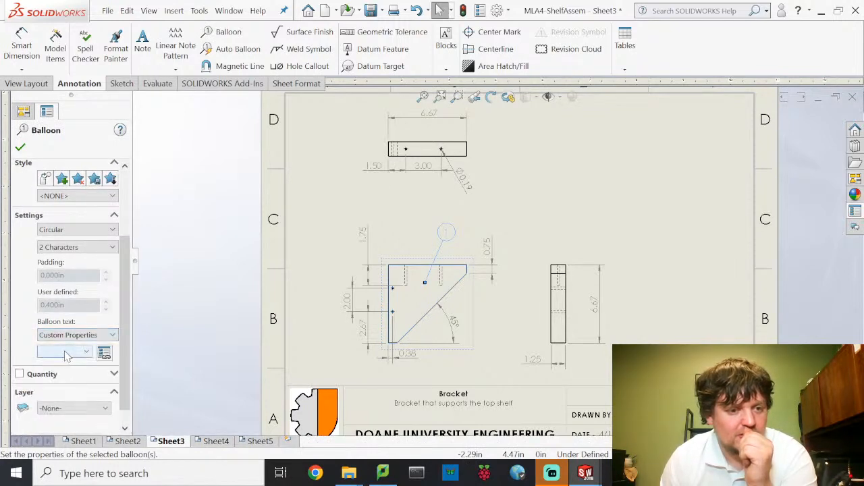
left_click(66, 357)
left_click(79, 67)
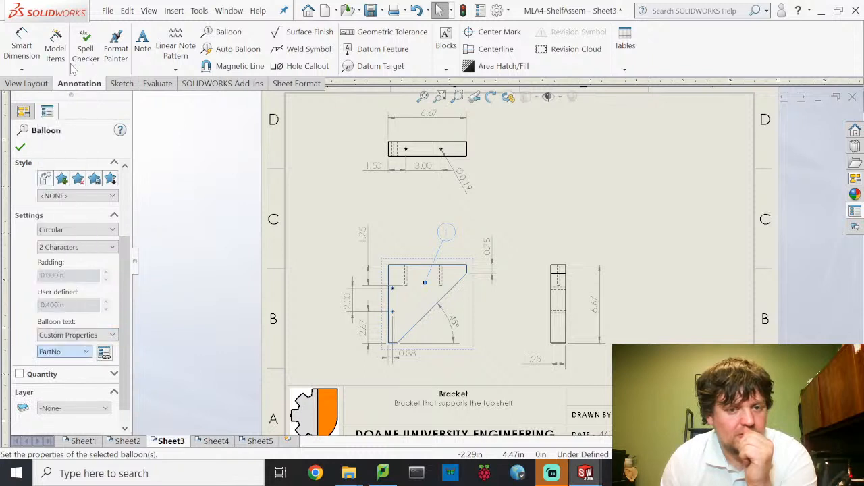
Accept the bracket balloon's properties and go to the Back Panel sheet, Sheet4.
left_click(20, 146)
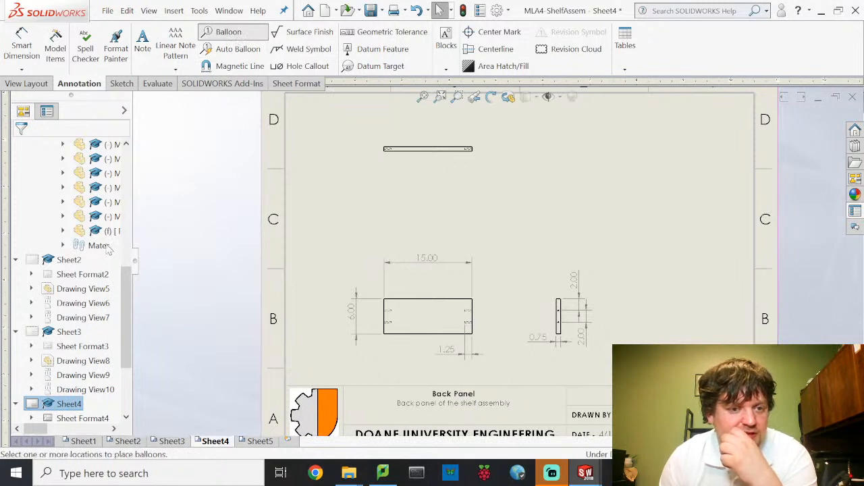
scroll(85, 265, "down", 3)
scroll(85, 264, "down", 2)
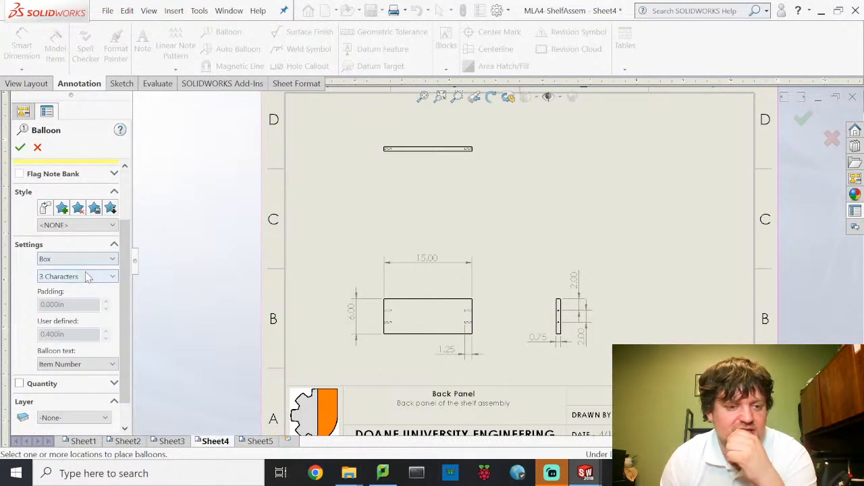
left_click(87, 365)
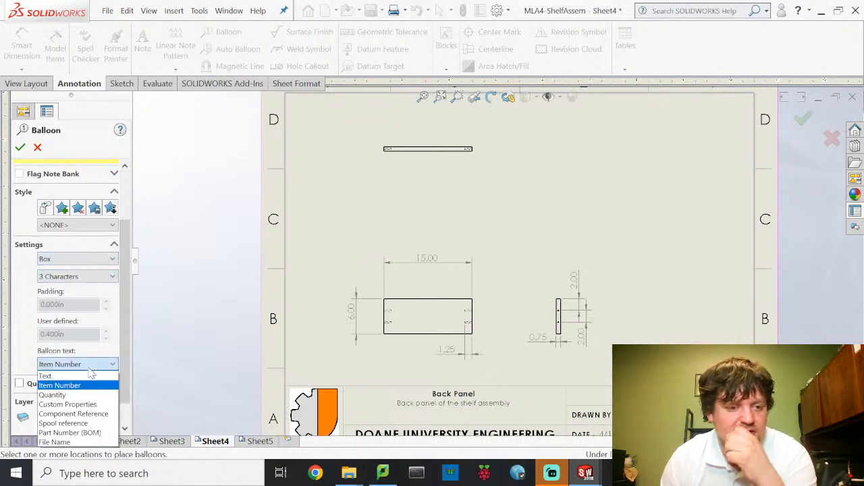
left_click(78, 405)
left_click(76, 382)
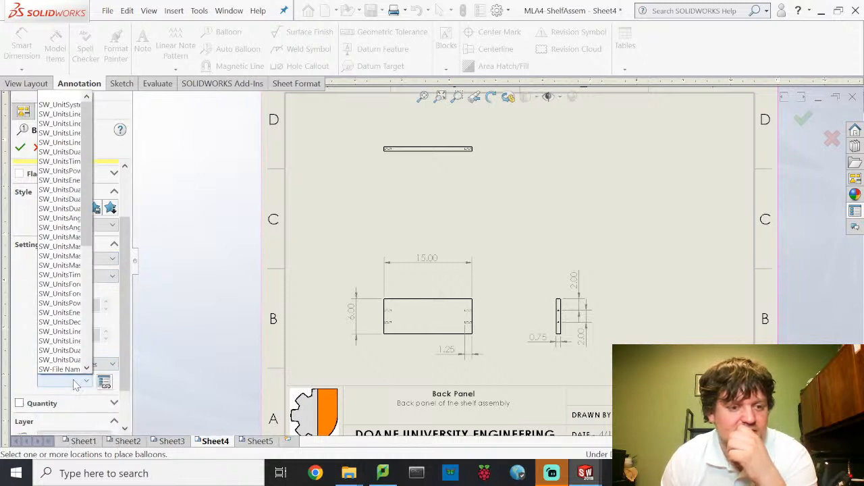
scroll(64, 169, "down", 8)
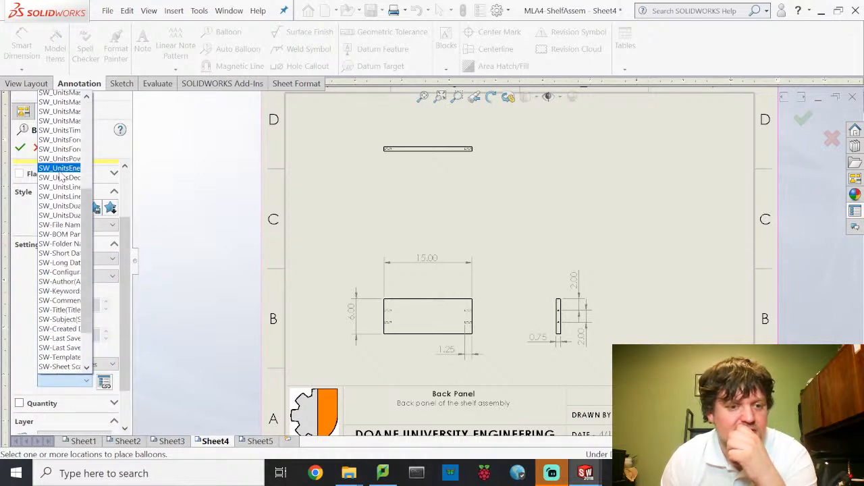
scroll(64, 181, "up", 8)
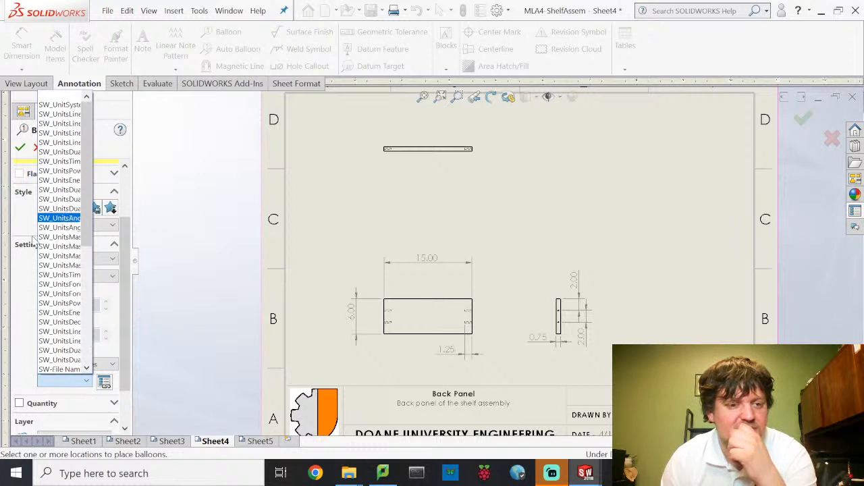
left_click(17, 296)
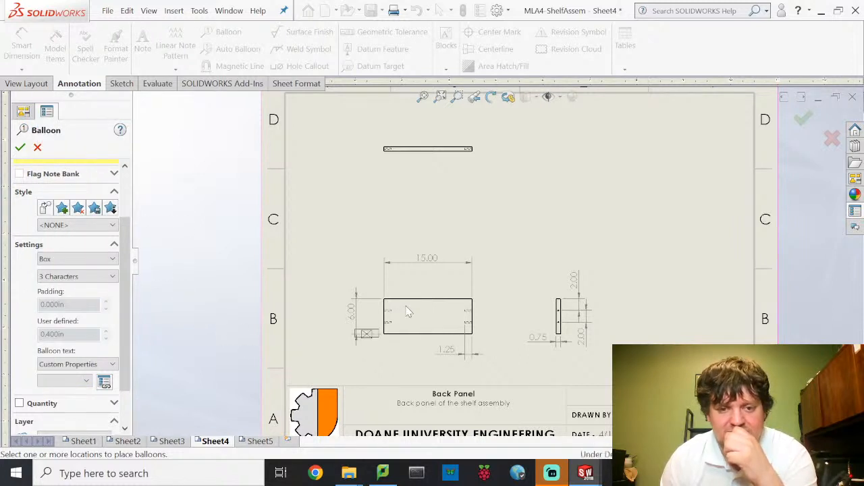
left_click(440, 311)
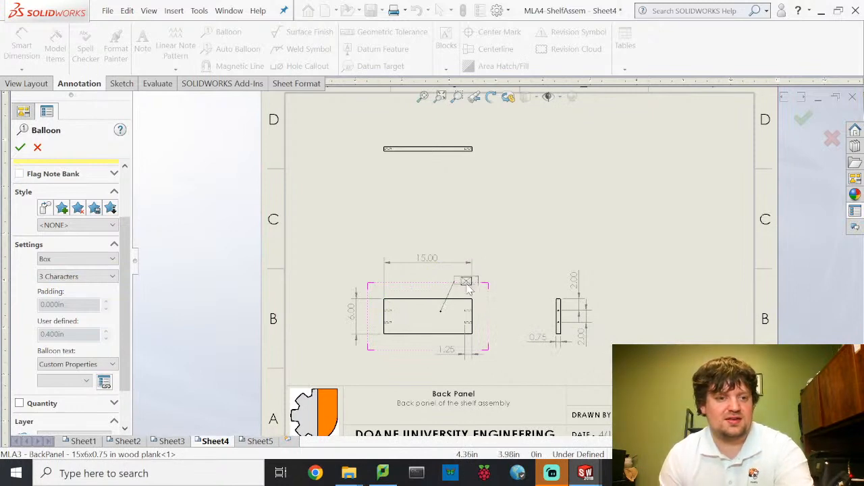
key("Escape")
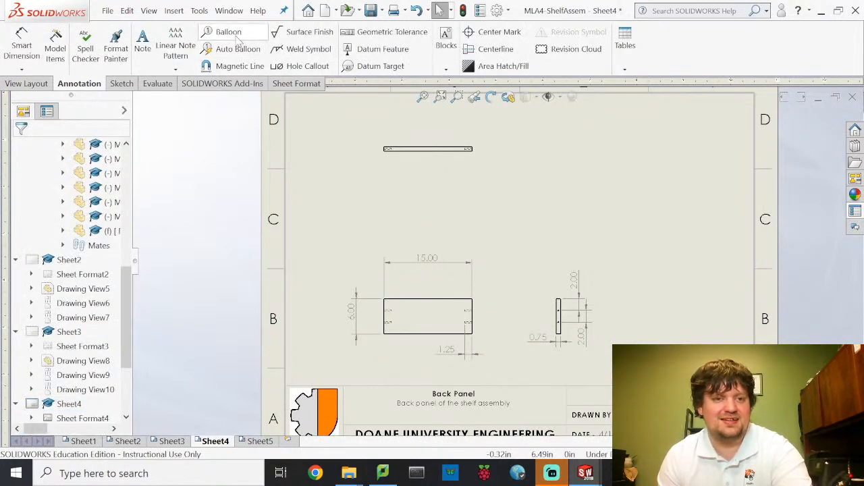
Attach a circular balloon to the back panel's front view face, placing it above and to the right of the view.
left_click(233, 34)
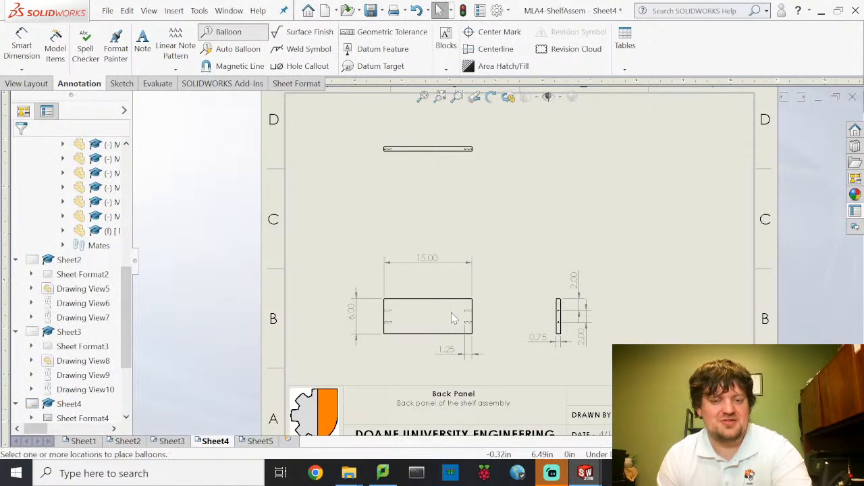
left_click(518, 264)
key("Escape")
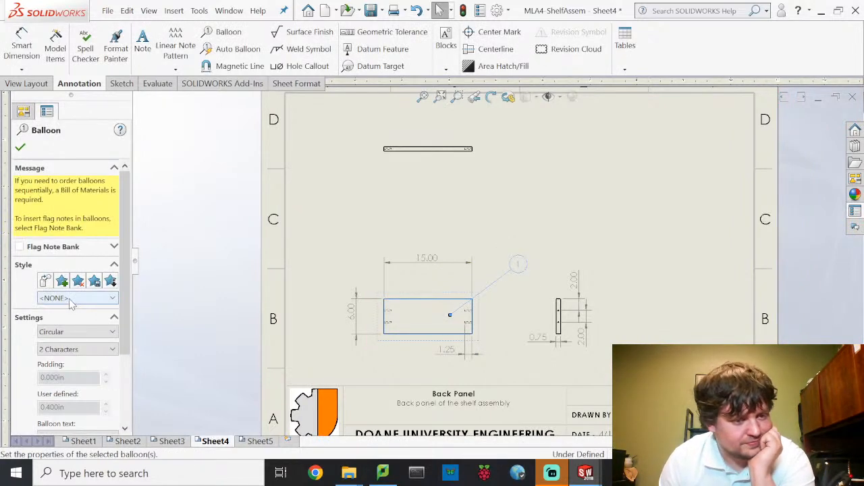
Set the back panel balloon's text to the PartNo custom property and save the drawing.
scroll(76, 326, "down", 2)
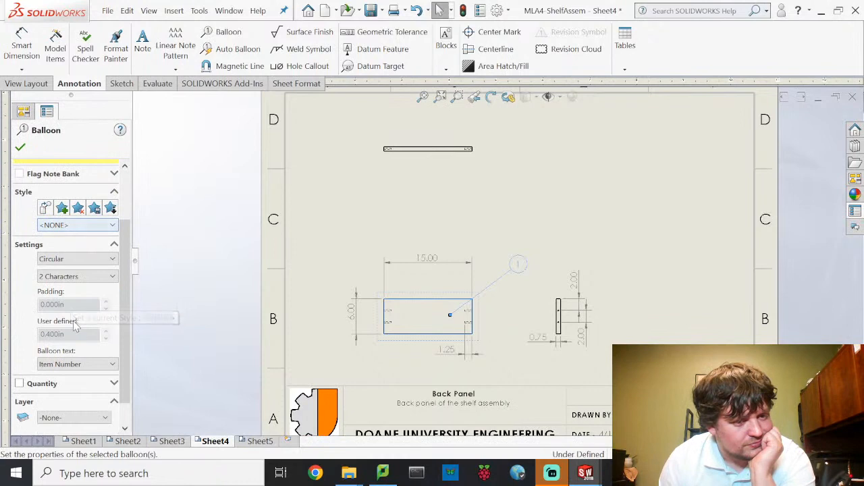
left_click(79, 364)
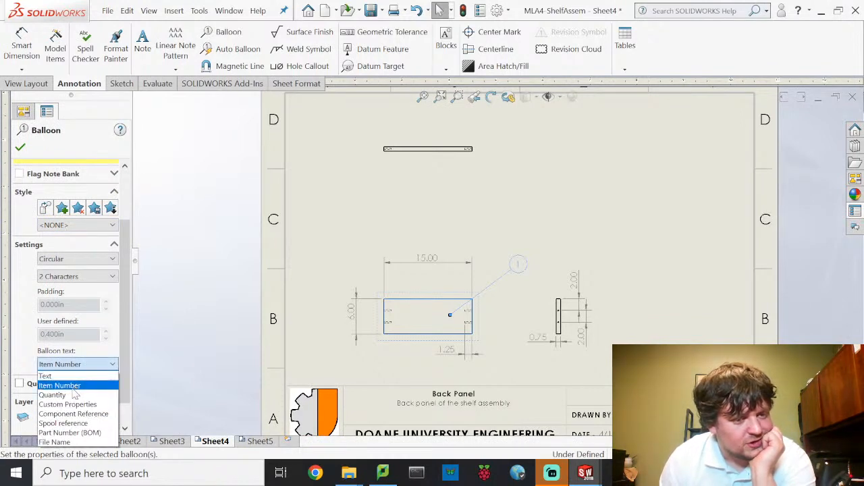
left_click(74, 404)
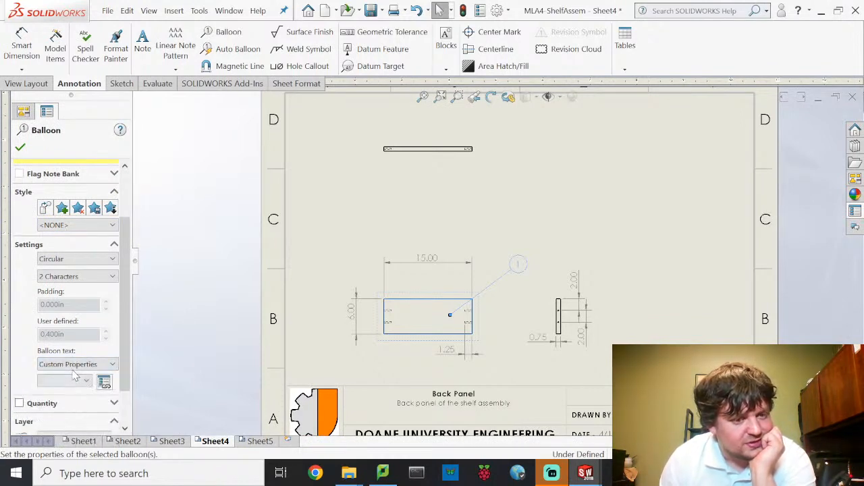
left_click(76, 381)
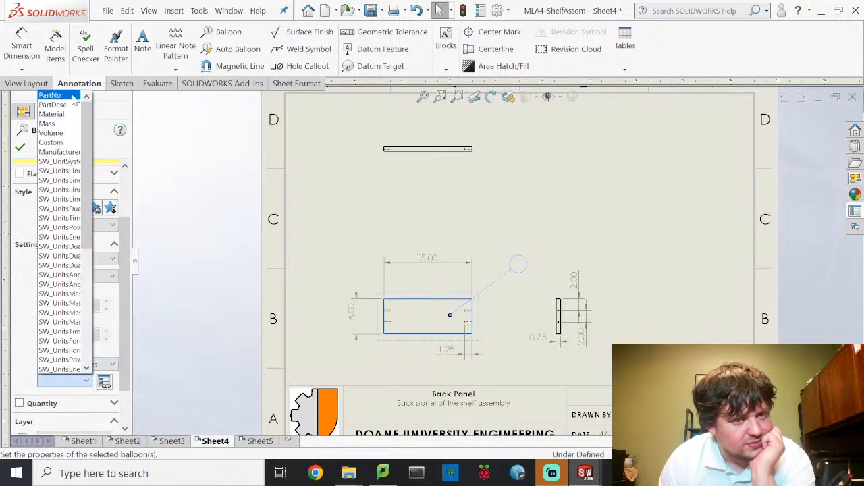
left_click(53, 95)
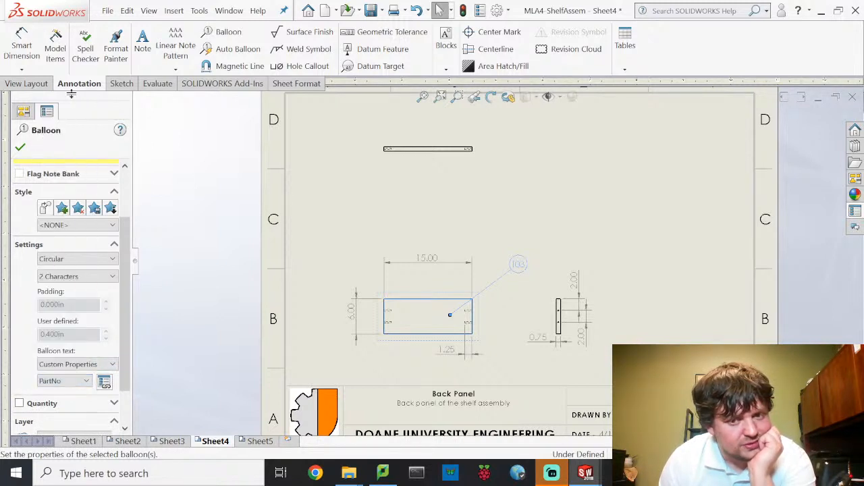
left_click(22, 149)
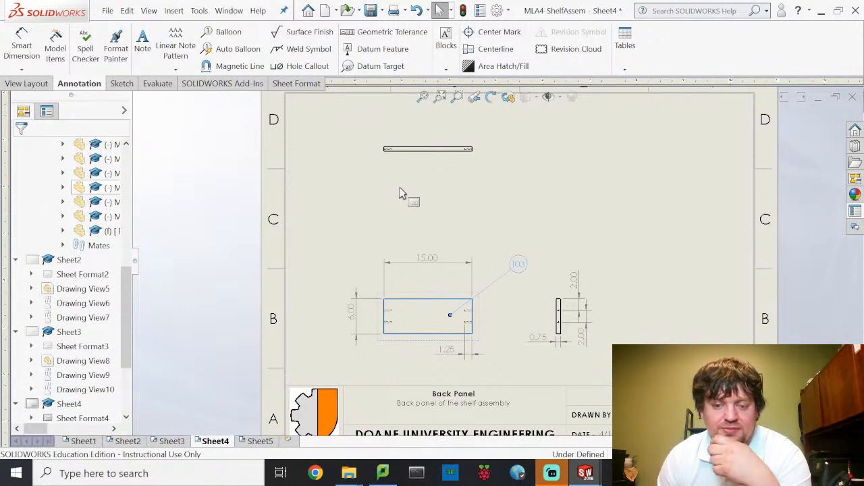
left_click(448, 217)
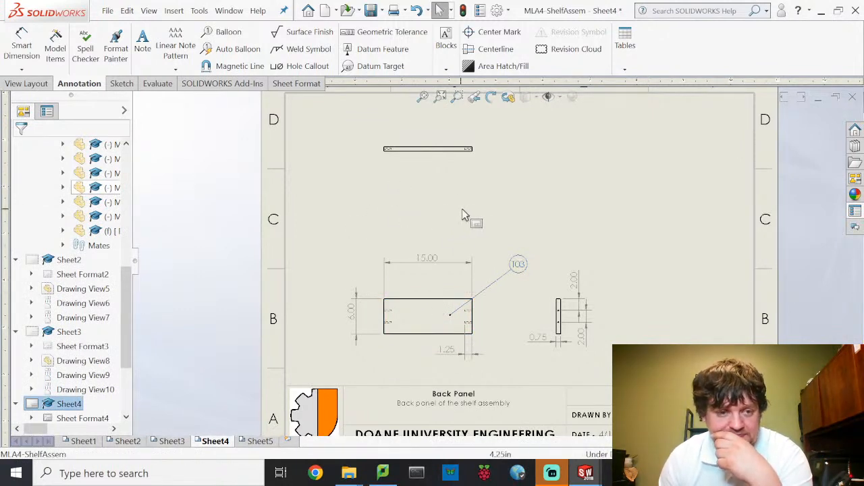
left_click(107, 11)
left_click(127, 93)
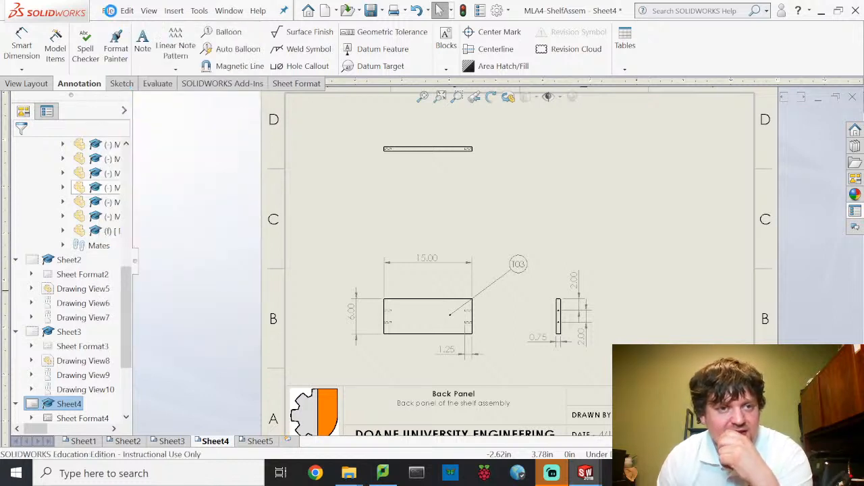
Print all sheets of the drawing set using the PDF Report Writer printer.
left_click(109, 12)
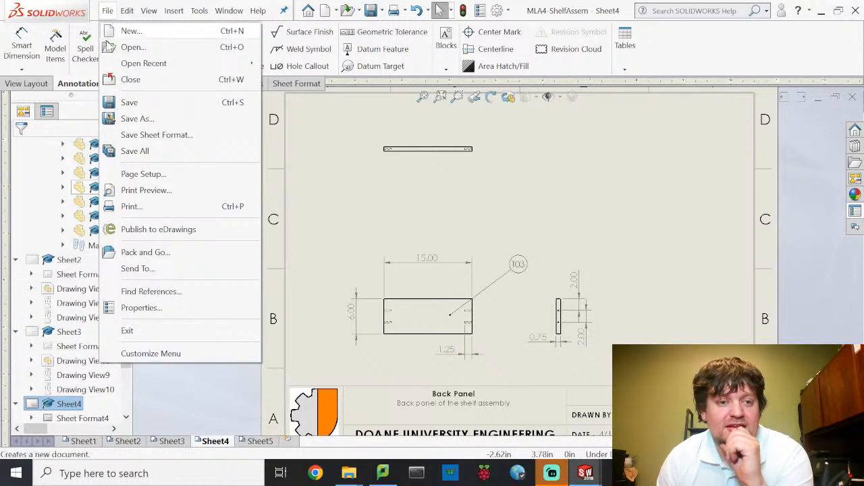
left_click(145, 208)
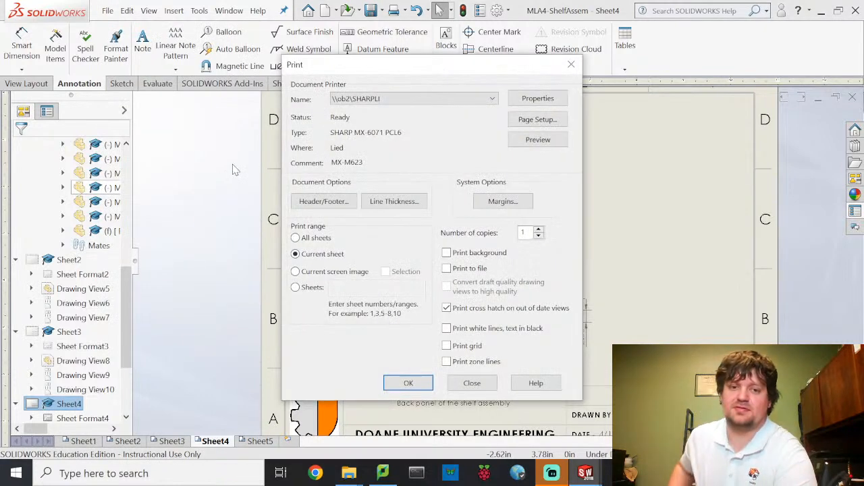
left_click(296, 238)
left_click(401, 100)
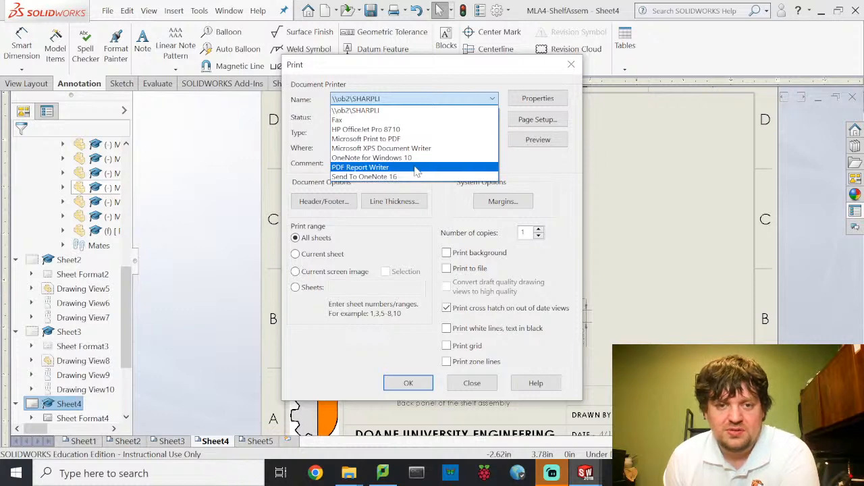
left_click(417, 169)
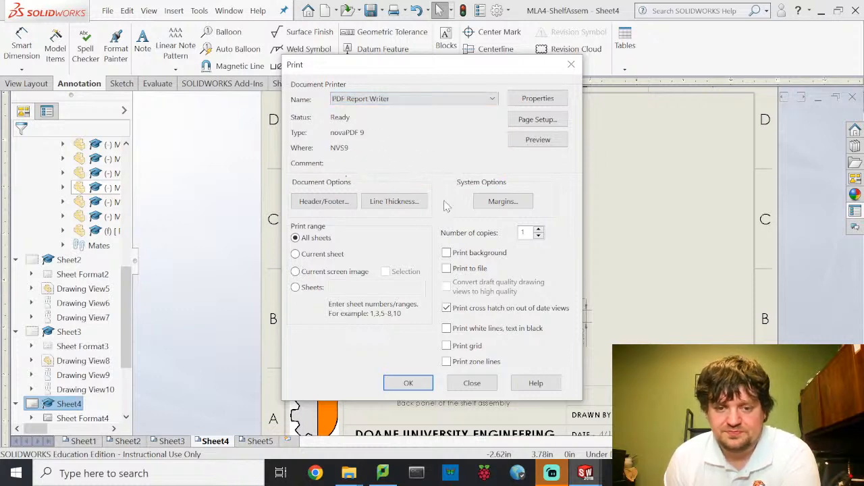
left_click(410, 381)
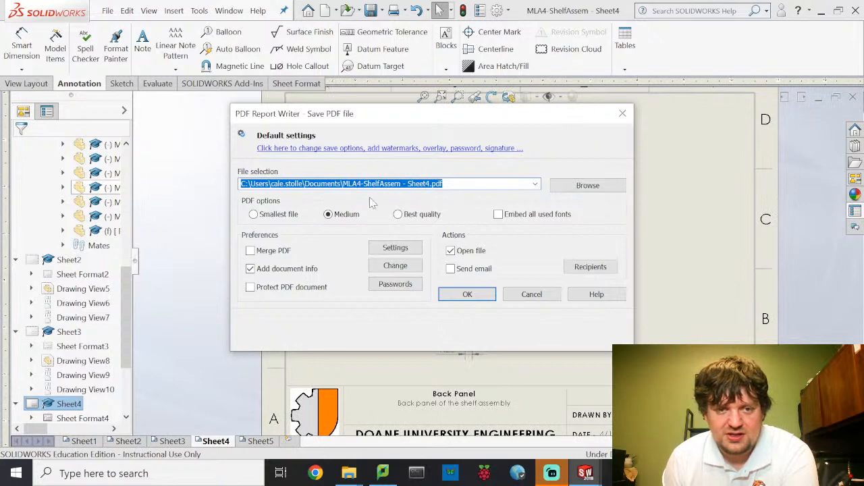
Save the print as MLA4-ShelfAssem - Sheet4.pdf in the Documents folder with Merge PDF enabled, and close the opened PDF.
left_click(454, 186)
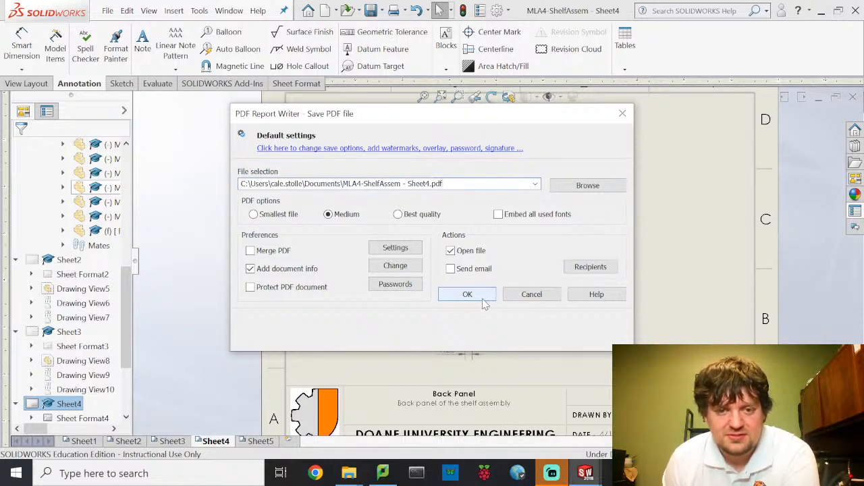
left_click(250, 251)
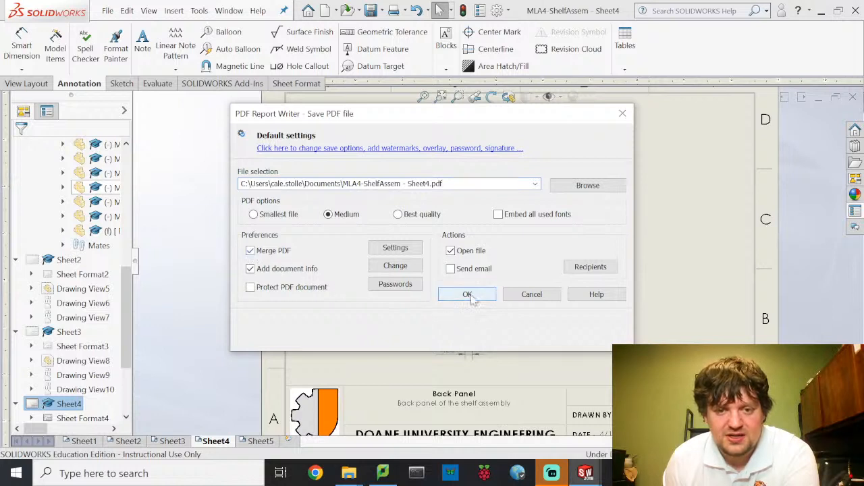
left_click(467, 295)
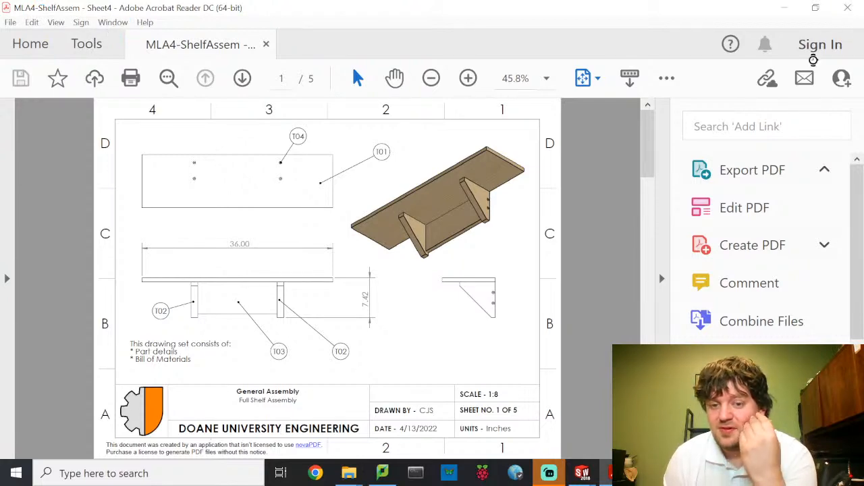
left_click(848, 8)
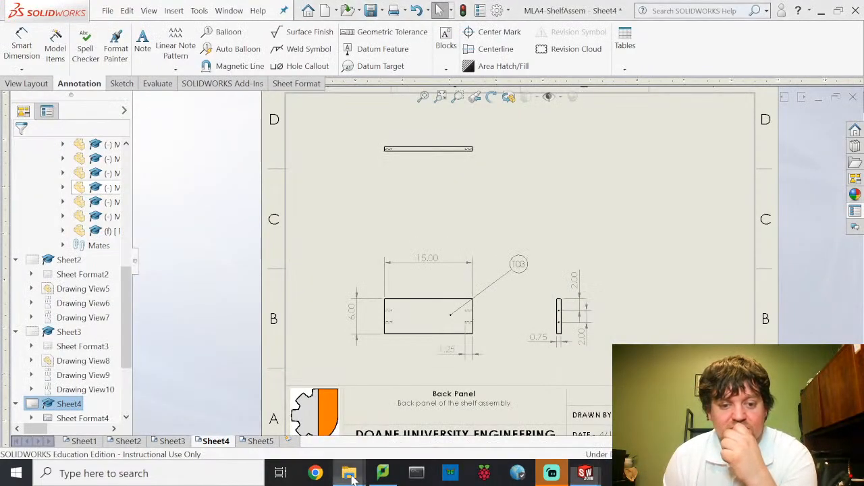
Switch to the MLA4 folder in File Explorer and try a Windows search for Sheet4 to locate the PDF.
mouse_move(351, 475)
left_click(291, 405)
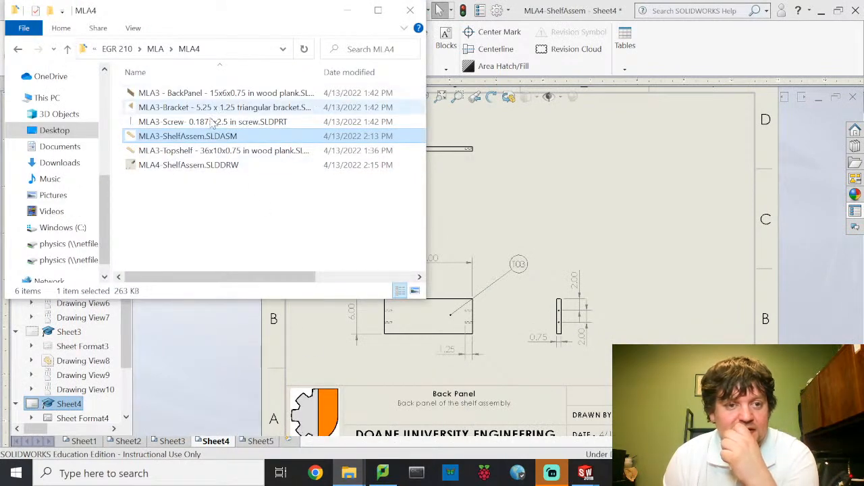
left_click(171, 475)
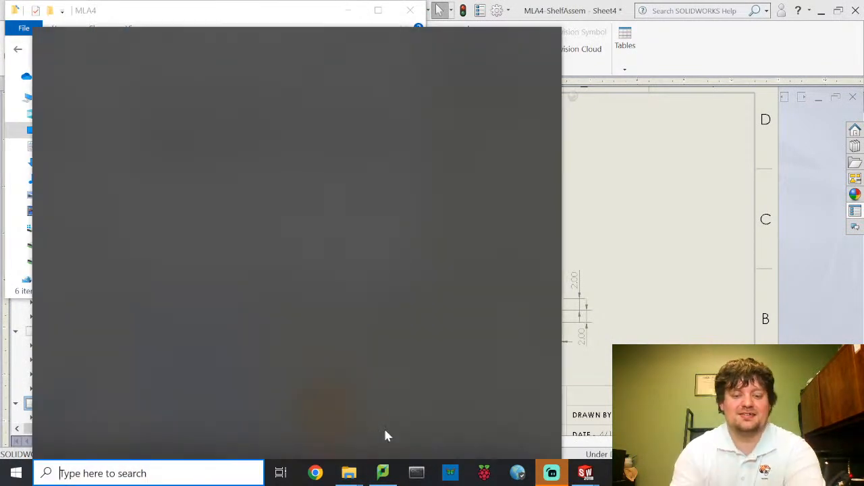
type("Sheet4")
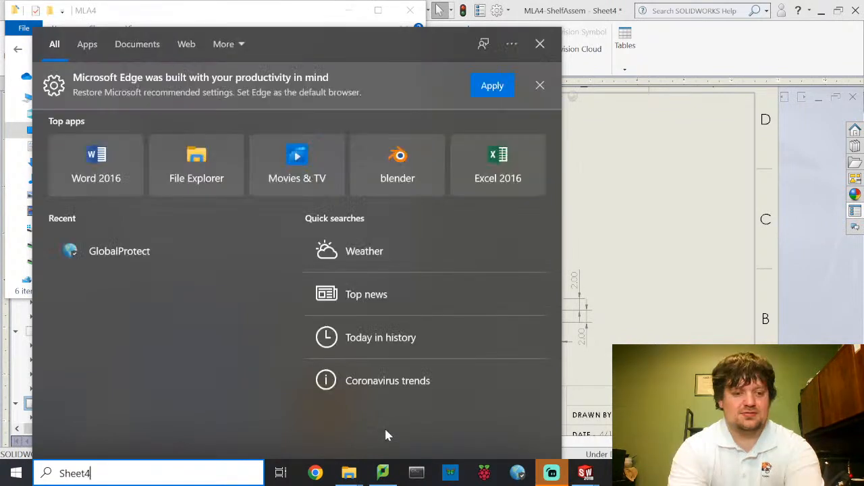
key("Escape")
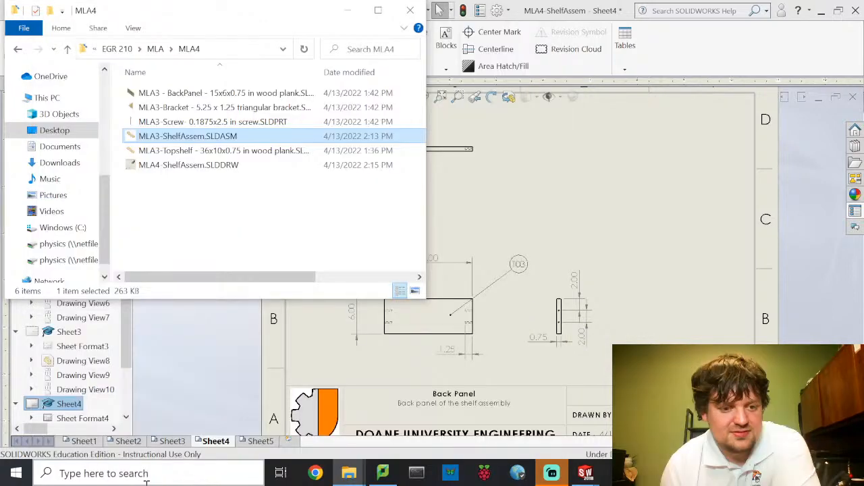